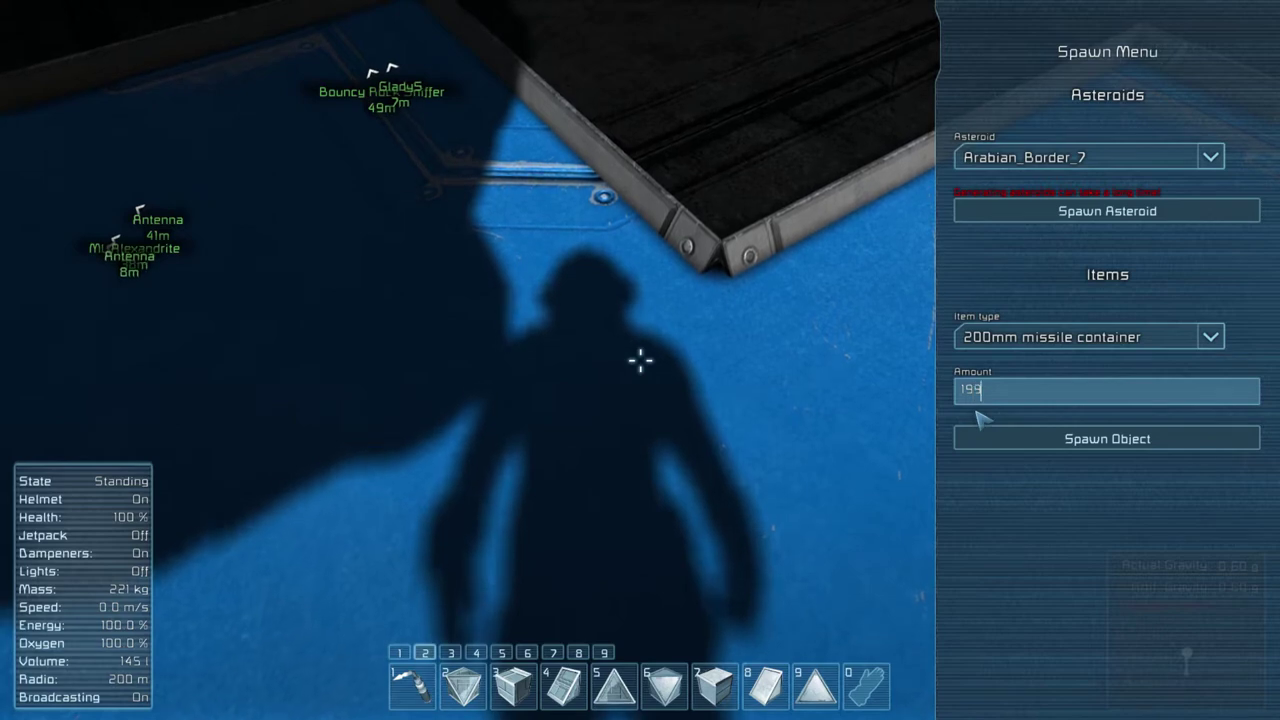
# - Correct the amount, then spawn 49 200mm missile containers and pick them up
pyautogui.press('BackSpace')
pyautogui.write('49')
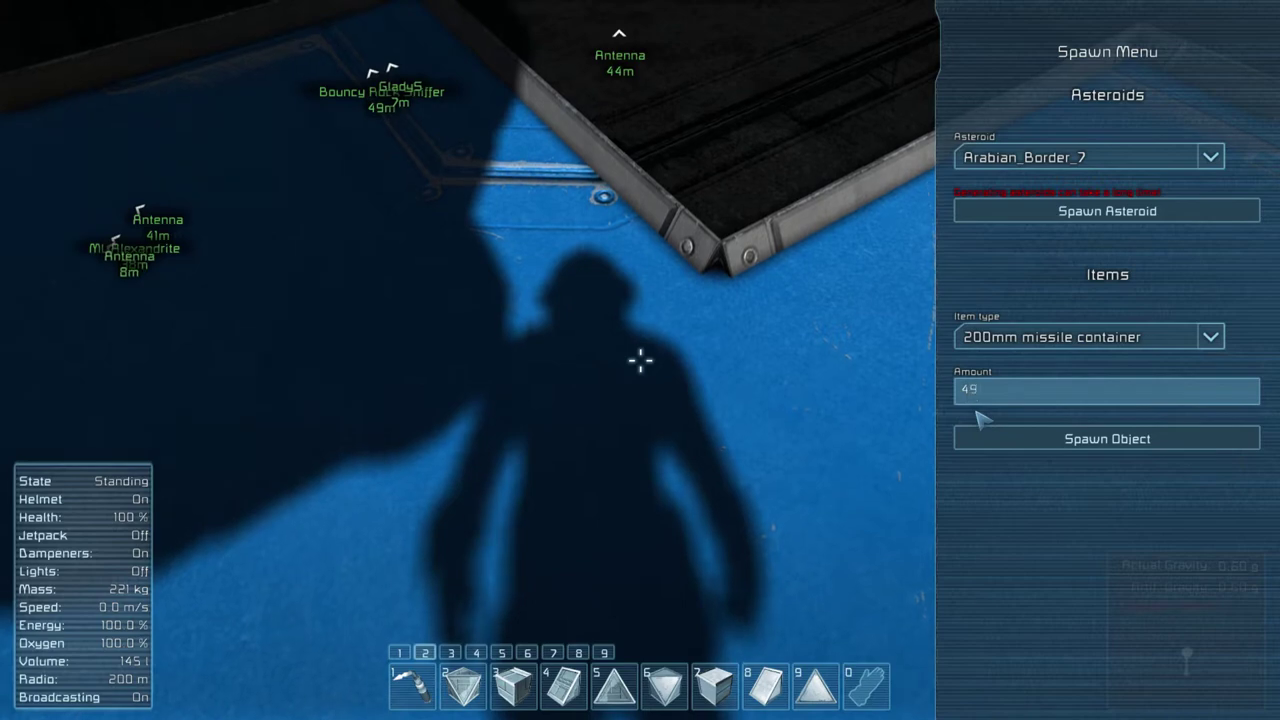
pyautogui.click(1052, 440)
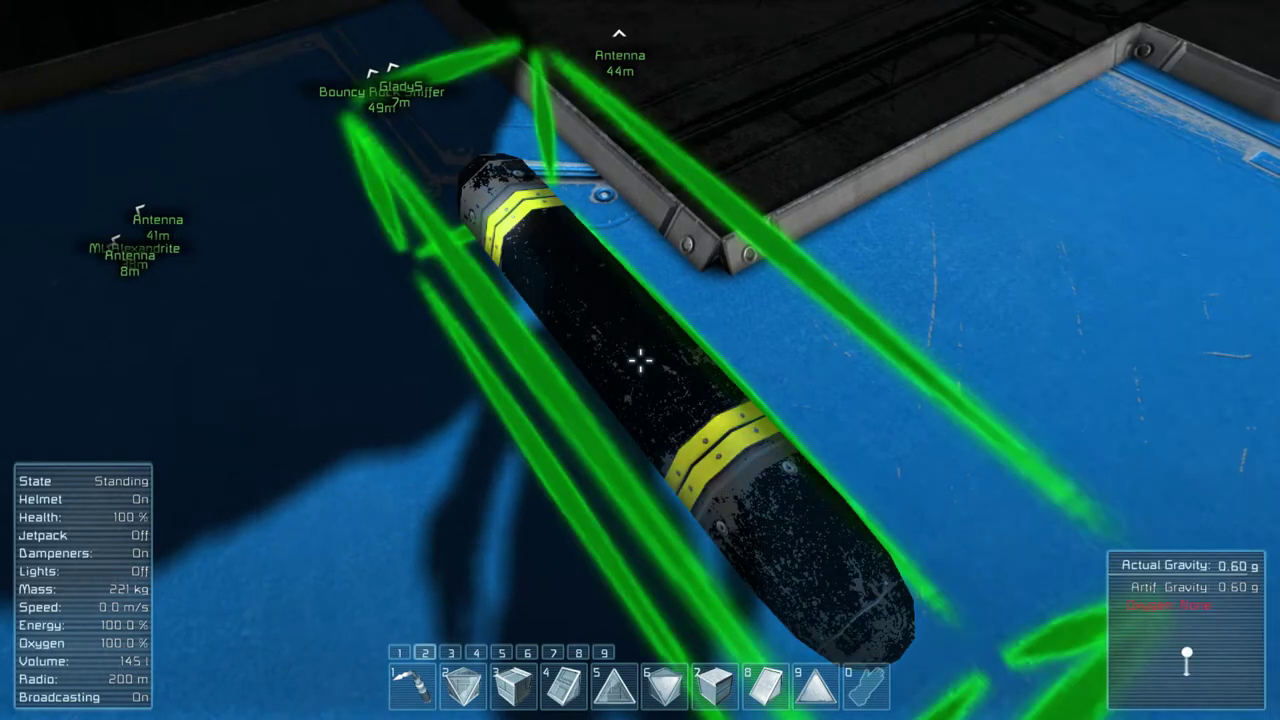
pyautogui.click(640, 360)
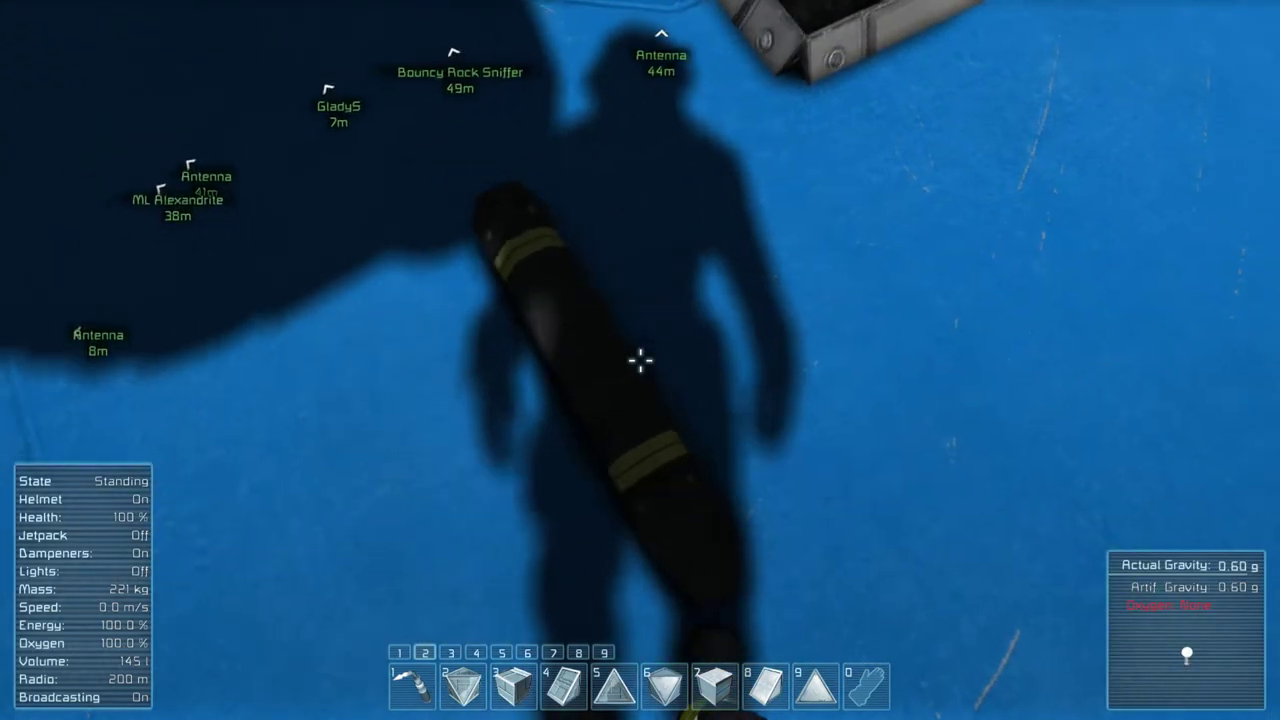
pyautogui.press('t')
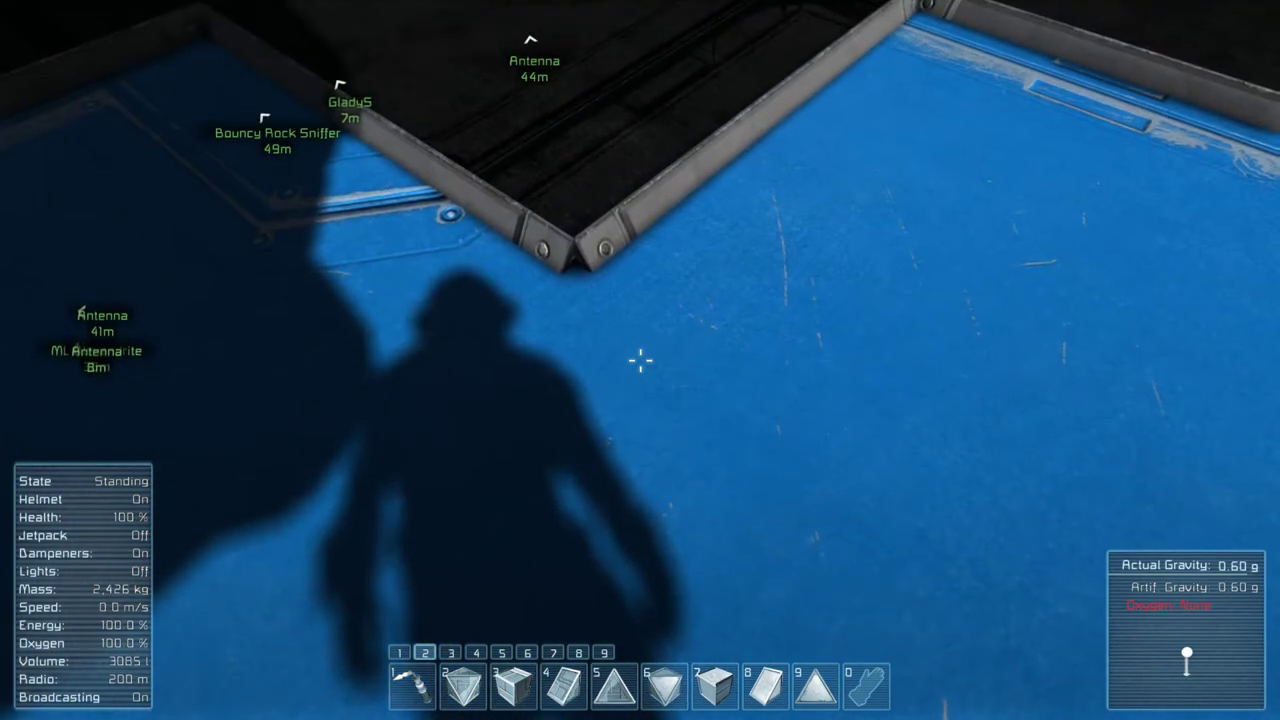
# - Spawn a stack of 25x184mm NATO ammo containers and pick it up
pyautogui.hotkey('shift', 'F10')
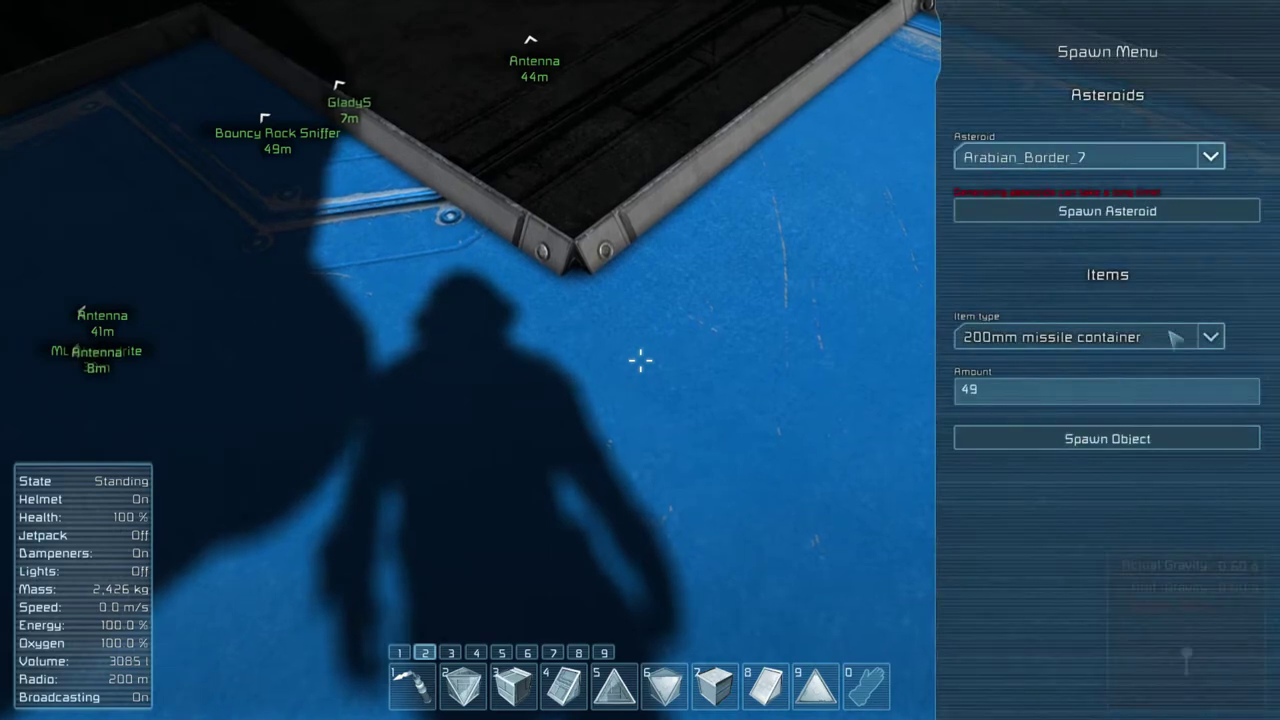
pyautogui.click(1211, 337)
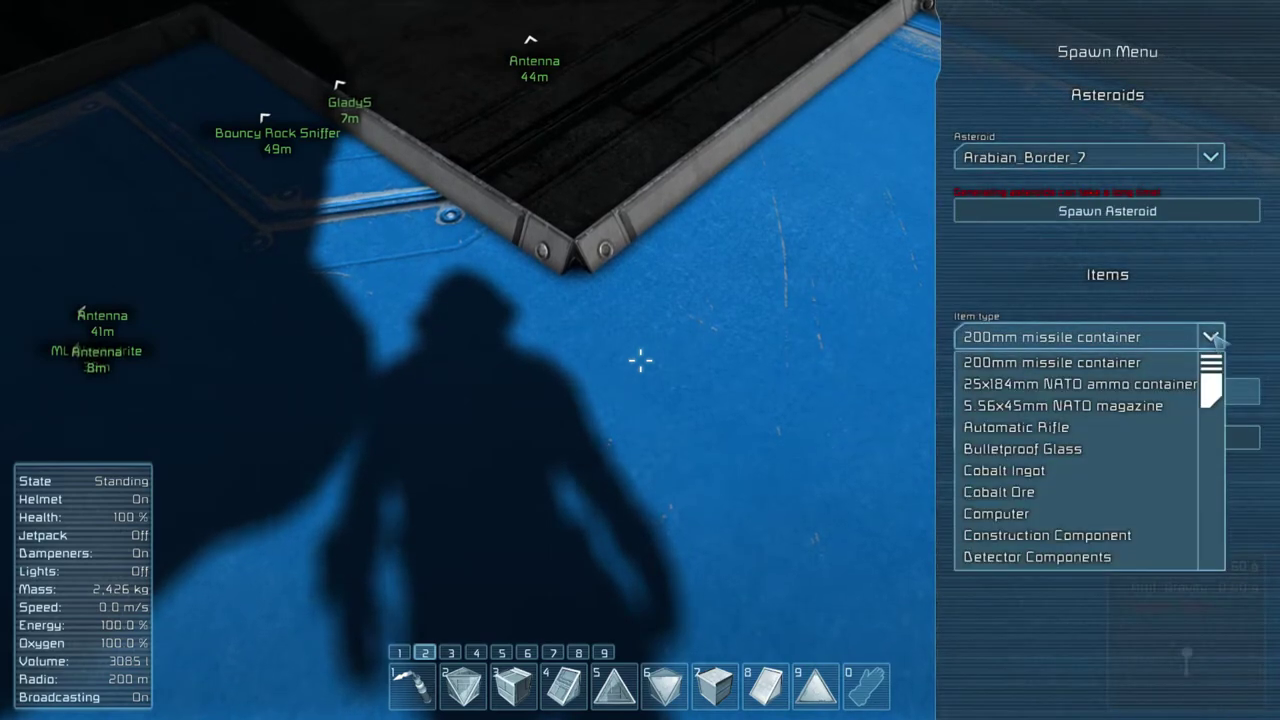
pyautogui.click(1178, 385)
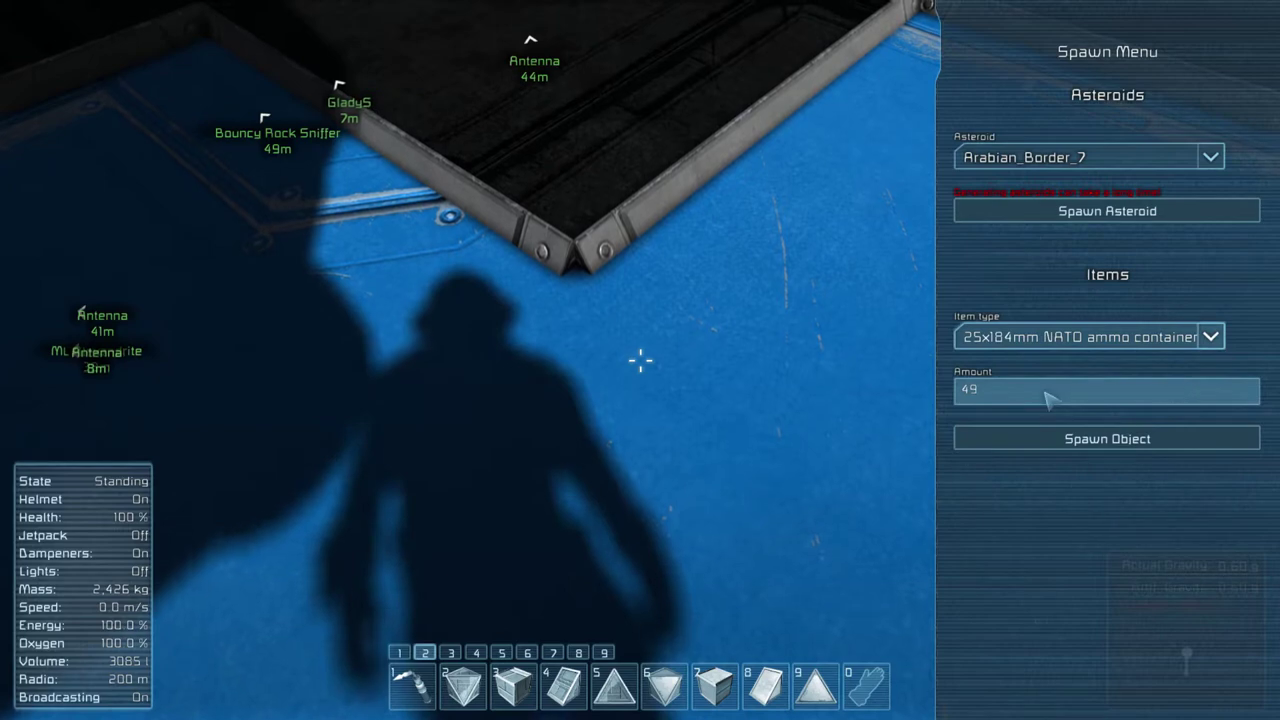
pyautogui.click(1107, 438)
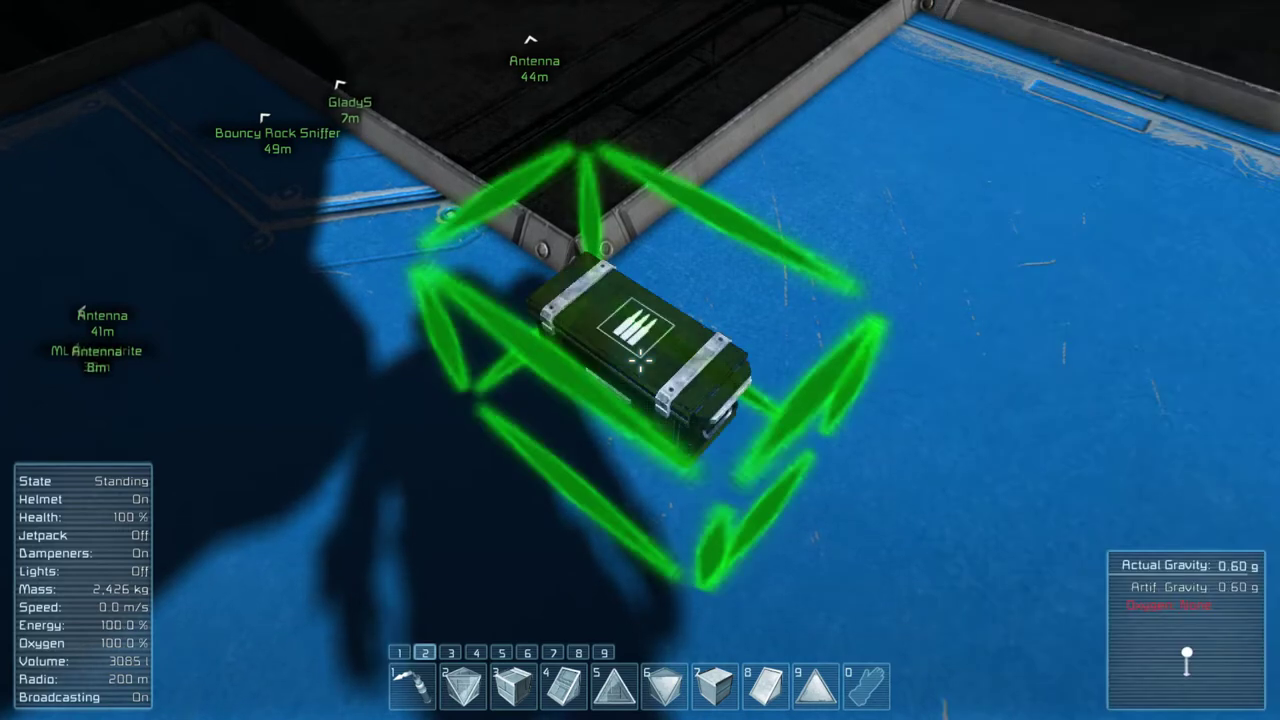
pyautogui.click(640, 360)
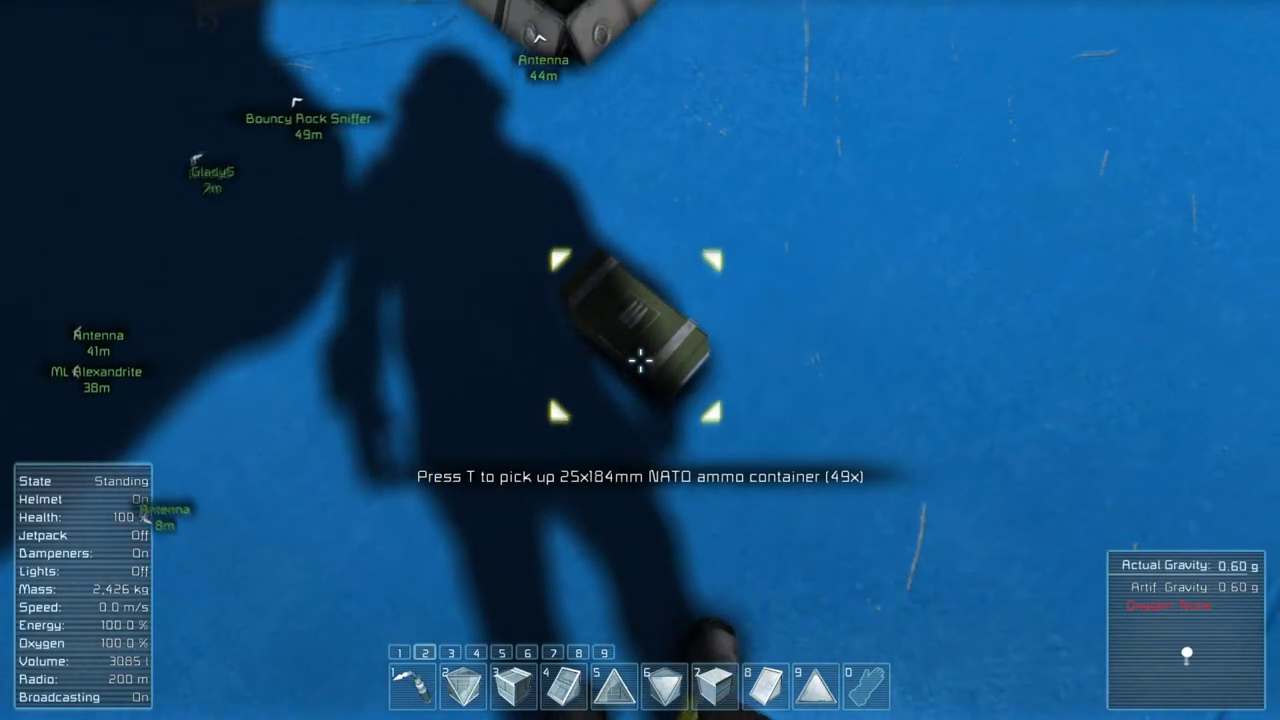
pyautogui.press('t')
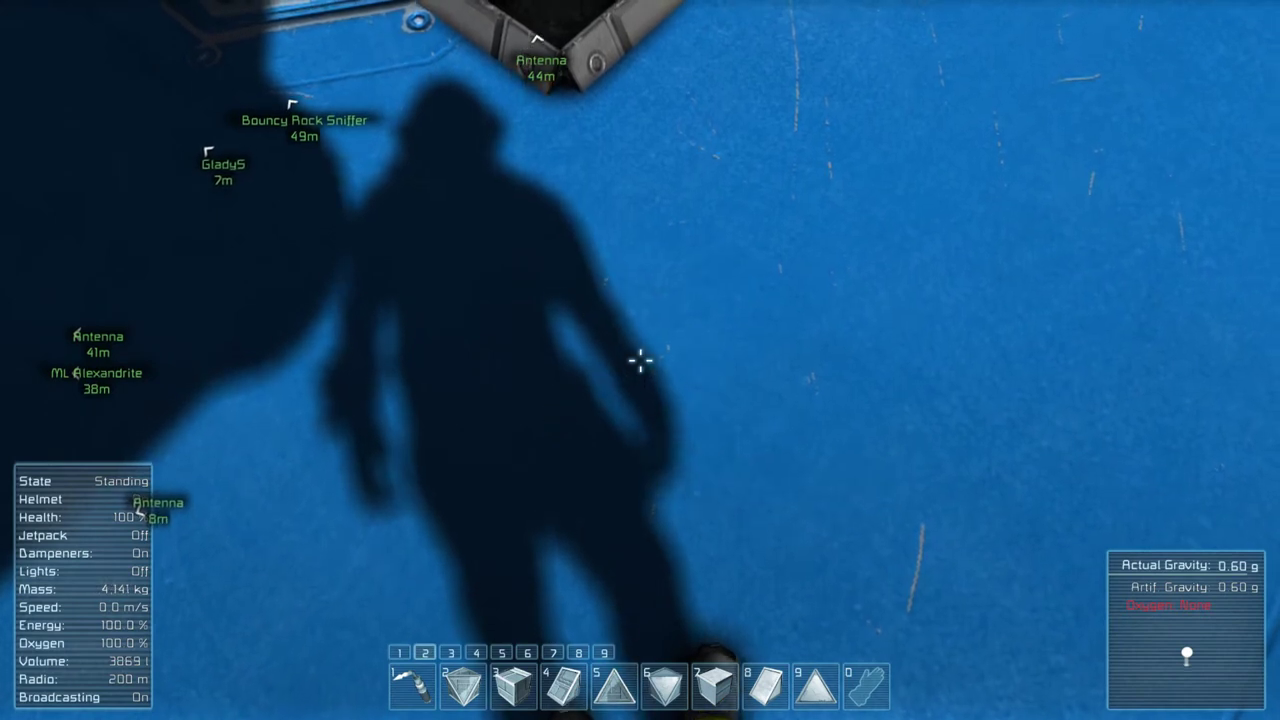
# - Spawn a stack of Construction Components and pick it up
pyautogui.hotkey('shift', 'F10')
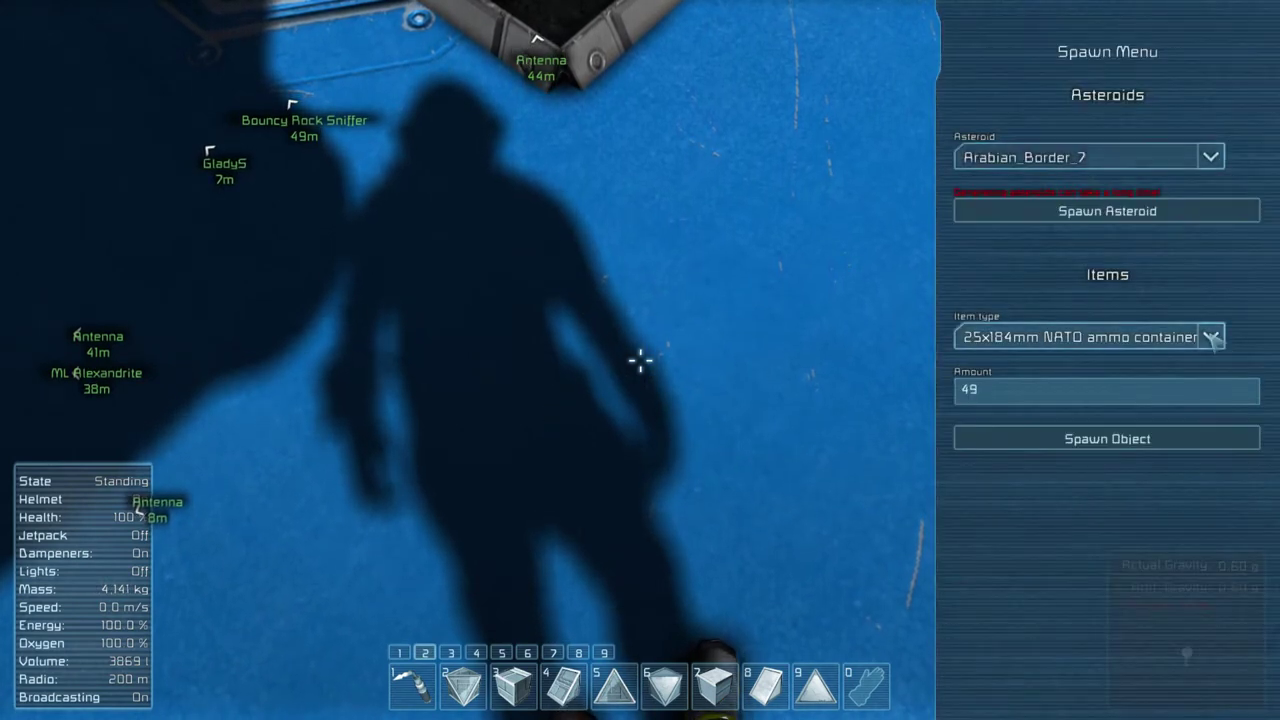
pyautogui.click(1211, 337)
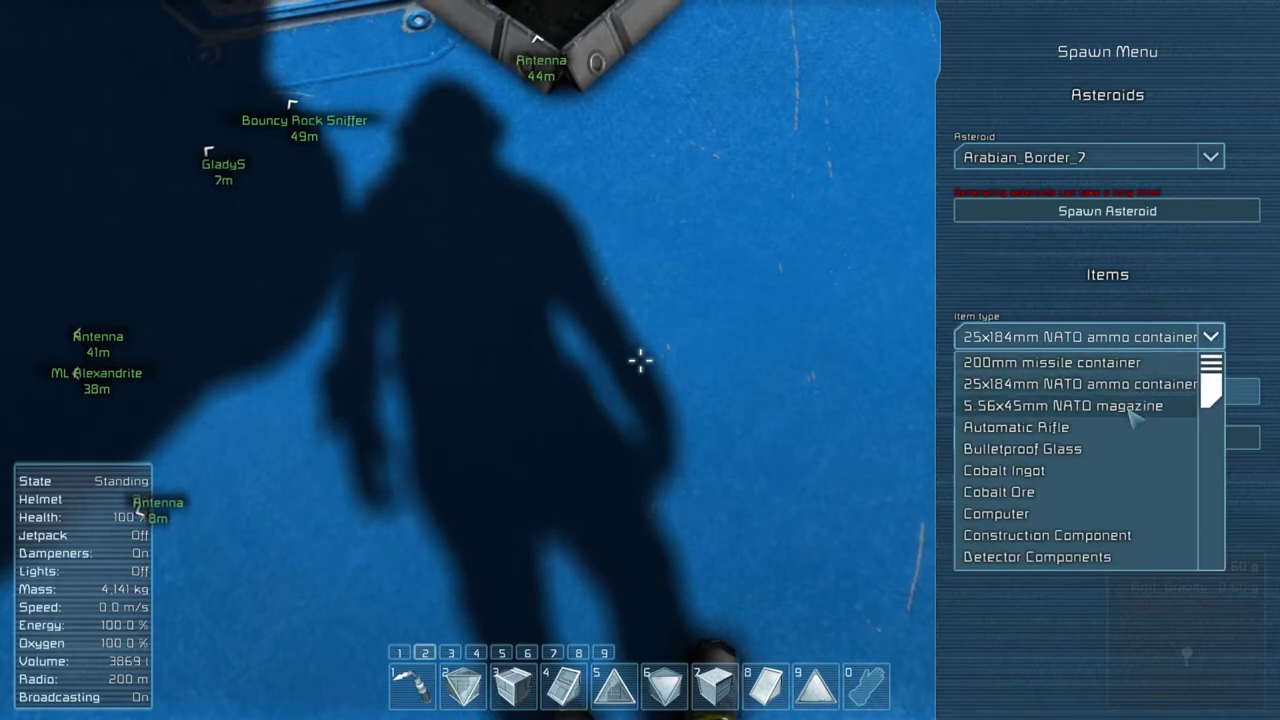
pyautogui.click(1047, 535)
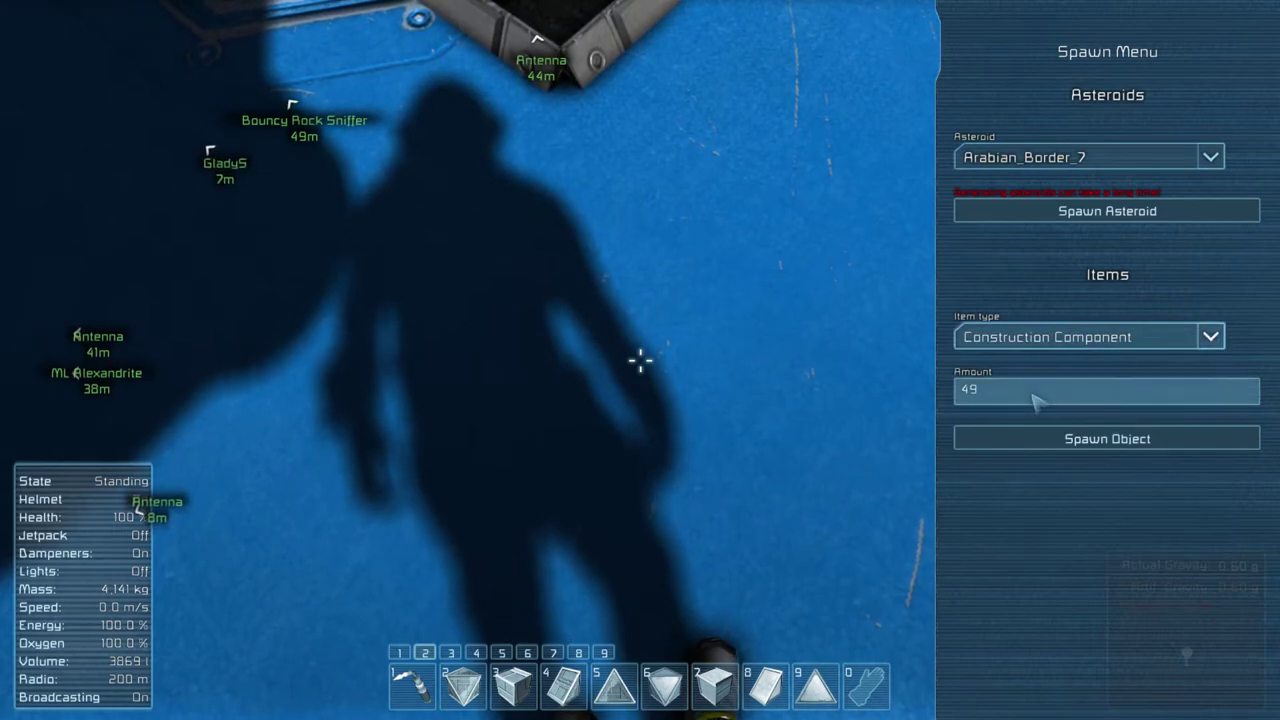
pyautogui.click(1097, 441)
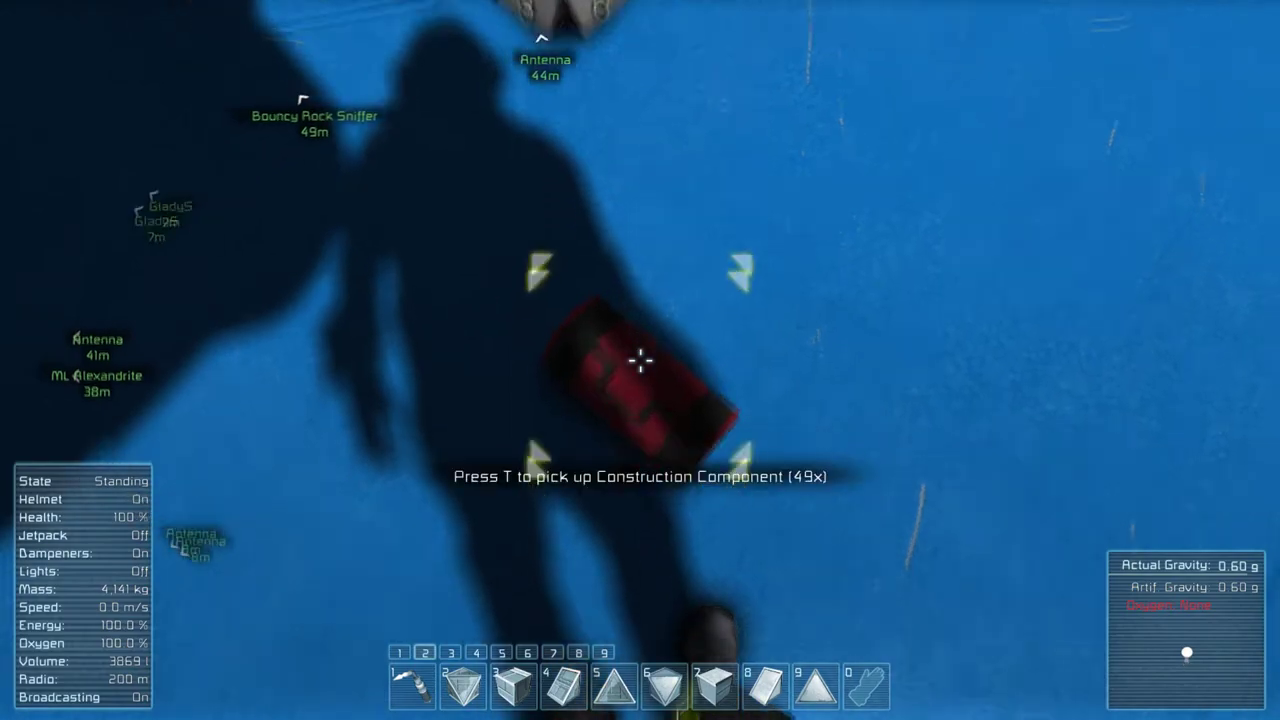
pyautogui.press('t')
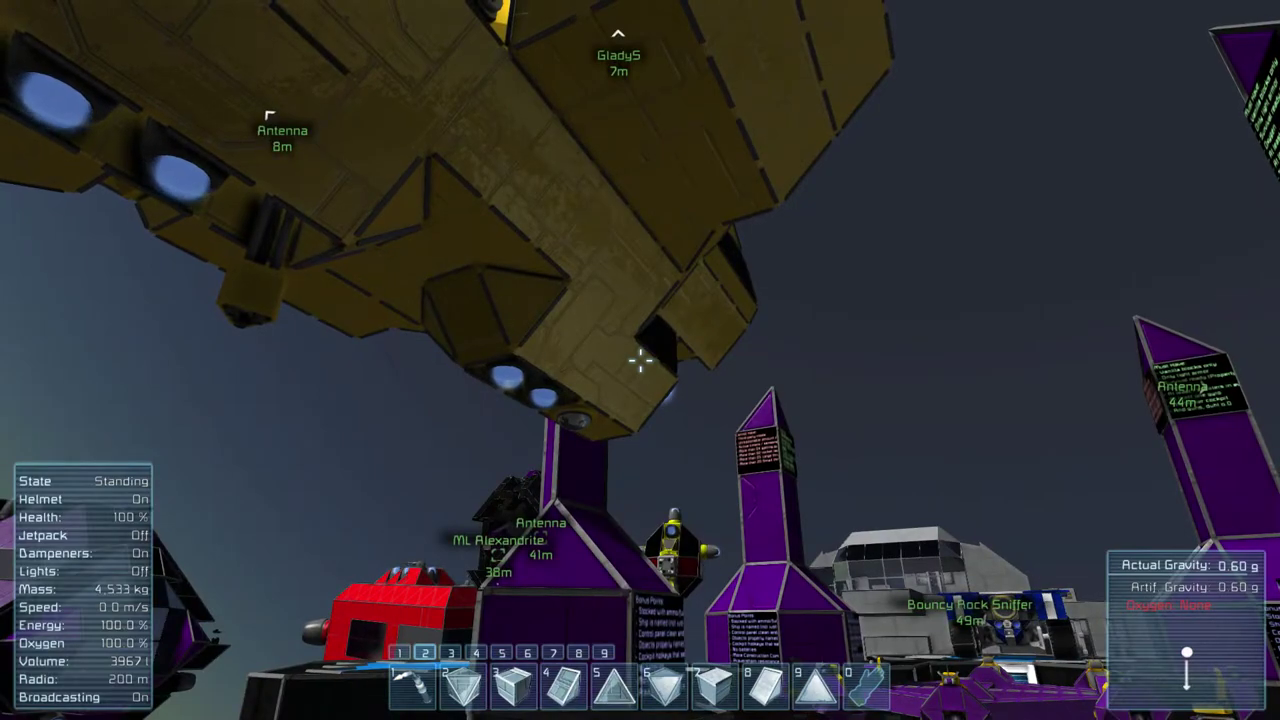
# - Turn on the jetpack and fly up beside the ship's black armored hull
pyautogui.press('x')
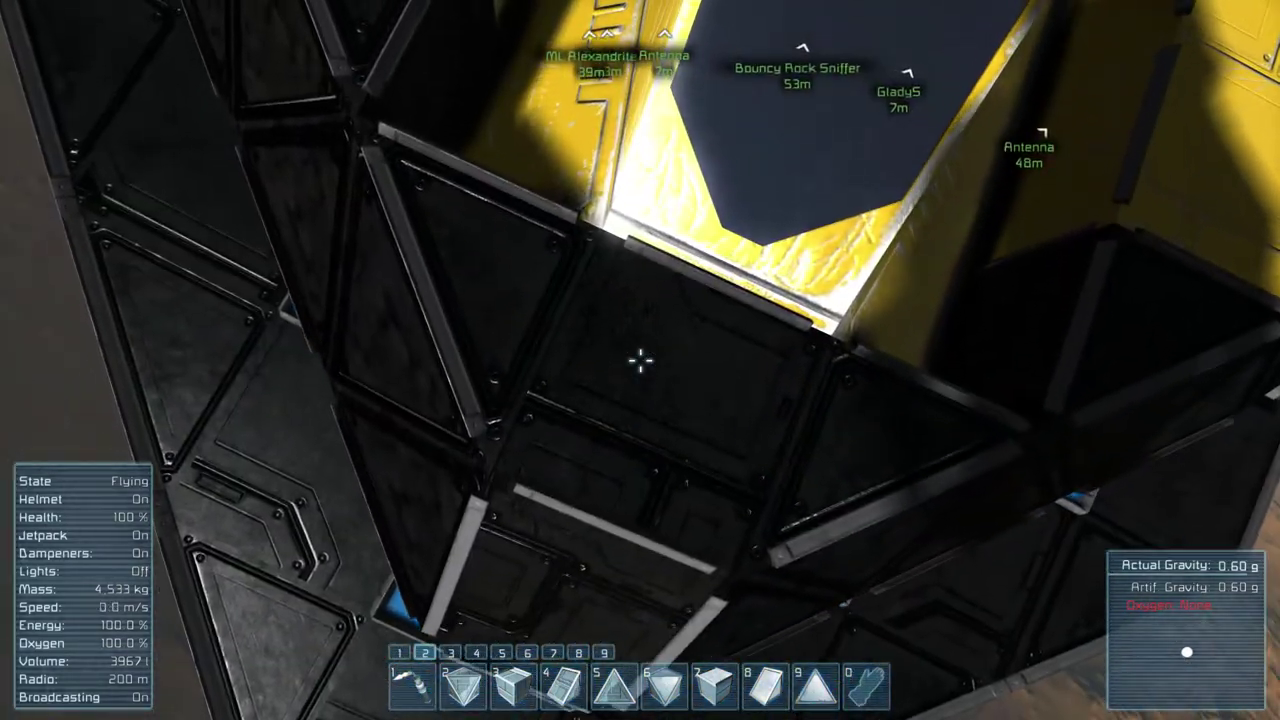
# - Place a light armor block, then move components, NATO ammo and missiles into the Large Cargo Container
pyautogui.press('7')
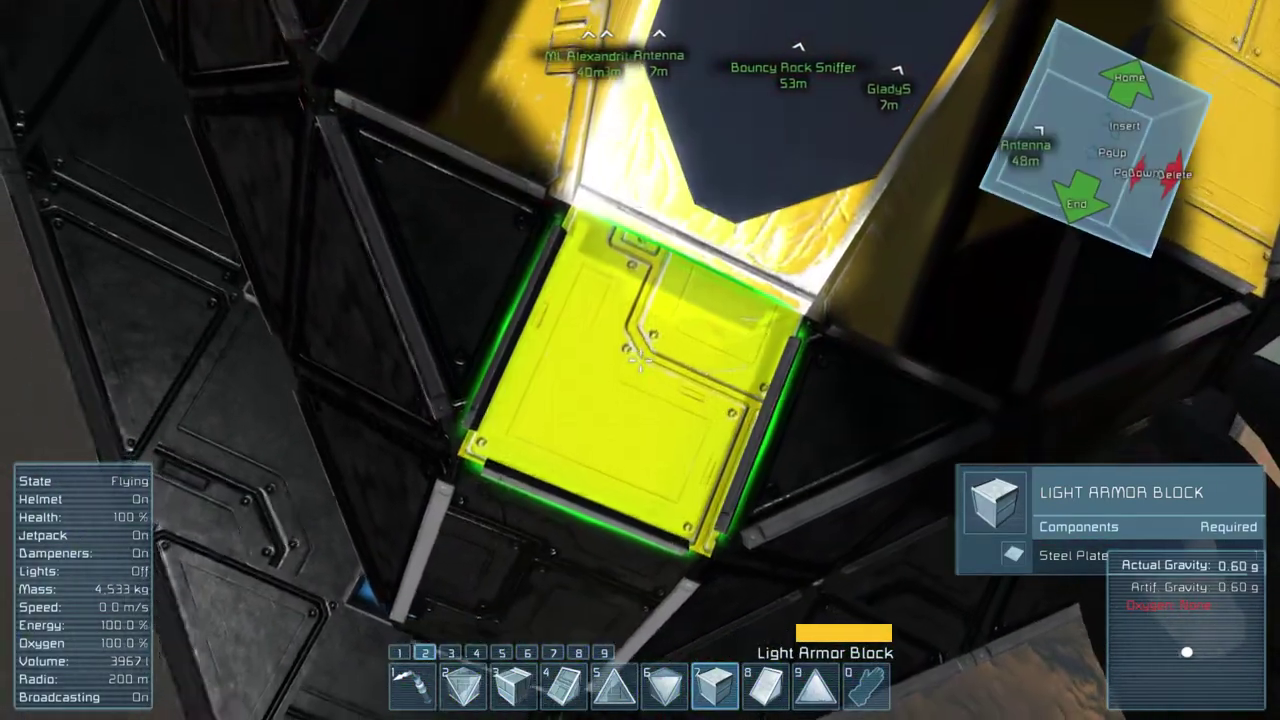
pyautogui.click(640, 360)
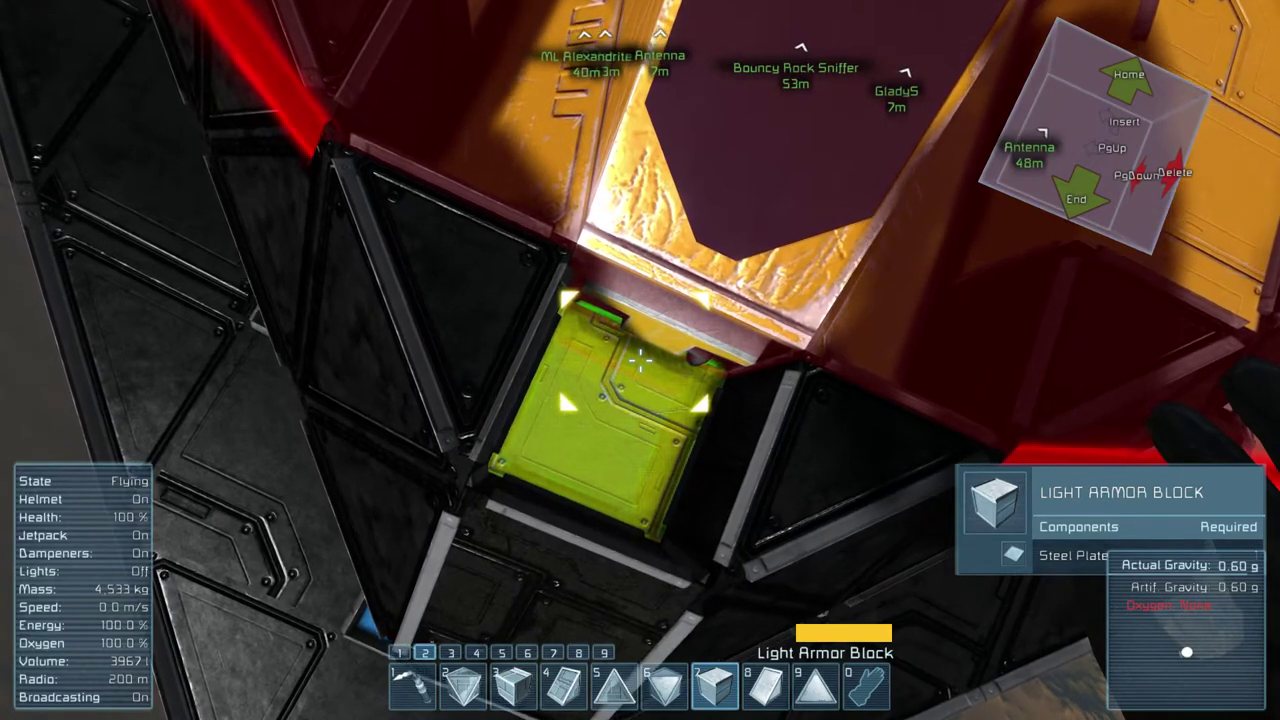
pyautogui.press('k')
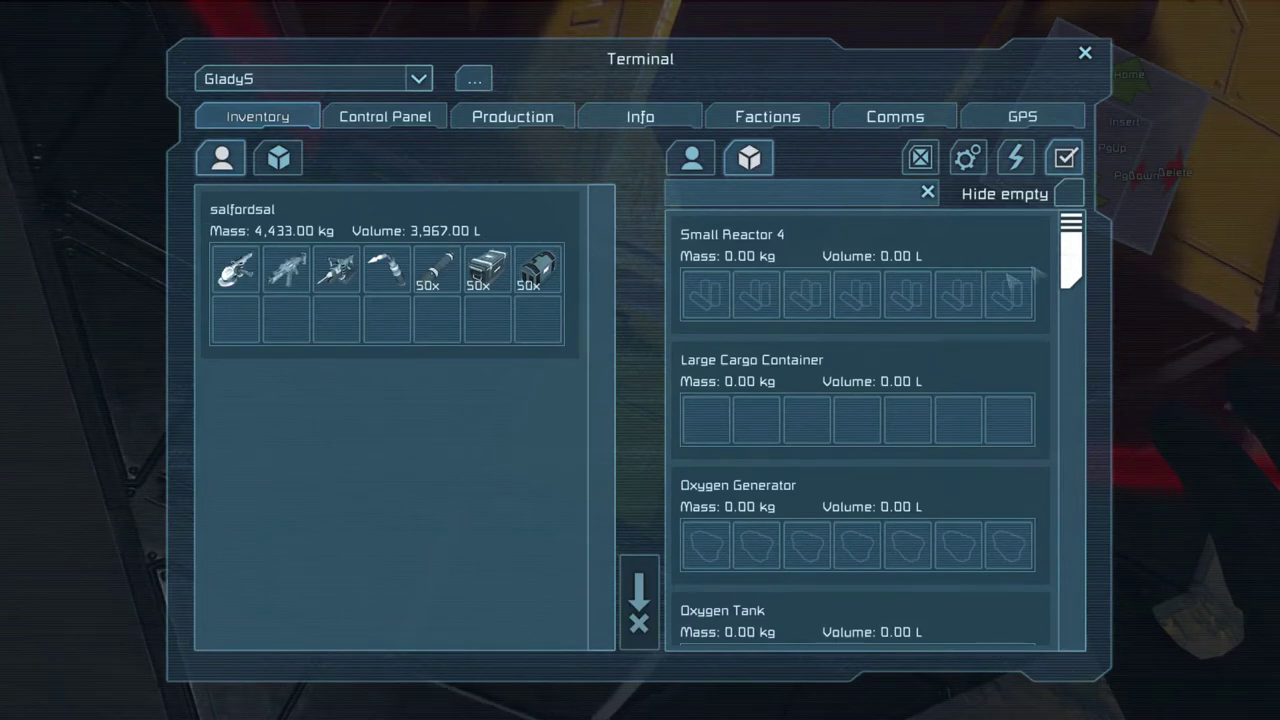
pyautogui.moveTo(540, 270)
pyautogui.mouseDown()
pyautogui.moveTo(625, 372)
pyautogui.moveTo(706, 418)
pyautogui.mouseUp()
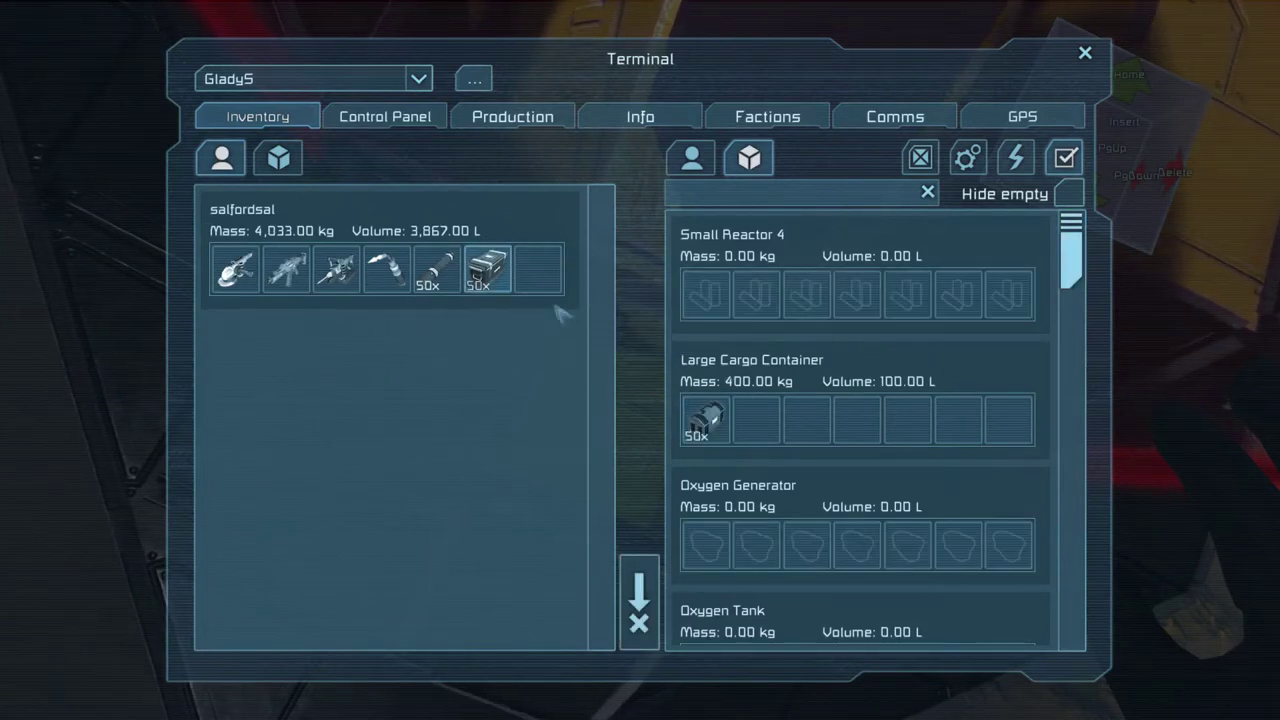
pyautogui.doubleClick(488, 270)
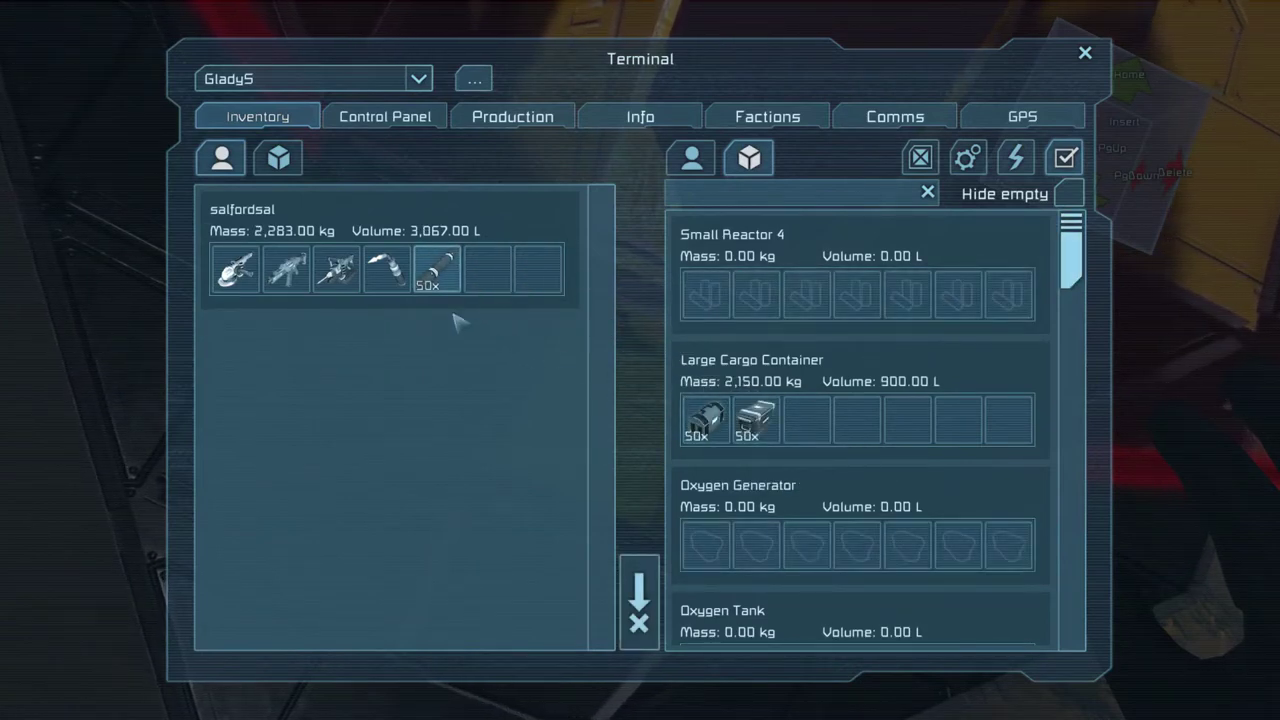
pyautogui.moveTo(436, 270); pyautogui.dragTo(806, 420)
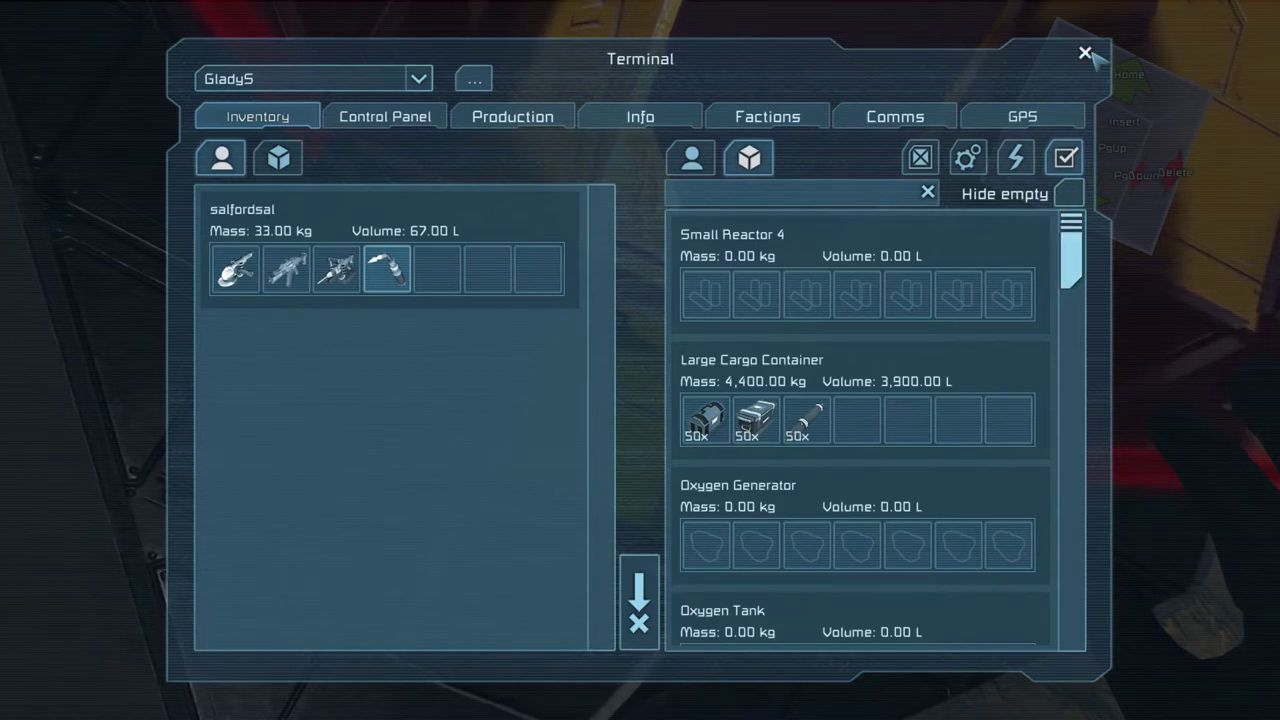
pyautogui.click(1086, 53)
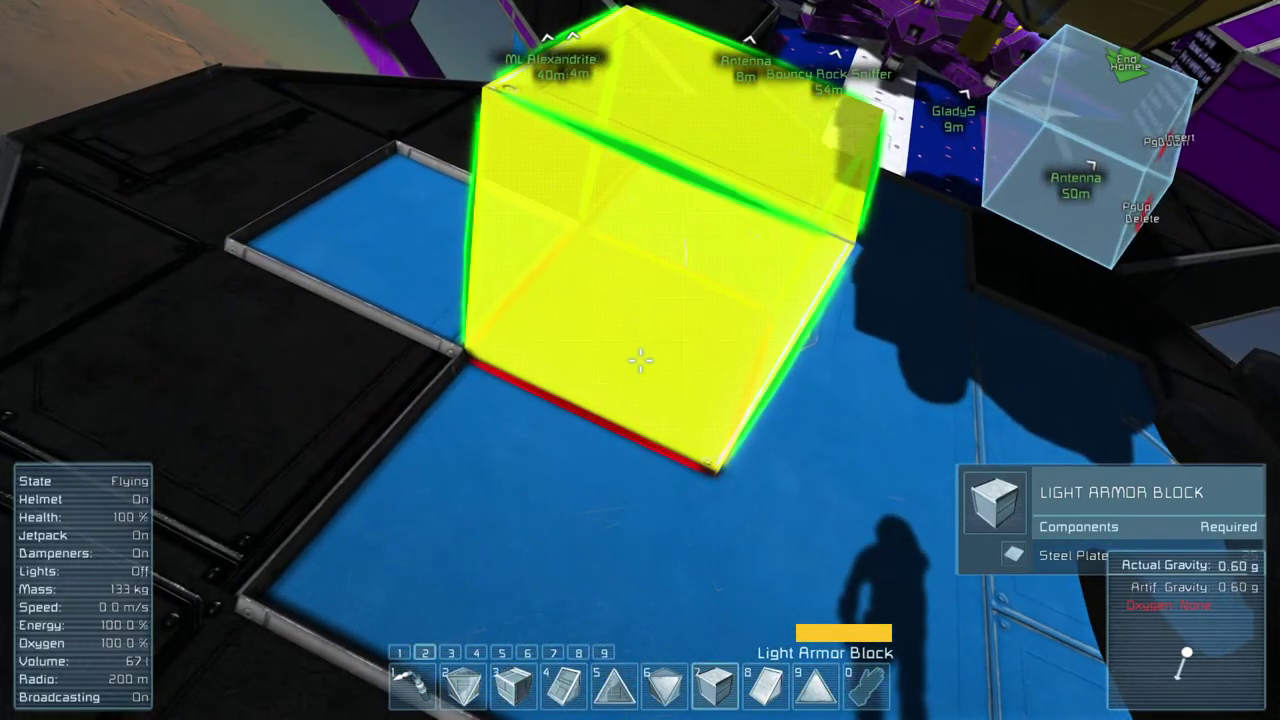
# - Spawn 50 Ice with the spawn menu
pyautogui.hotkey('shift', 'F10')
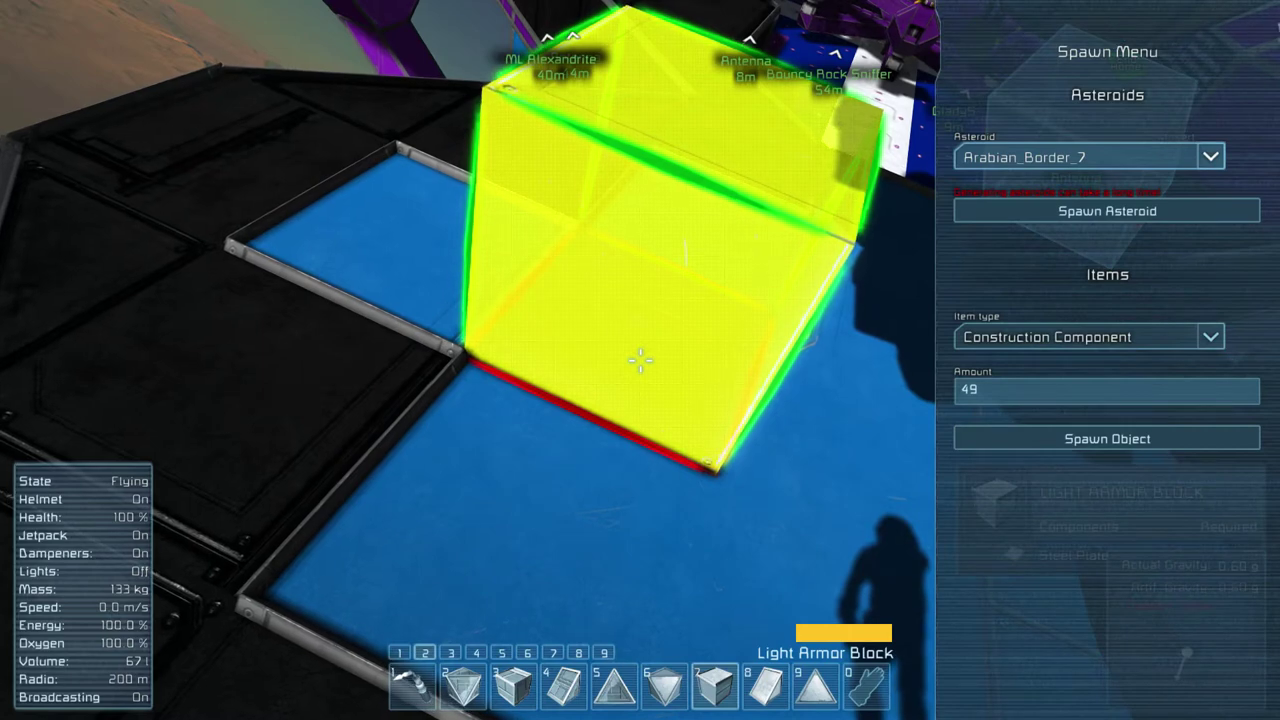
pyautogui.click(1213, 337)
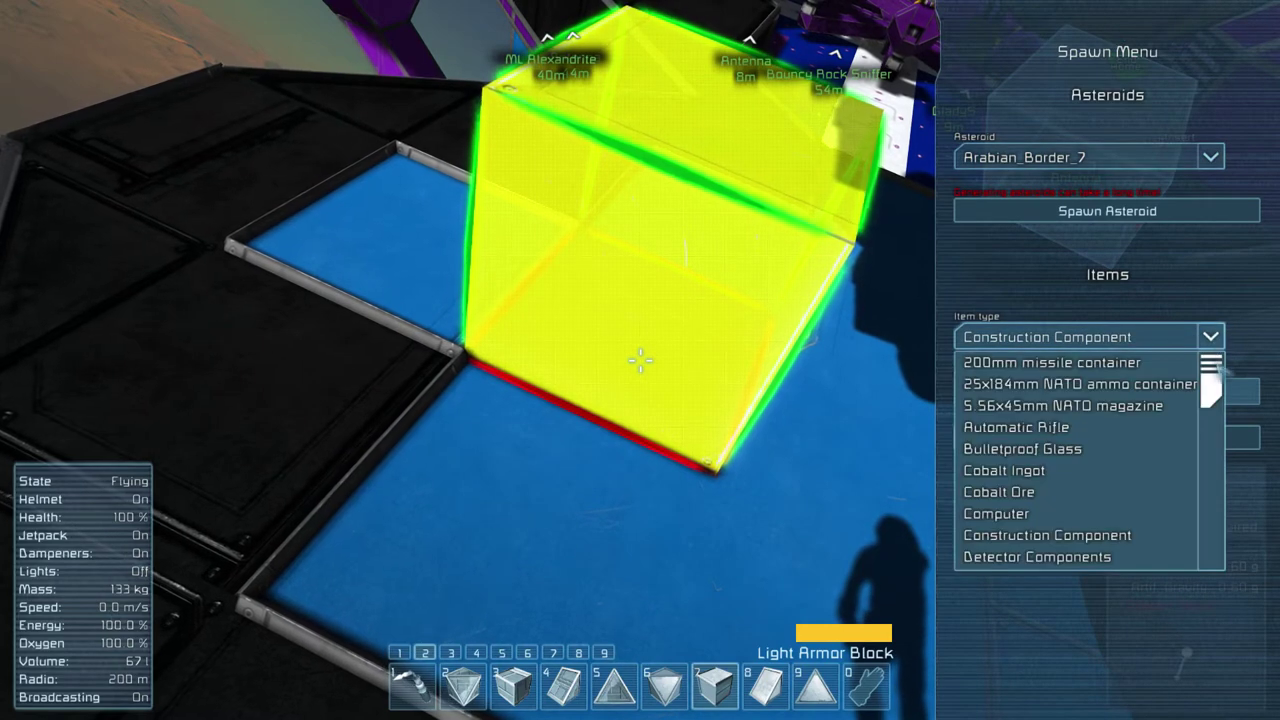
pyautogui.moveTo(1212, 388); pyautogui.dragTo(1240, 437)
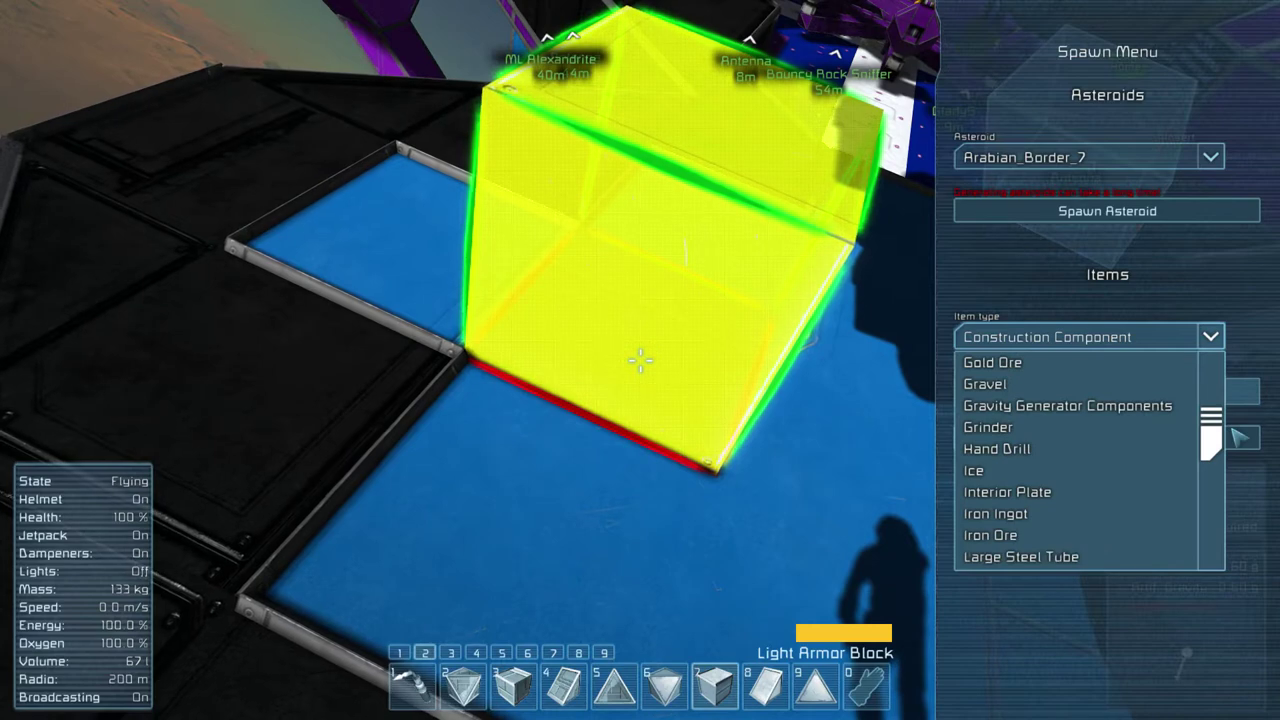
pyautogui.click(1080, 470)
pyautogui.click(1022, 395)
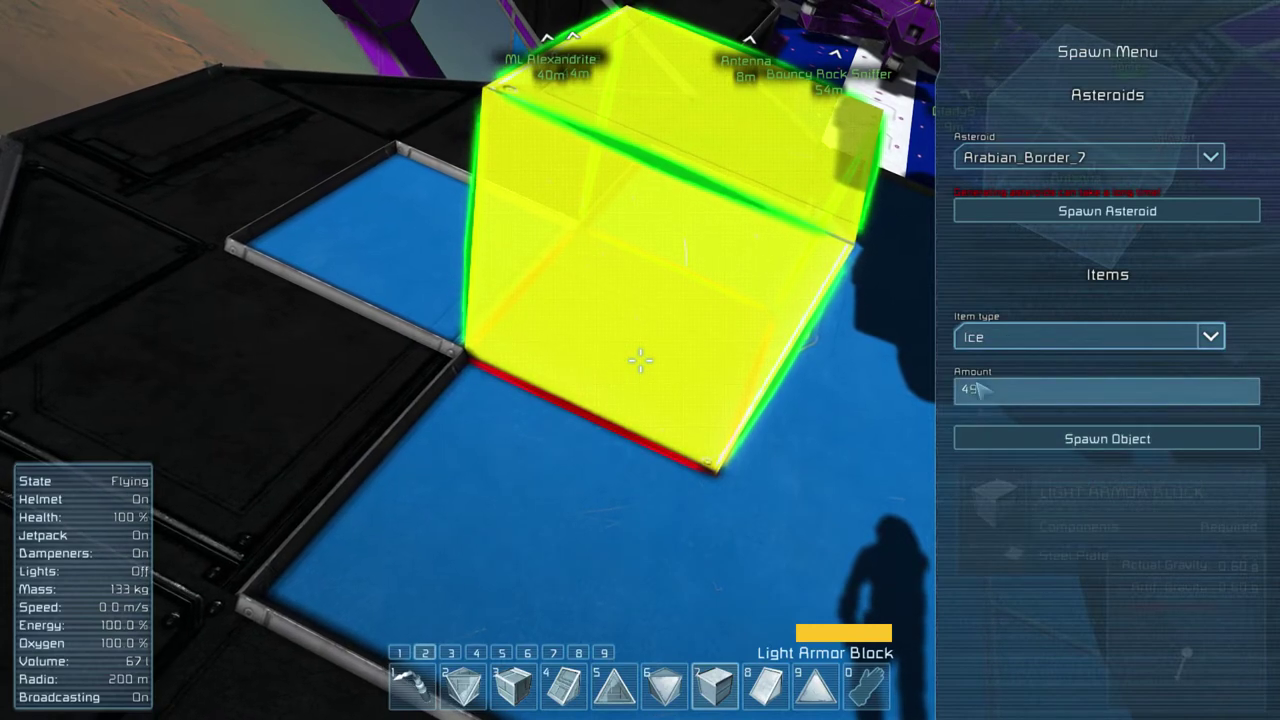
pyautogui.press('BackSpace')
pyautogui.press('BackSpace')
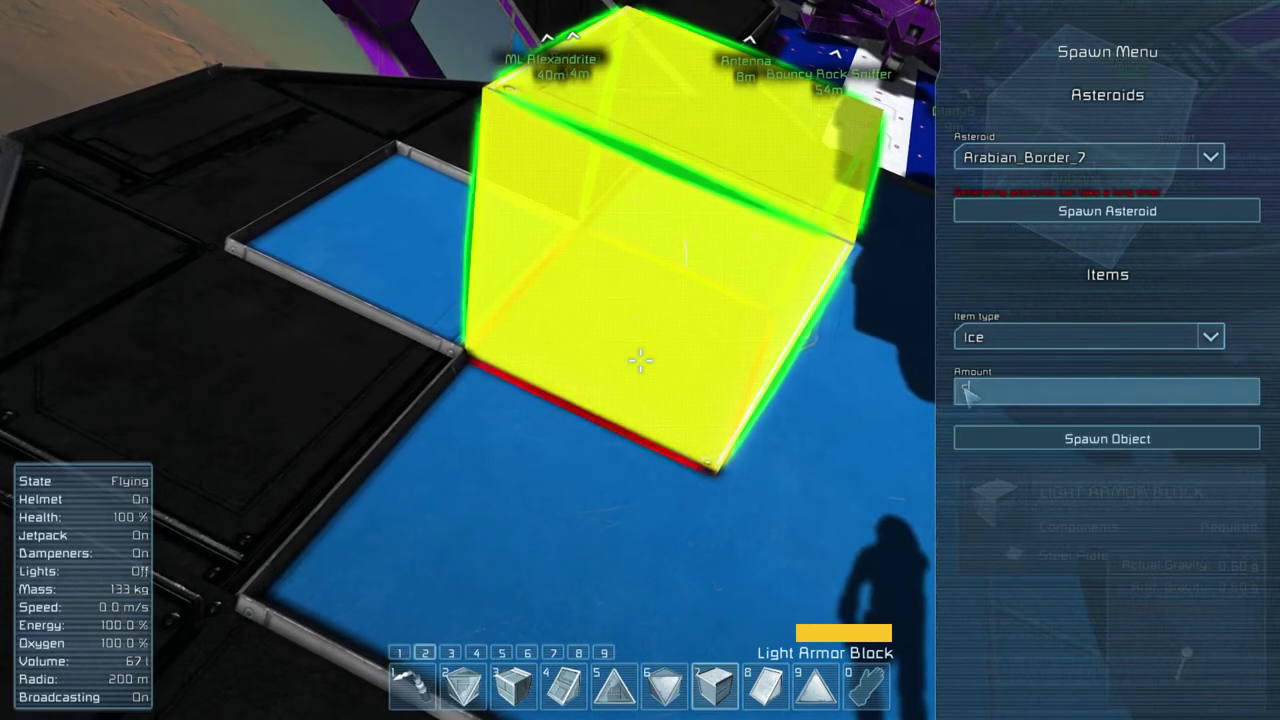
pyautogui.write('50')
pyautogui.click(1088, 445)
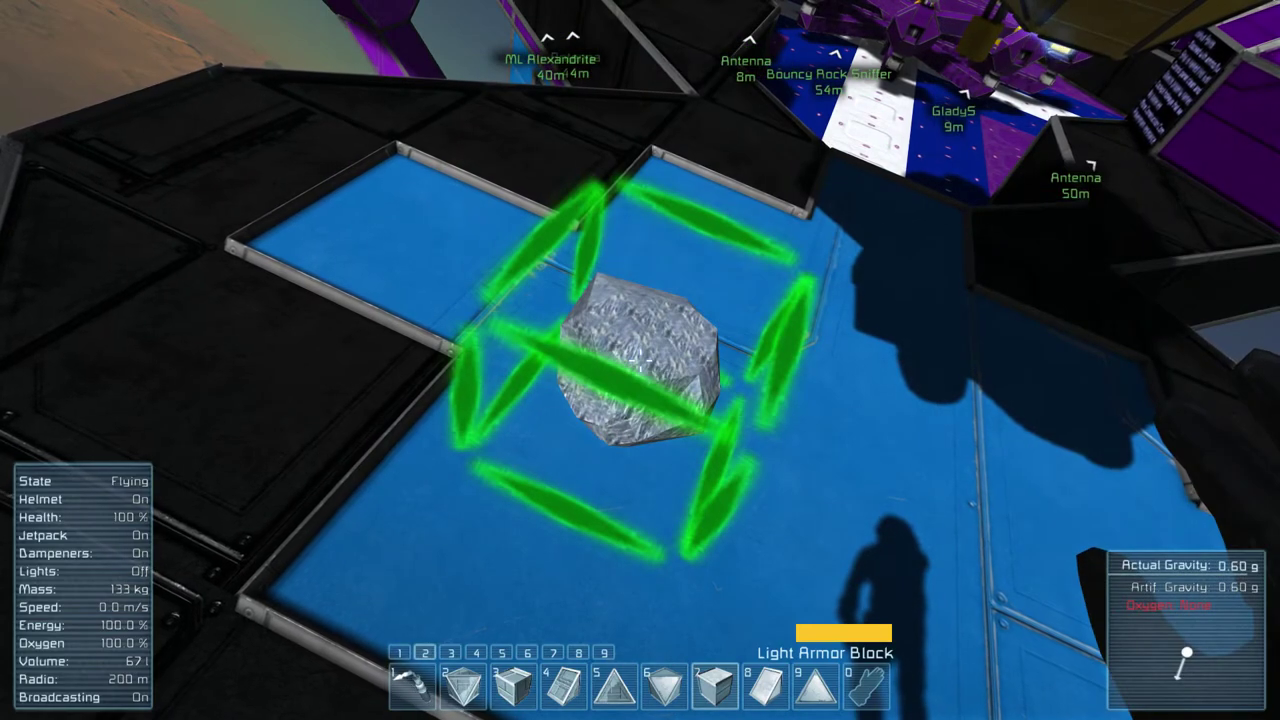
# - Drop the ice chunk on the hull and pick it up
pyautogui.click(640, 360)
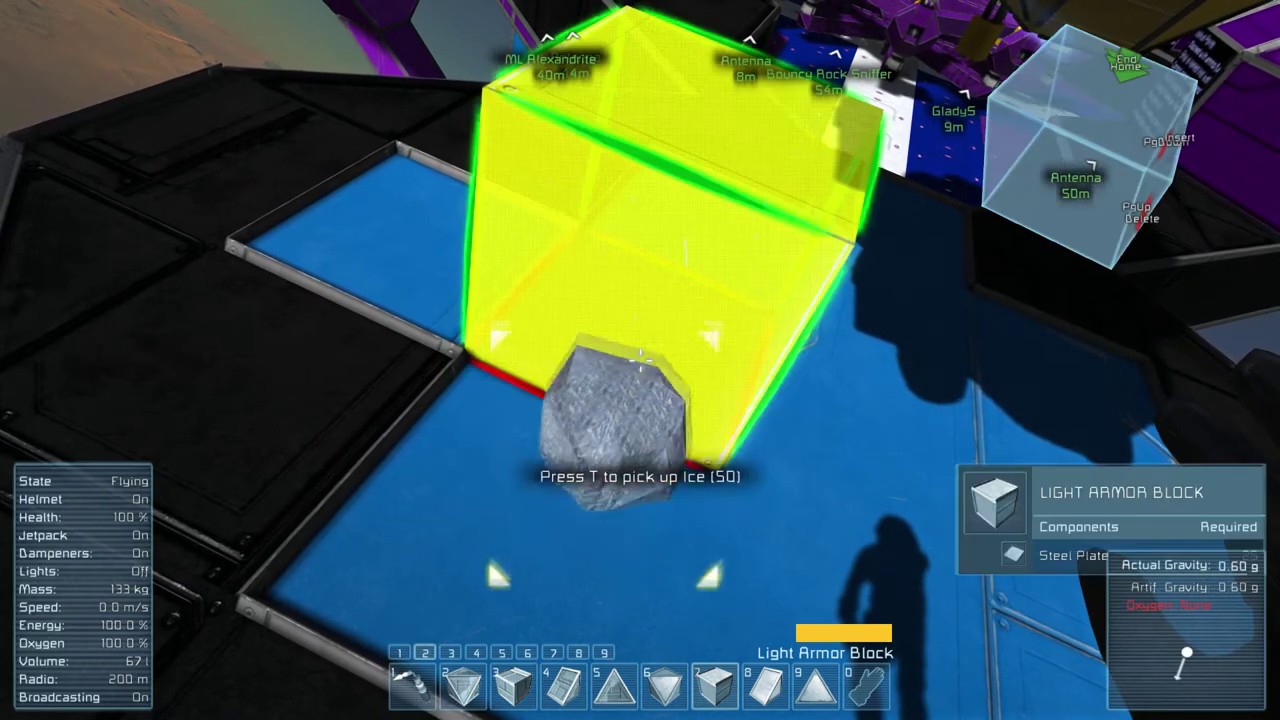
pyautogui.press('w')
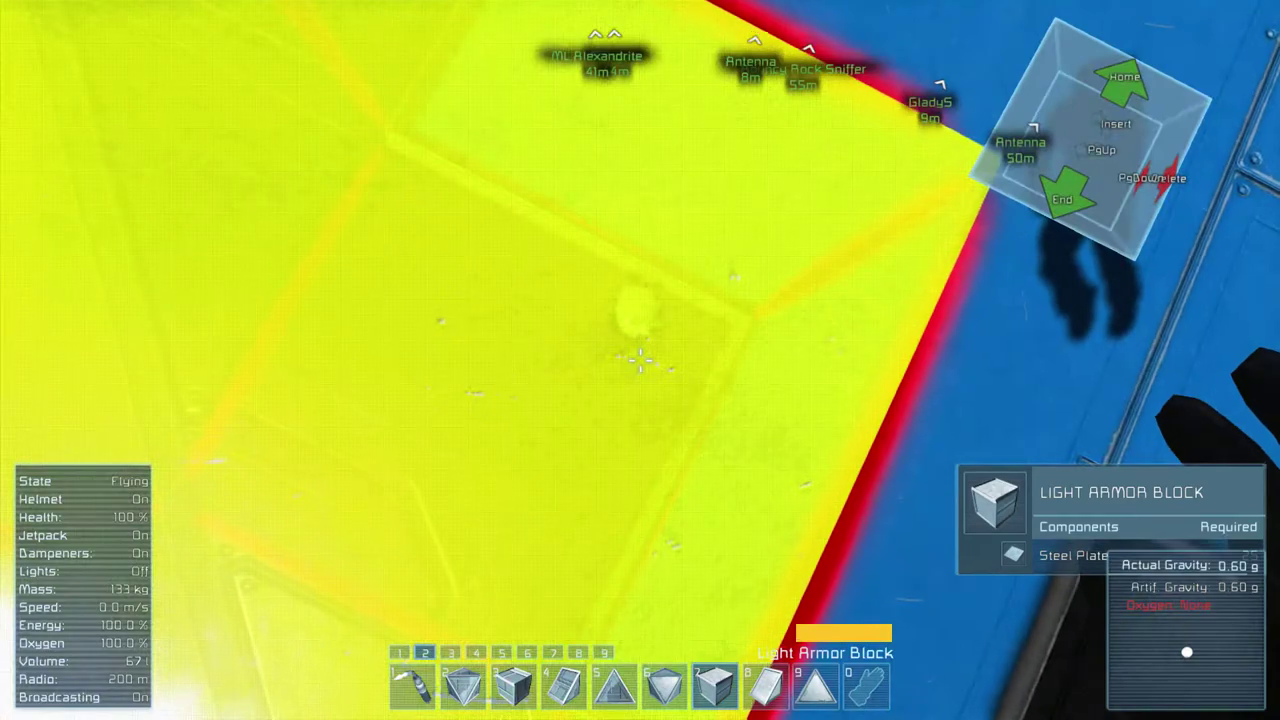
pyautogui.press('0')
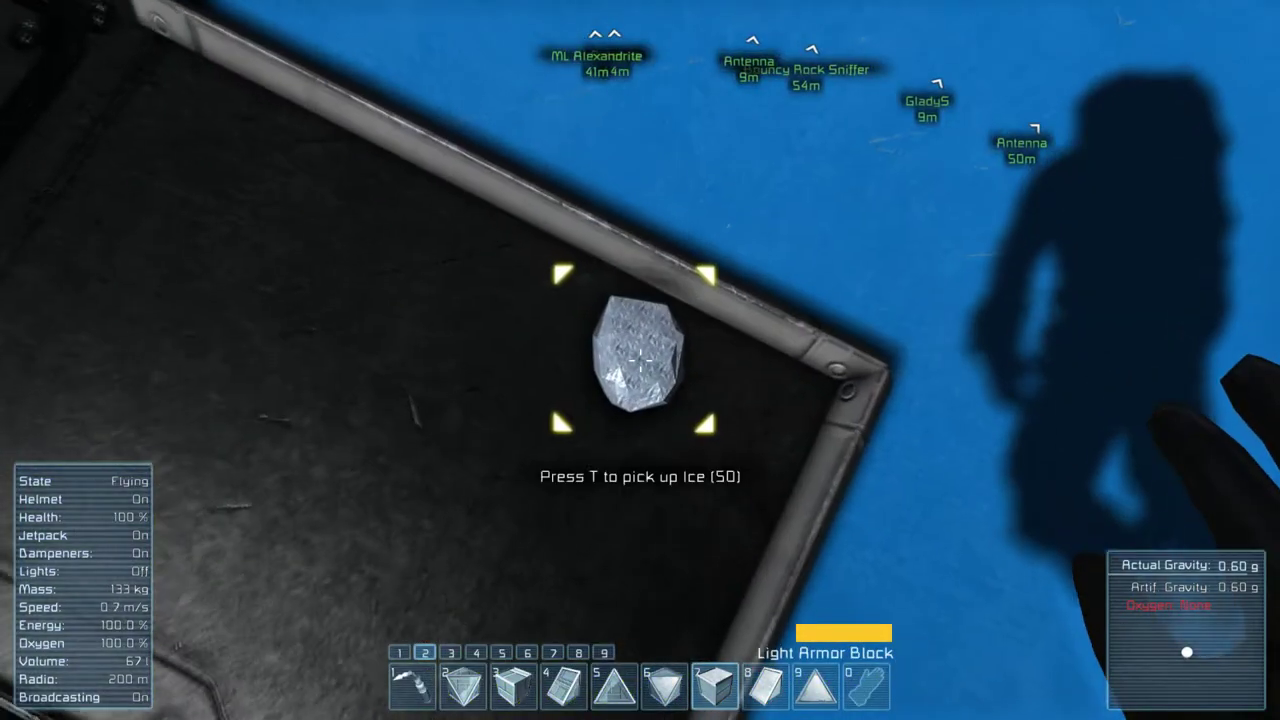
pyautogui.press('t')
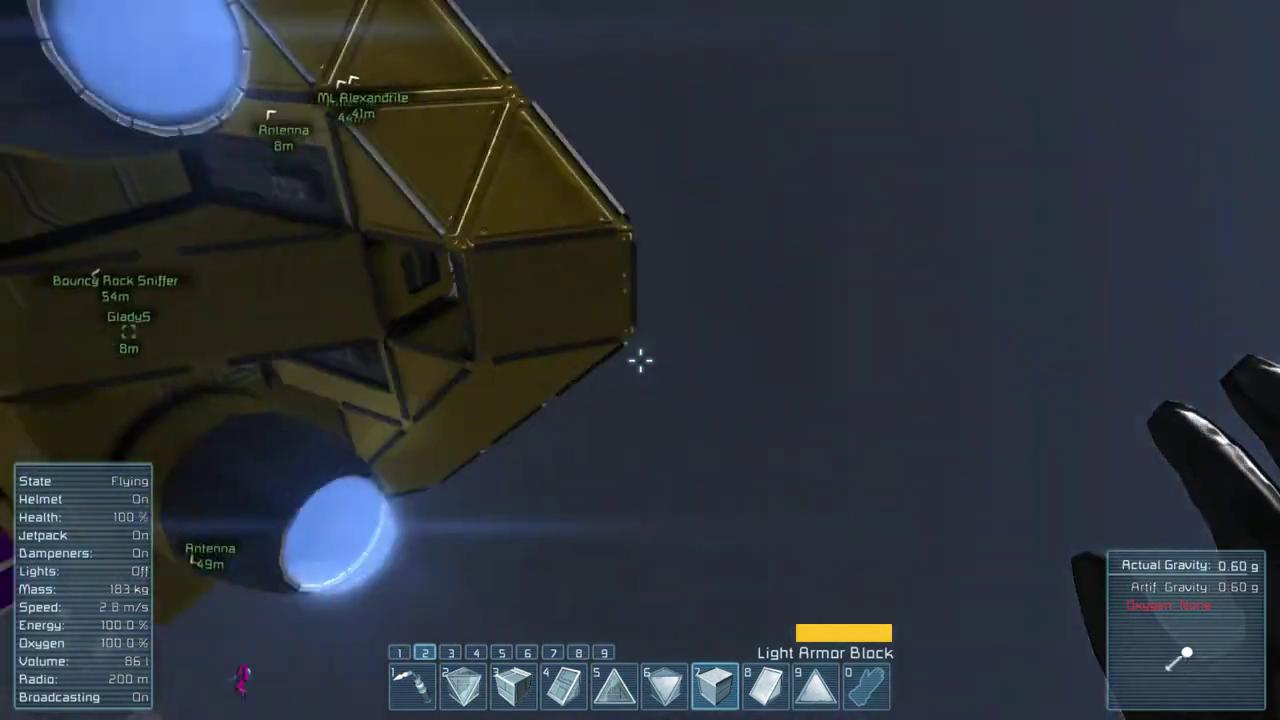
# - Drag the 50 Ice stack into the Oxygen Generator's inventory
pyautogui.press('7')
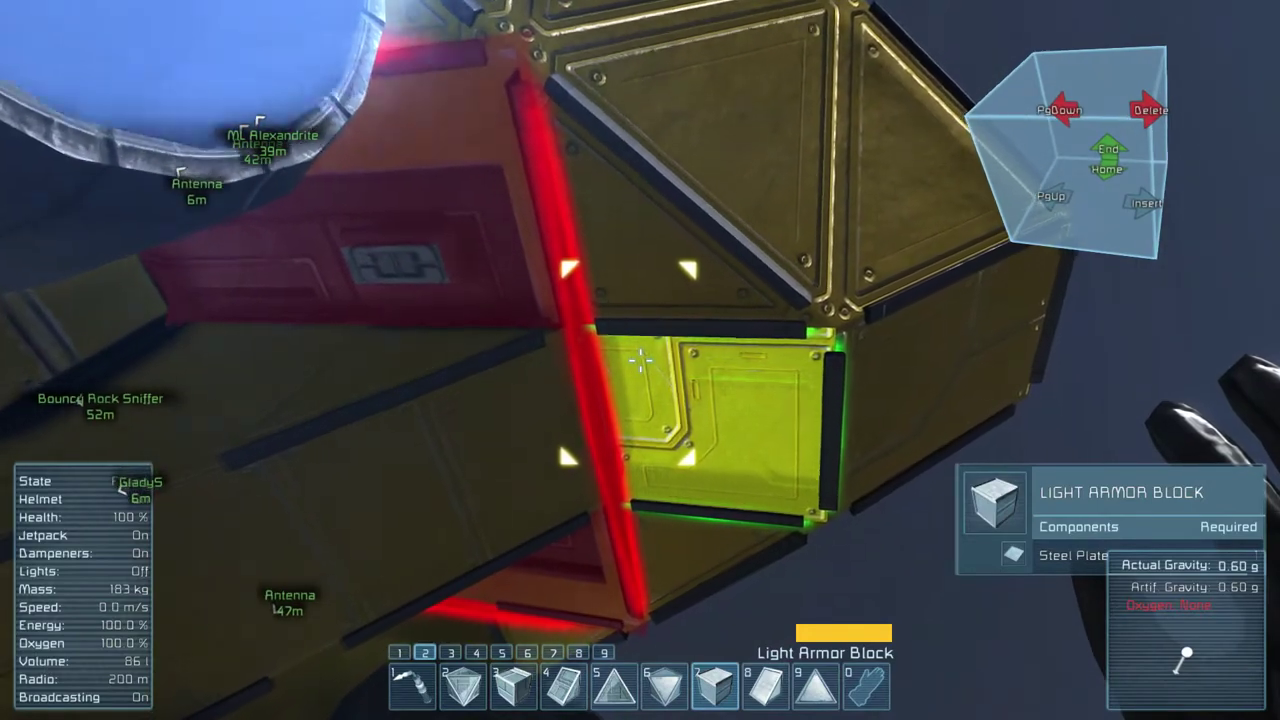
pyautogui.press('k')
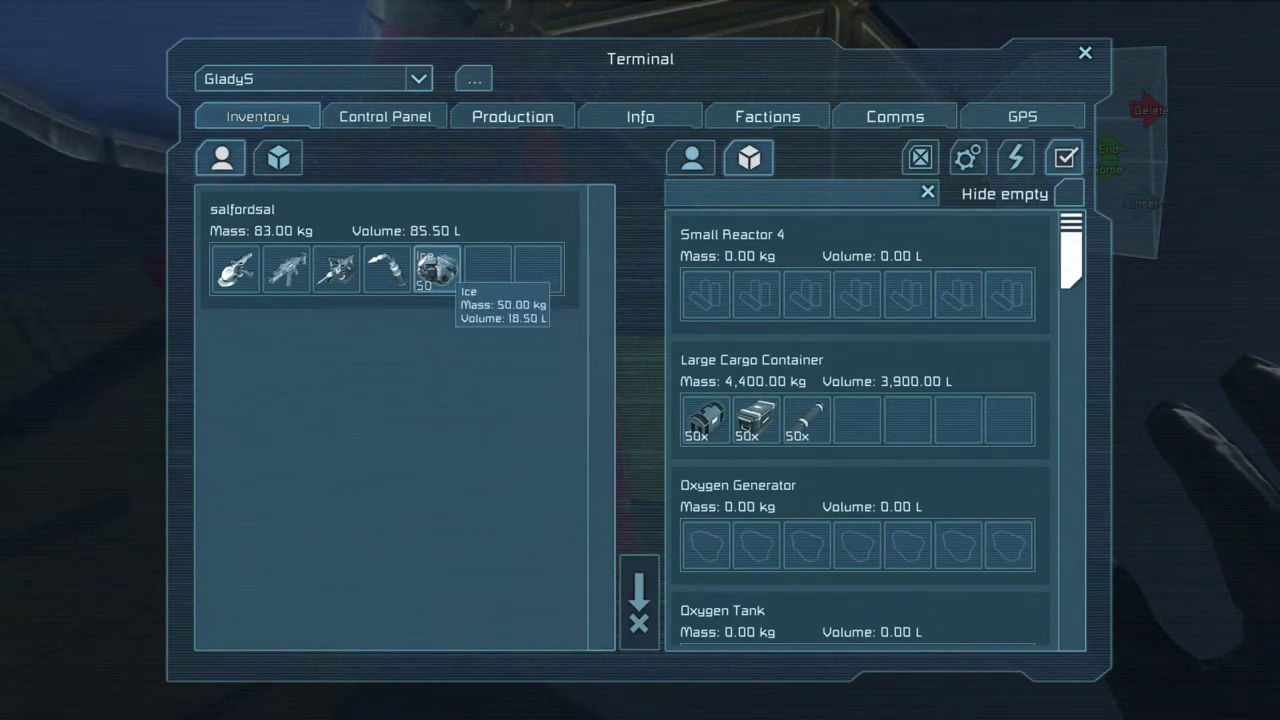
pyautogui.moveTo(437, 270); pyautogui.dragTo(706, 545)
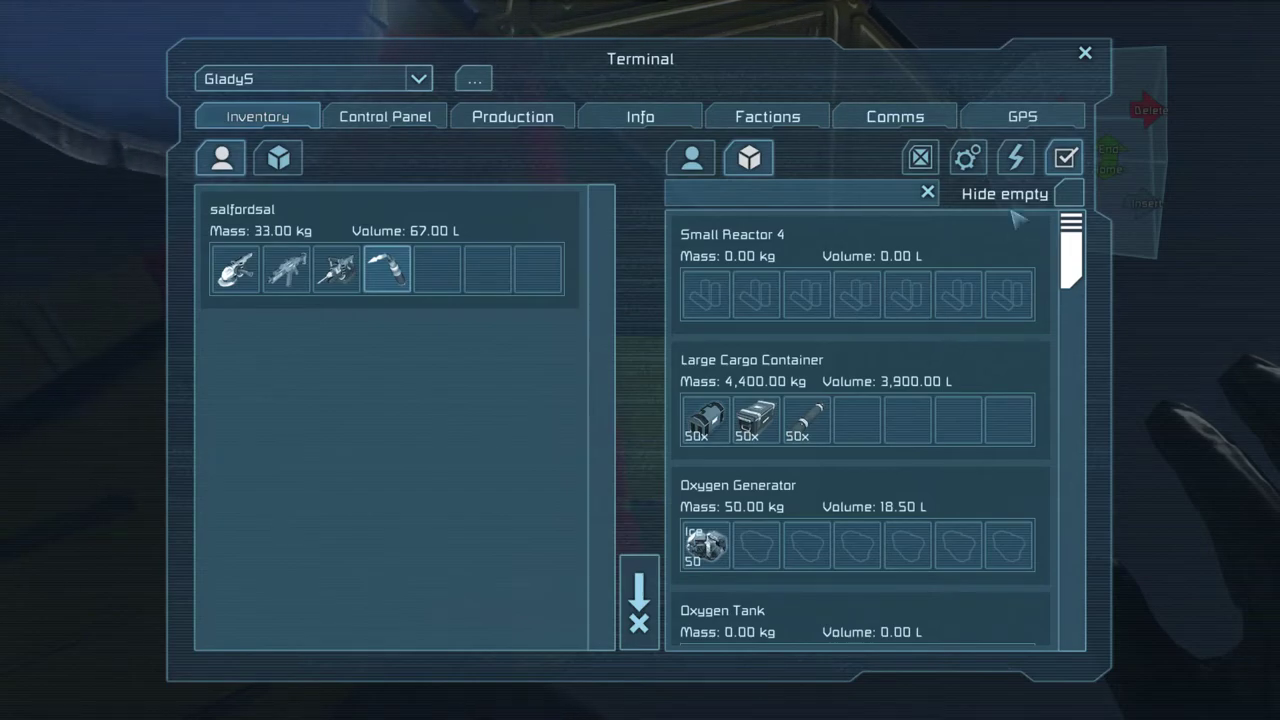
pyautogui.click(1085, 53)
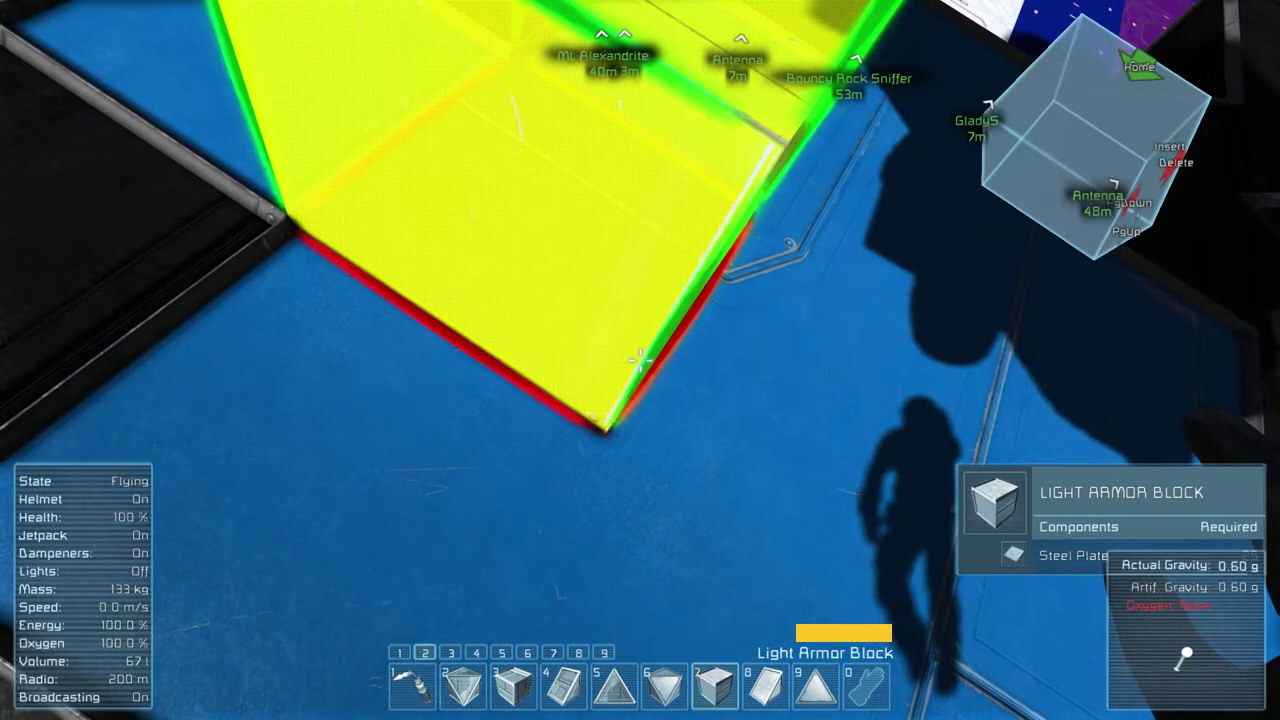
# - Spawn 5000 Ice and pick up the chunk
pyautogui.hotkey('shift', 'F10')
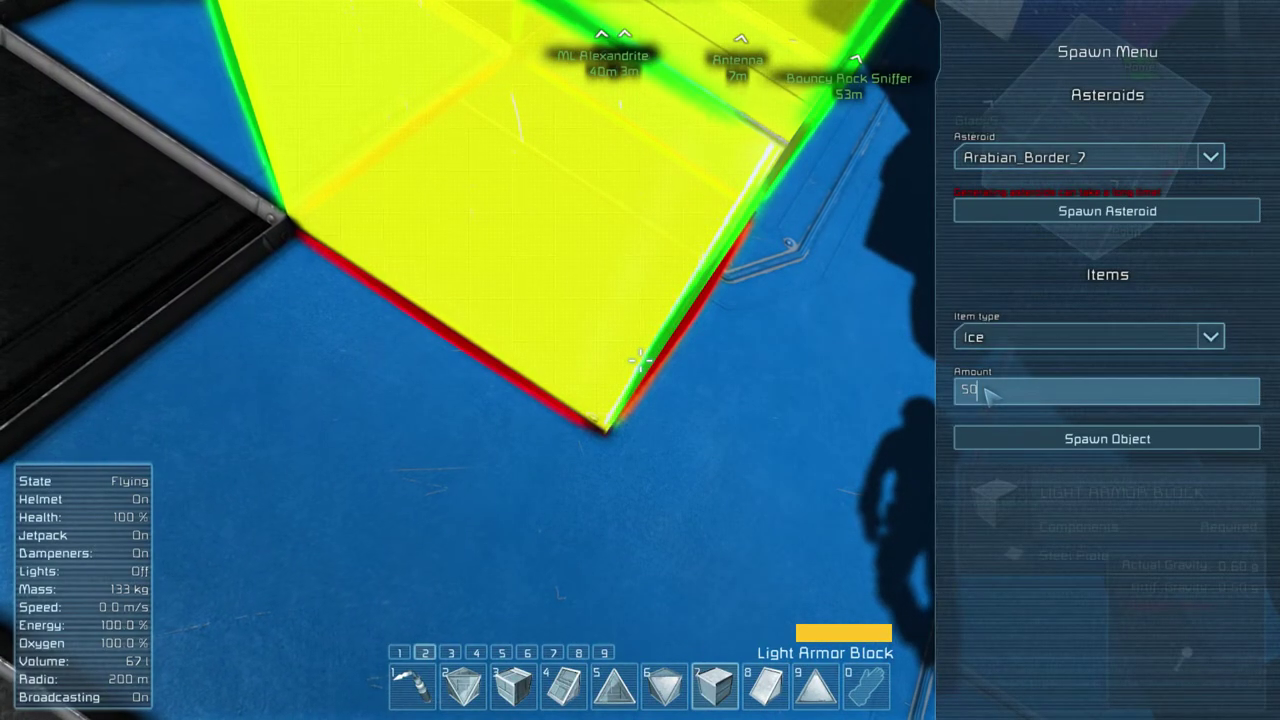
pyautogui.write('00')
pyautogui.click(1097, 441)
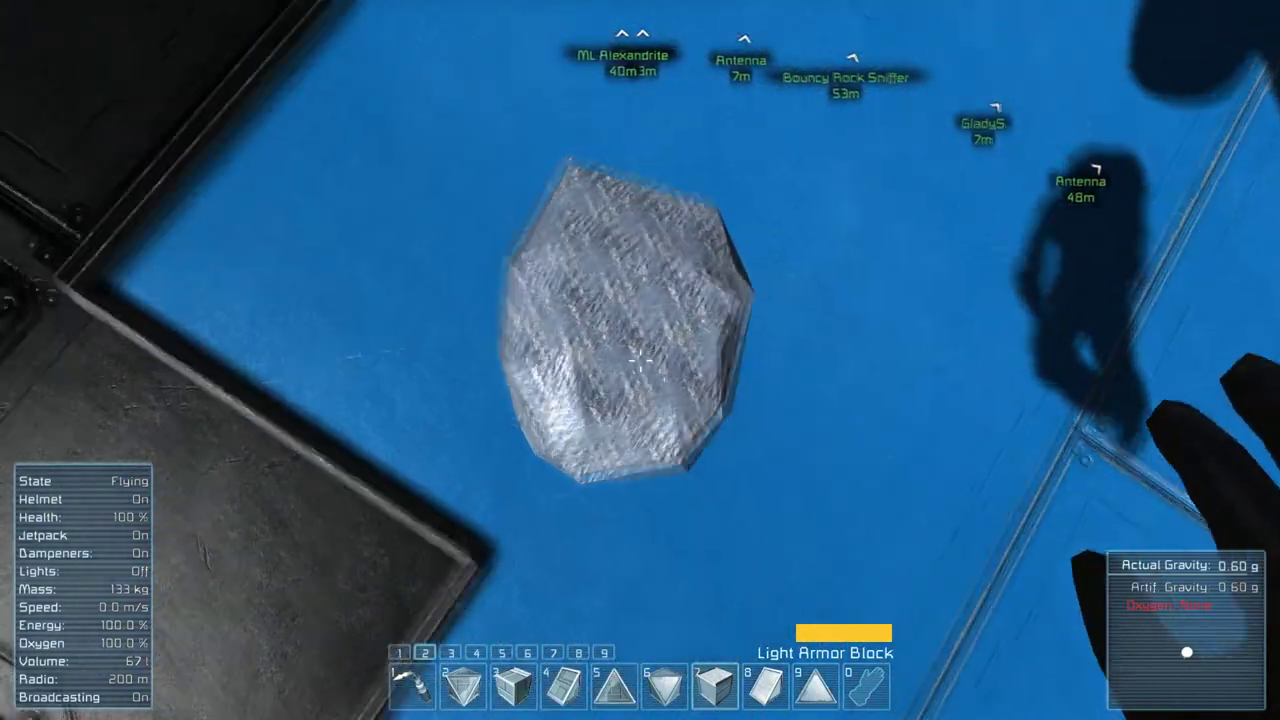
pyautogui.press('c')
pyautogui.press('c')
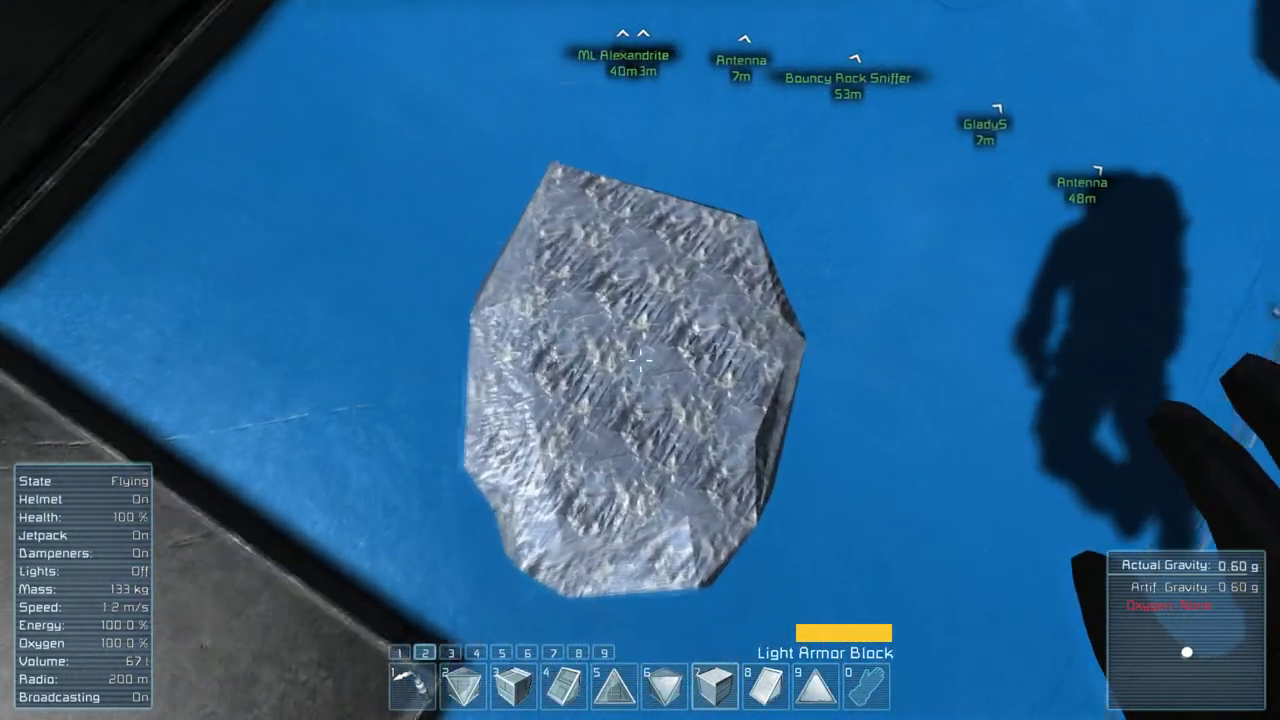
pyautogui.press('t')
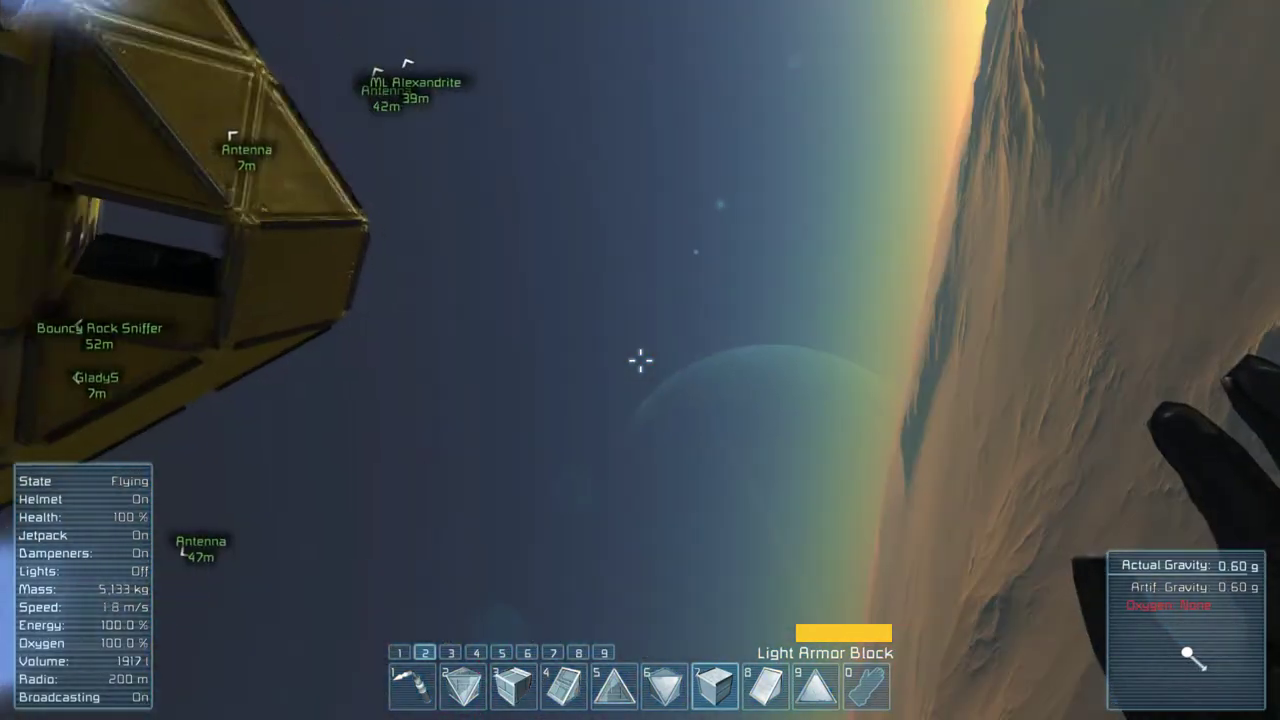
# - Load the 5000 Ice into the Oxygen Generator, bringing it to 5.05k Ice
pyautogui.press('w')
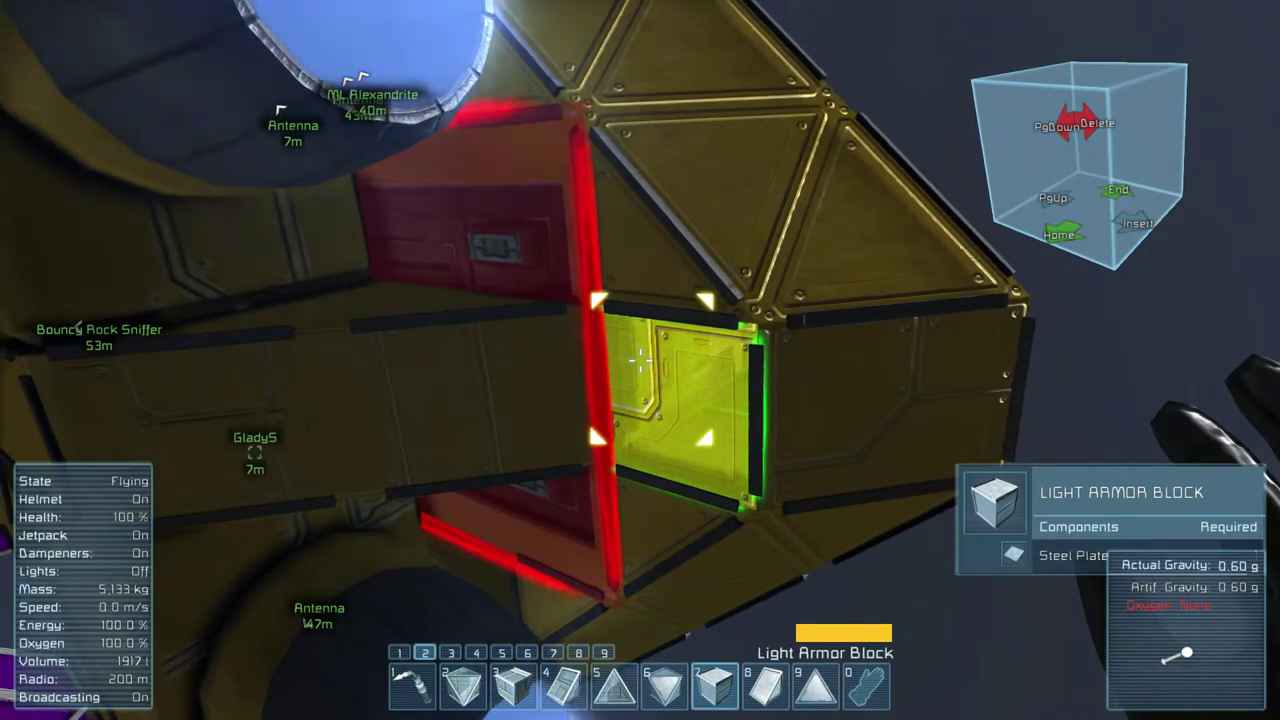
pyautogui.press('i')
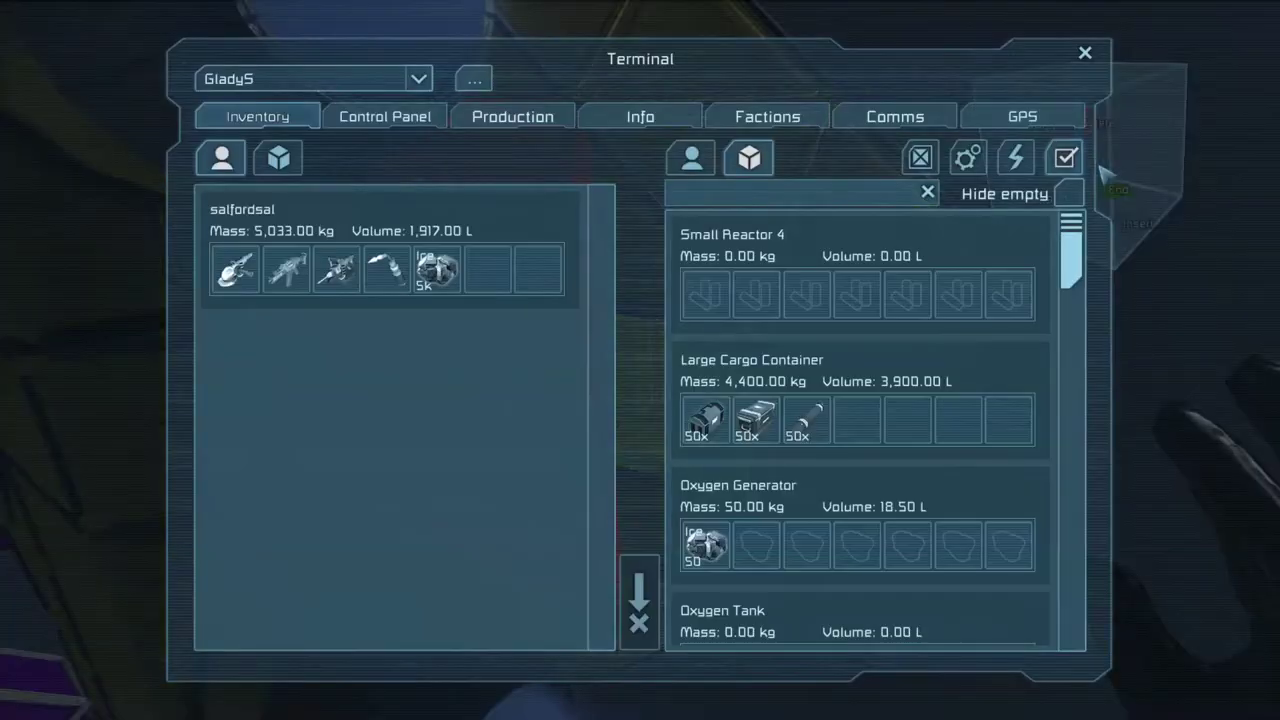
pyautogui.scroll(-2, 1075, 262)
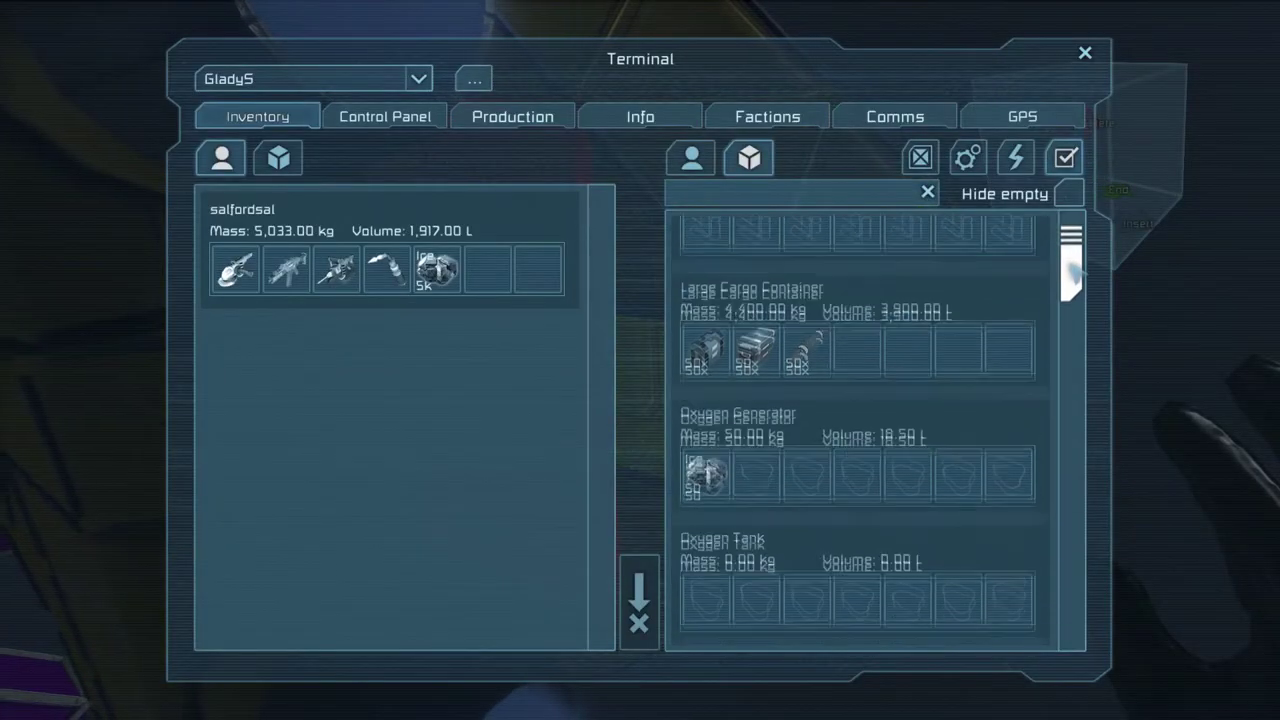
pyautogui.moveTo(436, 270); pyautogui.dragTo(570, 360)
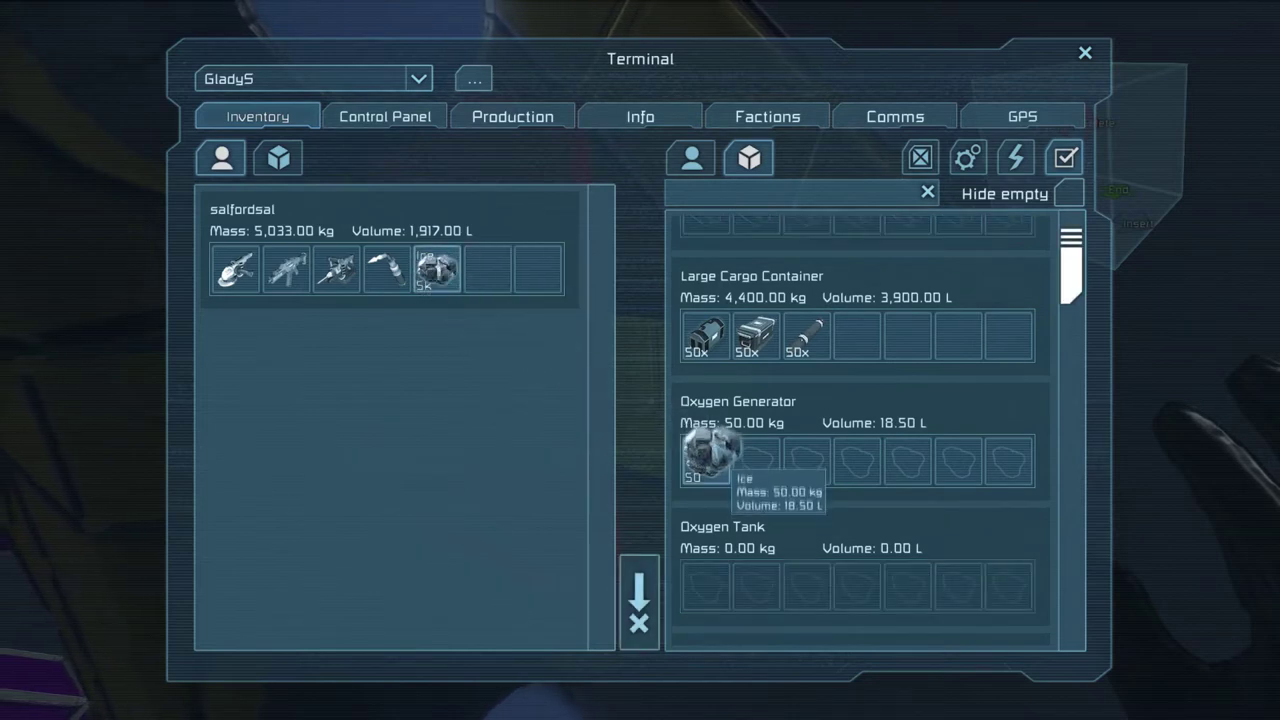
pyautogui.moveTo(712, 455); pyautogui.dragTo(707, 458)
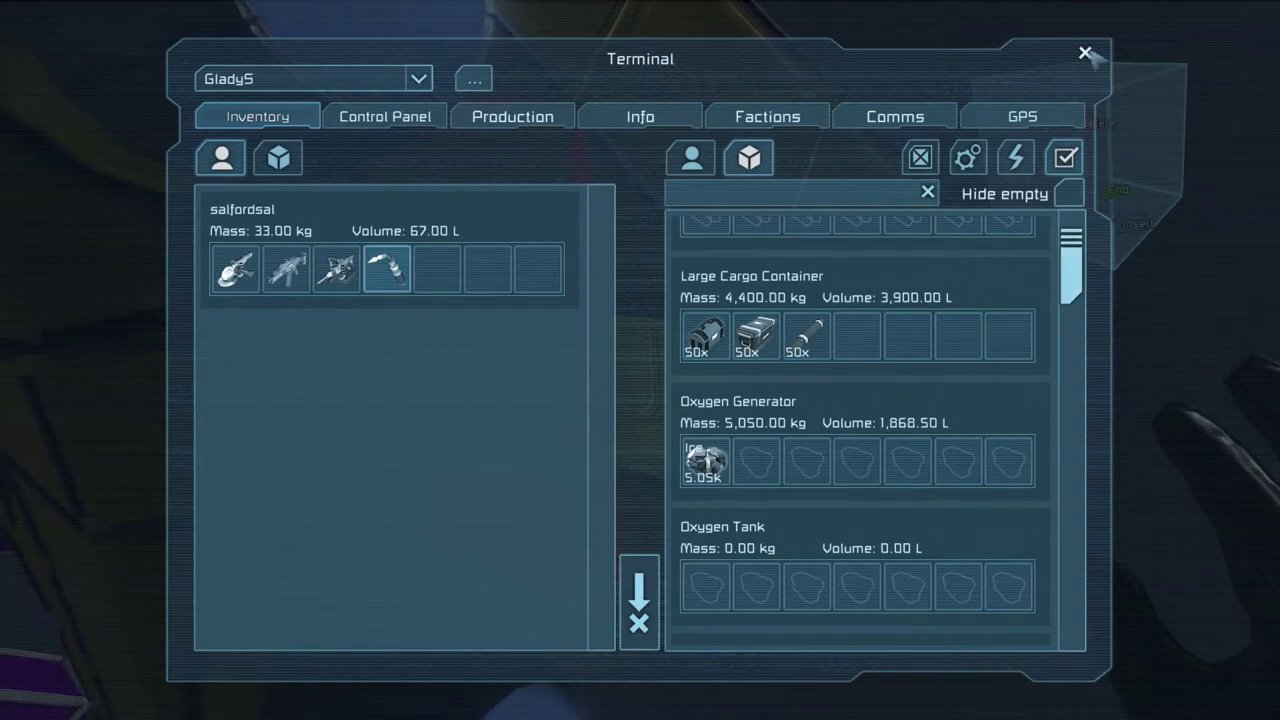
pyautogui.scroll(2, 1090, 232)
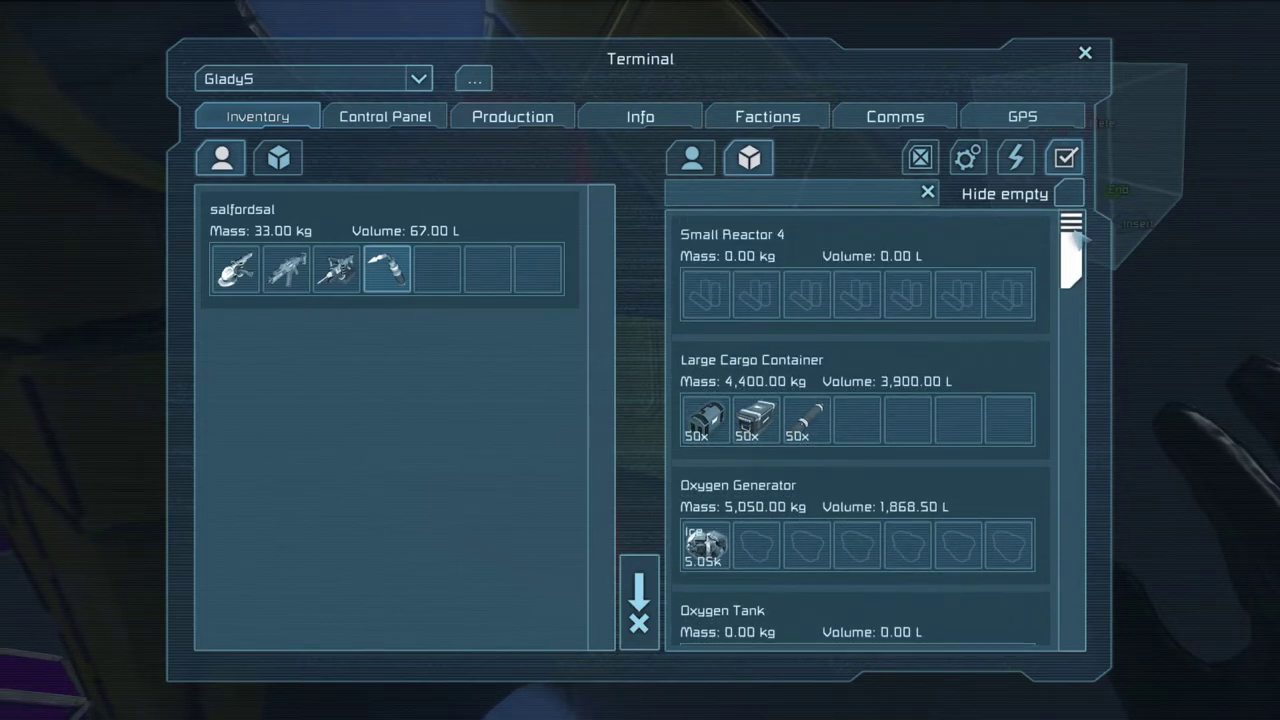
pyautogui.scroll(-3, 1088, 260)
pyautogui.scroll(-2, 1085, 282)
pyautogui.scroll(-2, 1085, 290)
pyautogui.scroll(-2, 1085, 305)
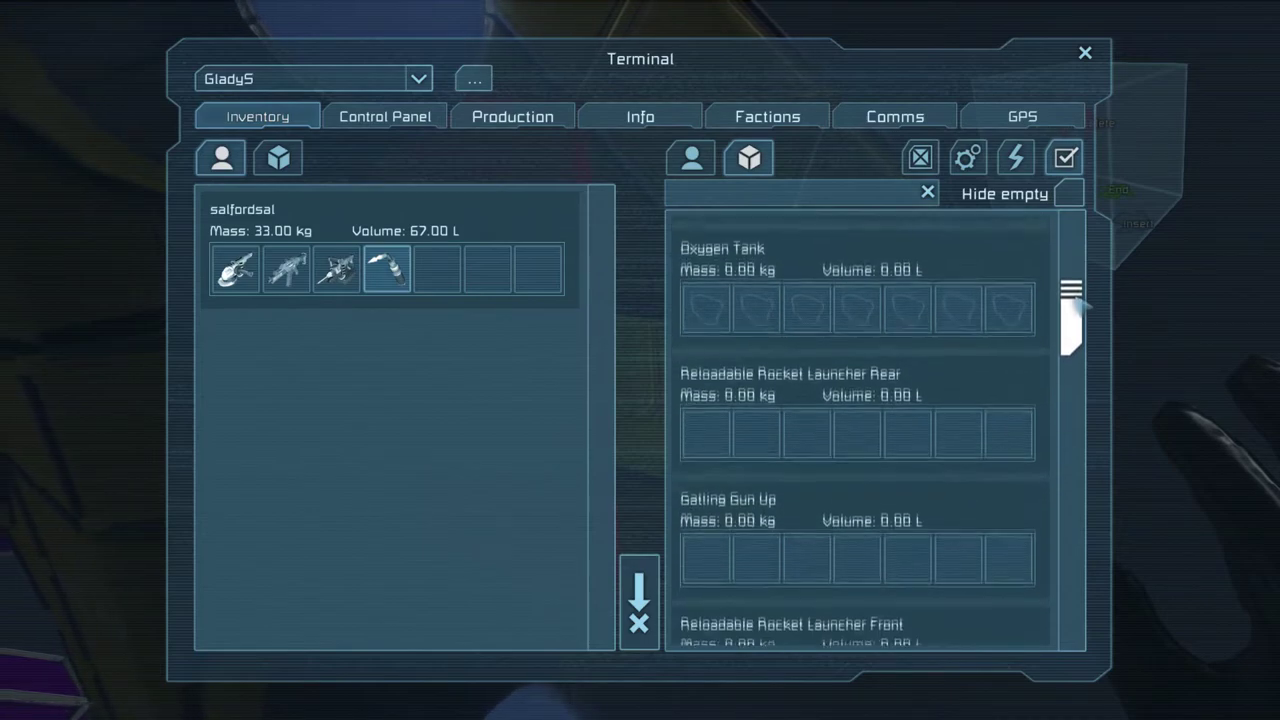
pyautogui.scroll(-2, 1085, 320)
pyautogui.scroll(-2, 1085, 335)
pyautogui.scroll(-2, 1078, 345)
pyautogui.scroll(-2, 1076, 360)
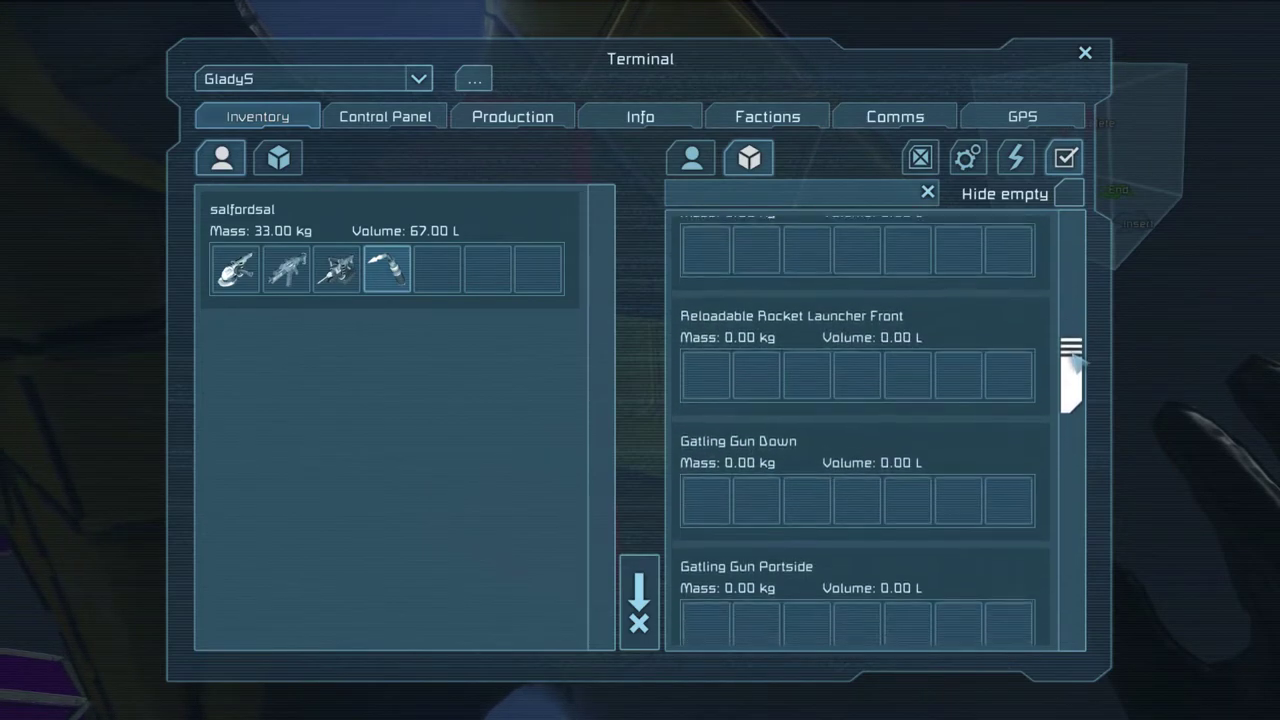
pyautogui.scroll(-2, 1074, 375)
pyautogui.scroll(-2, 1072, 390)
pyautogui.moveTo(1072, 395); pyautogui.dragTo(1072, 640)
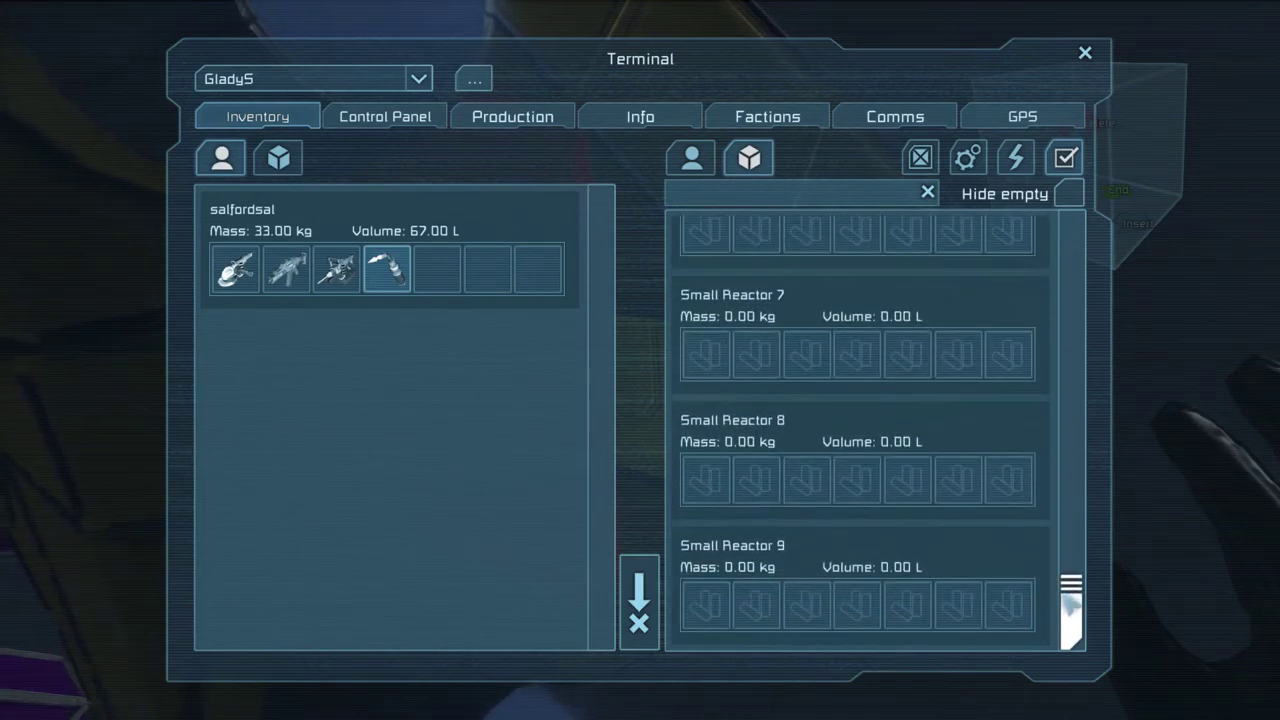
pyautogui.click(1085, 53)
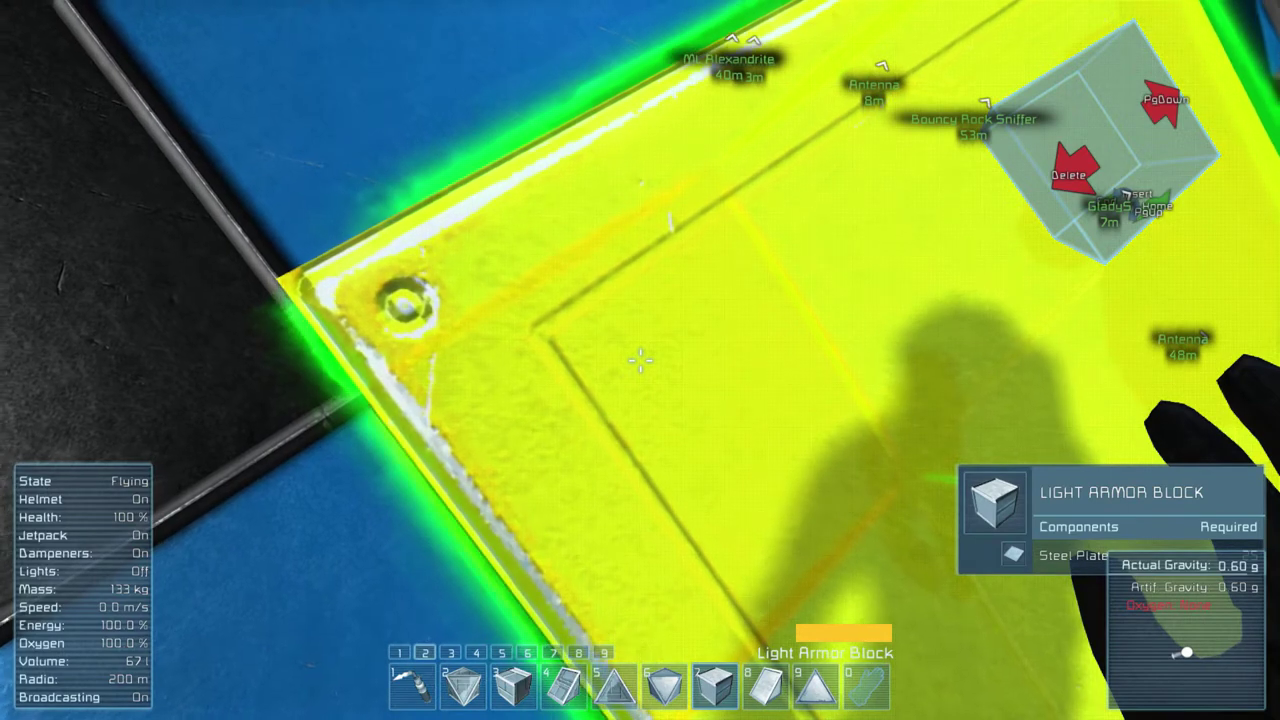
# - Choose Uranium Ingot with amount 50,000 in the spawn menu and spawn it
pyautogui.hotkey('shift', 'F10')
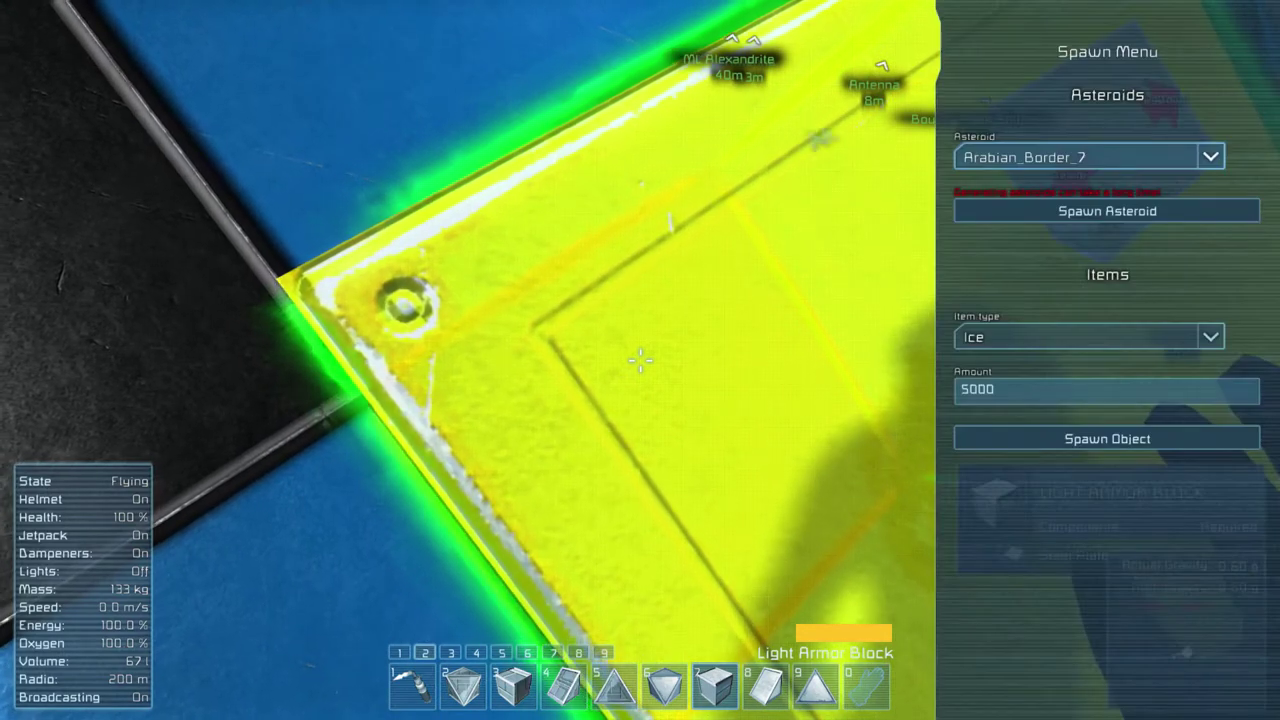
pyautogui.click(1212, 338)
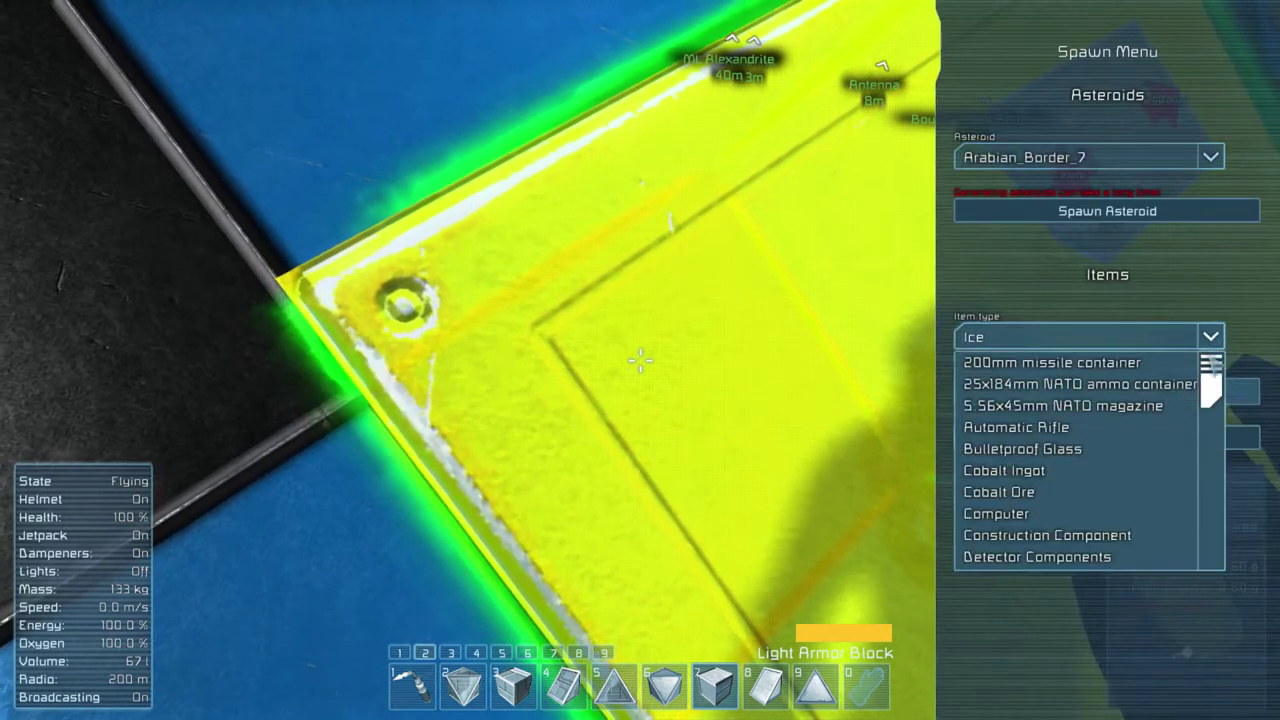
pyautogui.moveTo(1210, 372); pyautogui.dragTo(1212, 545)
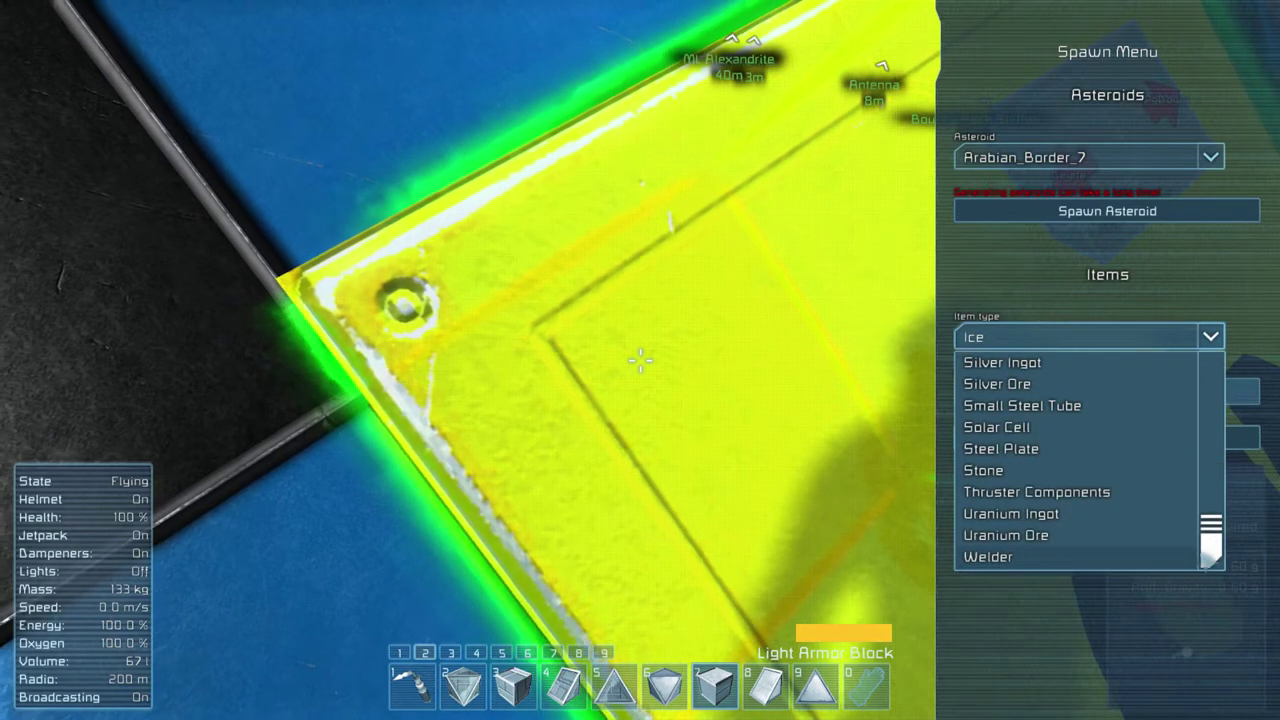
pyautogui.click(1046, 513)
pyautogui.write('50000')
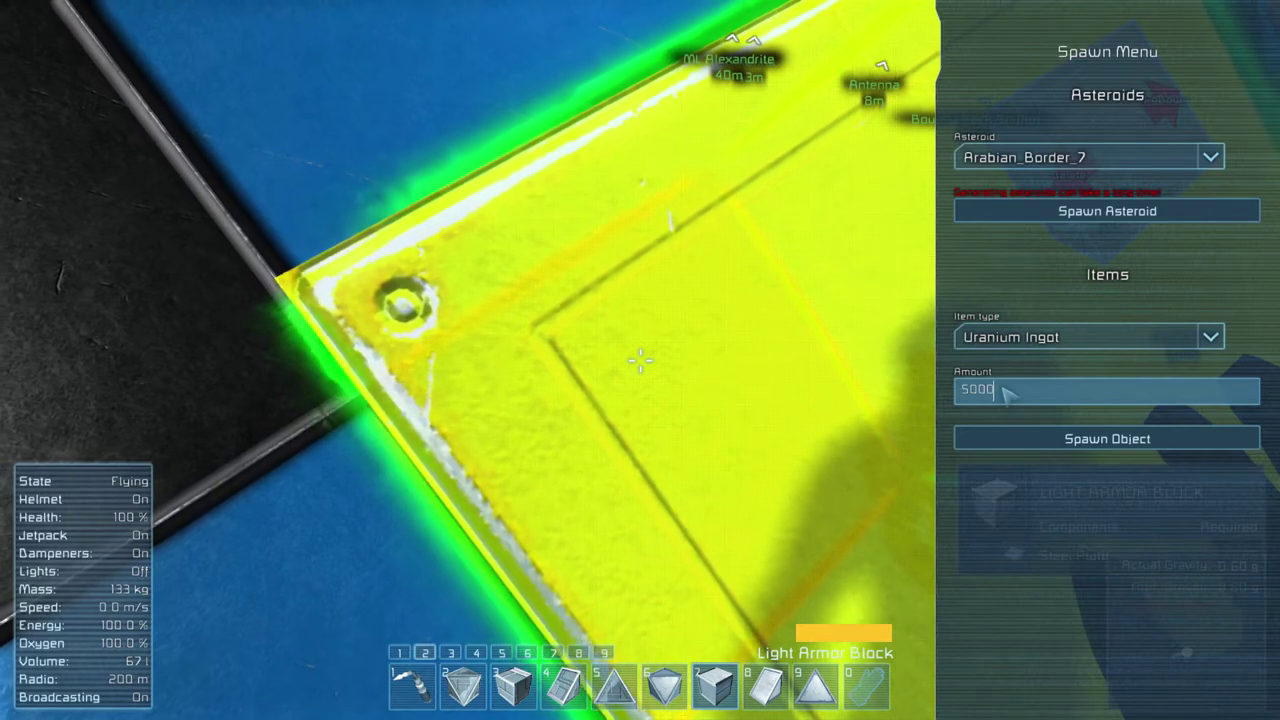
pyautogui.click(1065, 437)
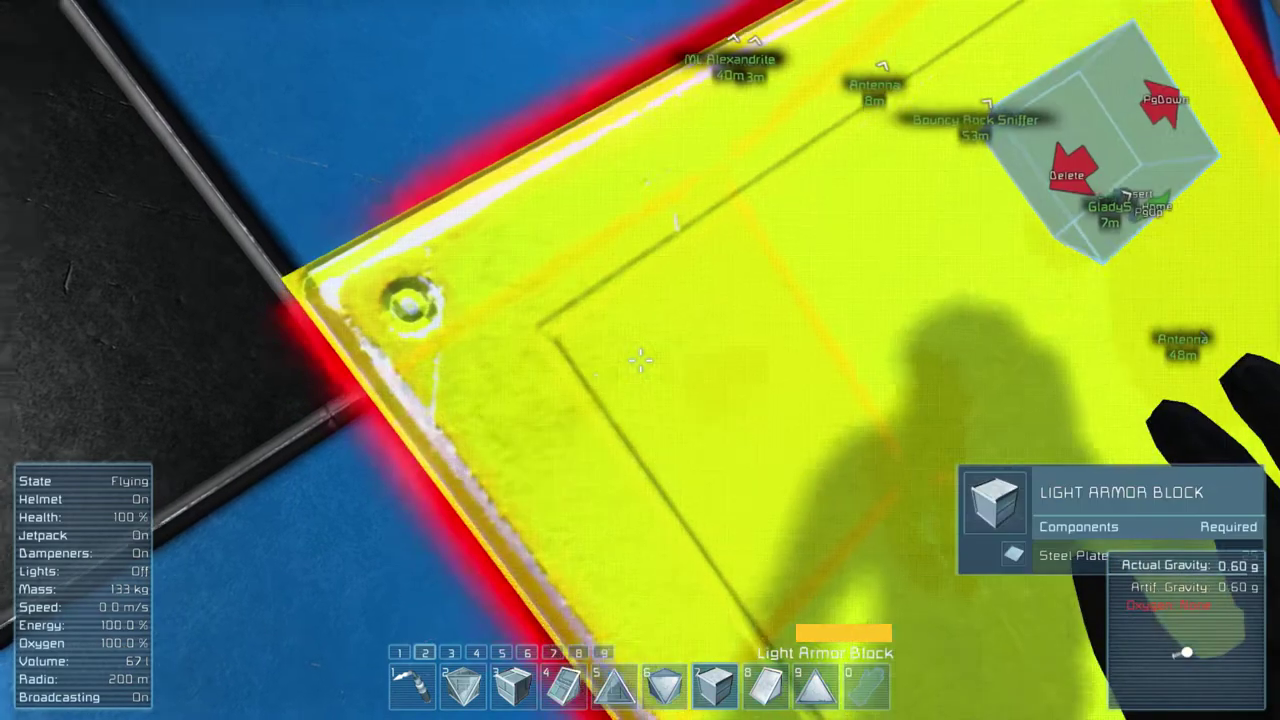
# - Pick up the 50k Uranium Ingot stack, fly back to the hull and open the inventory
pyautogui.press('w')
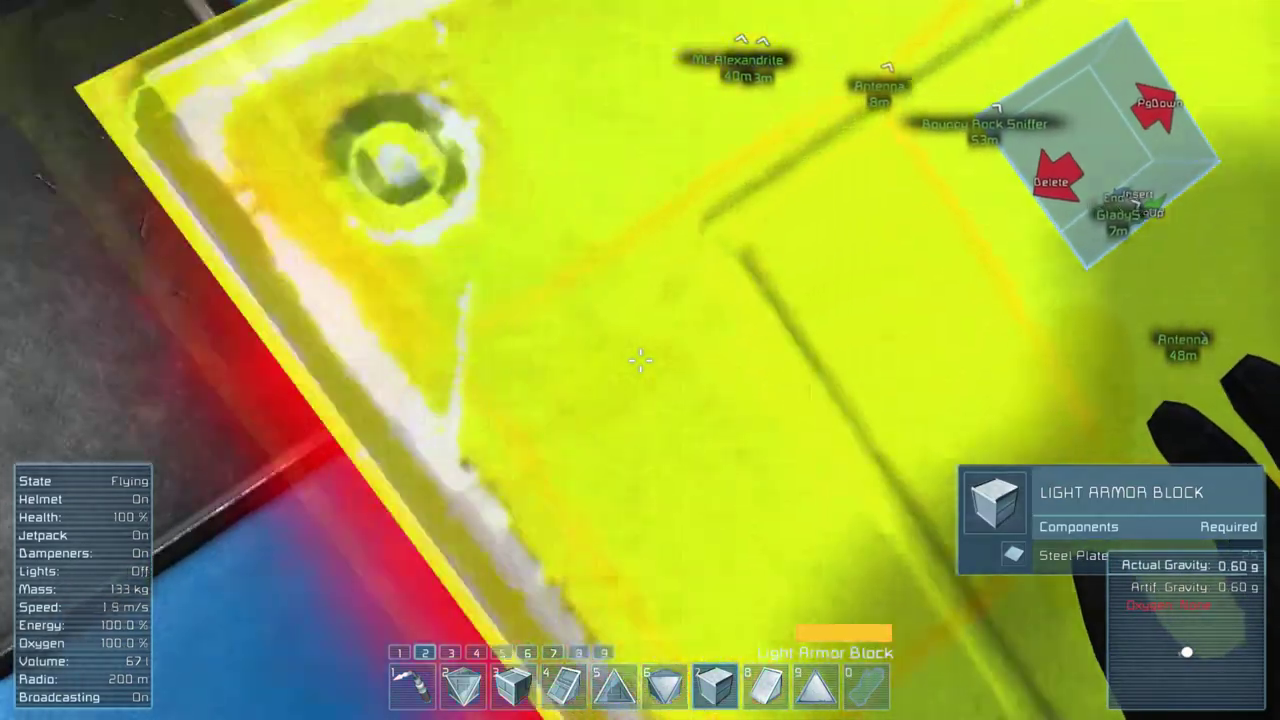
pyautogui.moveTo(640, 360); pyautogui.dragTo(640, 360)
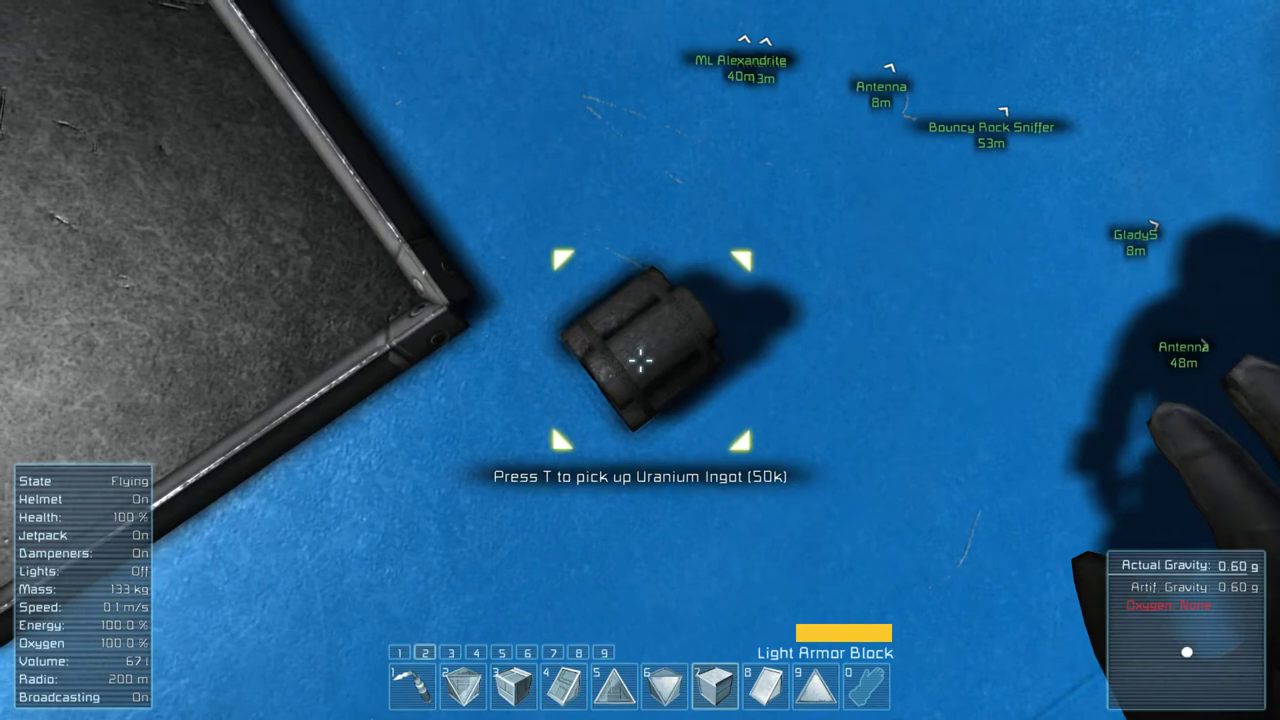
pyautogui.press('t')
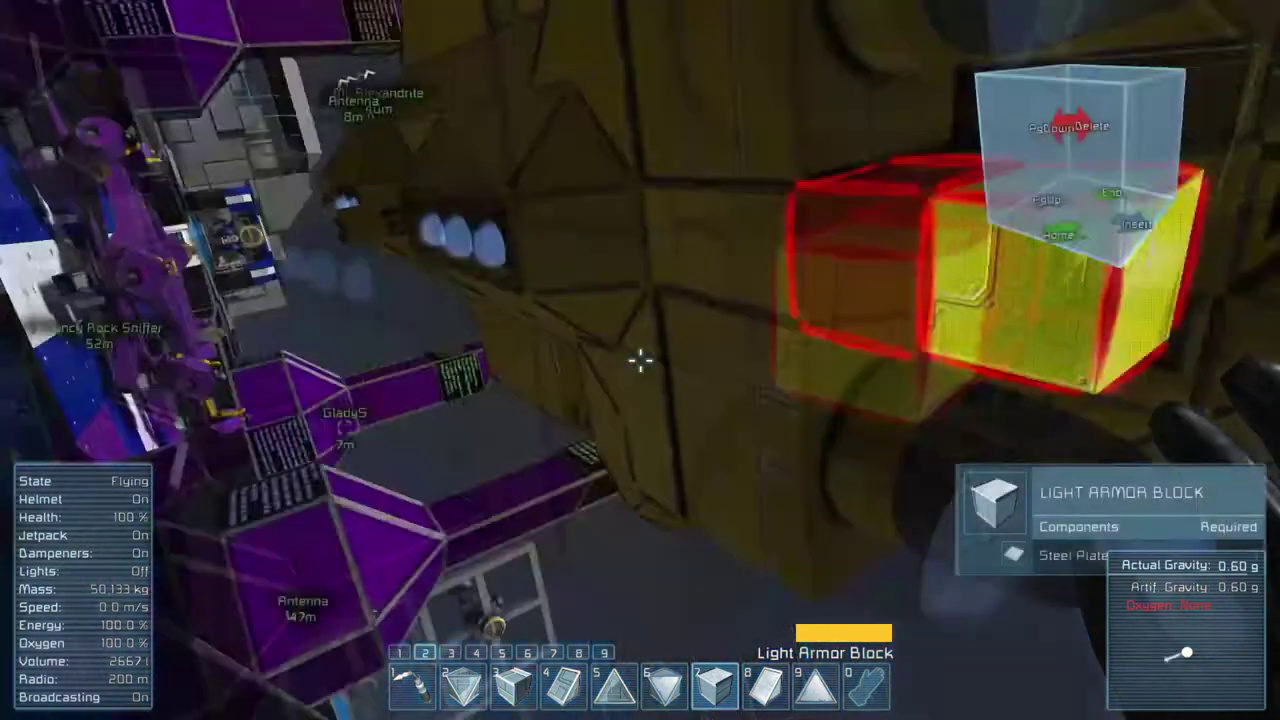
pyautogui.moveTo(640, 360); pyautogui.dragTo(640, 360)
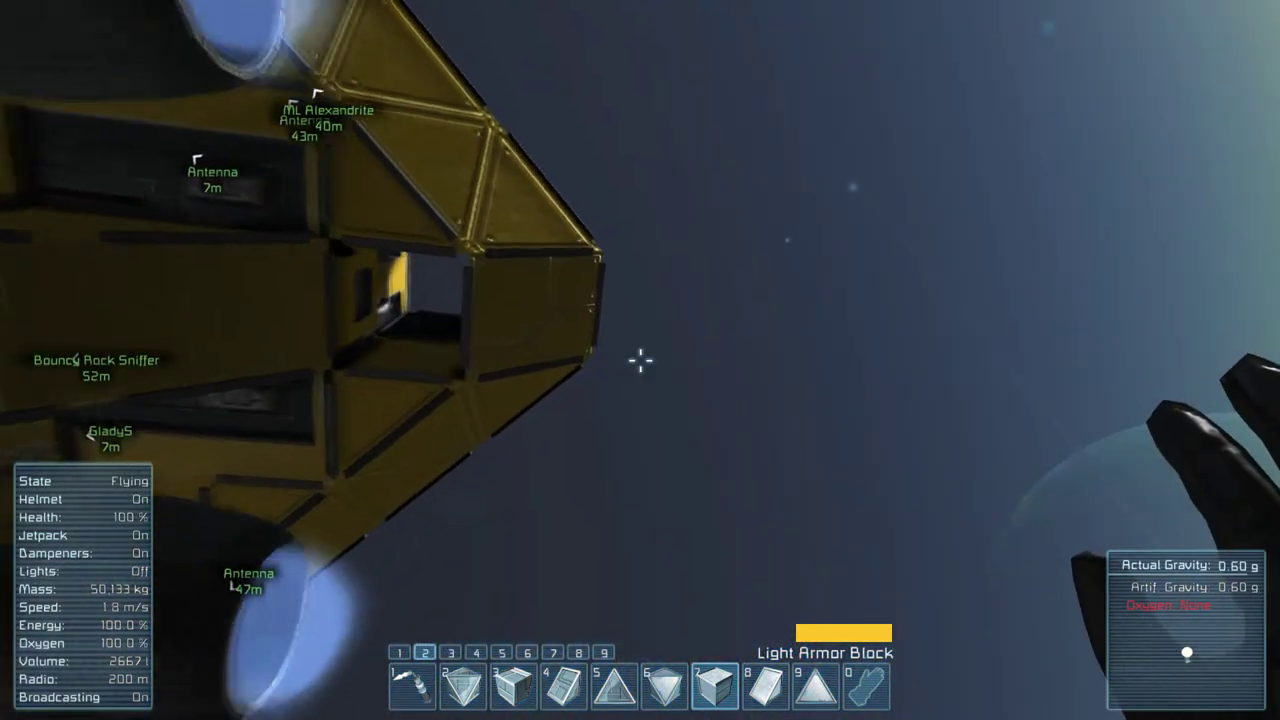
pyautogui.press('2')
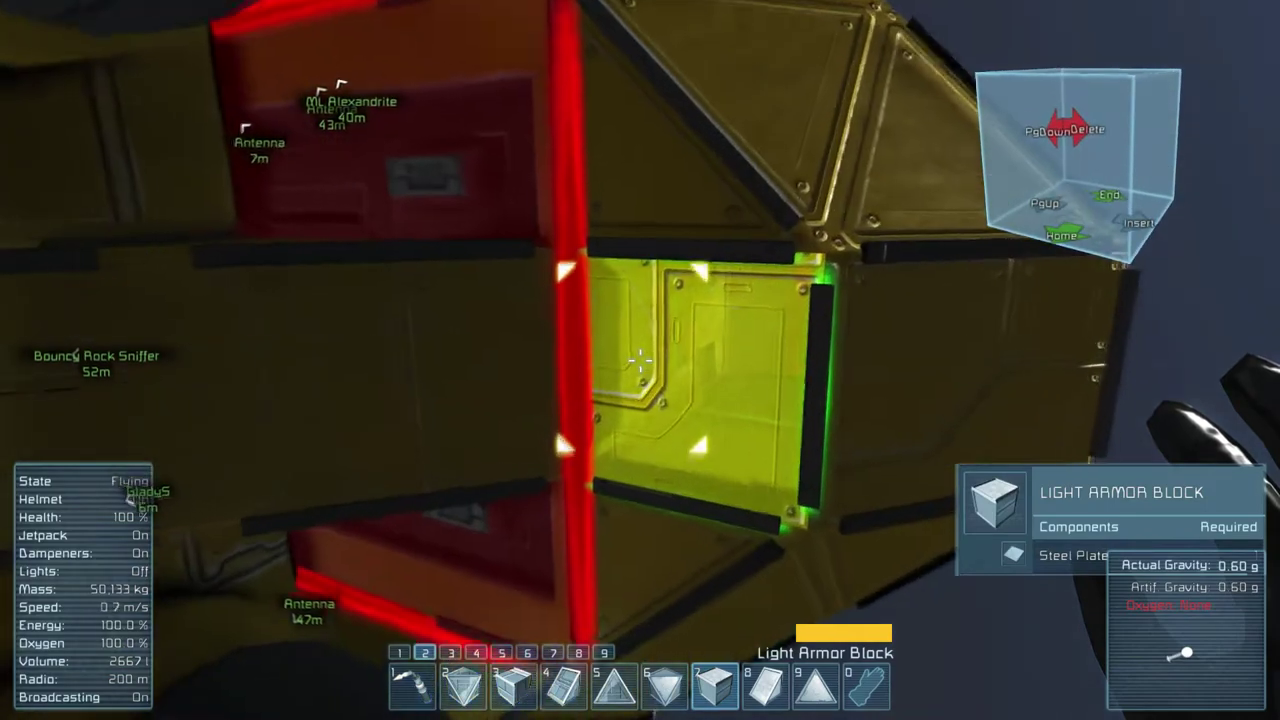
pyautogui.press('w')
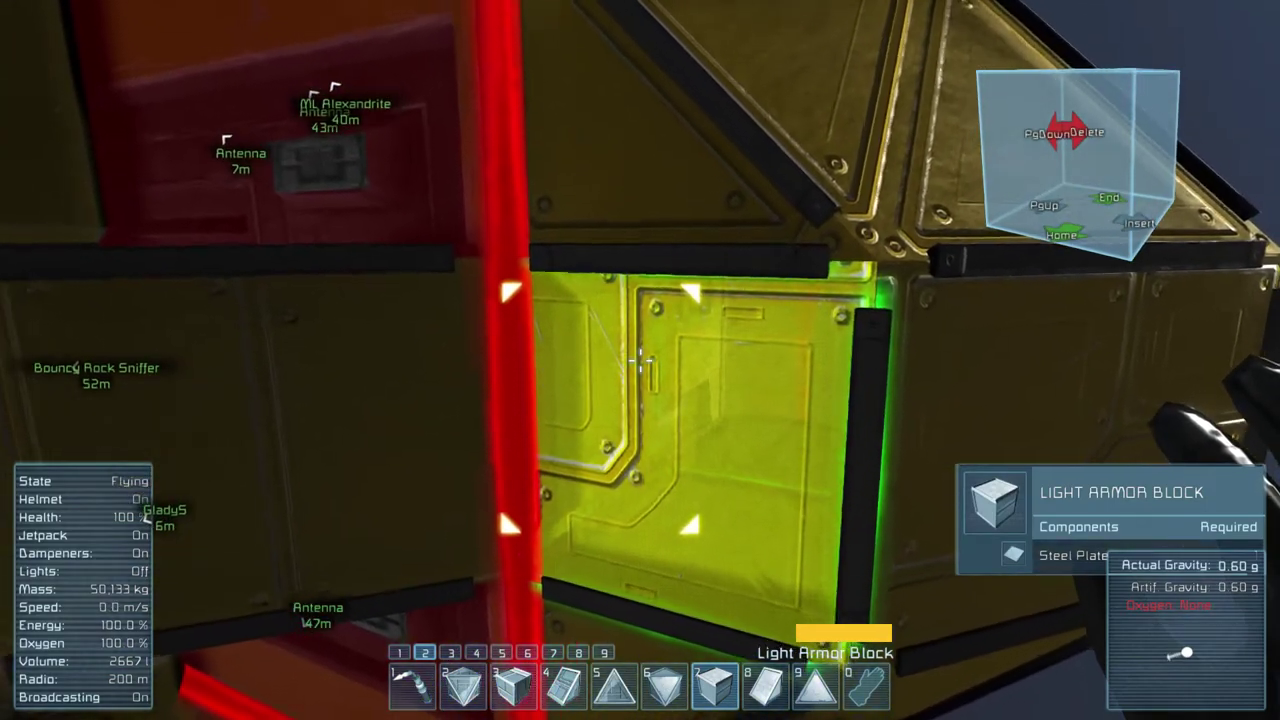
pyautogui.press('k')
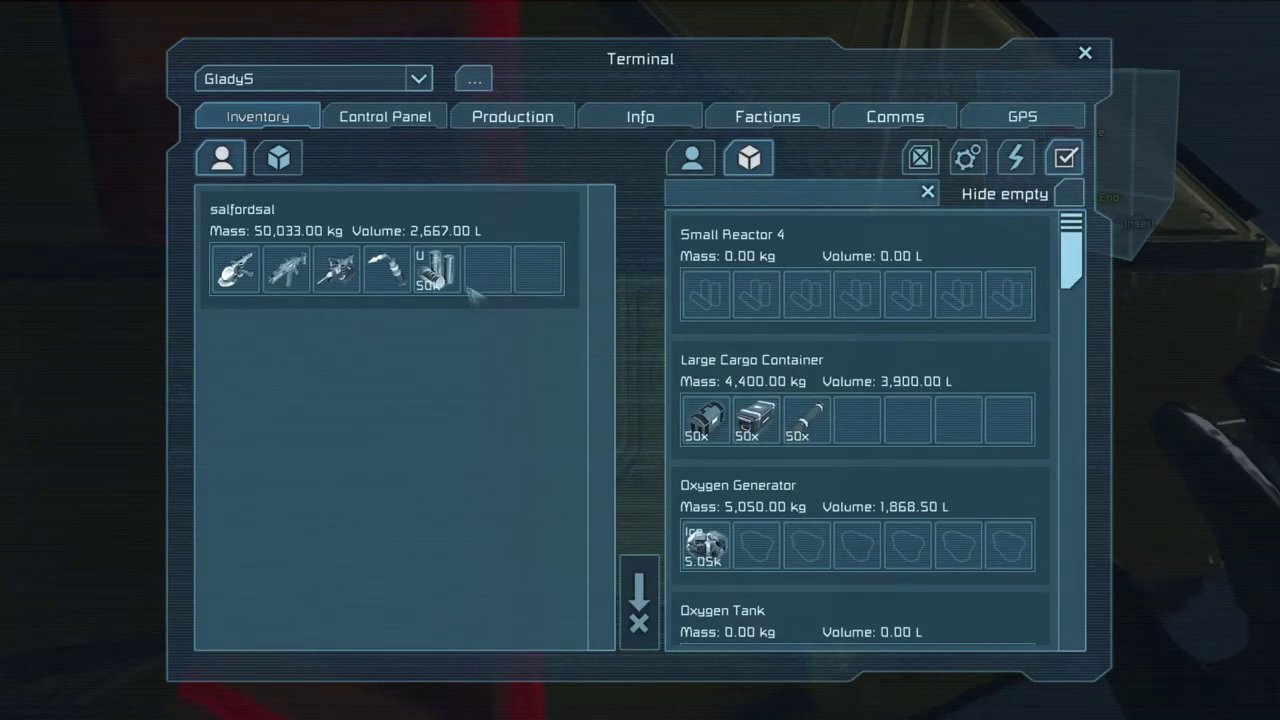
pyautogui.moveTo(1072, 250); pyautogui.dragTo(1072, 520)
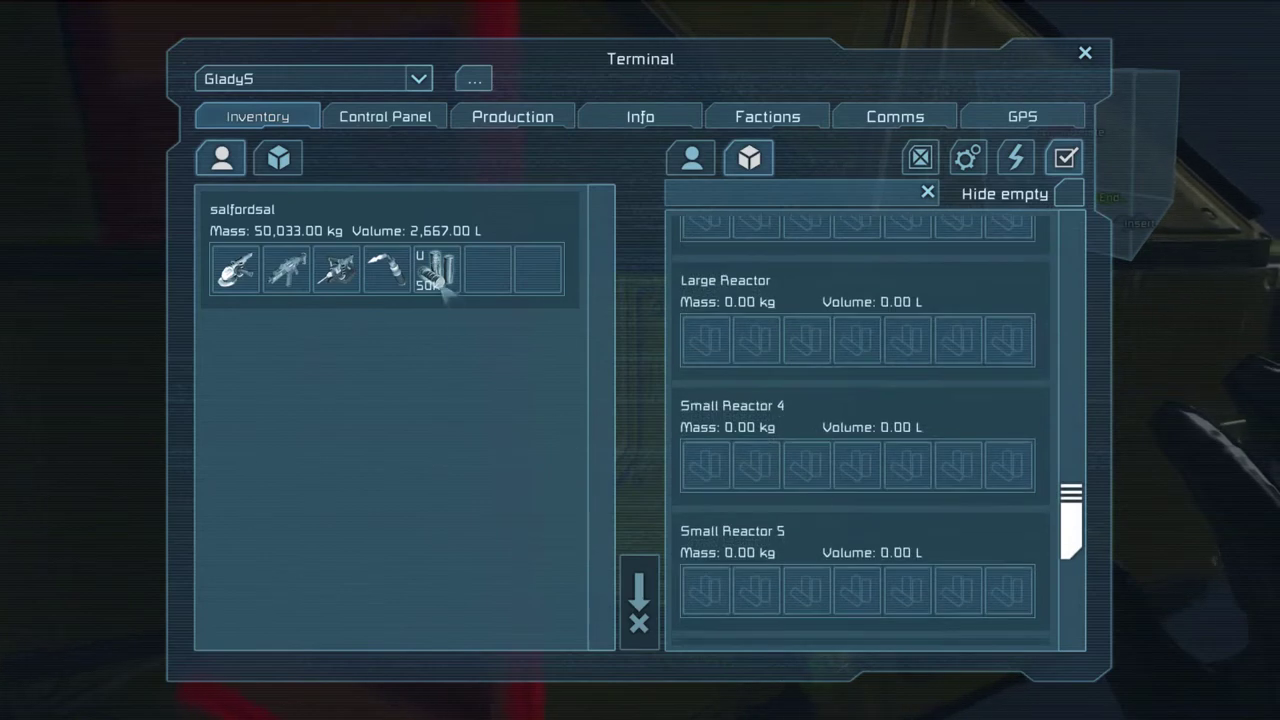
# - Drag the 50,000 Uranium Ingot onto the Large Reactor, then toward Small Reactor 4
pyautogui.moveTo(437, 272); pyautogui.dragTo(705, 340)
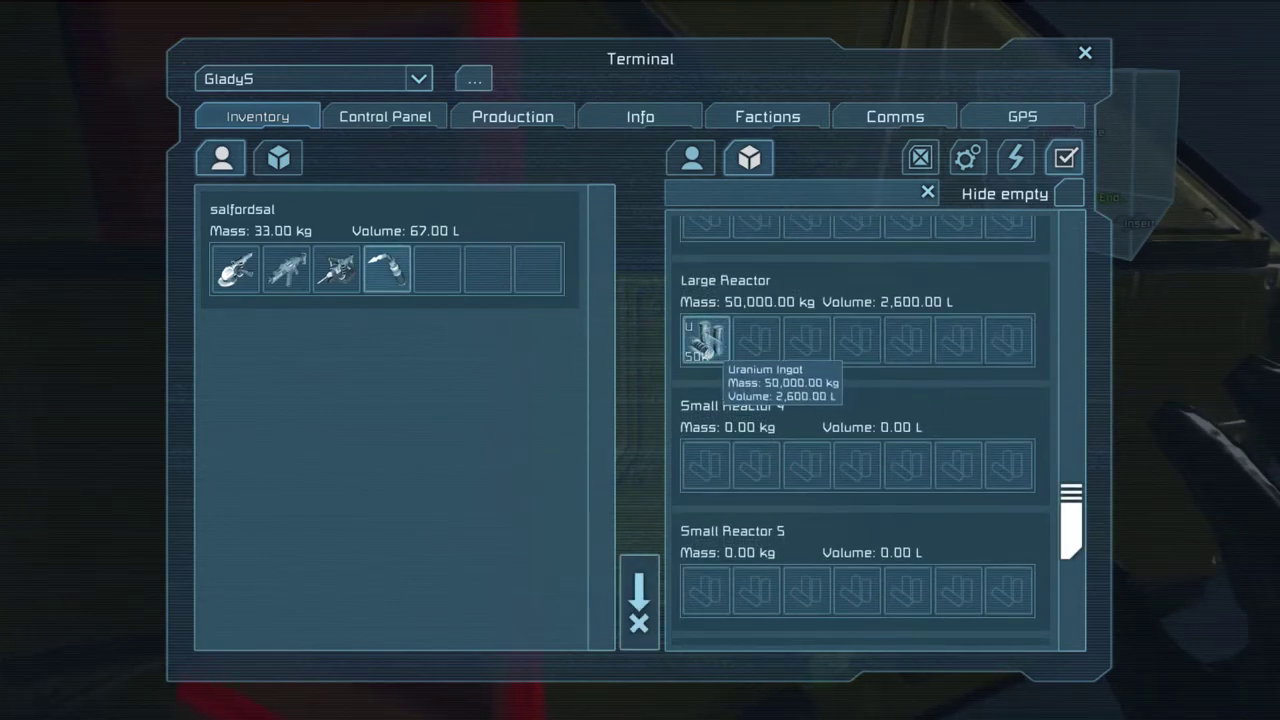
pyautogui.moveTo(705, 340); pyautogui.dragTo(705, 462)
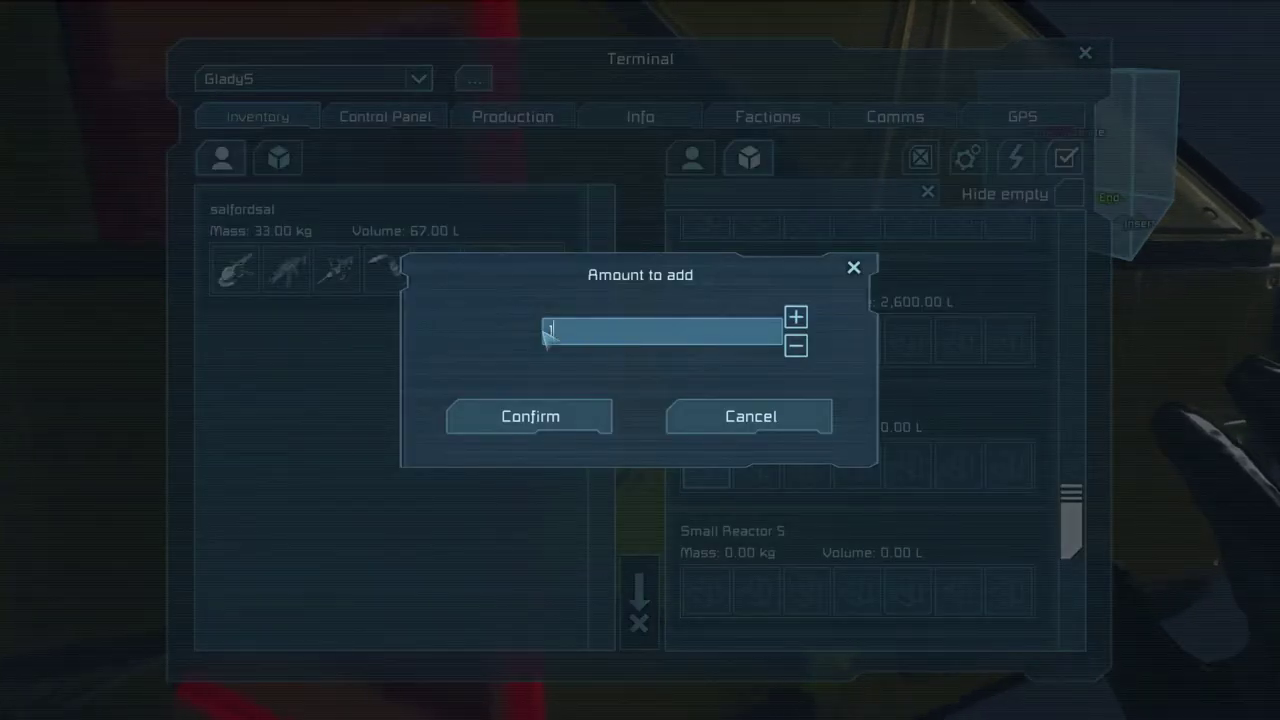
# - Confirm 1k uranium for Small Reactor 4, then give Small Reactors 5 and 6 1k each
pyautogui.click(547, 420)
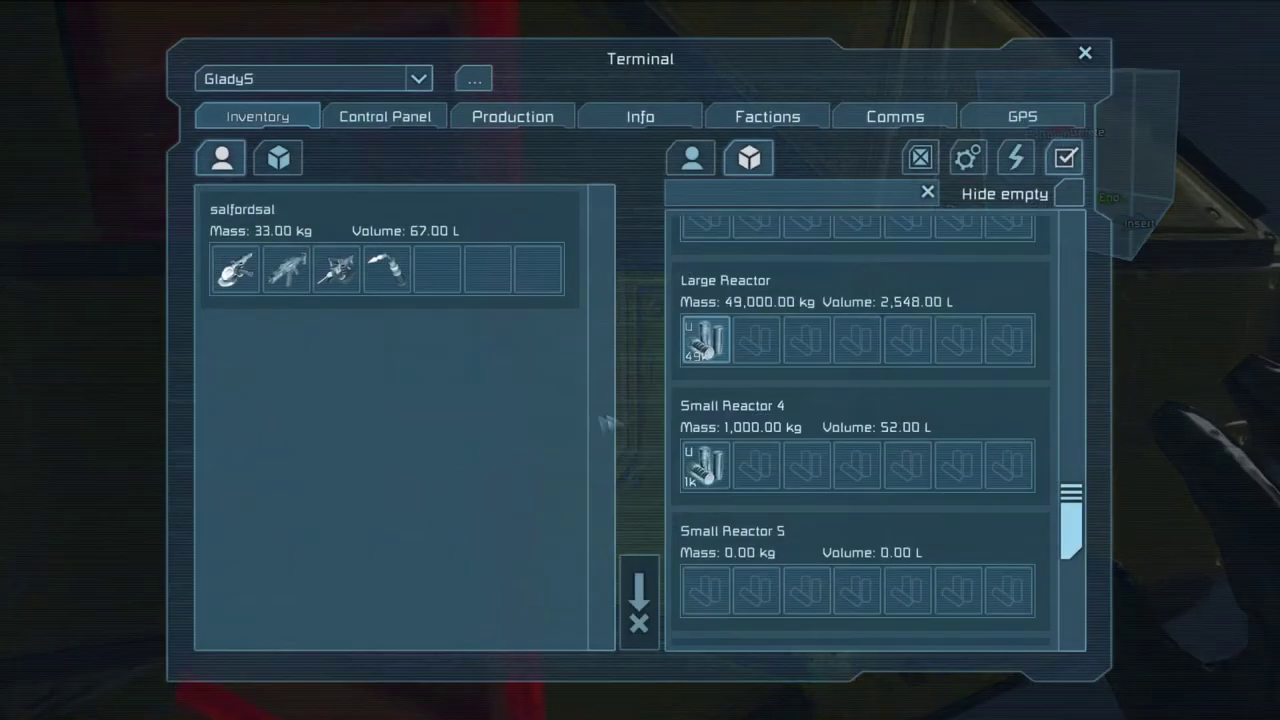
pyautogui.moveTo(706, 340); pyautogui.dragTo(710, 545)
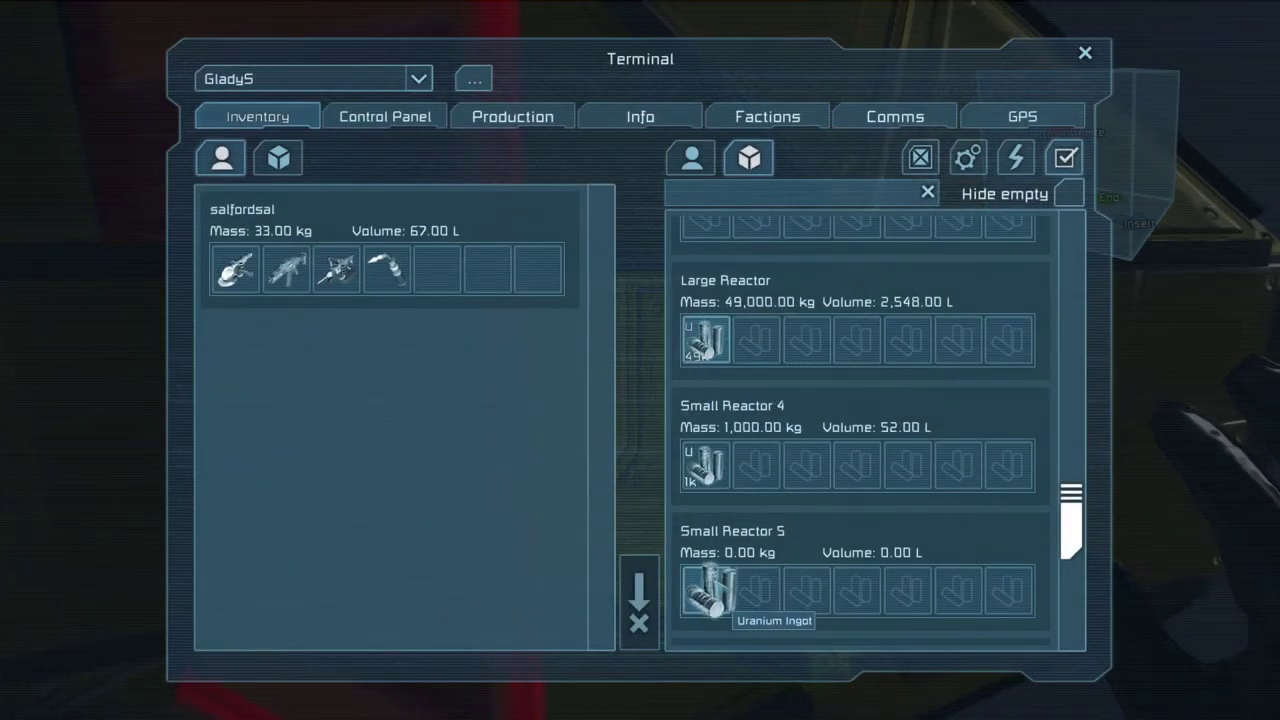
pyautogui.moveTo(710, 590); pyautogui.dragTo(710, 590)
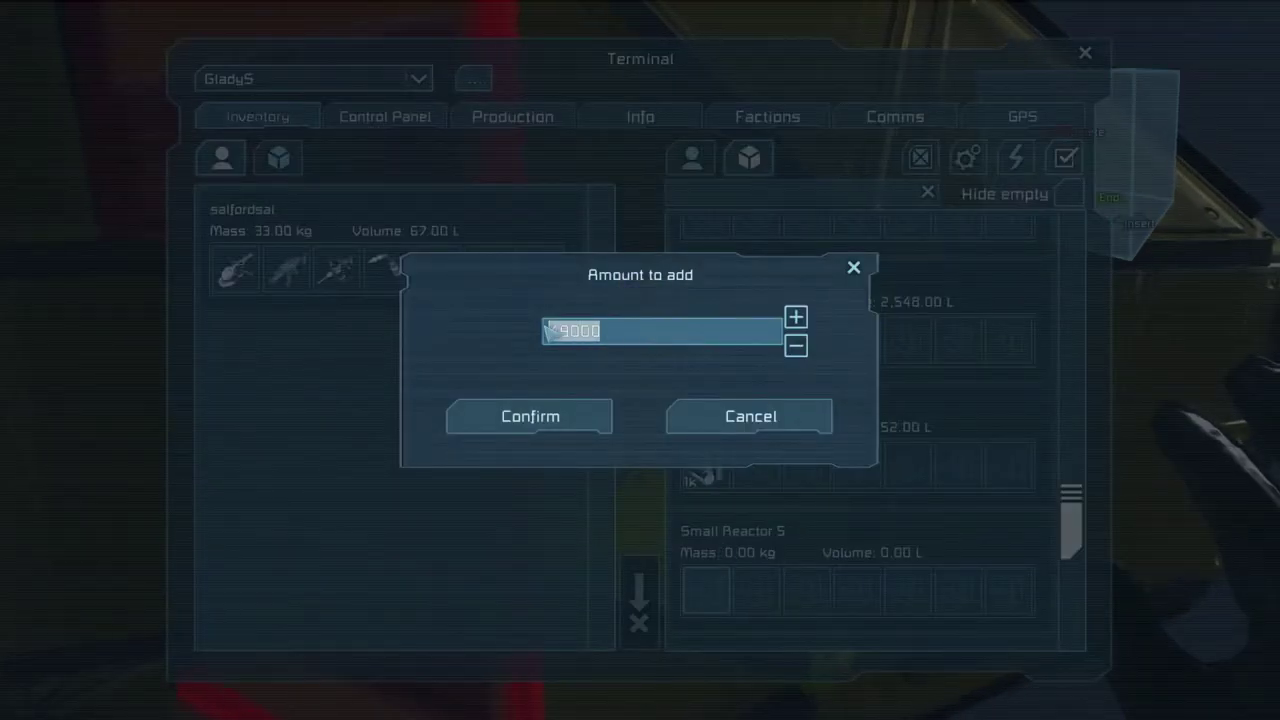
pyautogui.click(563, 418)
pyautogui.moveTo(1072, 500); pyautogui.dragTo(1072, 522)
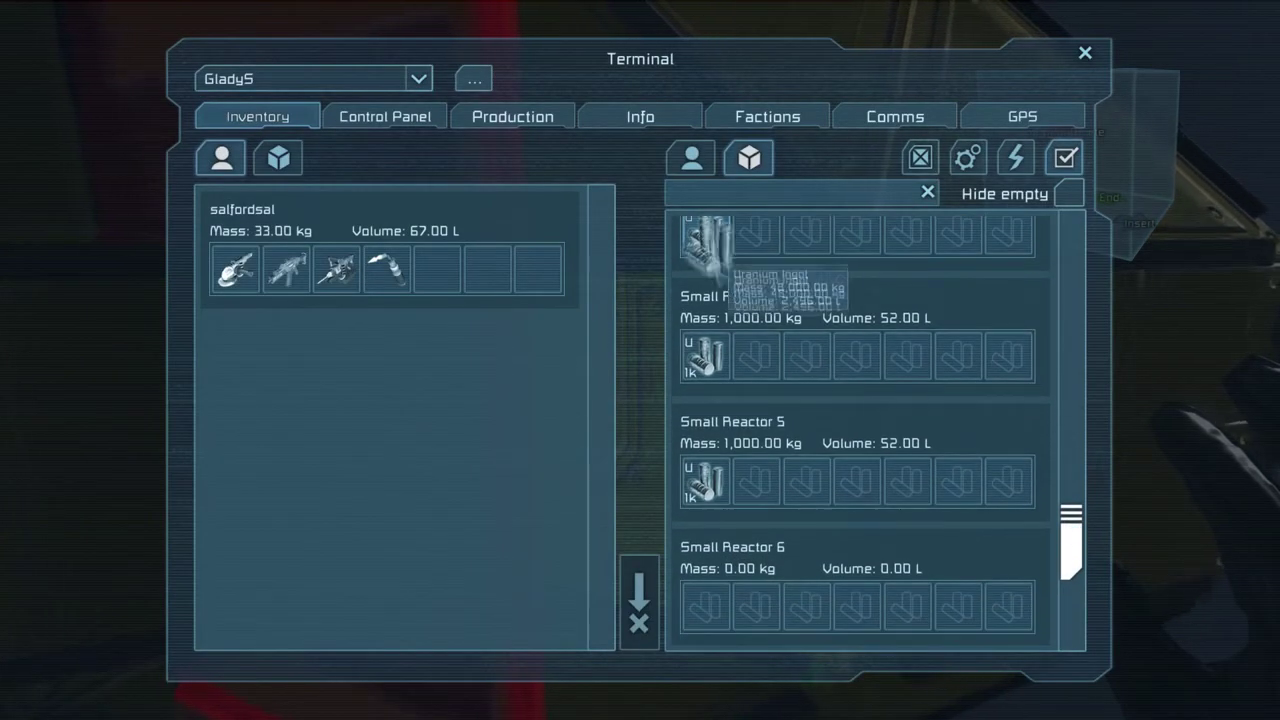
pyautogui.moveTo(707, 234); pyautogui.dragTo(710, 605)
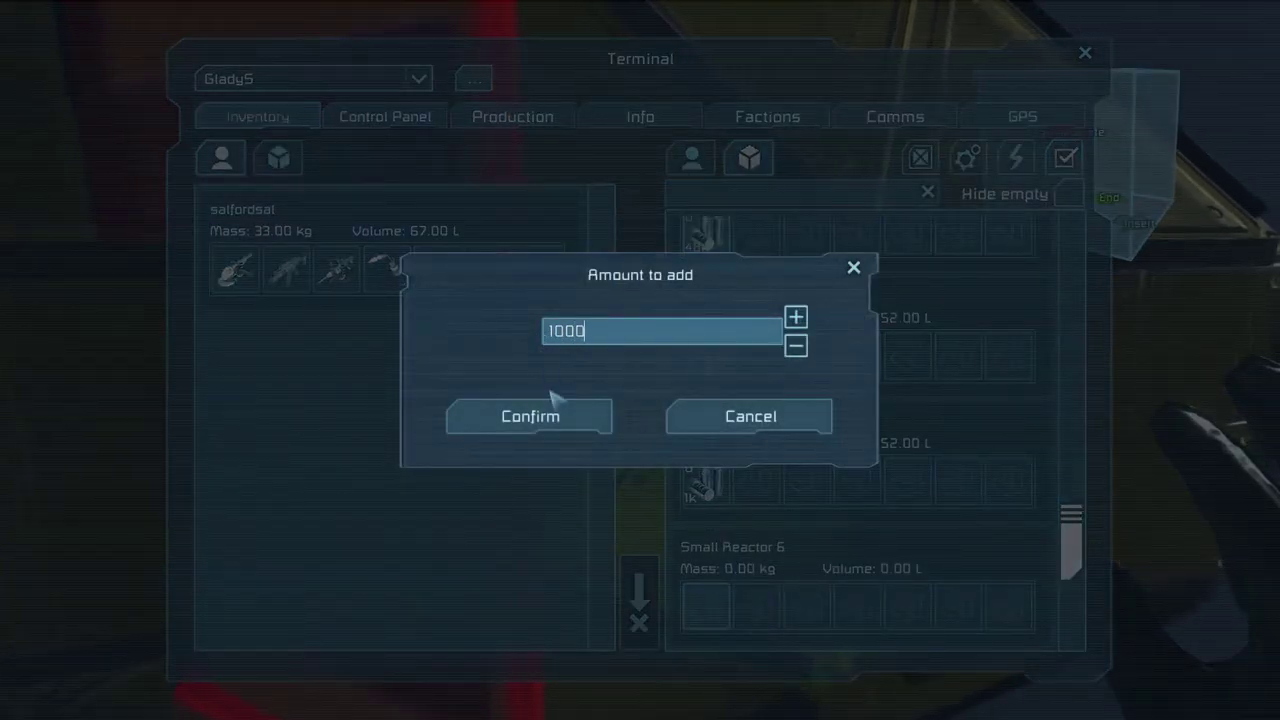
pyautogui.click(530, 416)
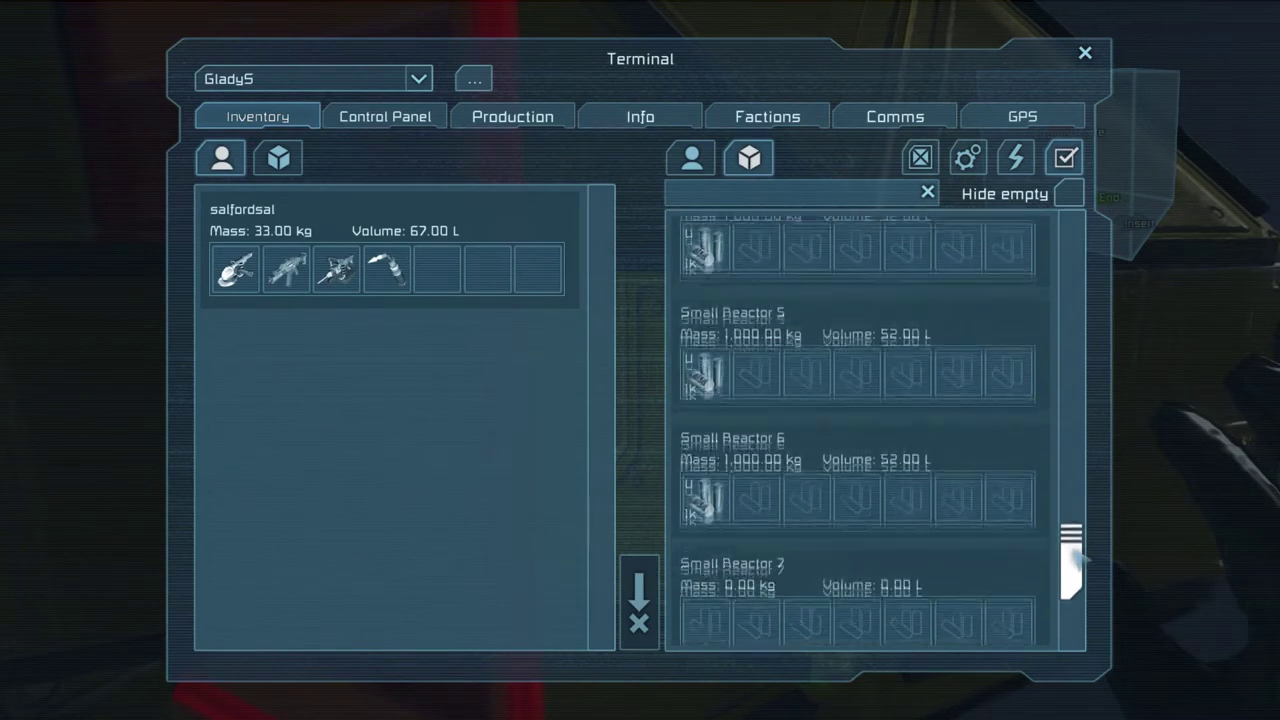
pyautogui.moveTo(1072, 530); pyautogui.dragTo(1072, 615)
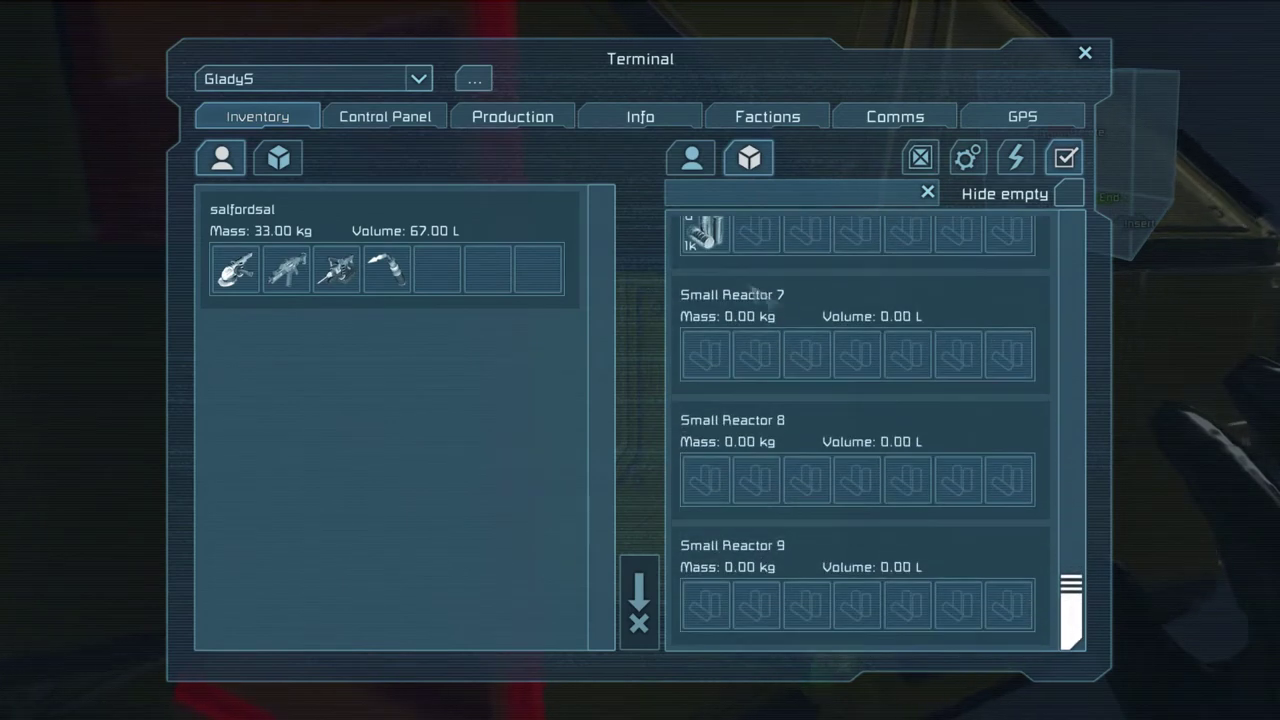
# - Move 1k uranium from the Large Reactor toward Small Reactors 9, 8, 7, 6 and 5
pyautogui.moveTo(707, 234)
pyautogui.mouseDown()
pyautogui.moveTo(720, 590)
pyautogui.moveTo(706, 604)
pyautogui.mouseUp()
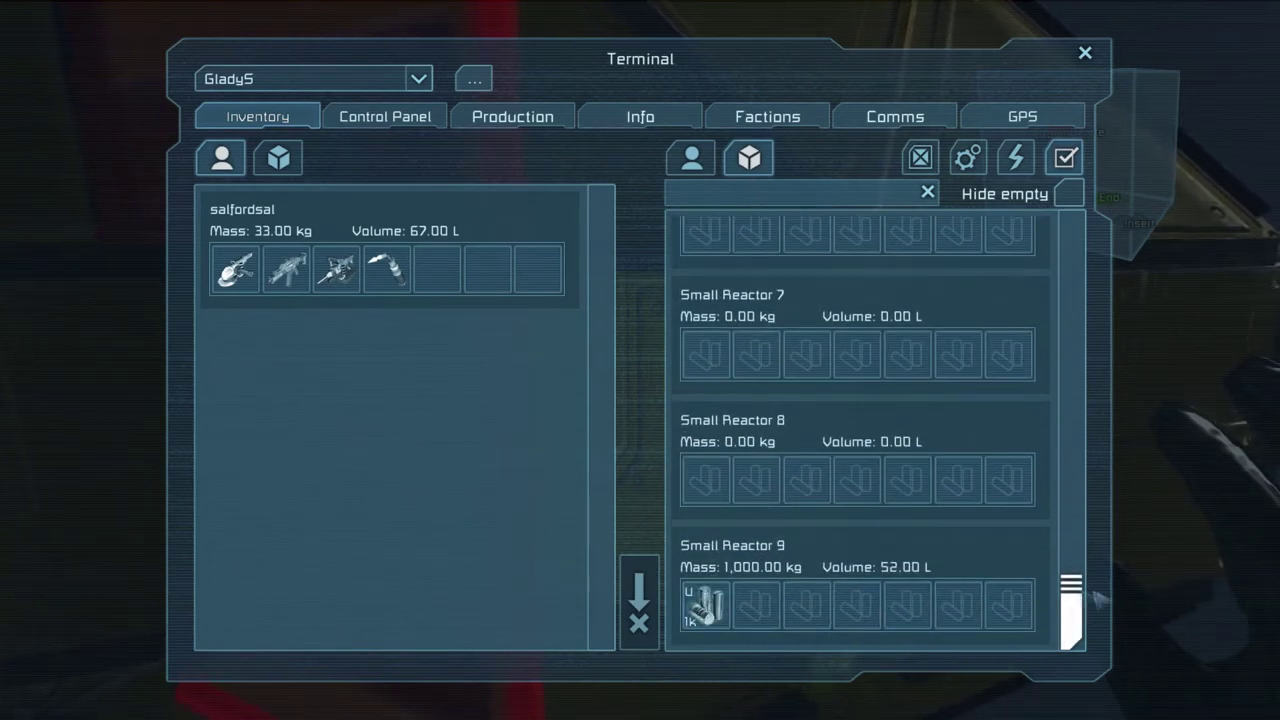
pyautogui.moveTo(1072, 615); pyautogui.dragTo(1072, 590)
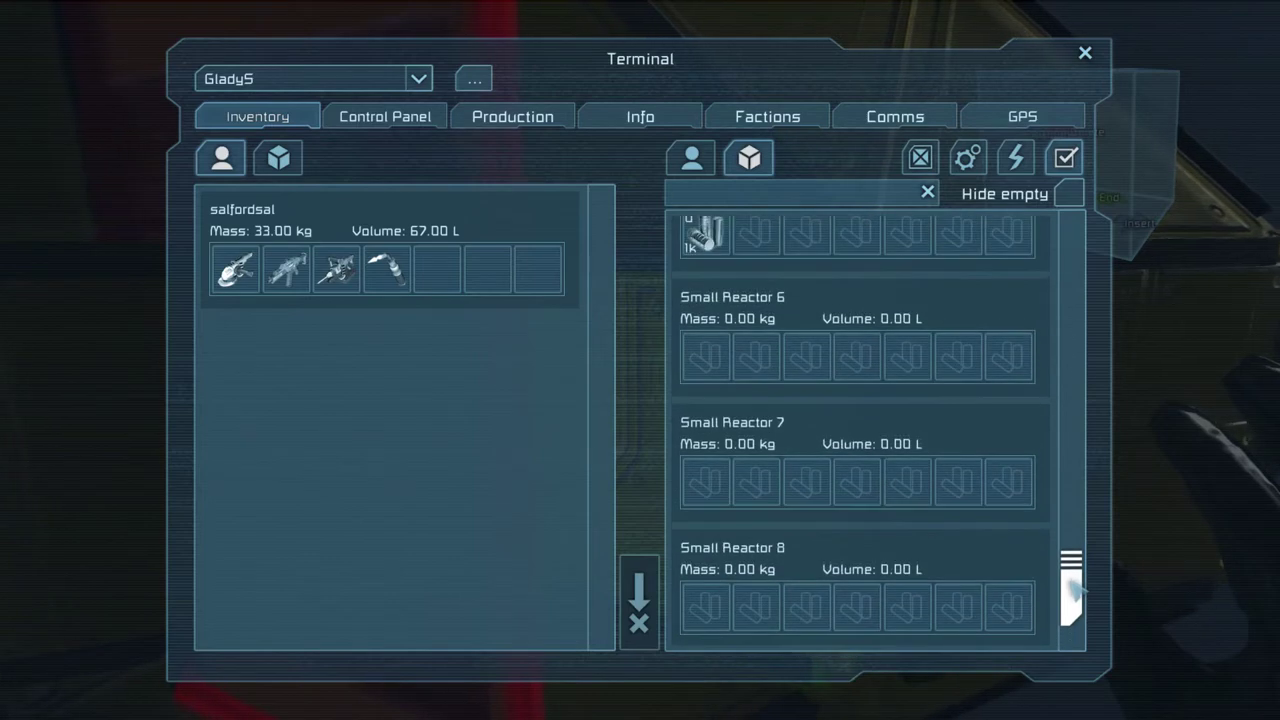
pyautogui.moveTo(706, 234); pyautogui.dragTo(706, 606)
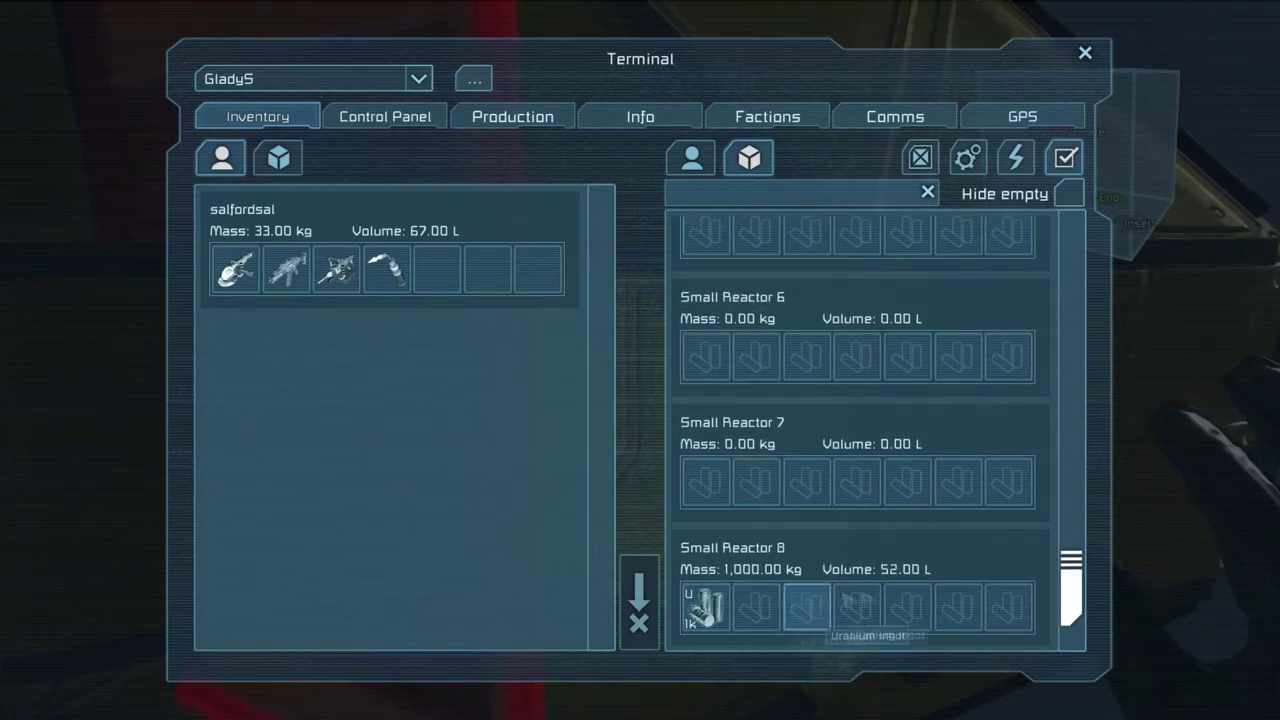
pyautogui.moveTo(1072, 590); pyautogui.dragTo(1072, 565)
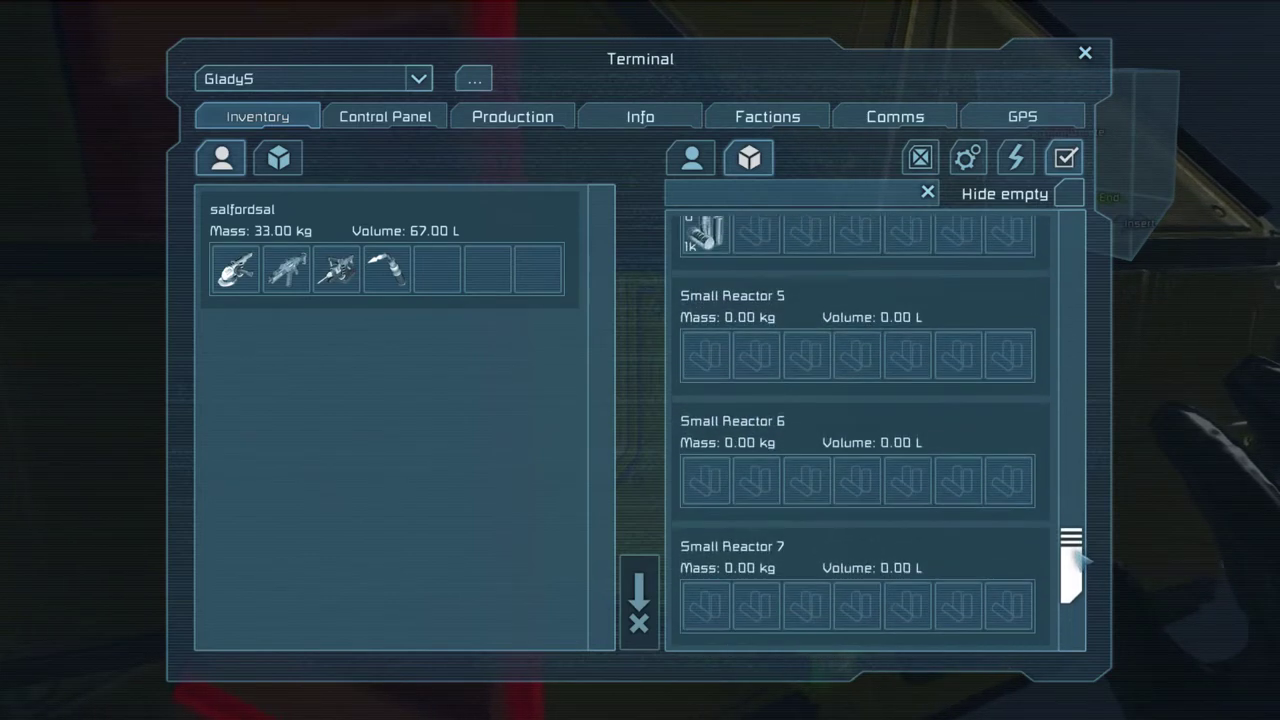
pyautogui.moveTo(706, 234); pyautogui.dragTo(706, 606)
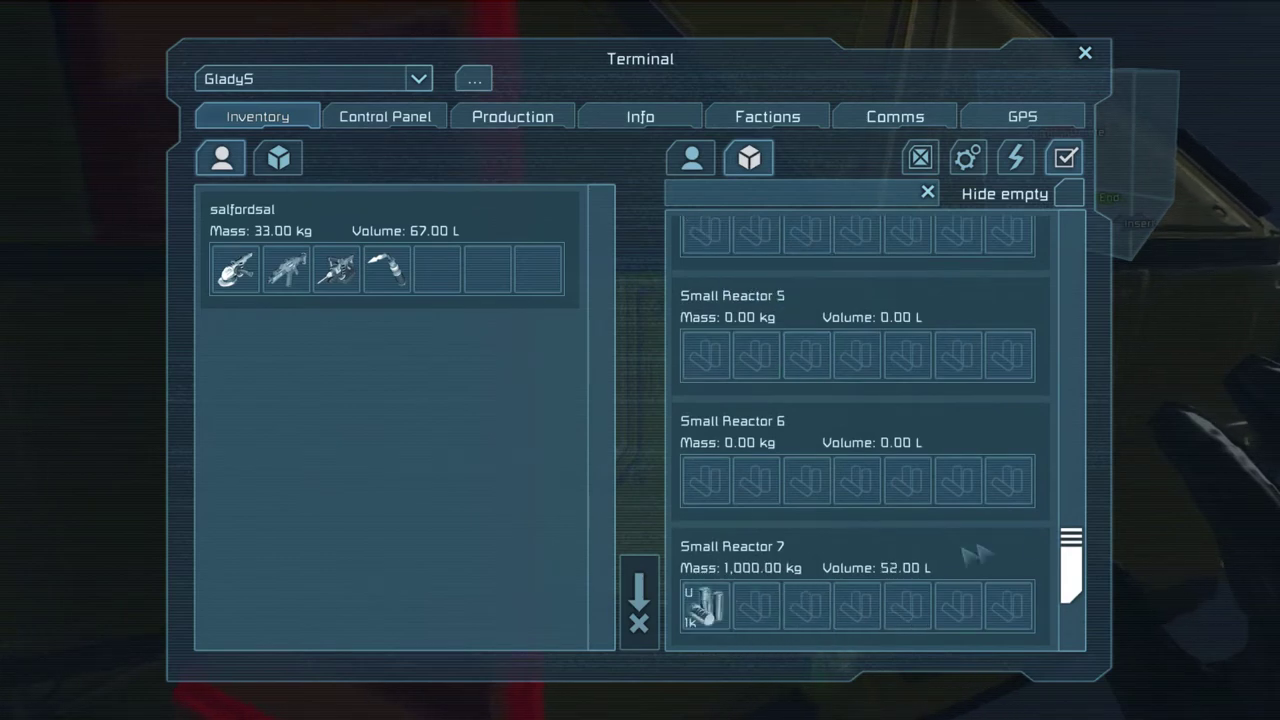
pyautogui.moveTo(1072, 565); pyautogui.dragTo(1072, 545)
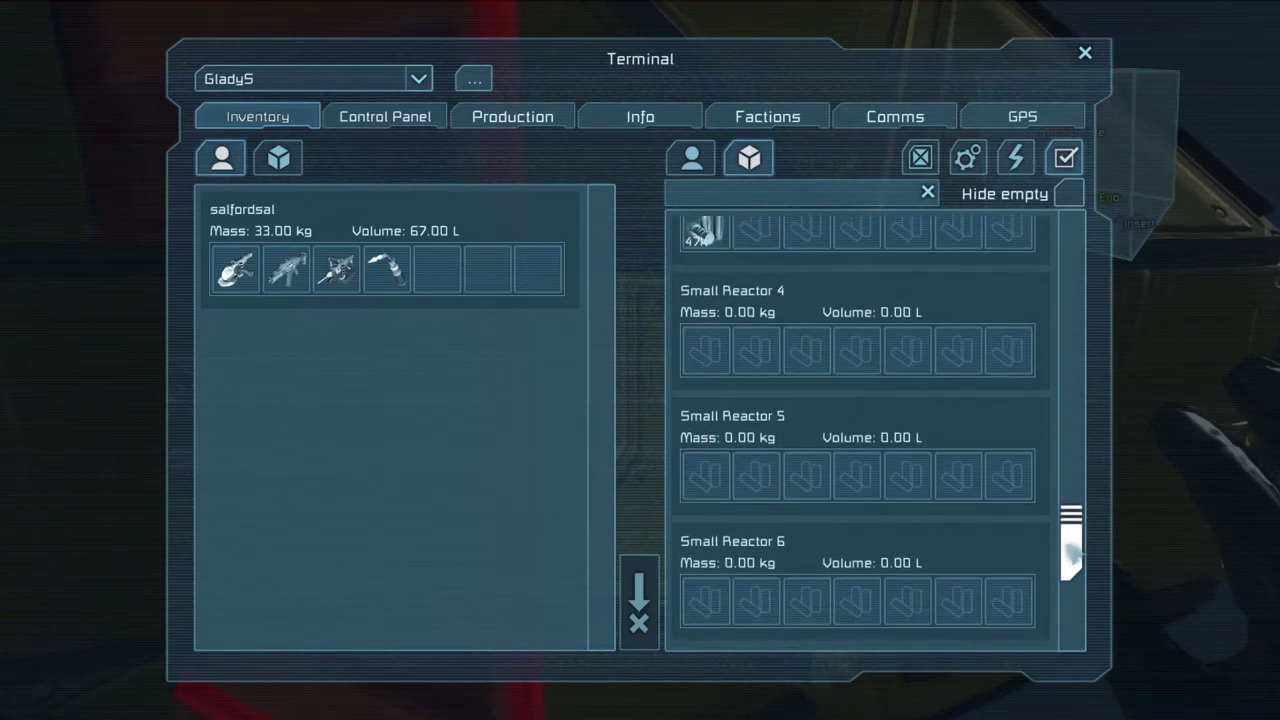
pyautogui.moveTo(706, 234); pyautogui.dragTo(706, 606)
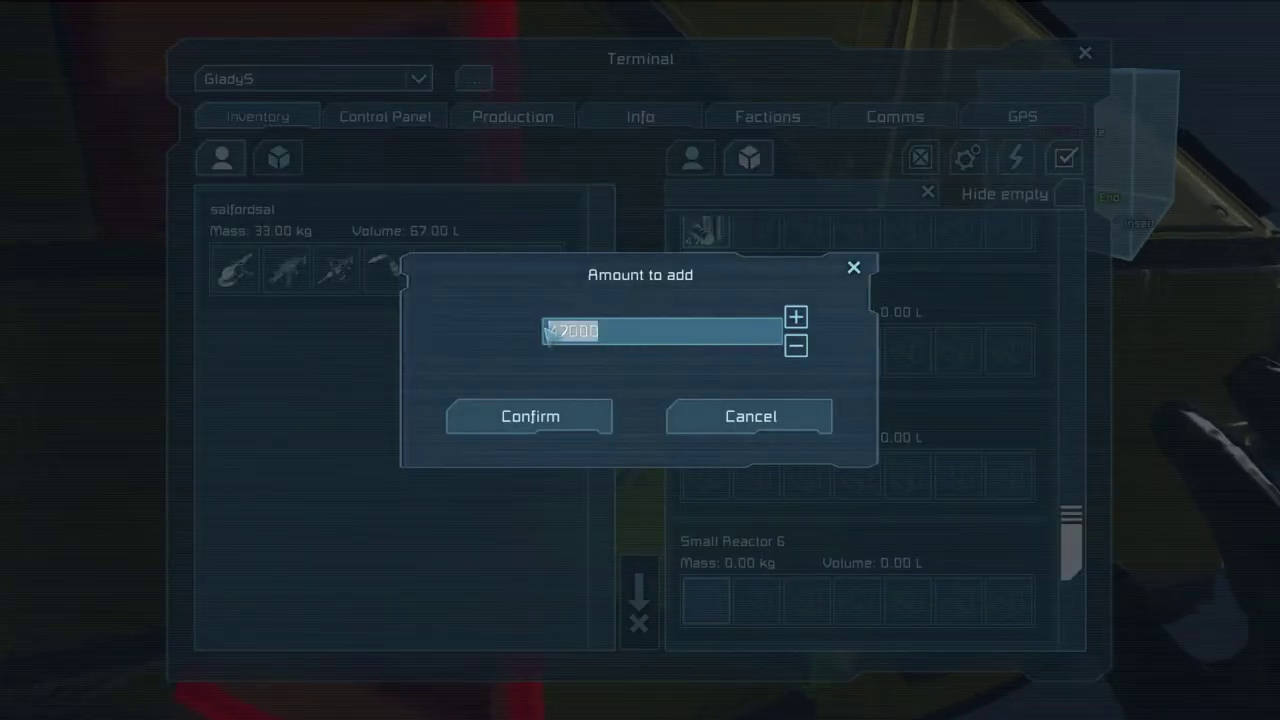
pyautogui.click(568, 417)
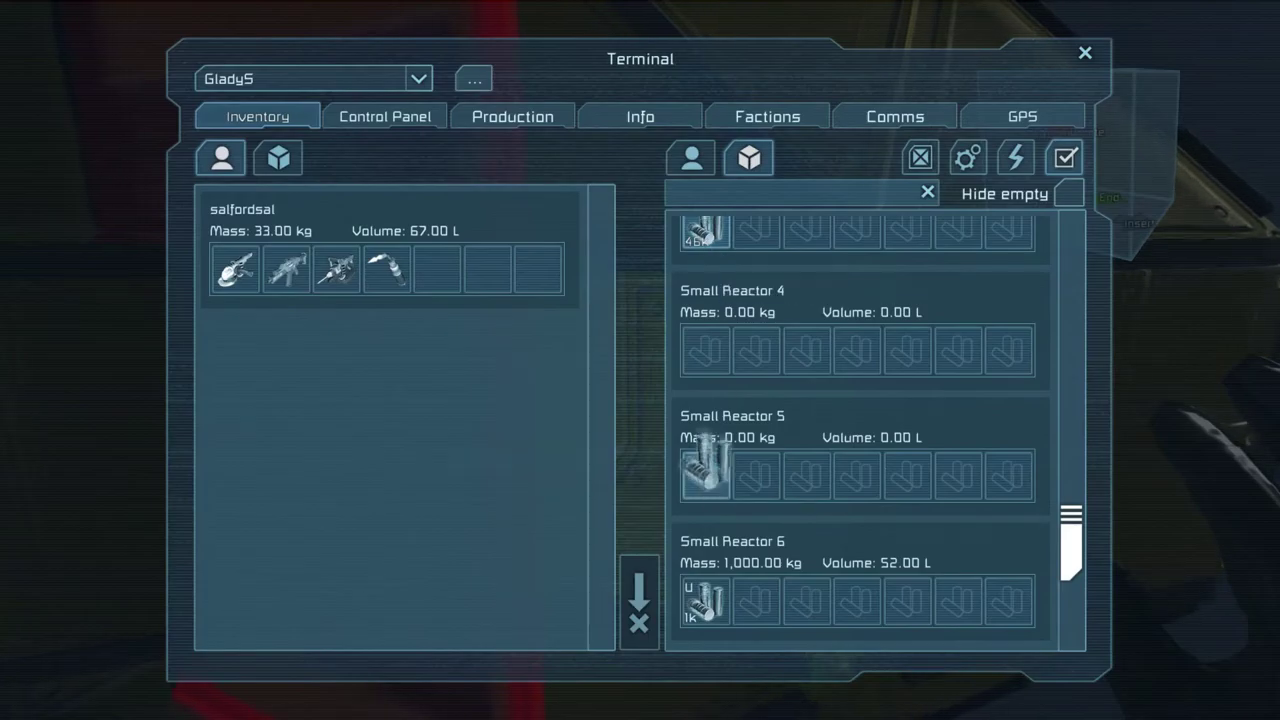
pyautogui.moveTo(706, 232); pyautogui.dragTo(706, 478)
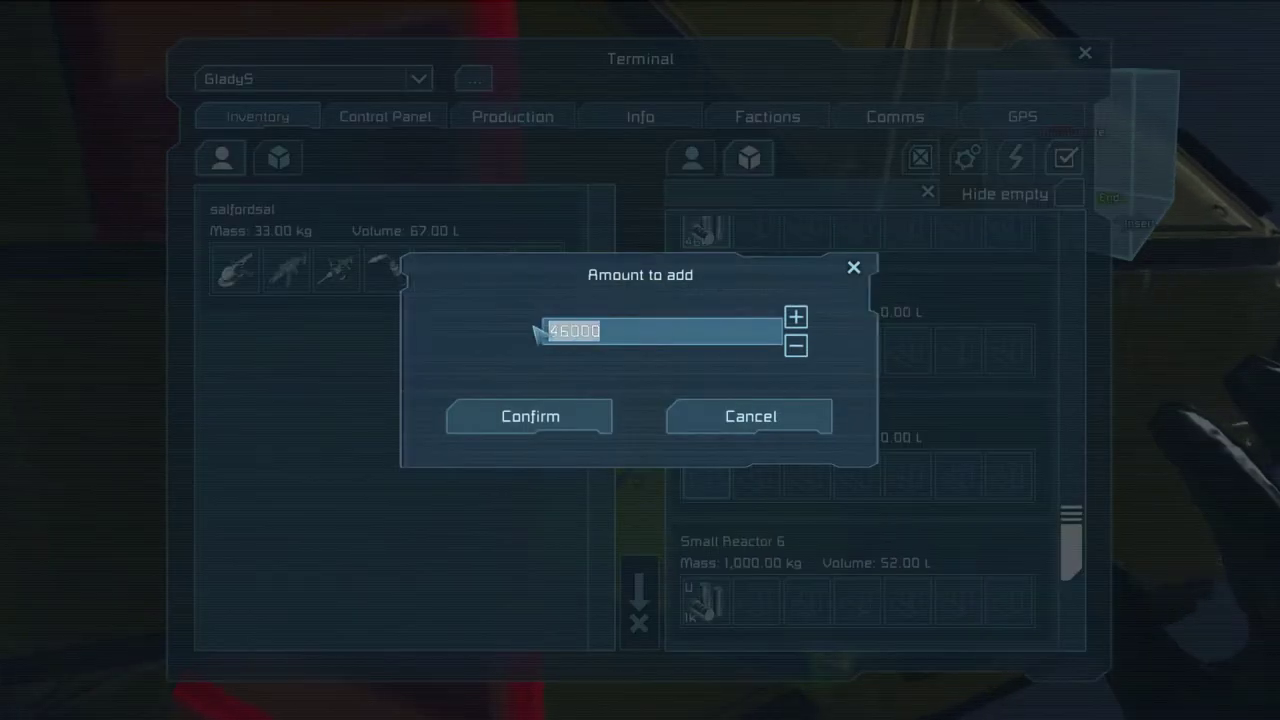
pyautogui.click(552, 417)
# - Top up Small Reactors 4, 6 and 5 with 1k uranium, retrying Reactor 5 after a cancel
pyautogui.doubleClick(700, 330)
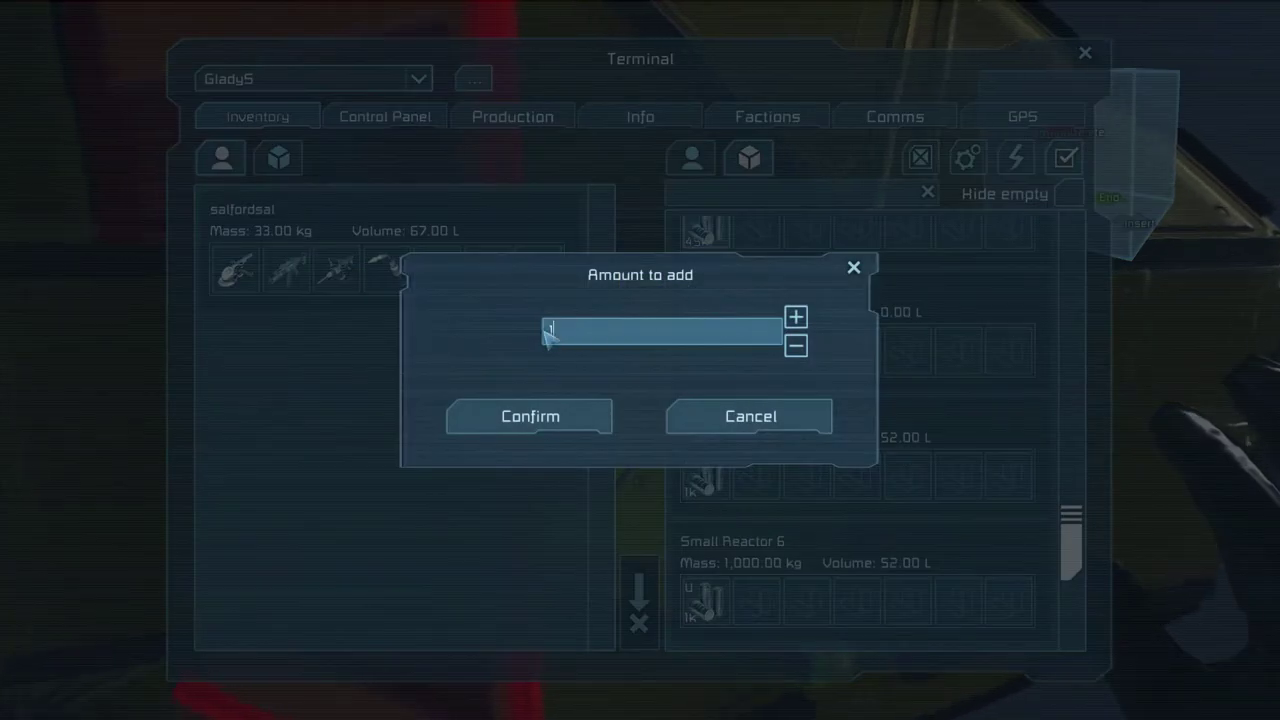
pyautogui.click(560, 425)
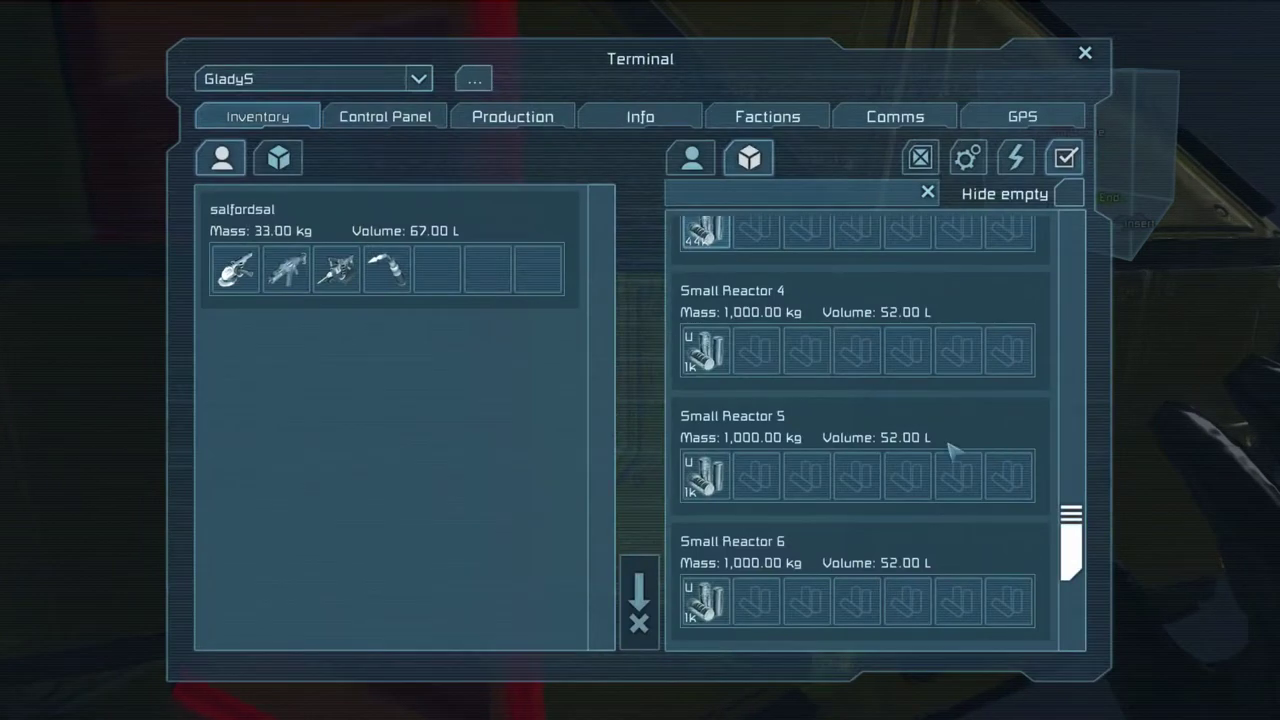
pyautogui.moveTo(1072, 535); pyautogui.dragTo(1072, 460)
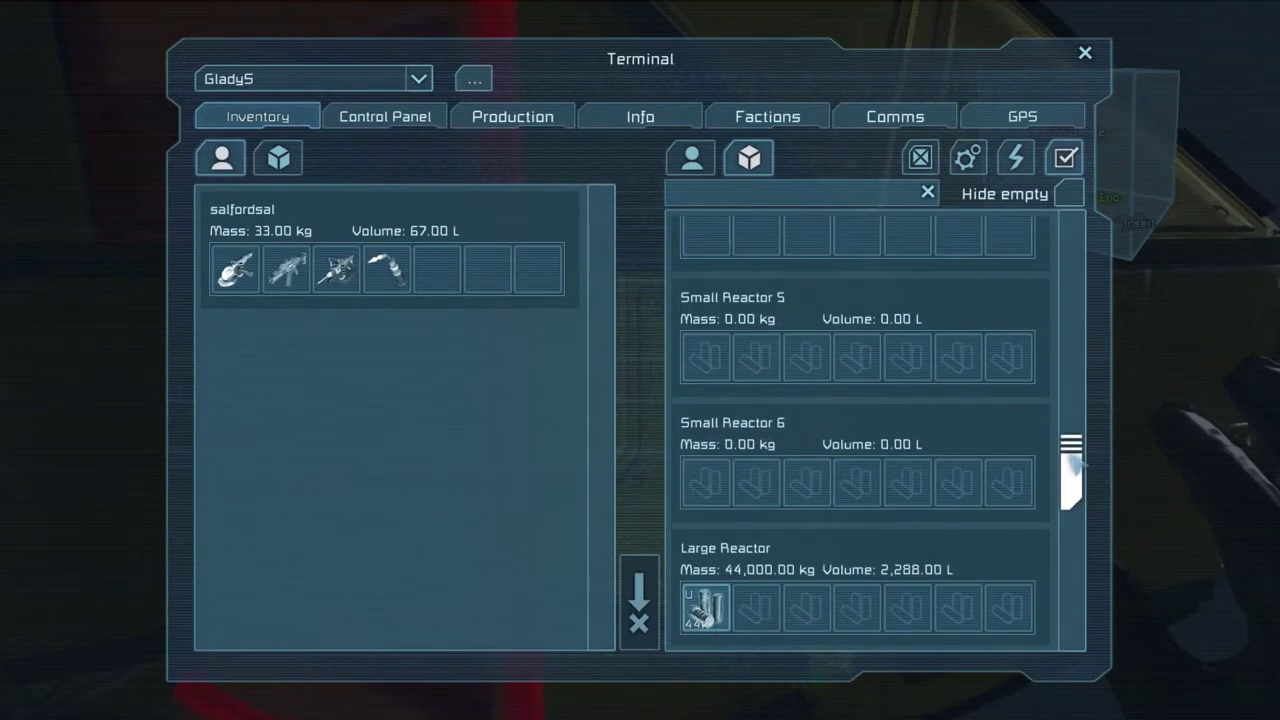
pyautogui.doubleClick(705, 608)
pyautogui.write('1000')
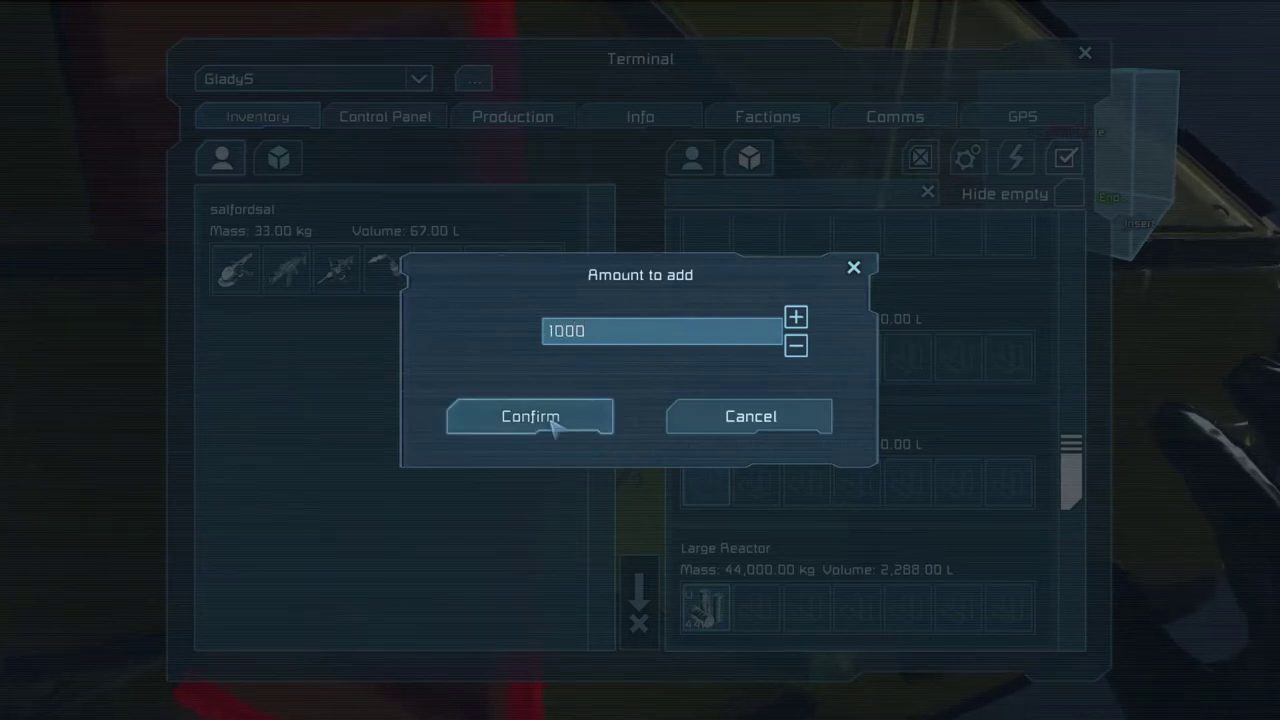
pyautogui.click(557, 425)
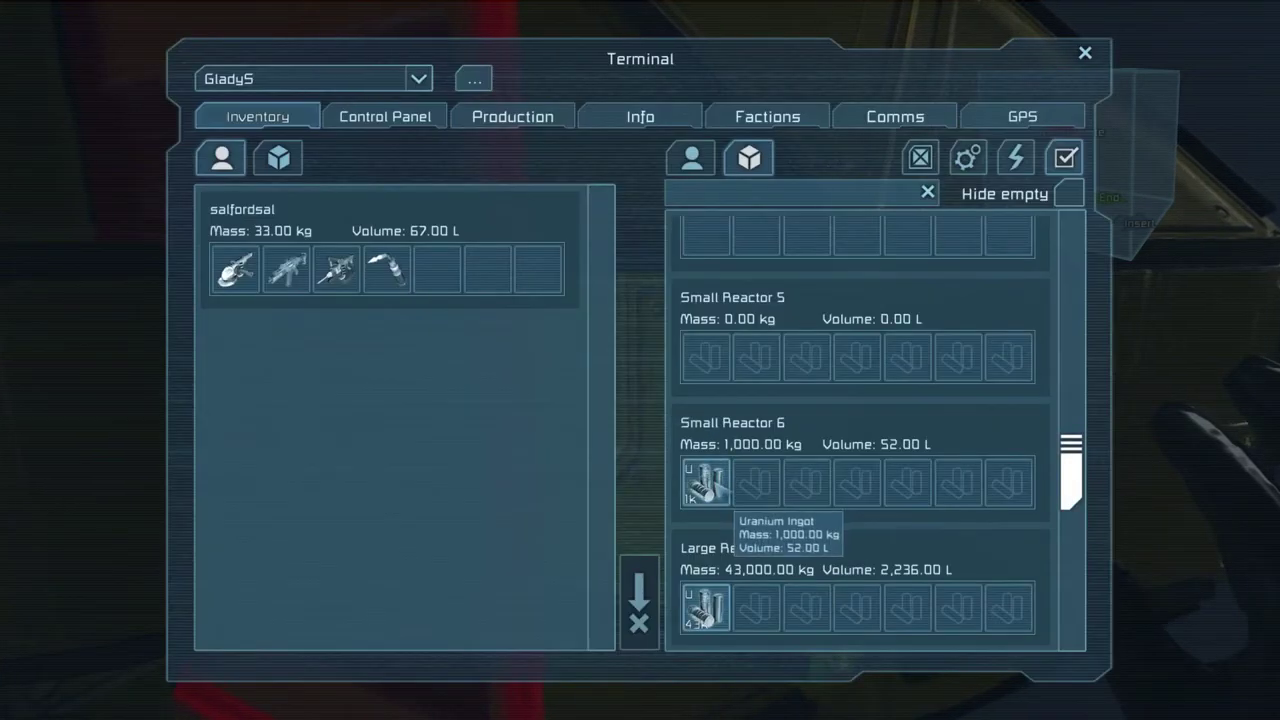
pyautogui.moveTo(705, 485); pyautogui.dragTo(705, 358)
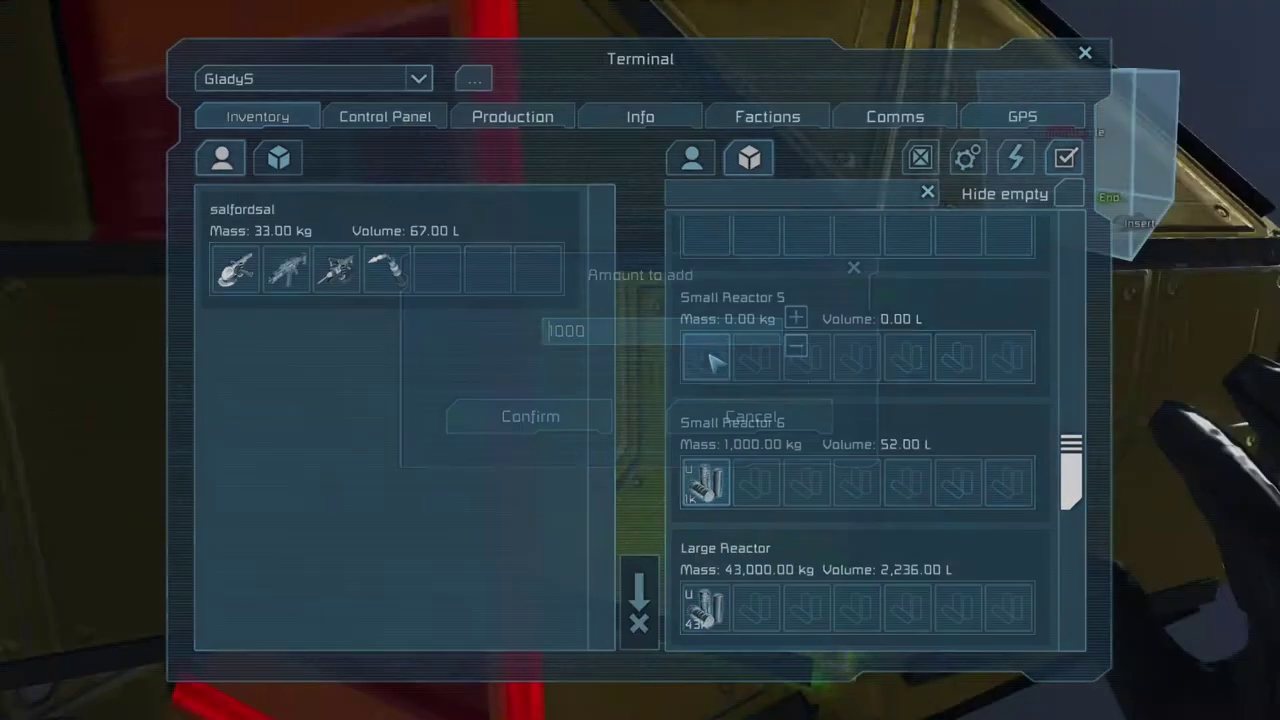
pyautogui.click(749, 416)
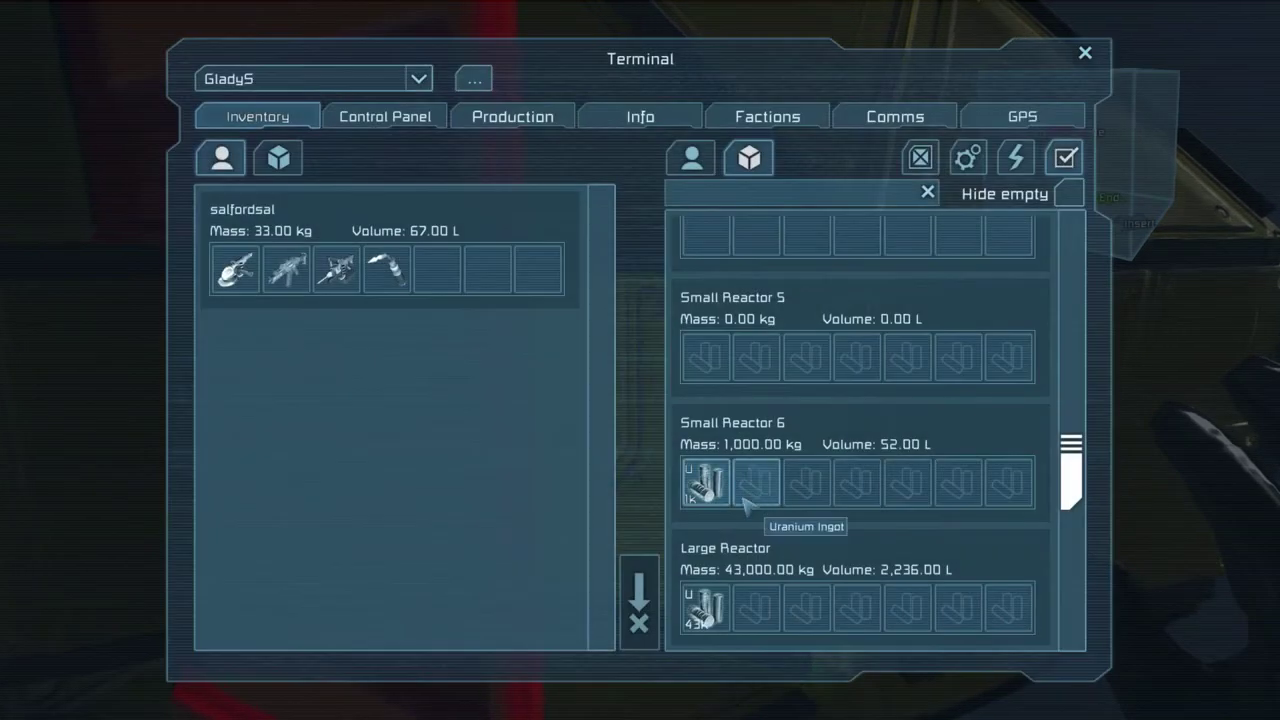
pyautogui.moveTo(705, 485); pyautogui.dragTo(705, 355)
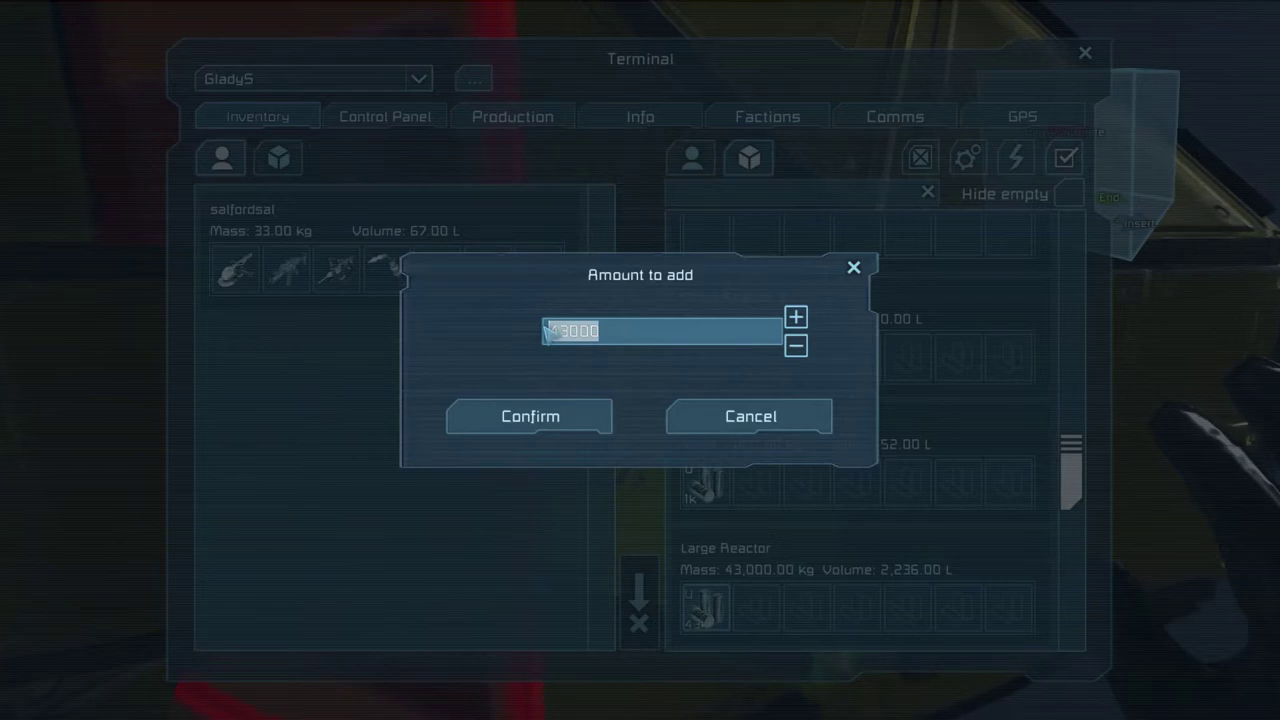
pyautogui.click(563, 417)
pyautogui.moveTo(1072, 485); pyautogui.dragTo(1040, 258)
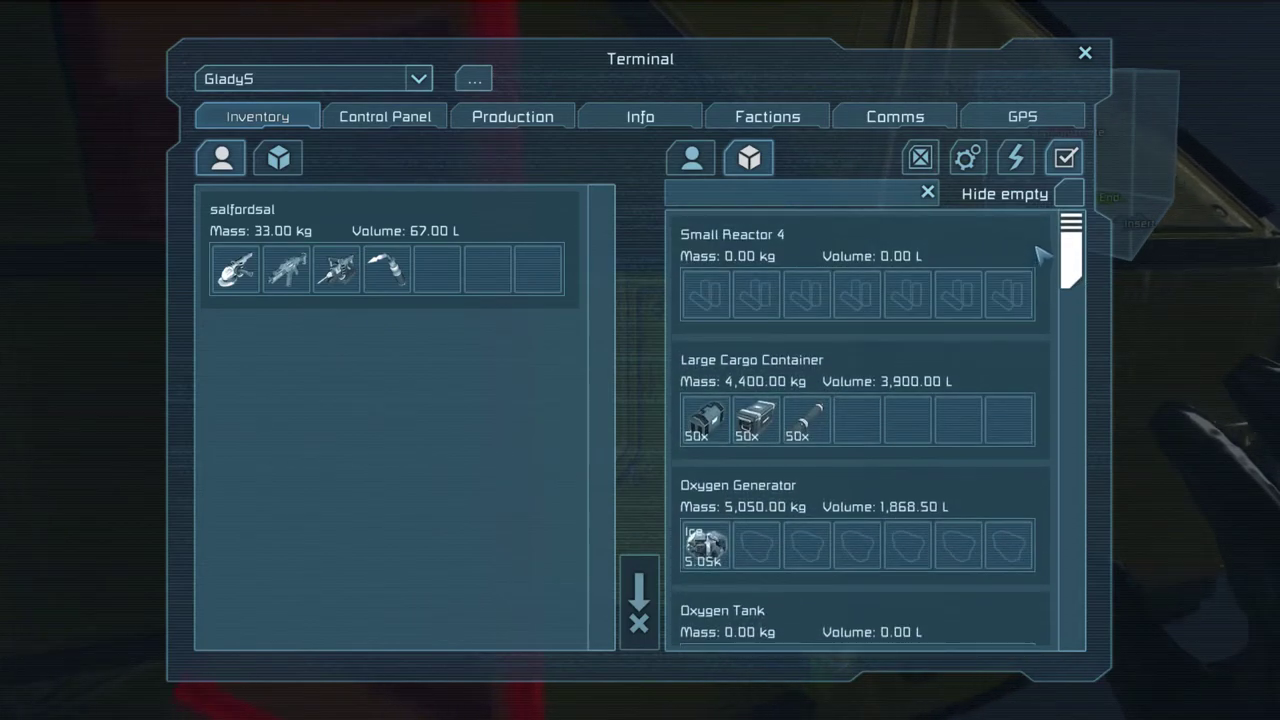
pyautogui.moveTo(1070, 252)
pyautogui.mouseDown()
pyautogui.moveTo(1052, 348)
pyautogui.moveTo(1055, 450)
pyautogui.mouseUp()
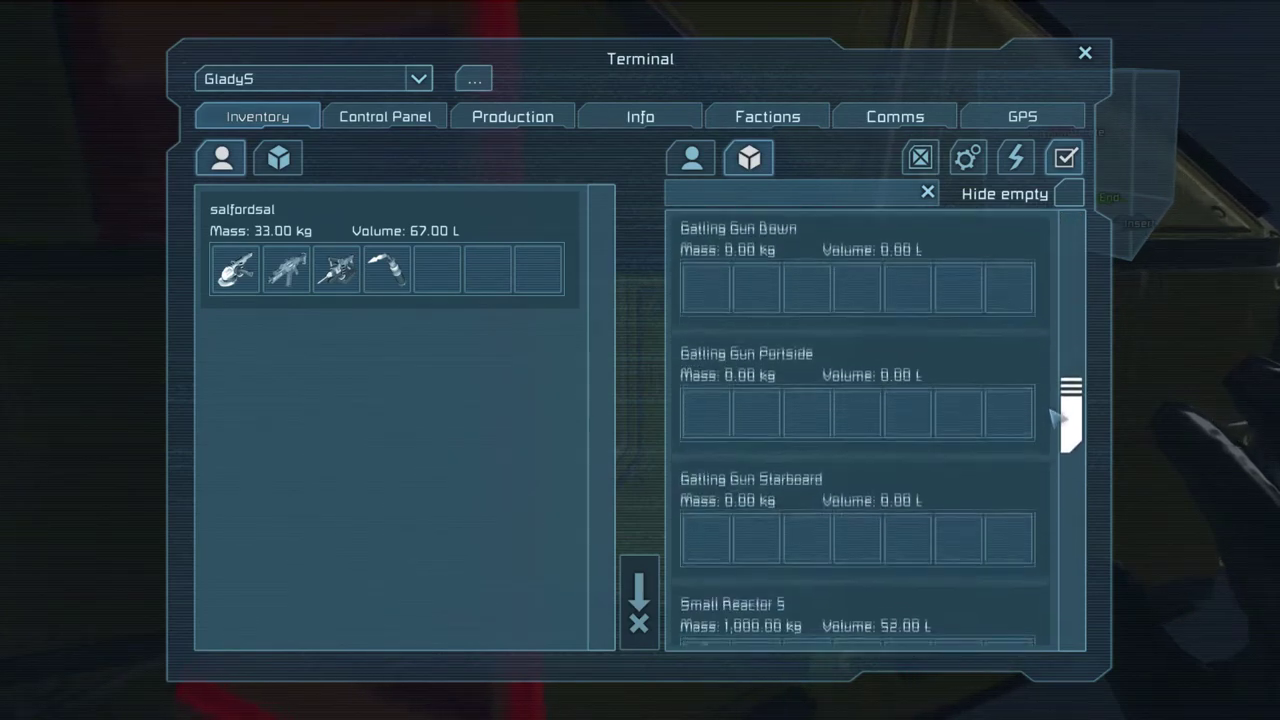
# - Show ship inventories and move Large Reactor uranium into Small Reactor 4, then close the terminal
pyautogui.moveTo(706, 480); pyautogui.dragTo(705, 190)
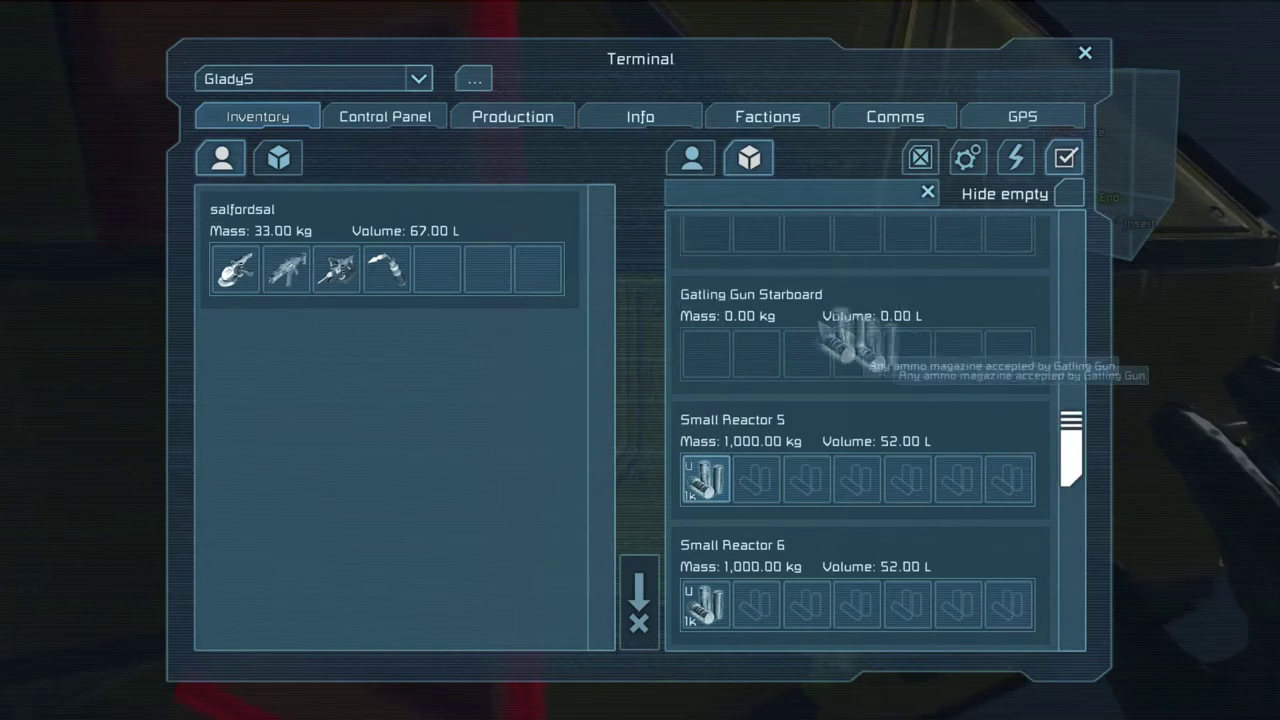
pyautogui.moveTo(705, 190)
pyautogui.mouseDown()
pyautogui.moveTo(740, 340)
pyautogui.moveTo(706, 480)
pyautogui.mouseUp()
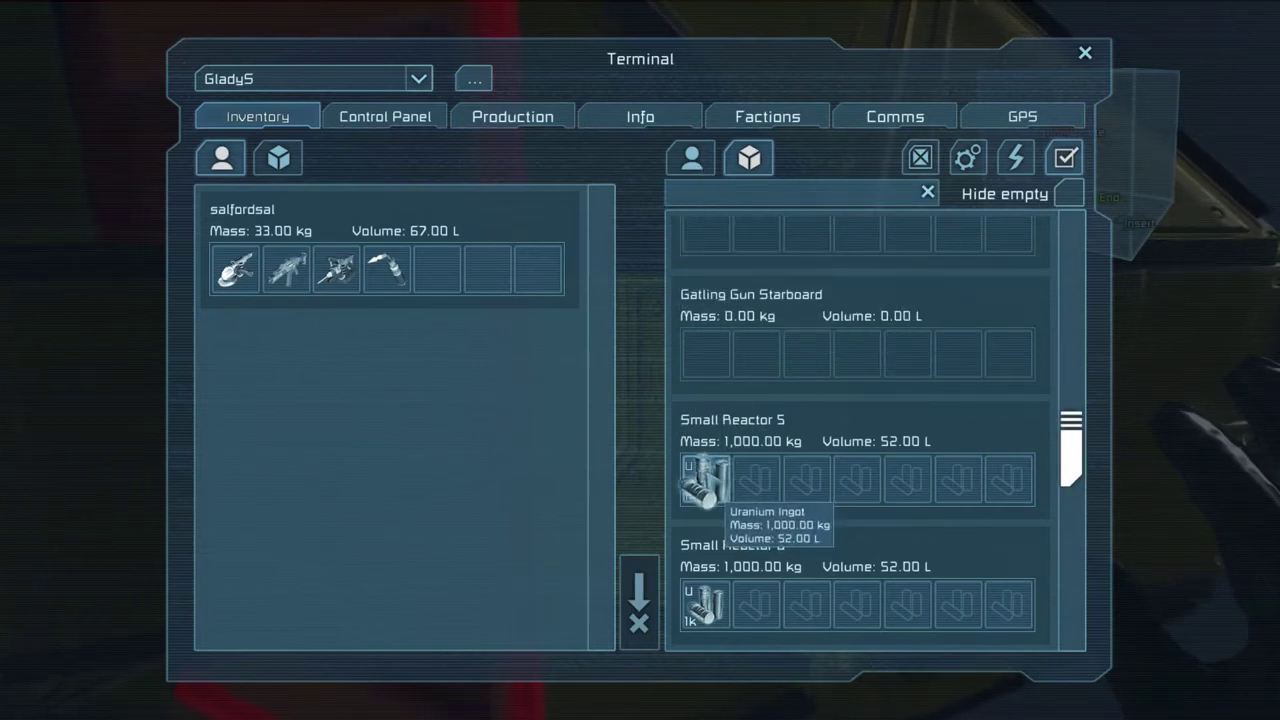
pyautogui.click(278, 158)
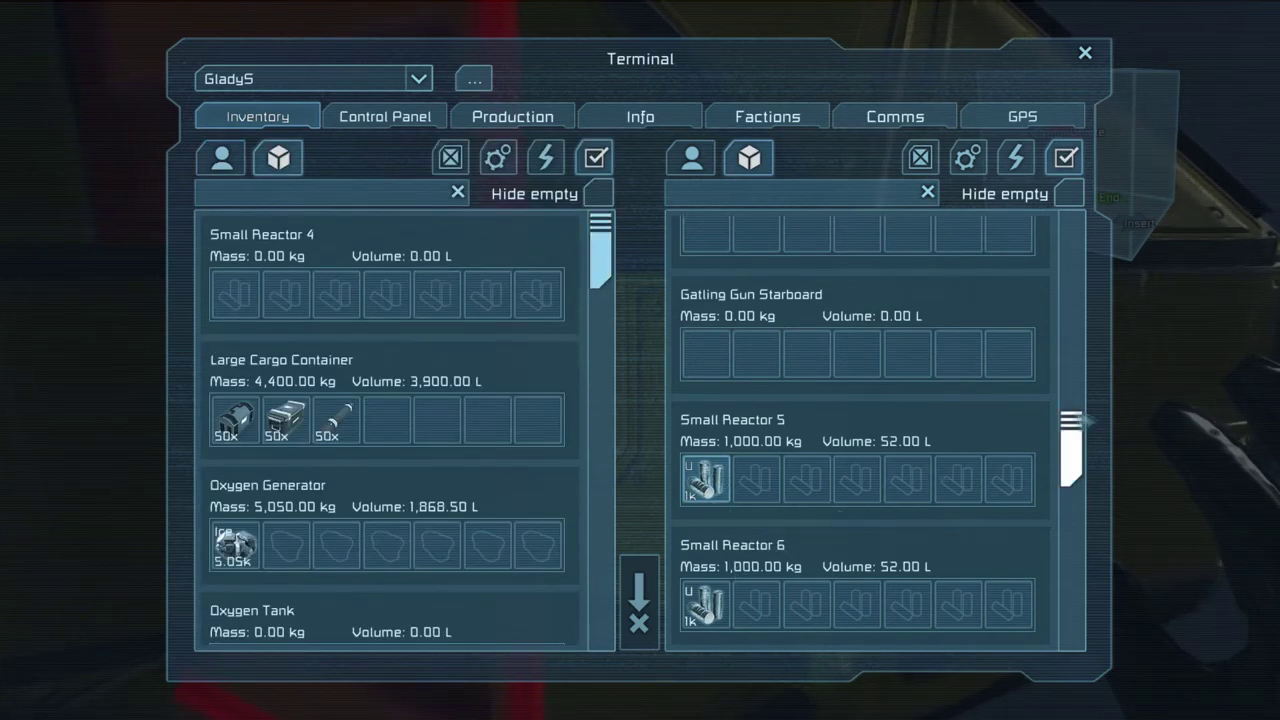
pyautogui.moveTo(1071, 440); pyautogui.dragTo(1071, 505)
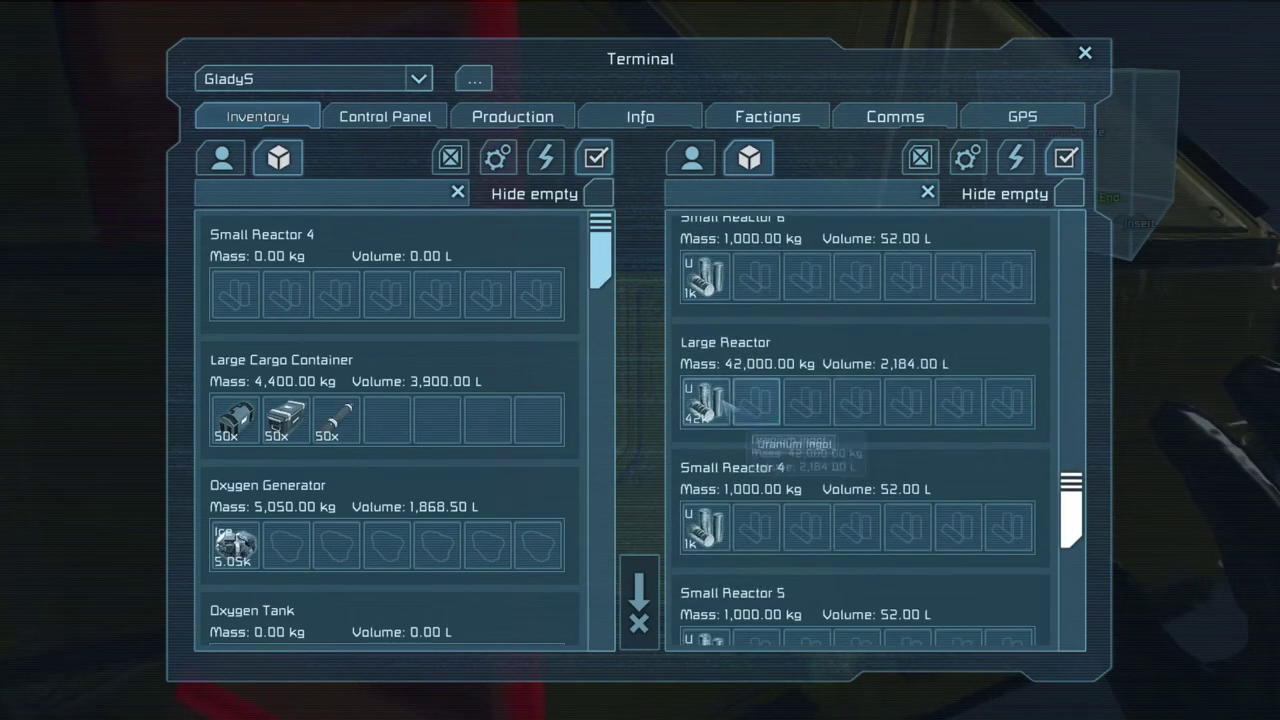
pyautogui.moveTo(706, 402); pyautogui.dragTo(235, 294)
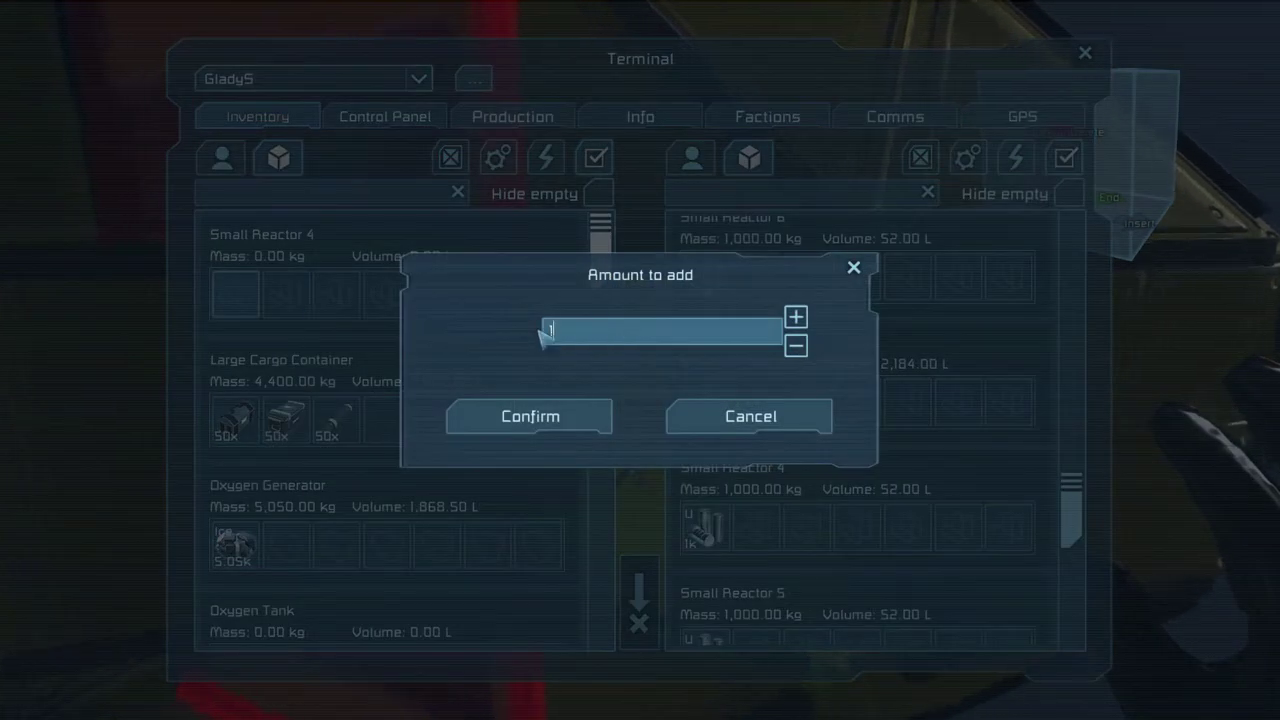
pyautogui.click(566, 414)
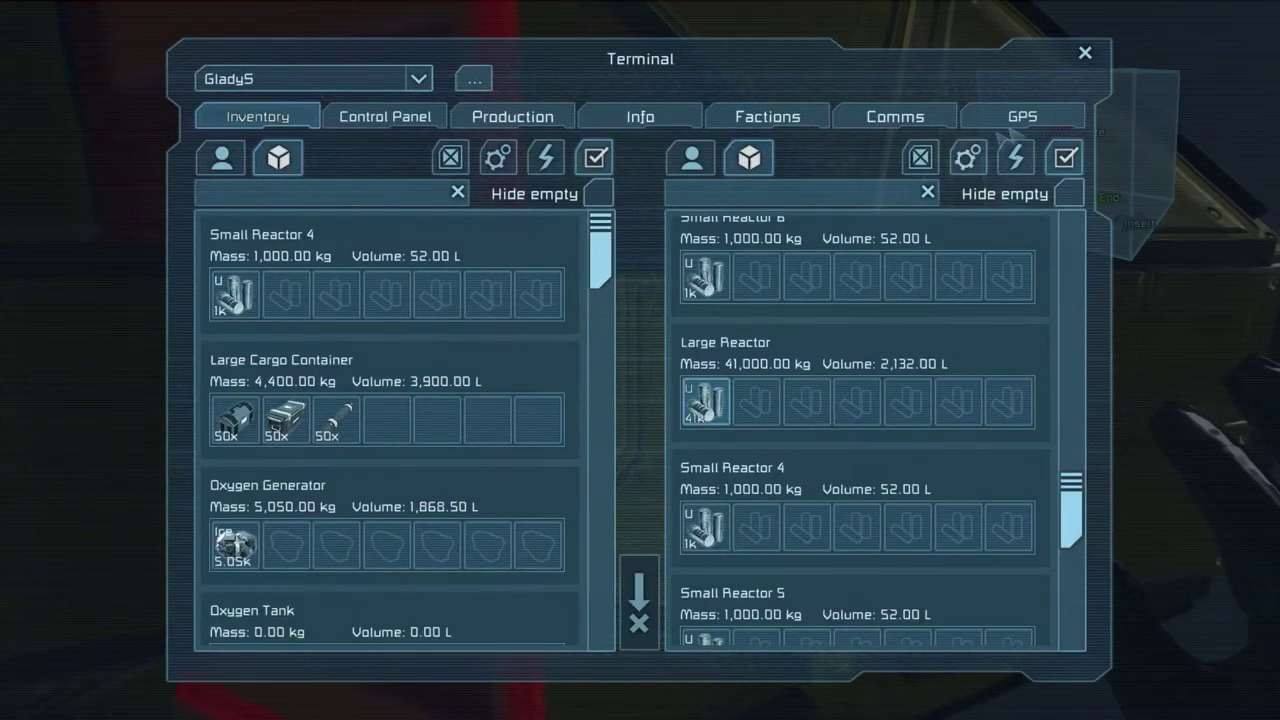
pyautogui.click(1085, 53)
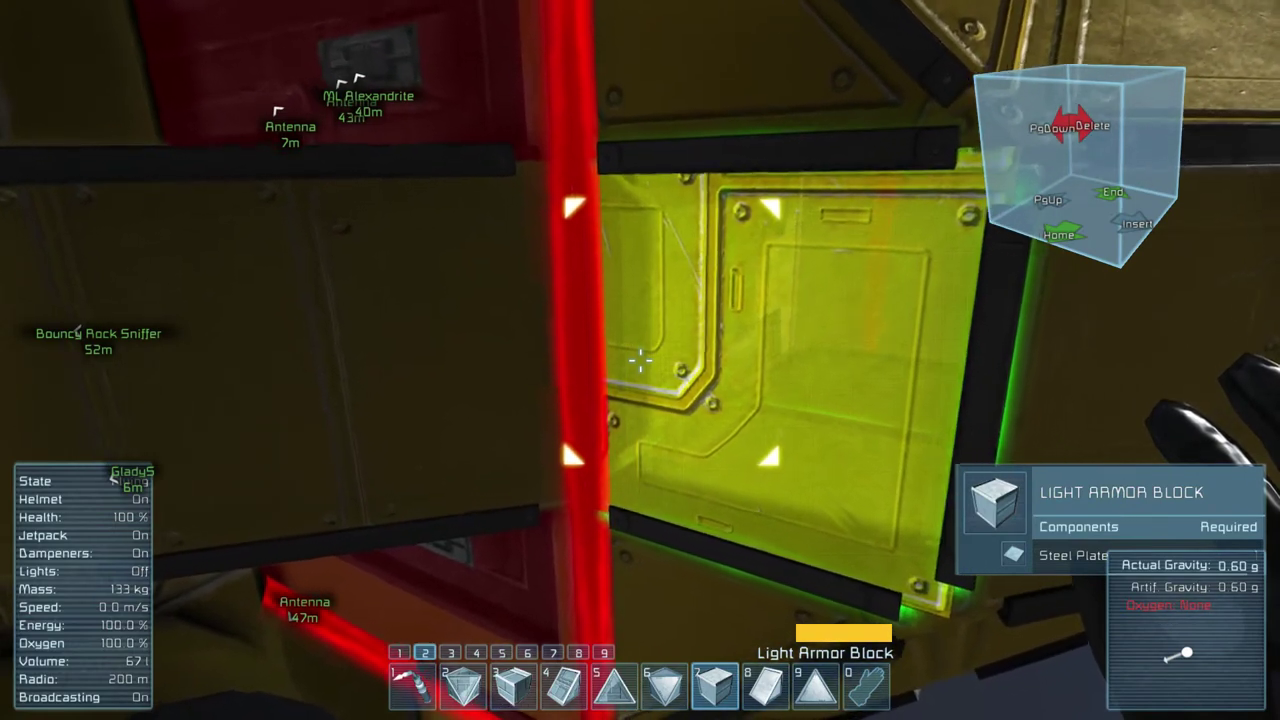
# - Browse toolbar pages for Small Conveyor, Medium and Large Cargo Container blocks, then holster
pyautogui.hotkey('ctrl', '4')
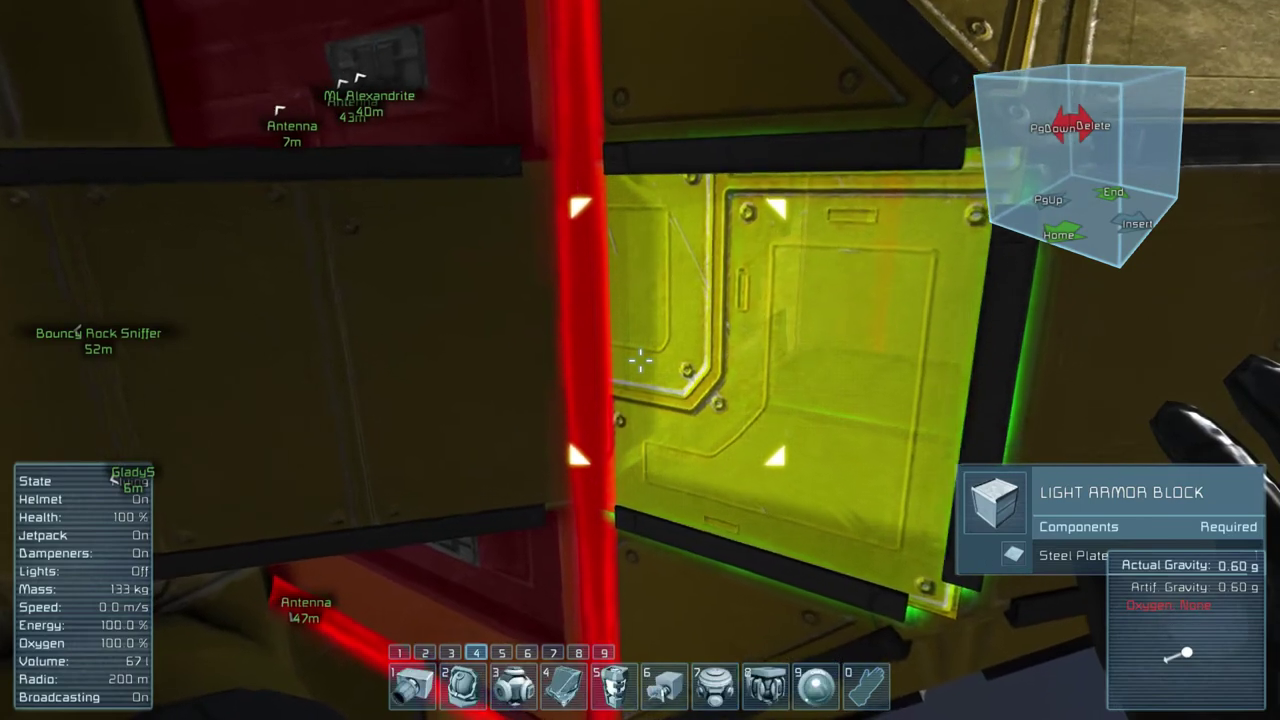
pyautogui.hotkey('ctrl', '5')
pyautogui.hotkey('ctrl', '3')
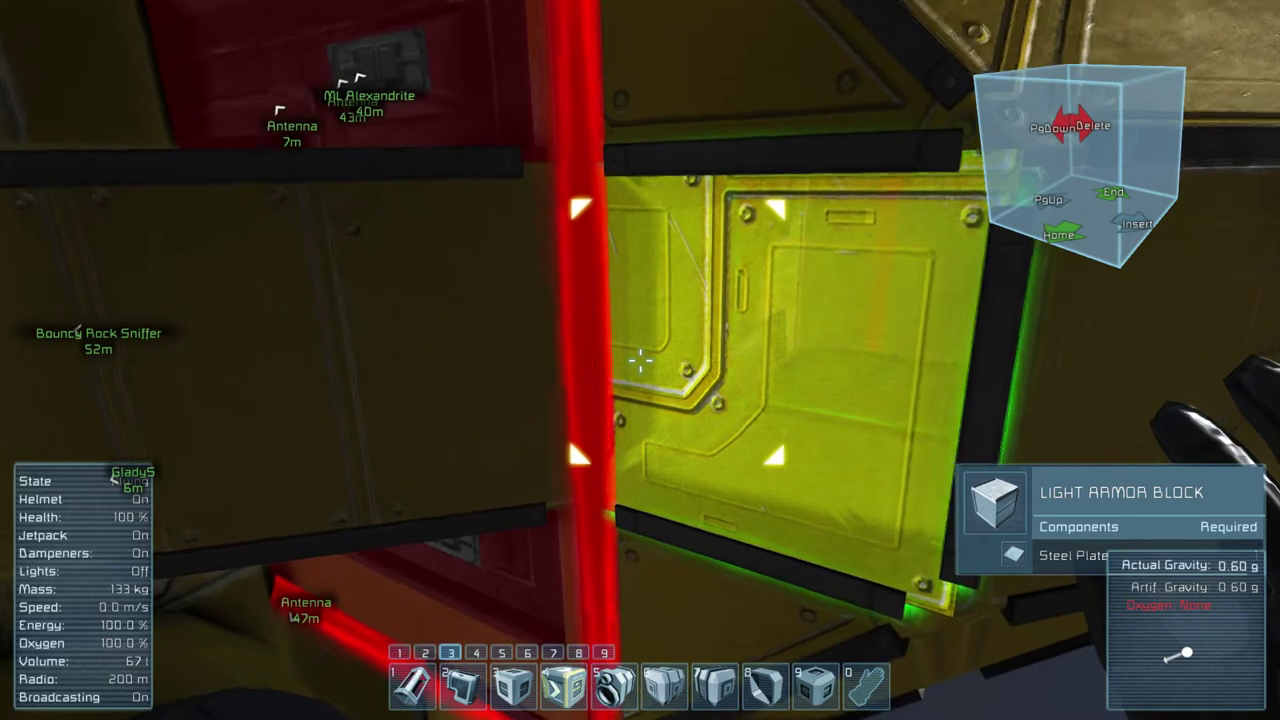
pyautogui.press('9')
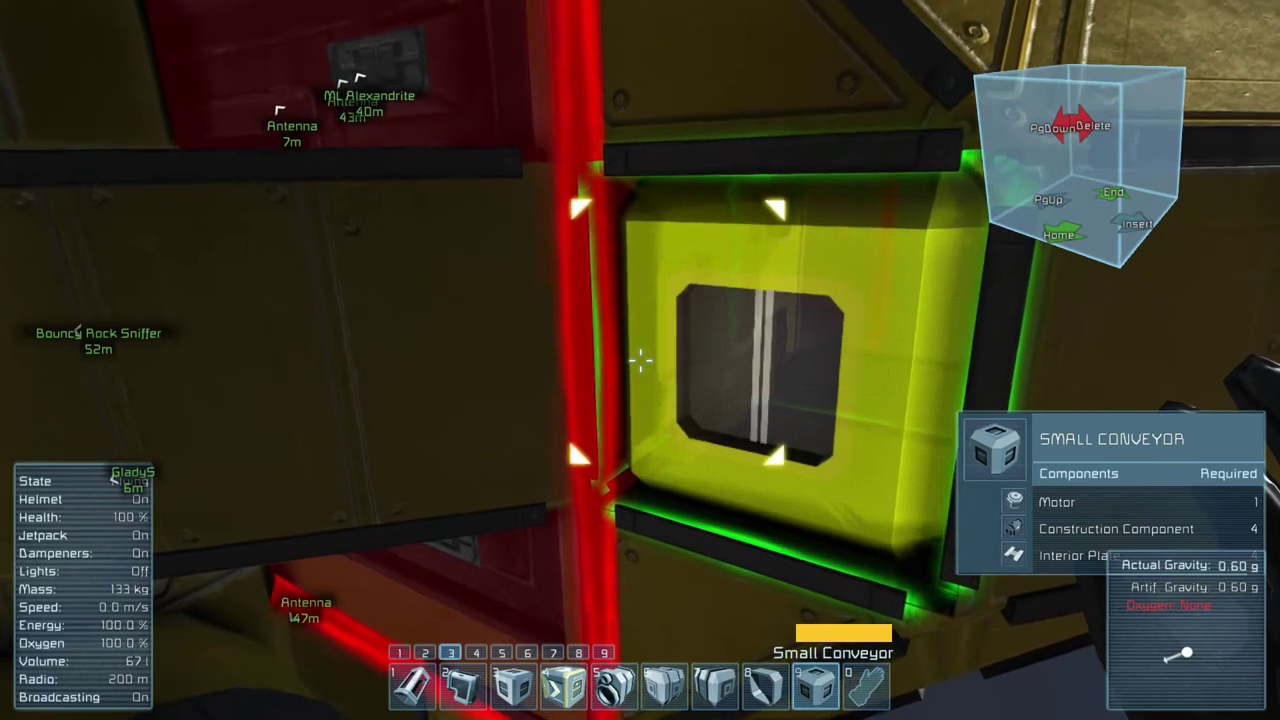
pyautogui.press('7')
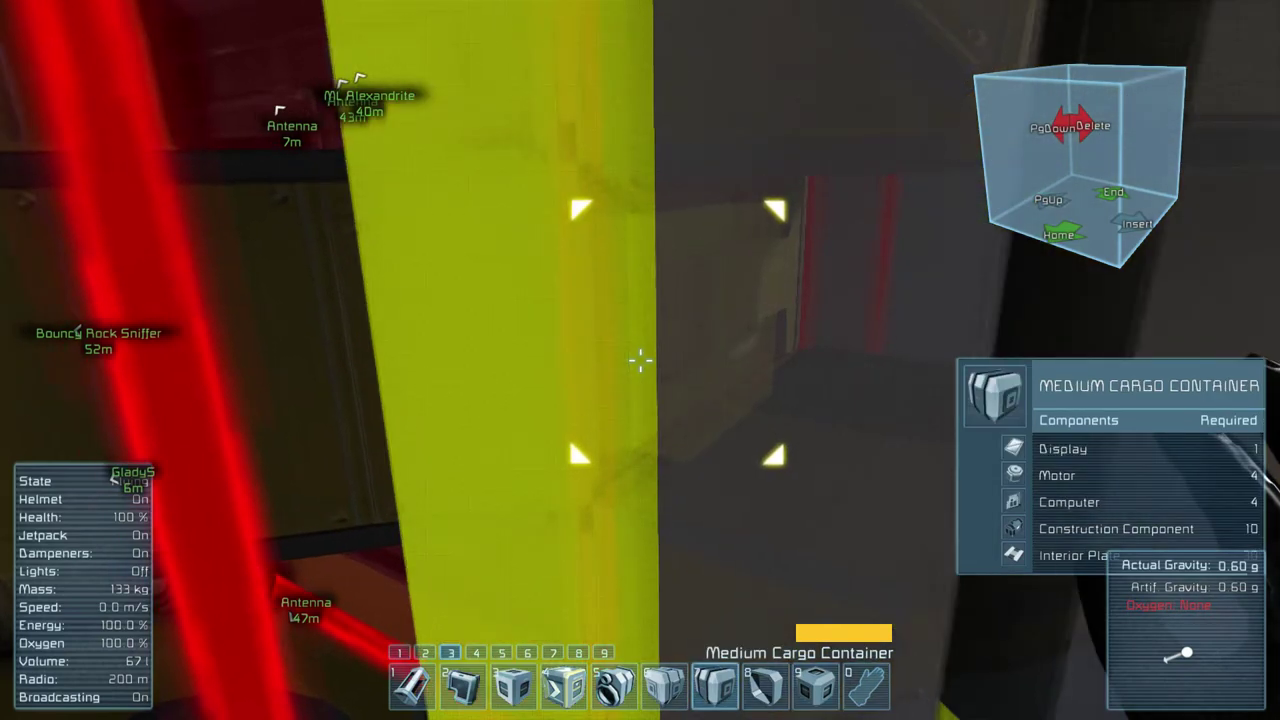
pyautogui.press('6')
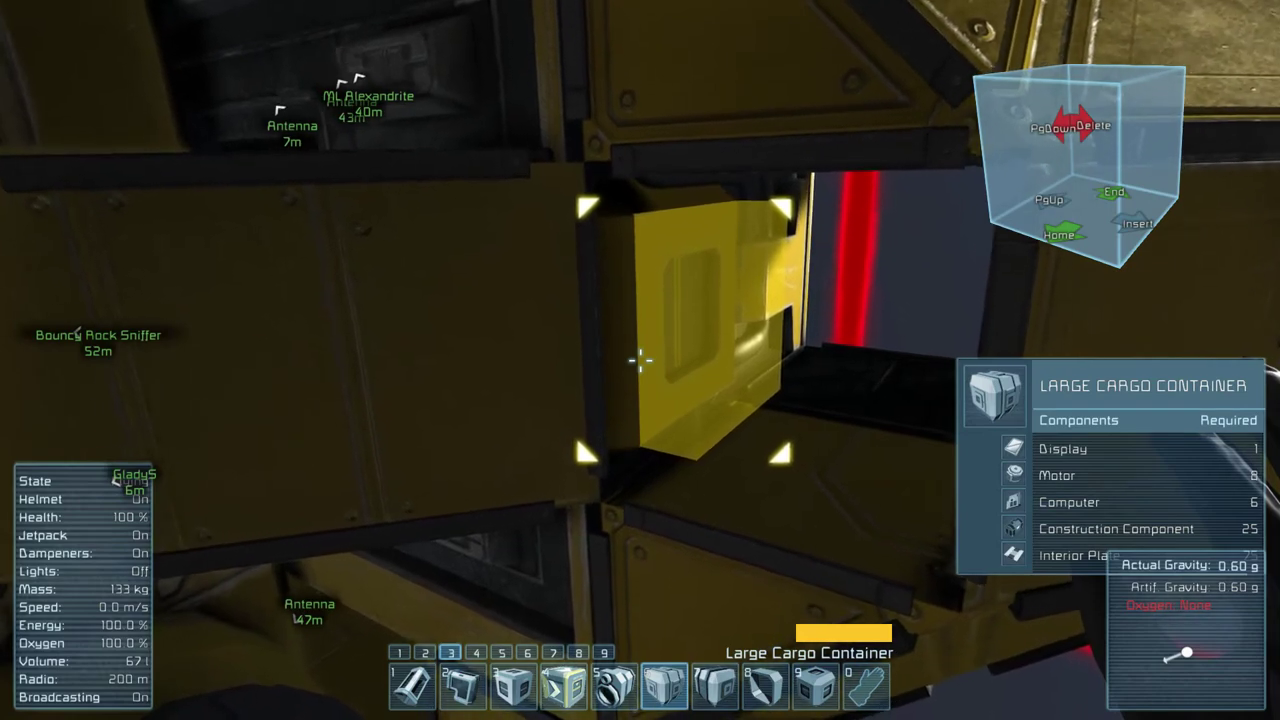
pyautogui.press('7')
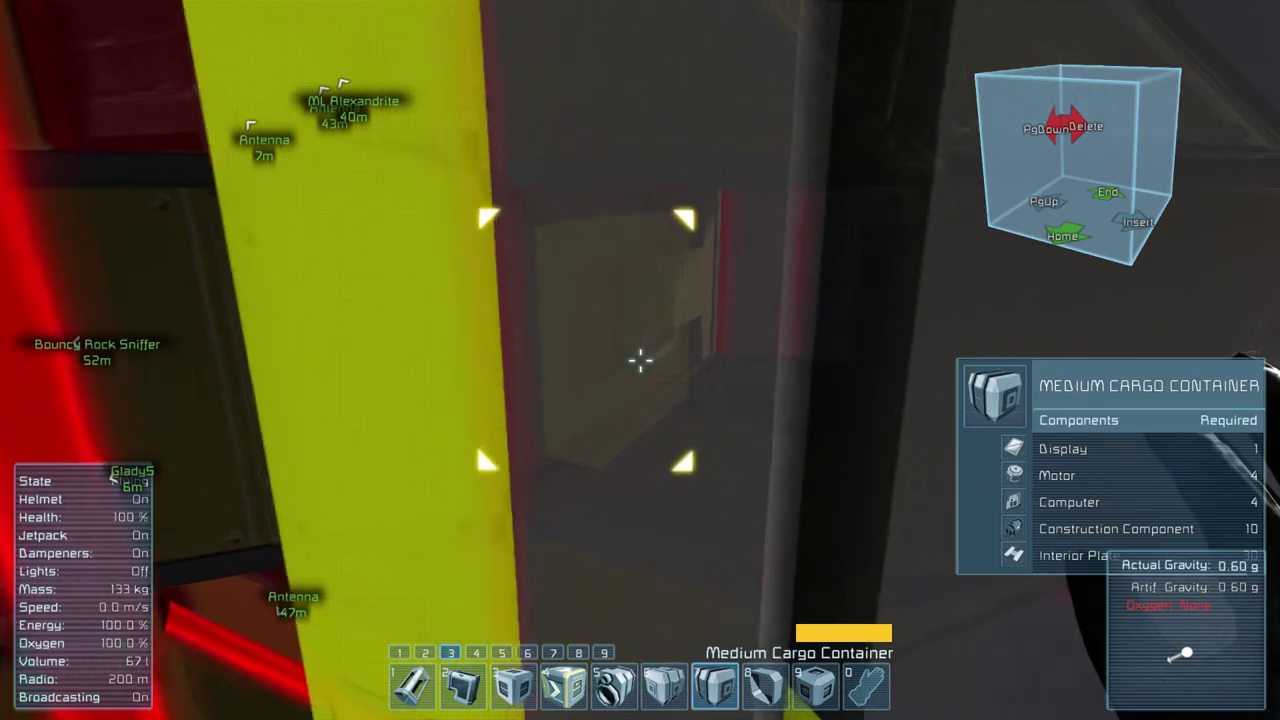
pyautogui.press('0')
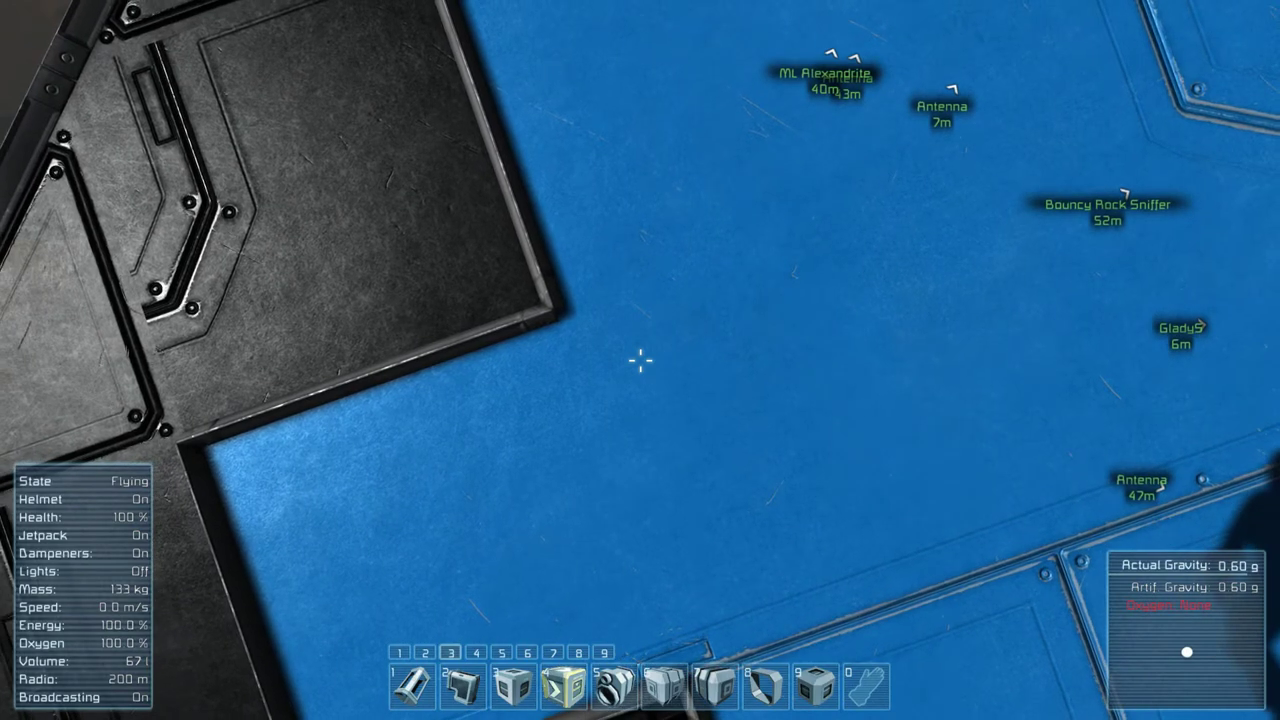
# - Spawn 5000 200mm missile containers from the Spawn Menu and place them near the station
pyautogui.hotkey('shift', 'F10')
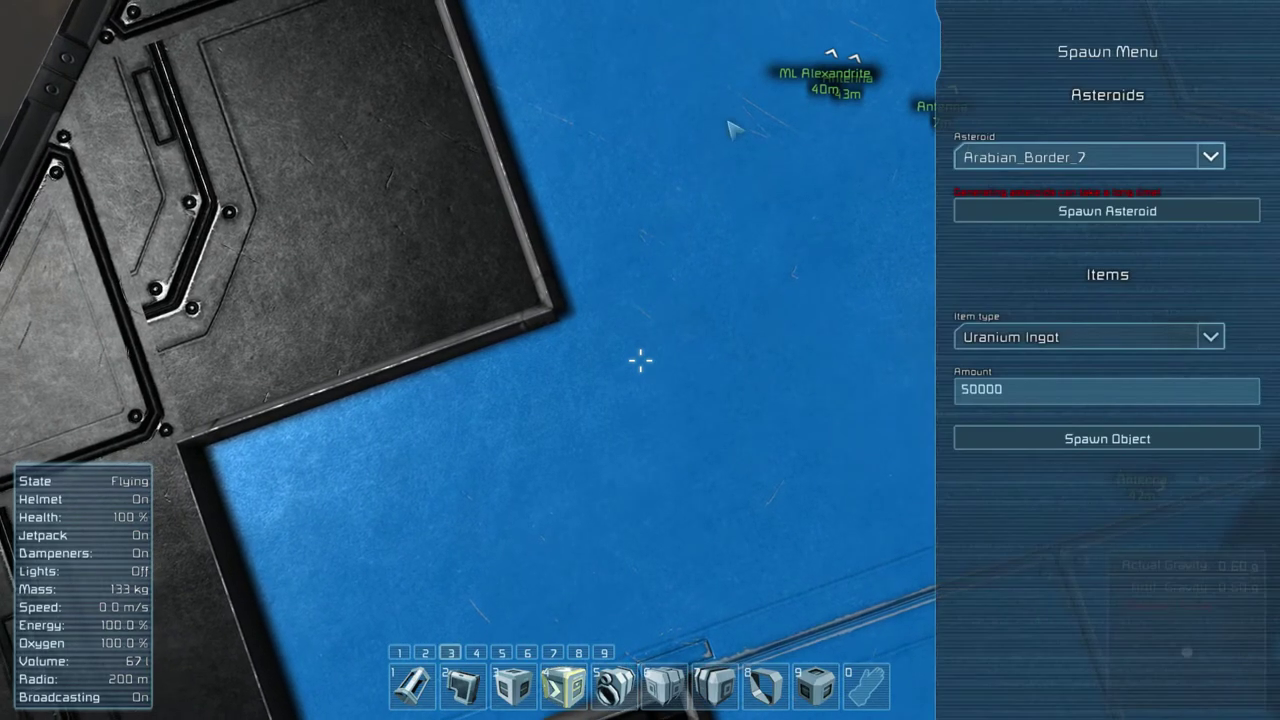
pyautogui.click(1210, 337)
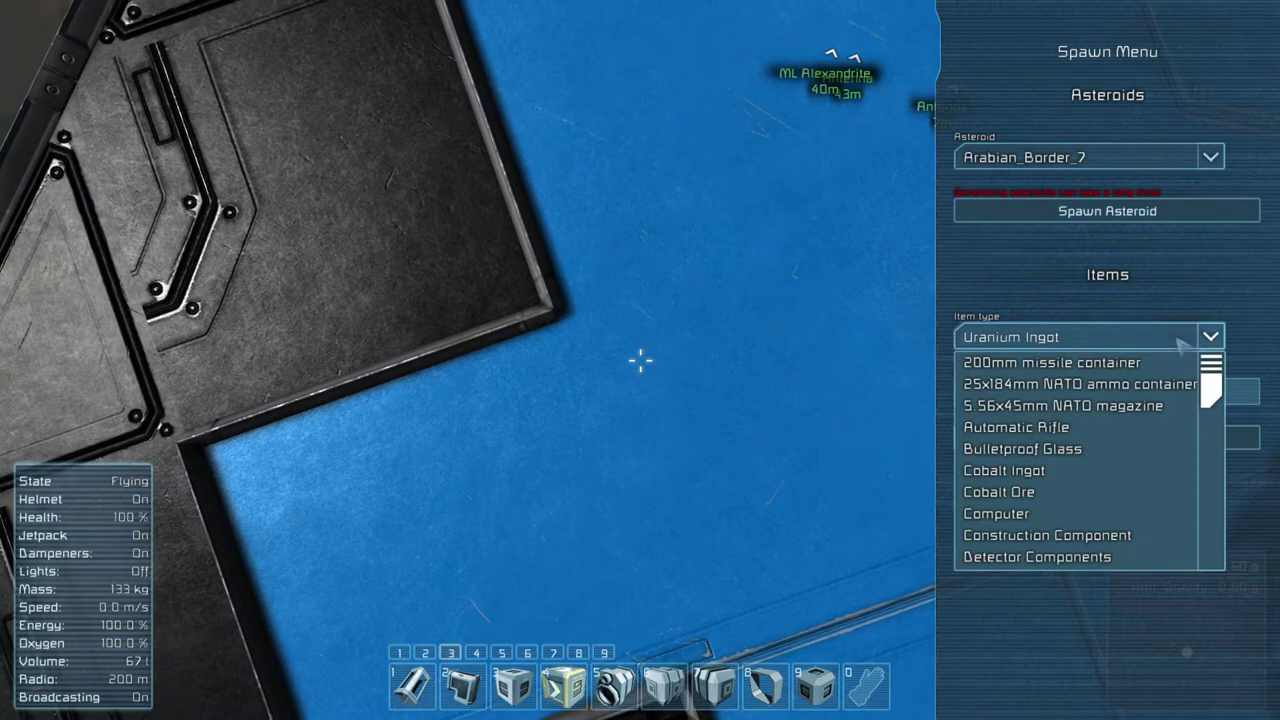
pyautogui.click(1050, 362)
pyautogui.click(1020, 390)
pyautogui.write('5000')
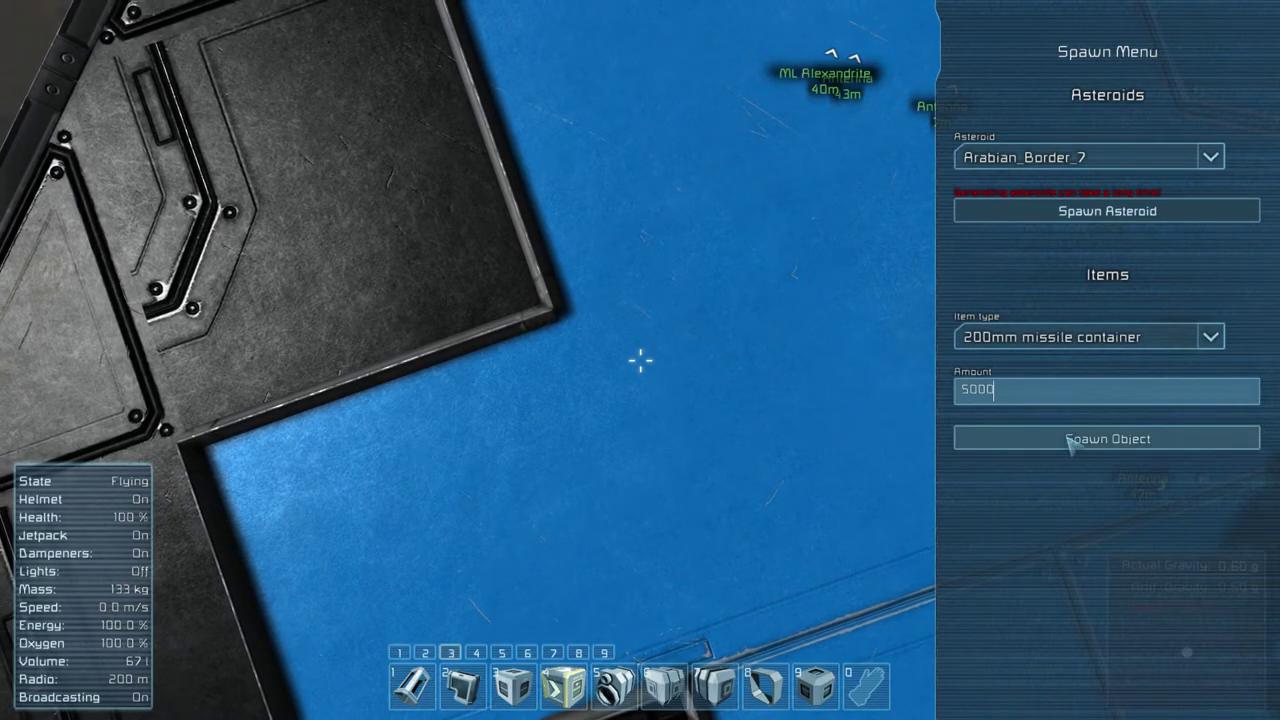
pyautogui.click(1100, 439)
pyautogui.click(640, 362)
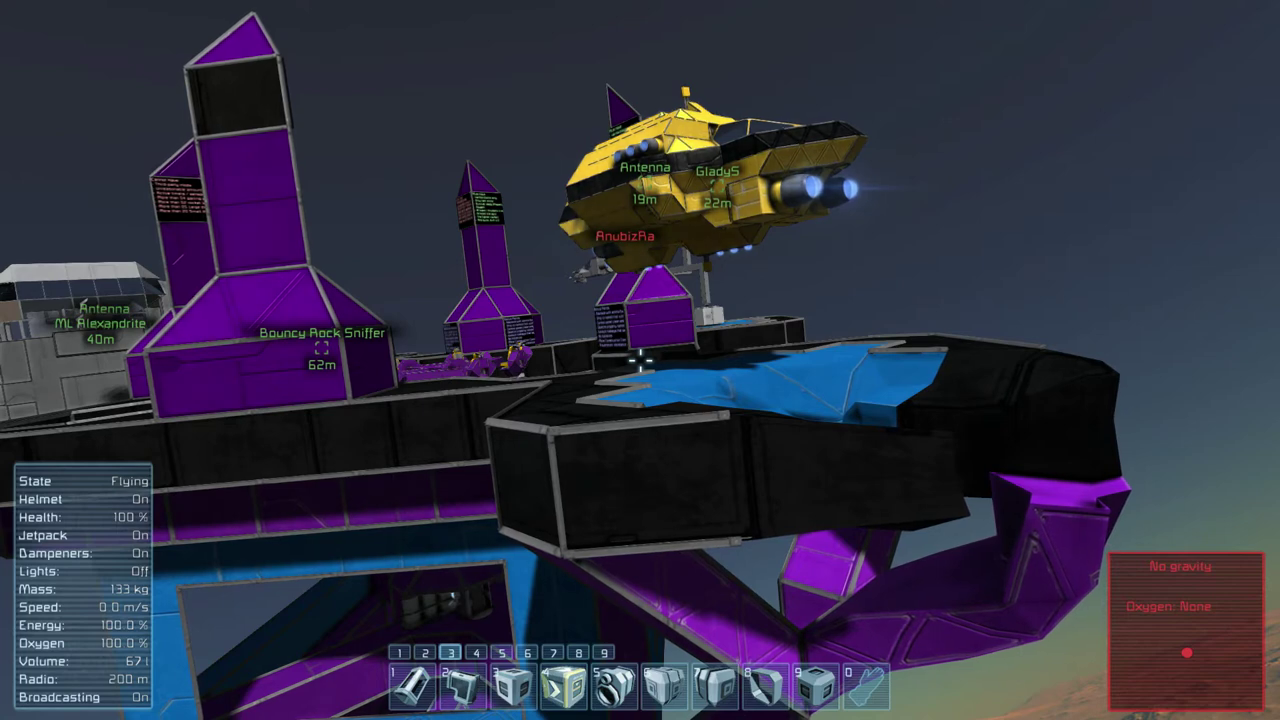
# - Switch to toolbar page 1 and check the character inventory's four tools, including a welder
pyautogui.hotkey('ctrl', '1')
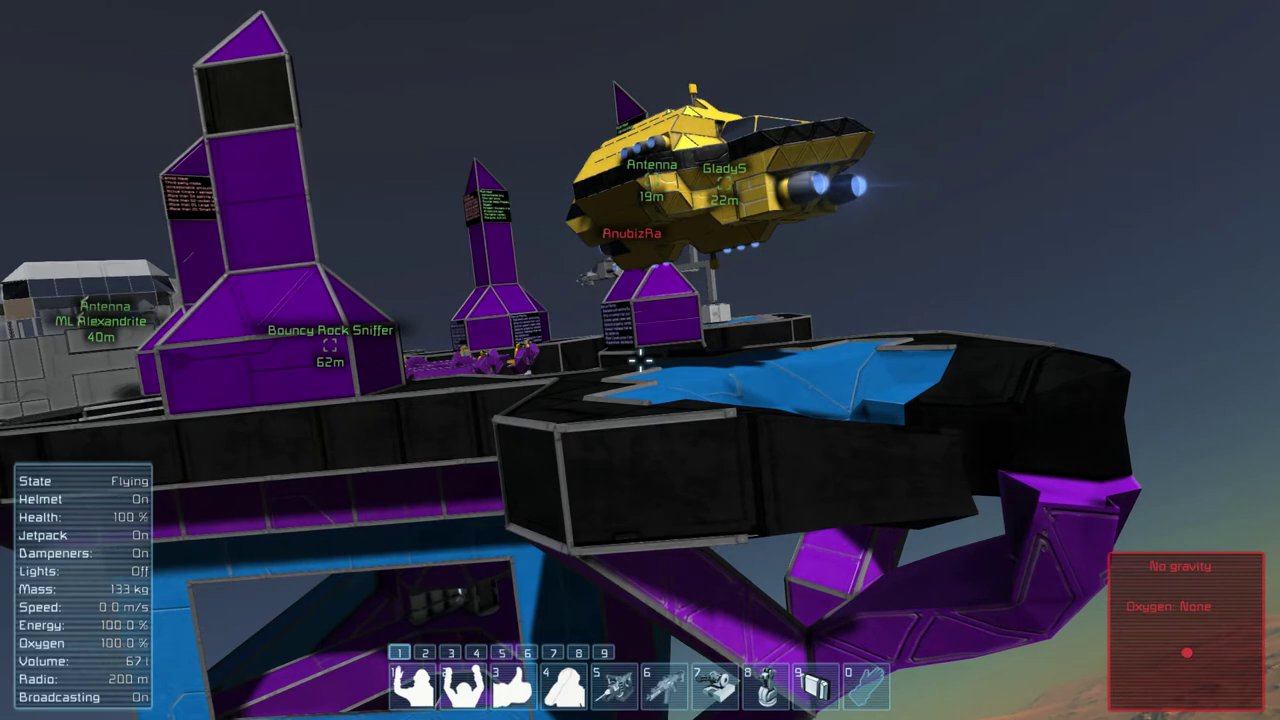
pyautogui.press('i')
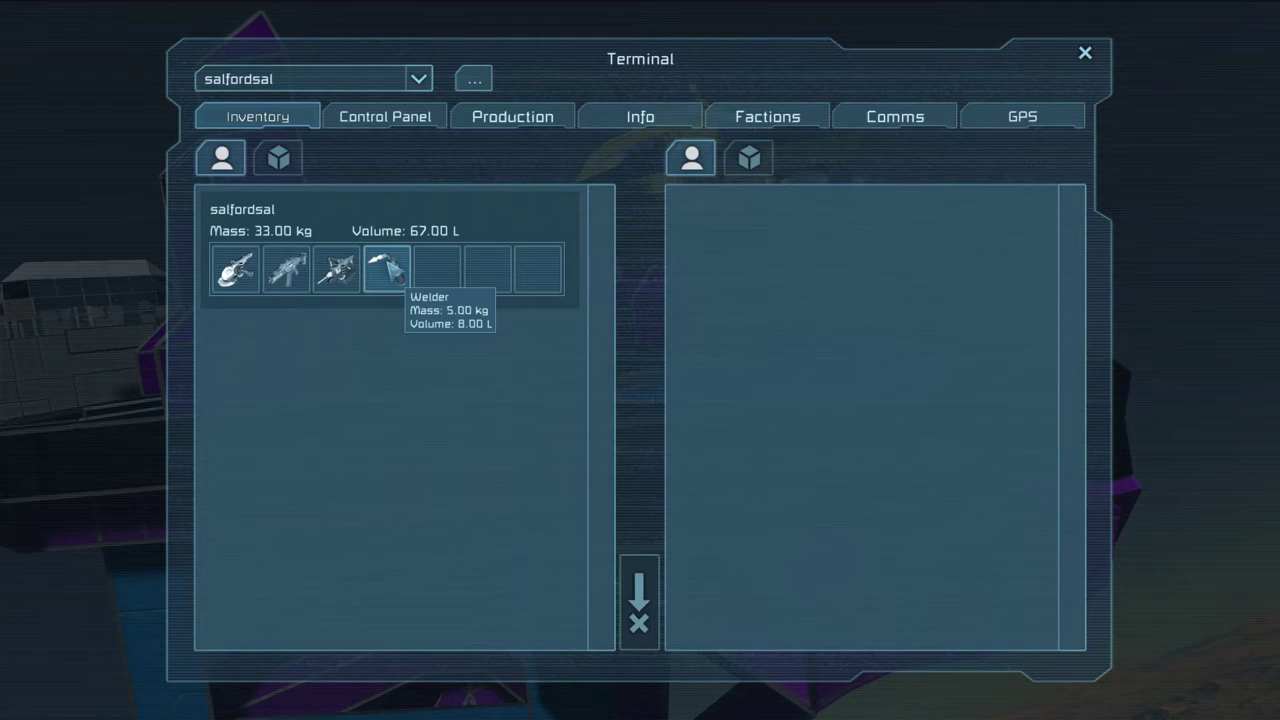
pyautogui.press('Escape')
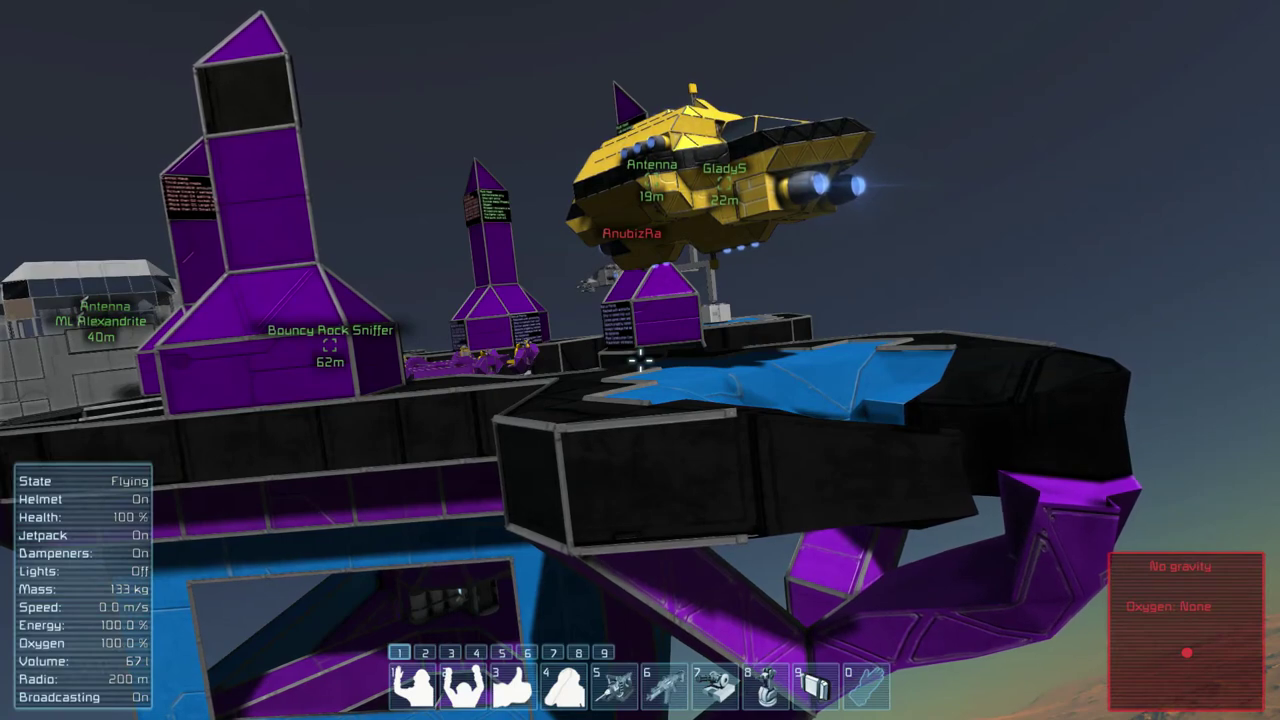
# - Drag the Welder from Character Tools into slot 1 of toolbar page 9 and equip it
pyautogui.press('g')
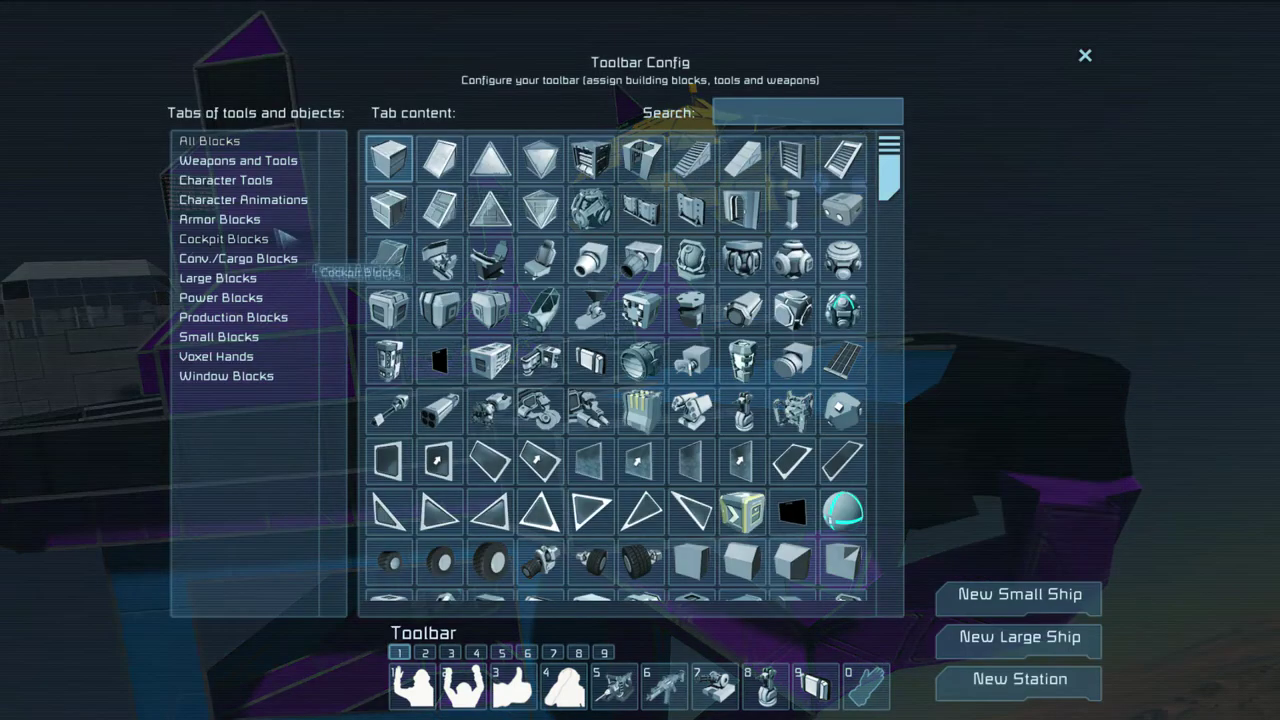
pyautogui.click(238, 160)
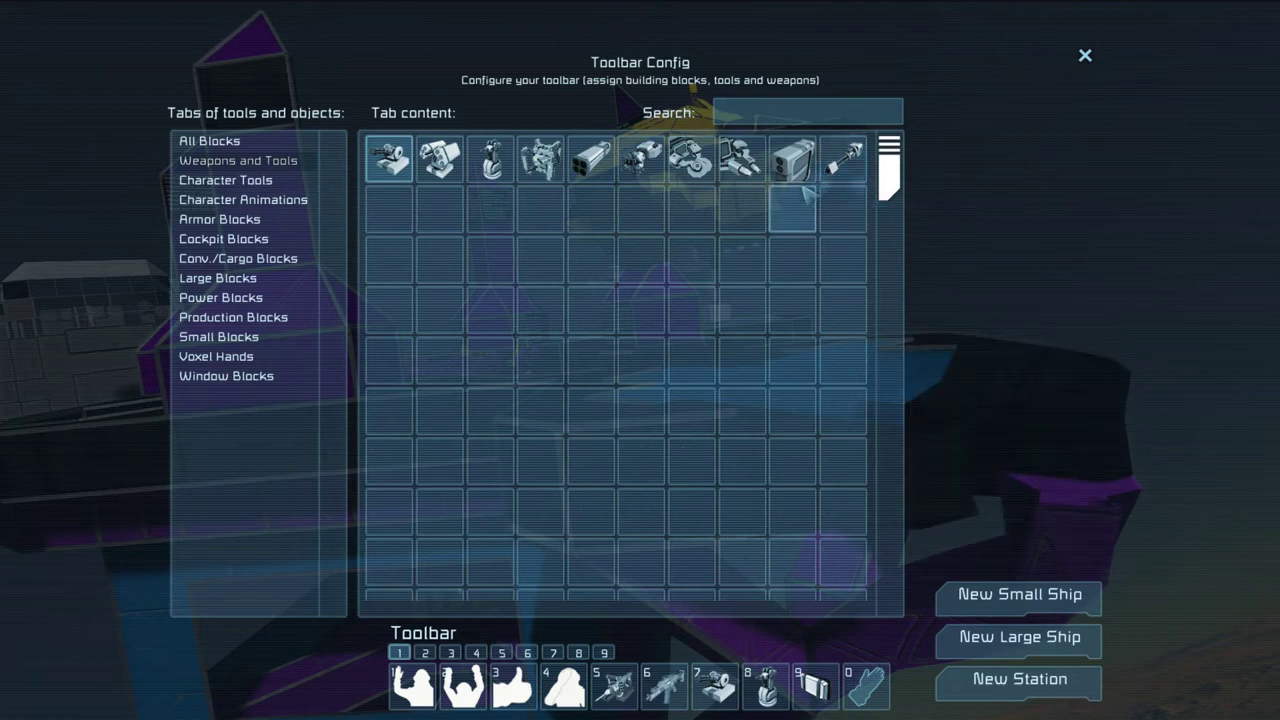
pyautogui.hotkey('ctrl', '9')
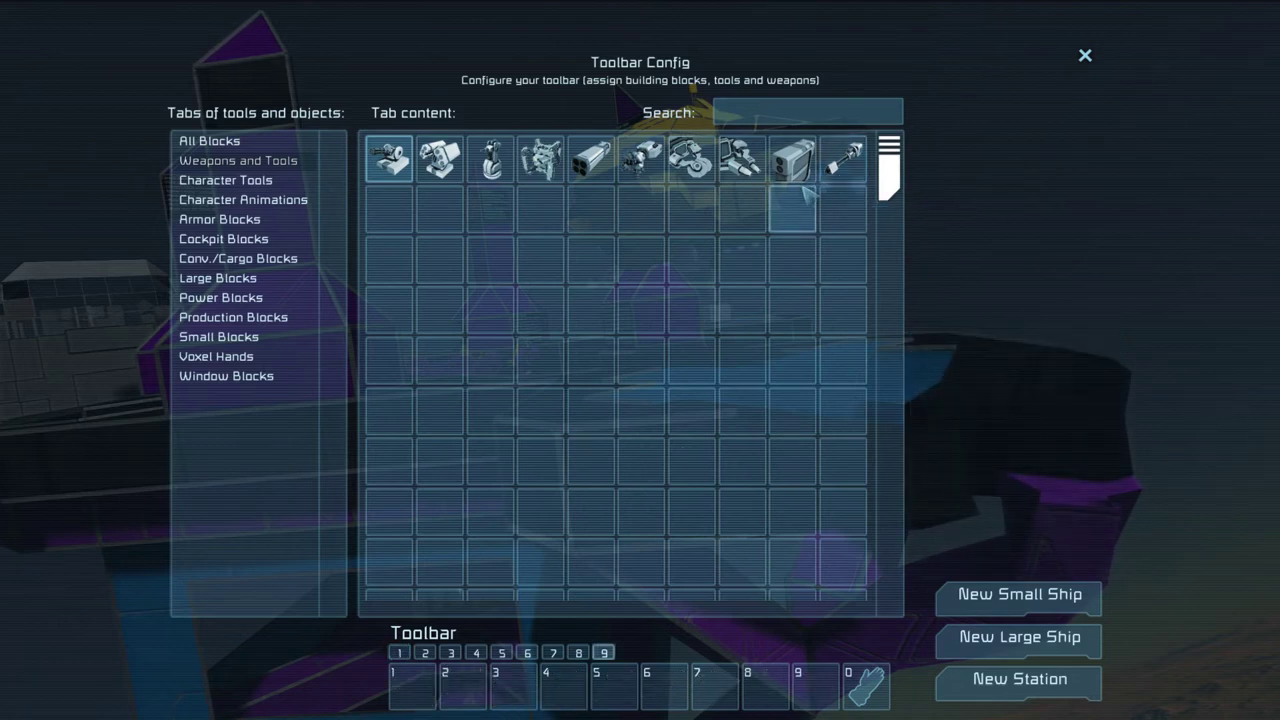
pyautogui.click(226, 180)
pyautogui.moveTo(439, 158); pyautogui.dragTo(410, 685)
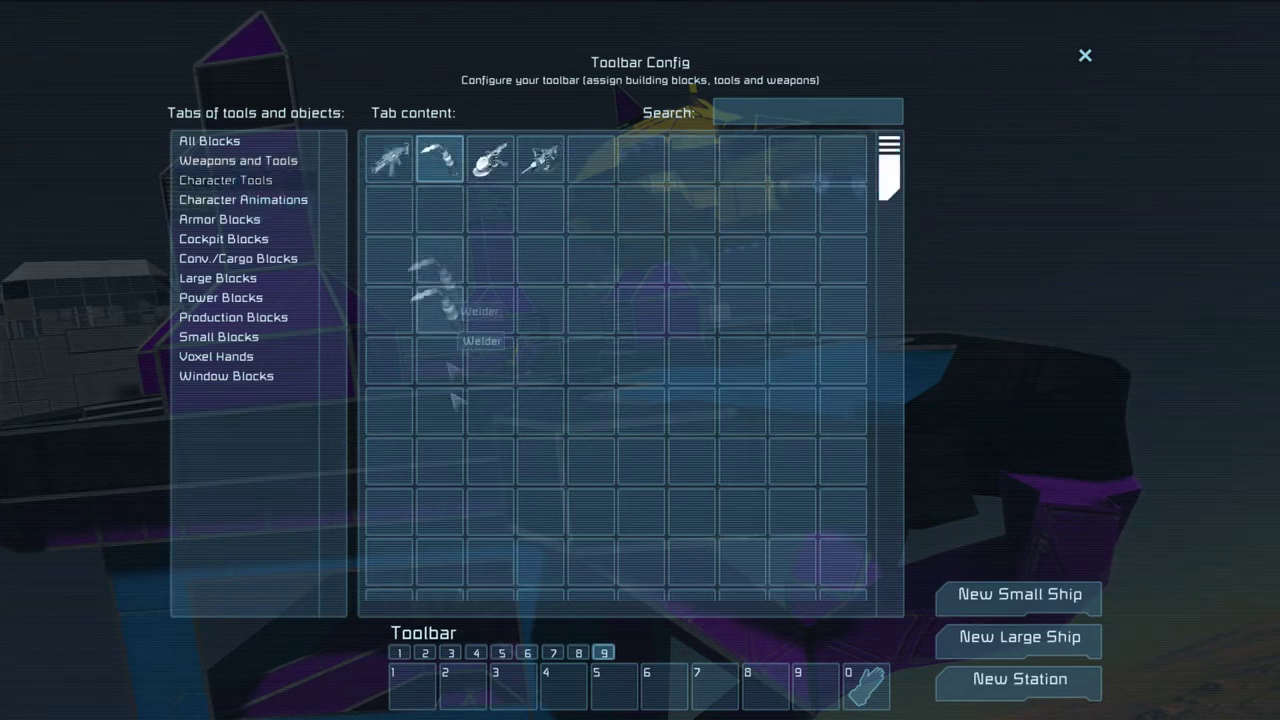
pyautogui.click(410, 685)
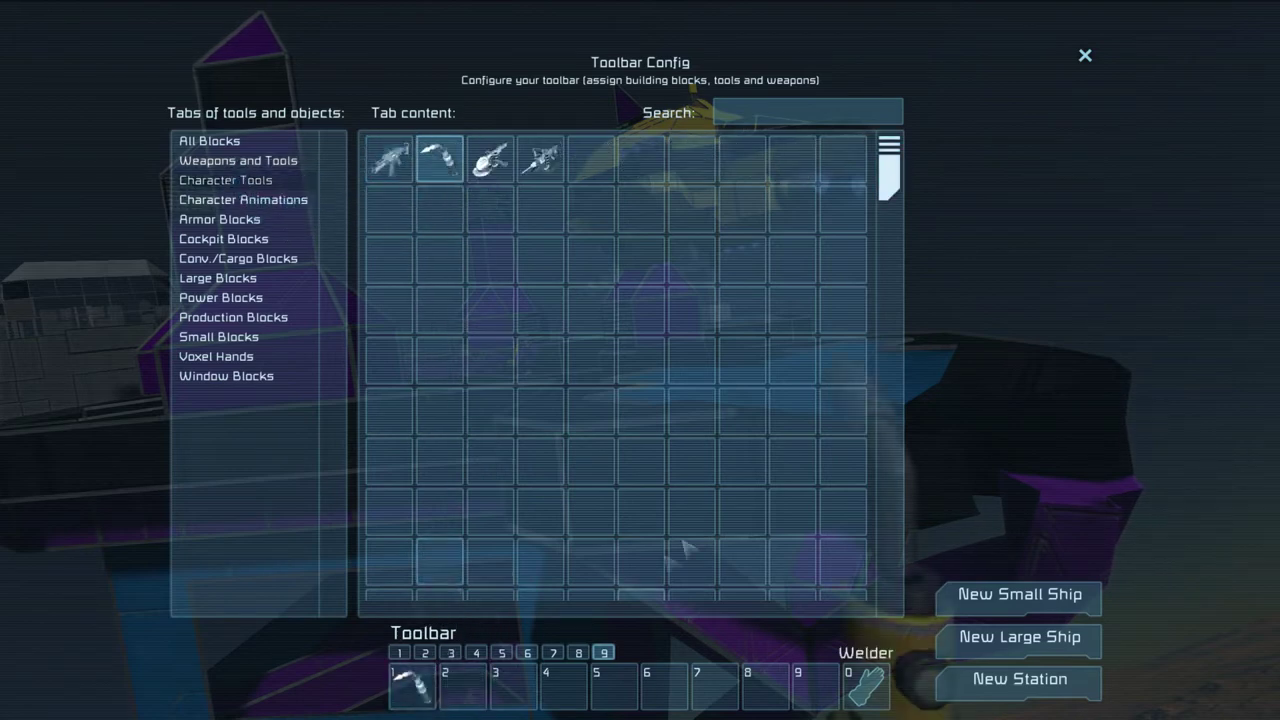
pyautogui.click(1086, 56)
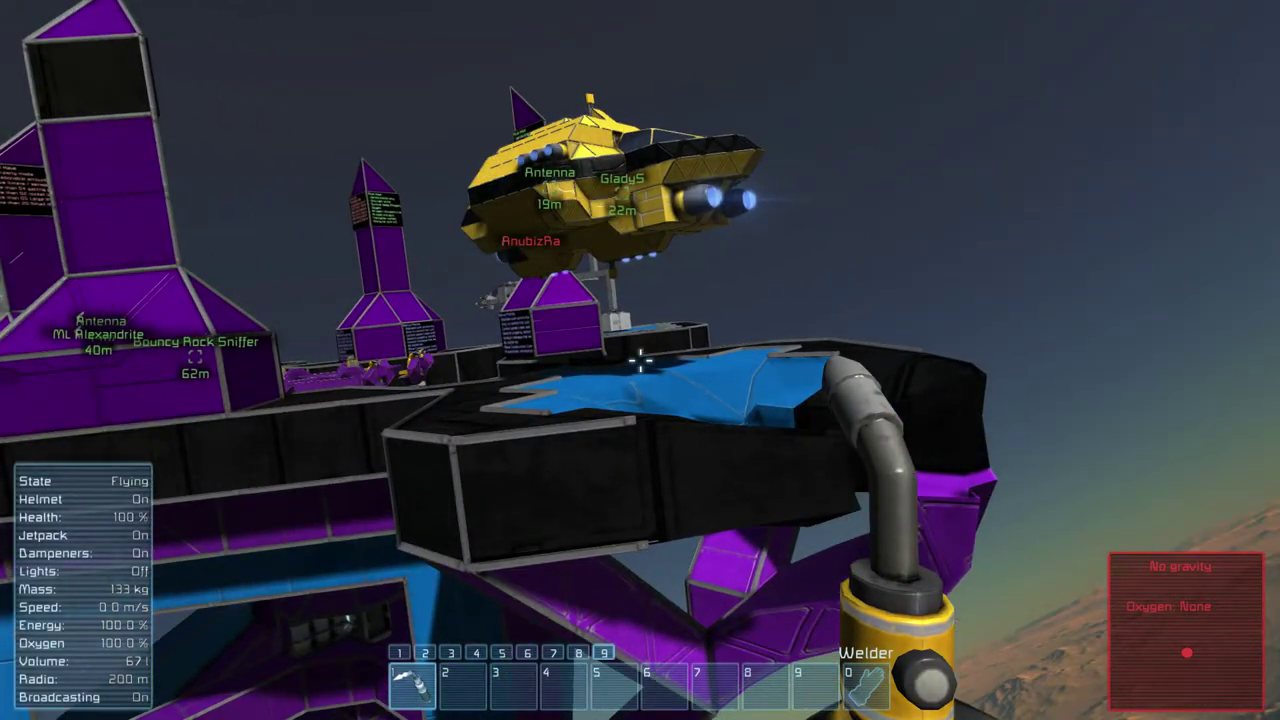
# - Fly under the purple structure along its hull and turn up toward the yellow ship
pyautogui.moveTo(640, 360); pyautogui.dragTo(640, 360)
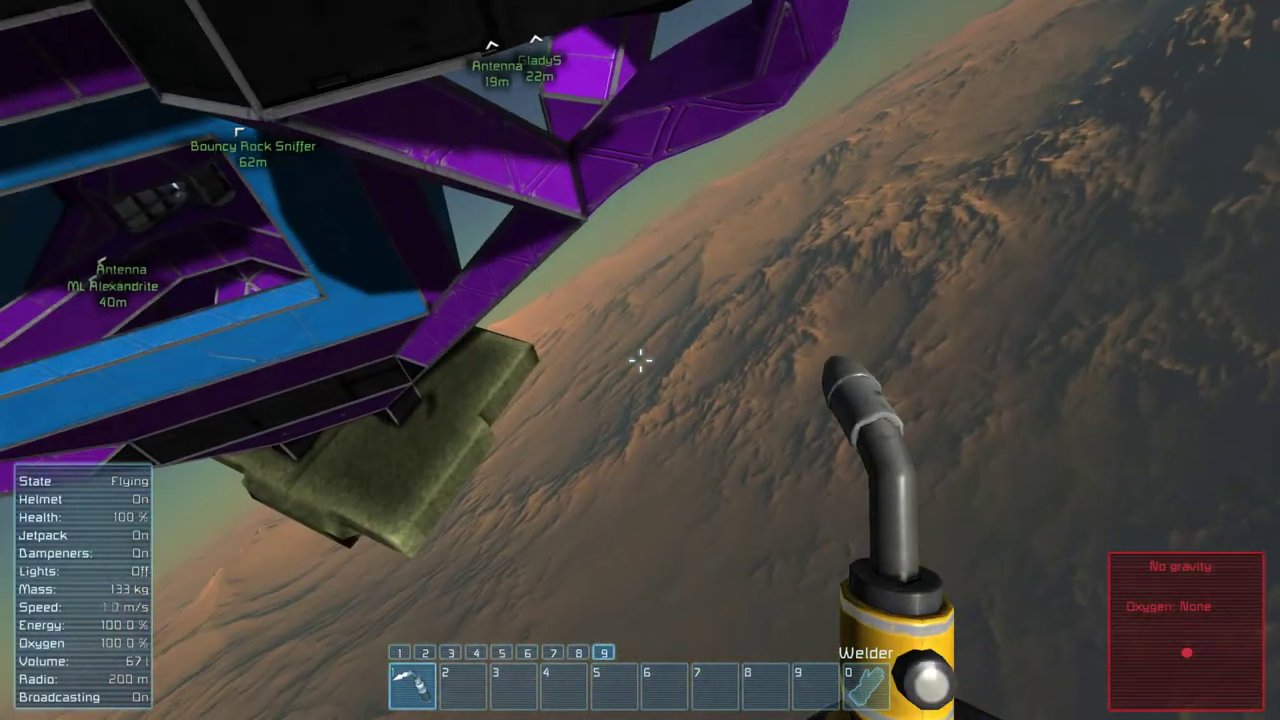
pyautogui.press('w')
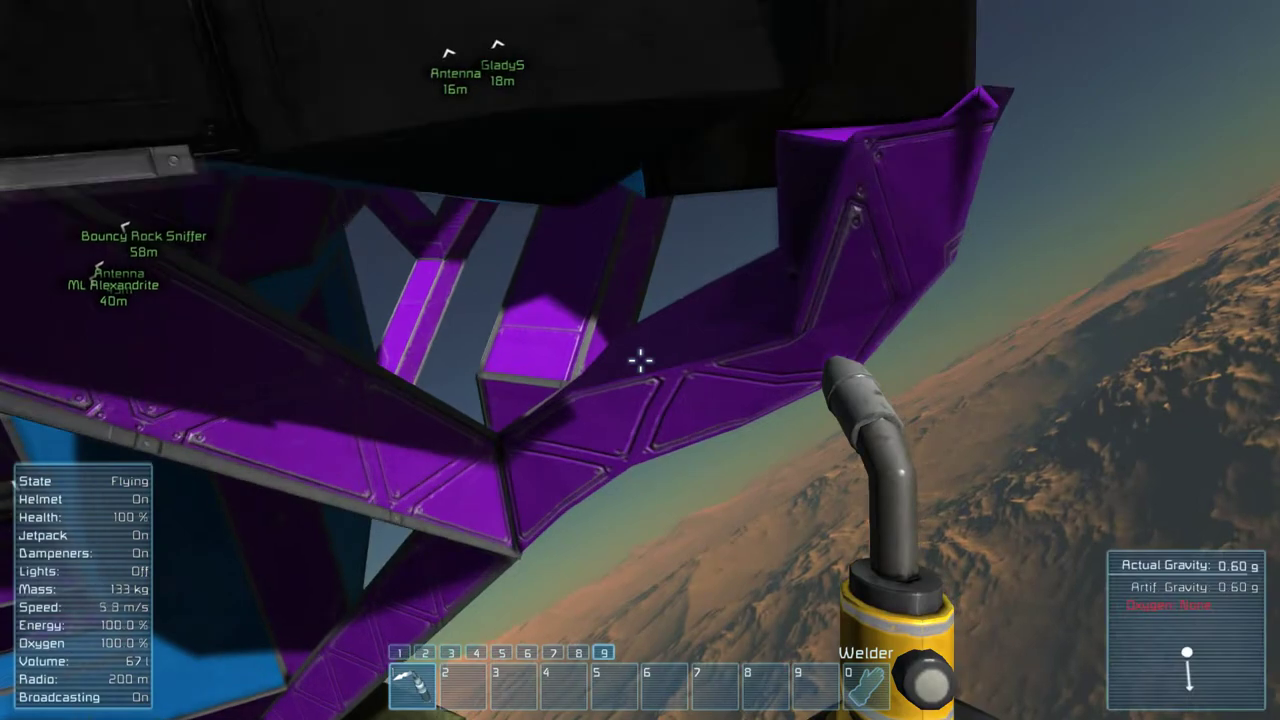
pyautogui.press('w')
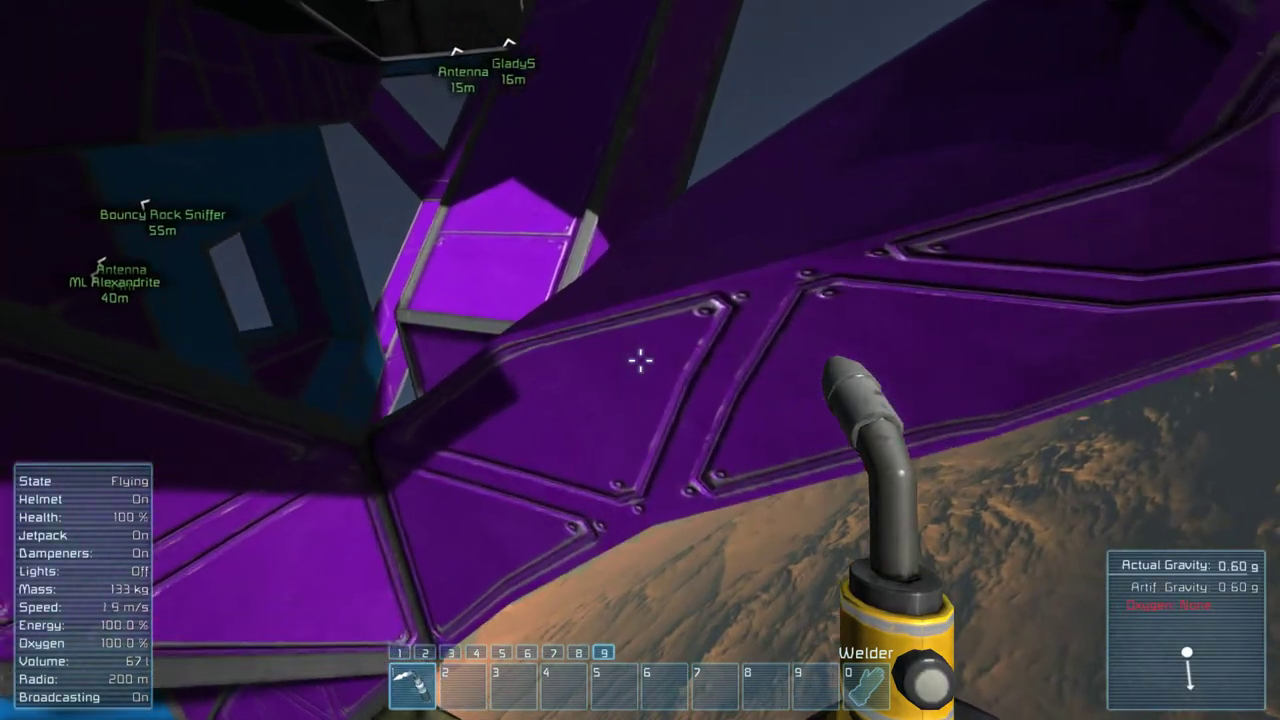
pyautogui.press('w')
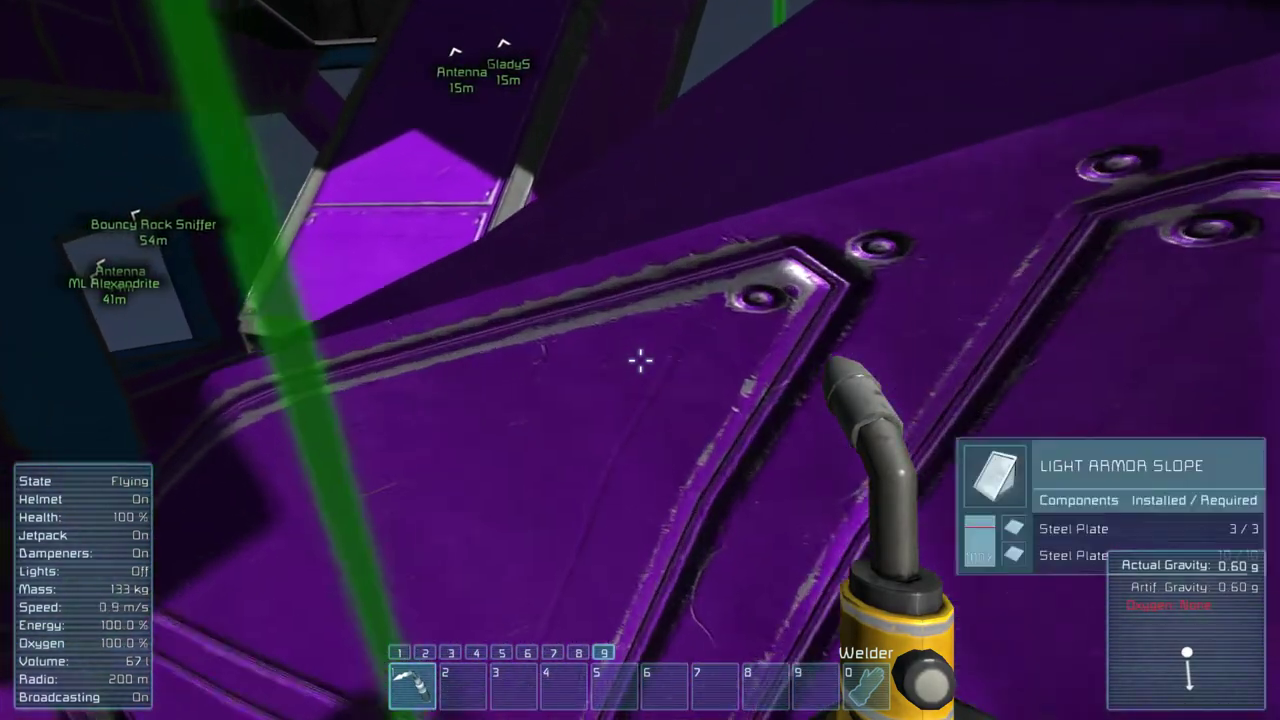
pyautogui.press('w')
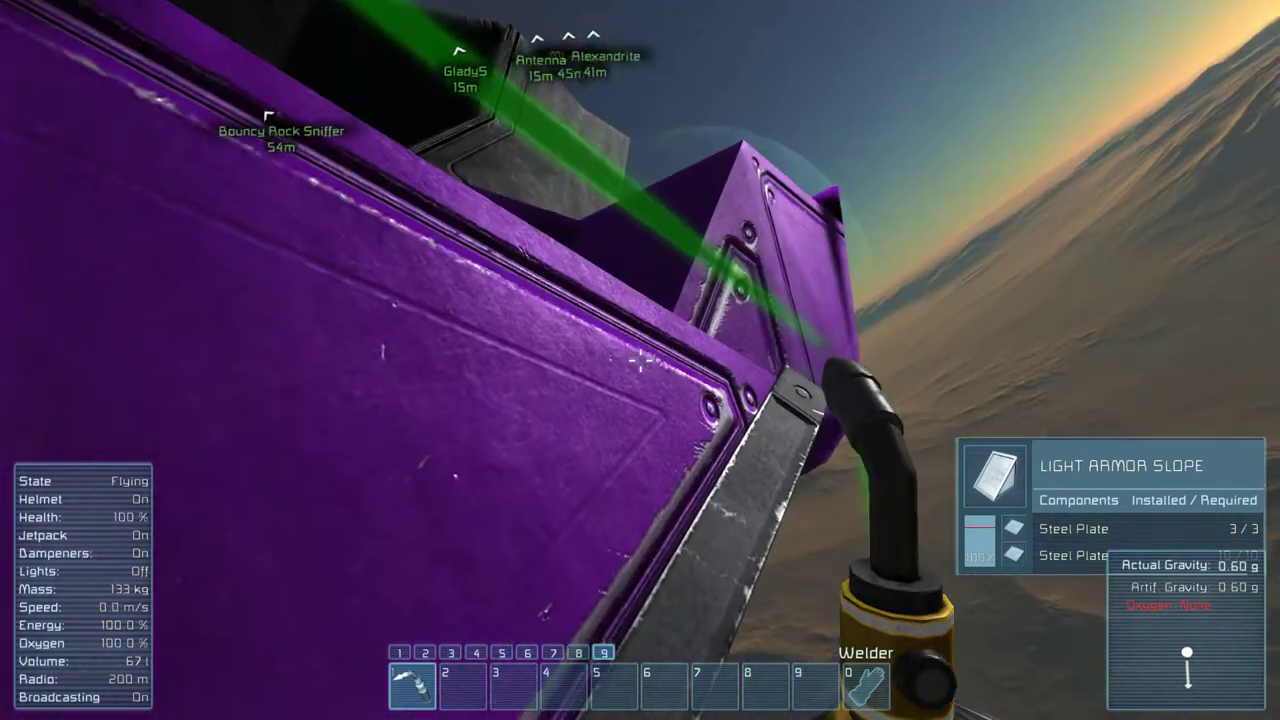
pyautogui.press('w')
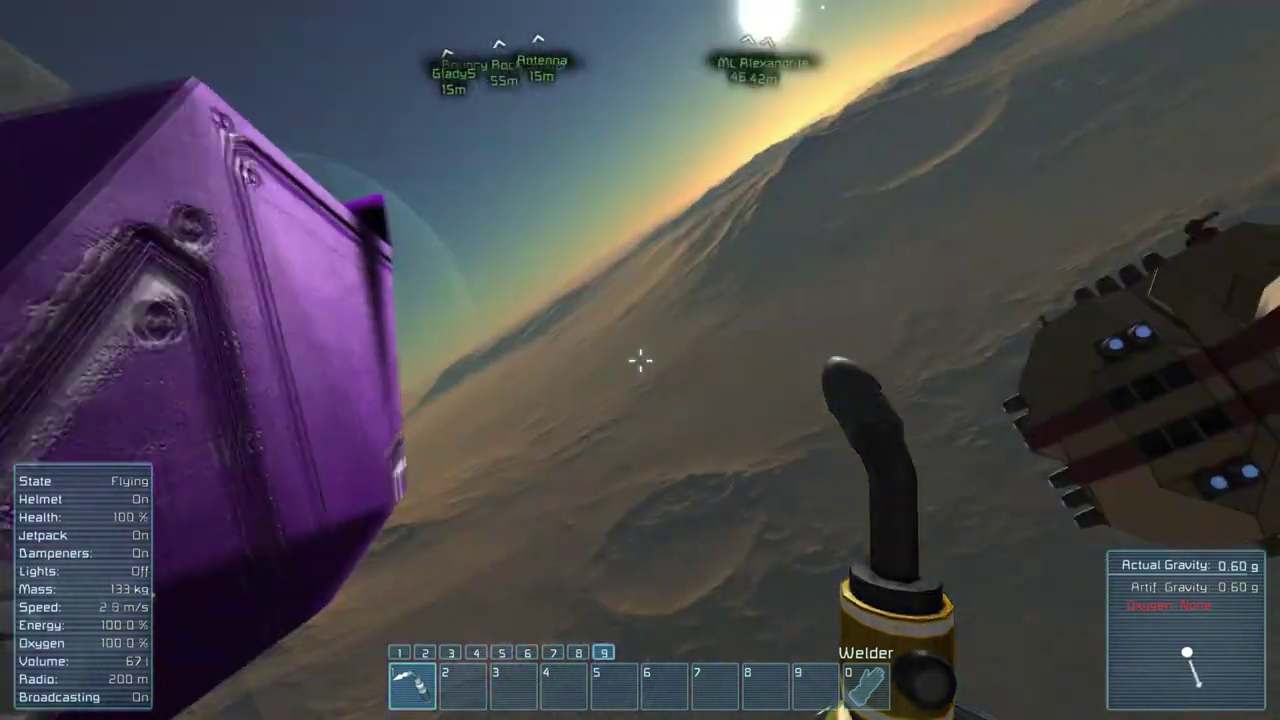
pyautogui.press('w')
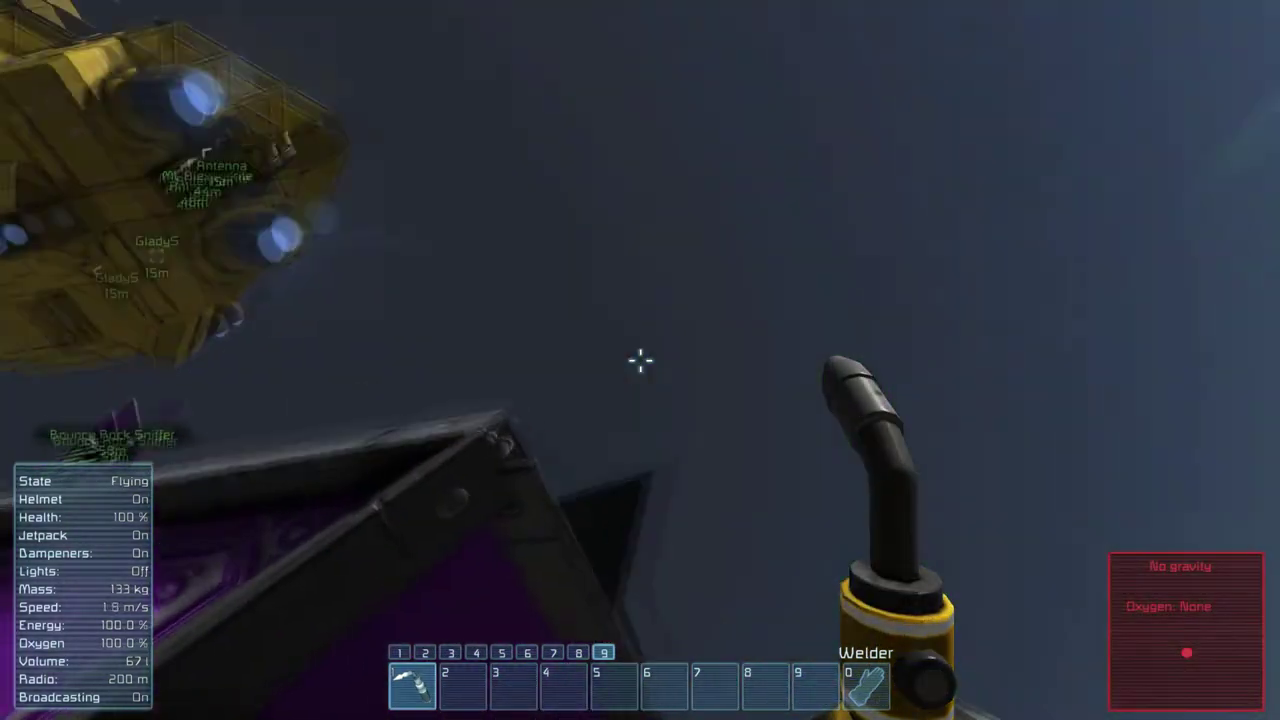
# - Circle the ship to the black armor slope and weld the unfinished light armor block
pyautogui.press('w')
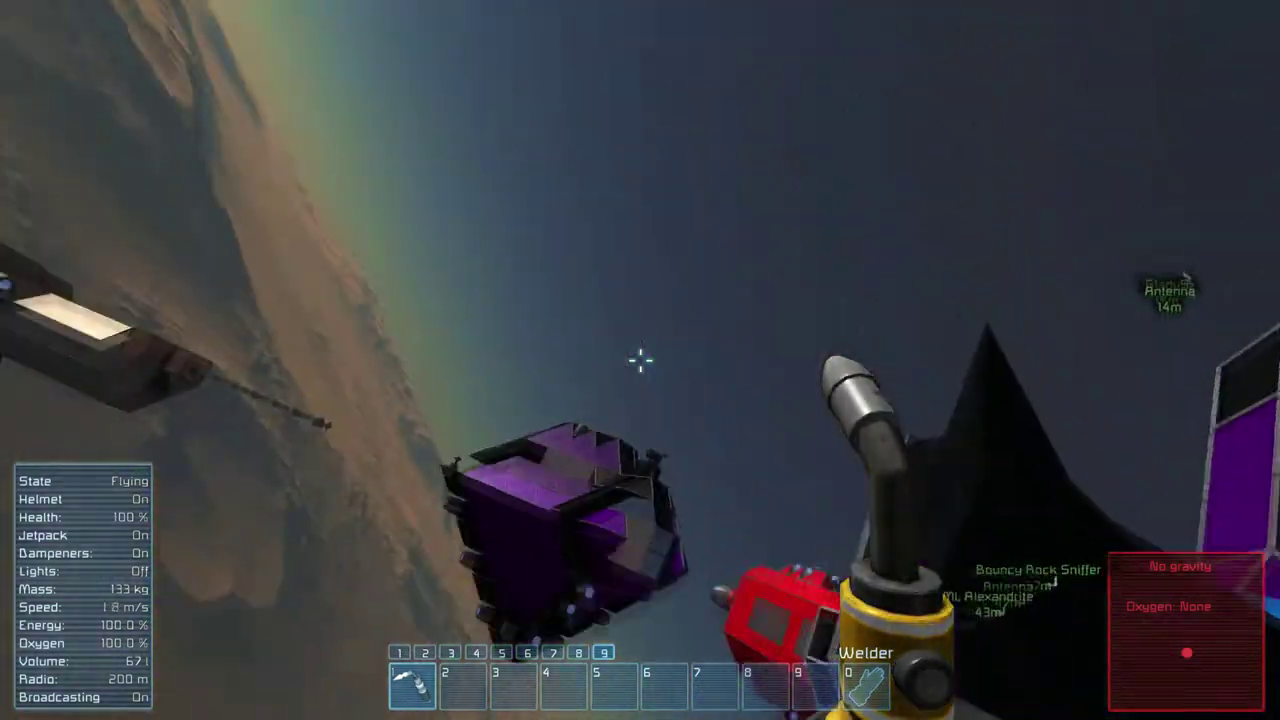
pyautogui.press('w')
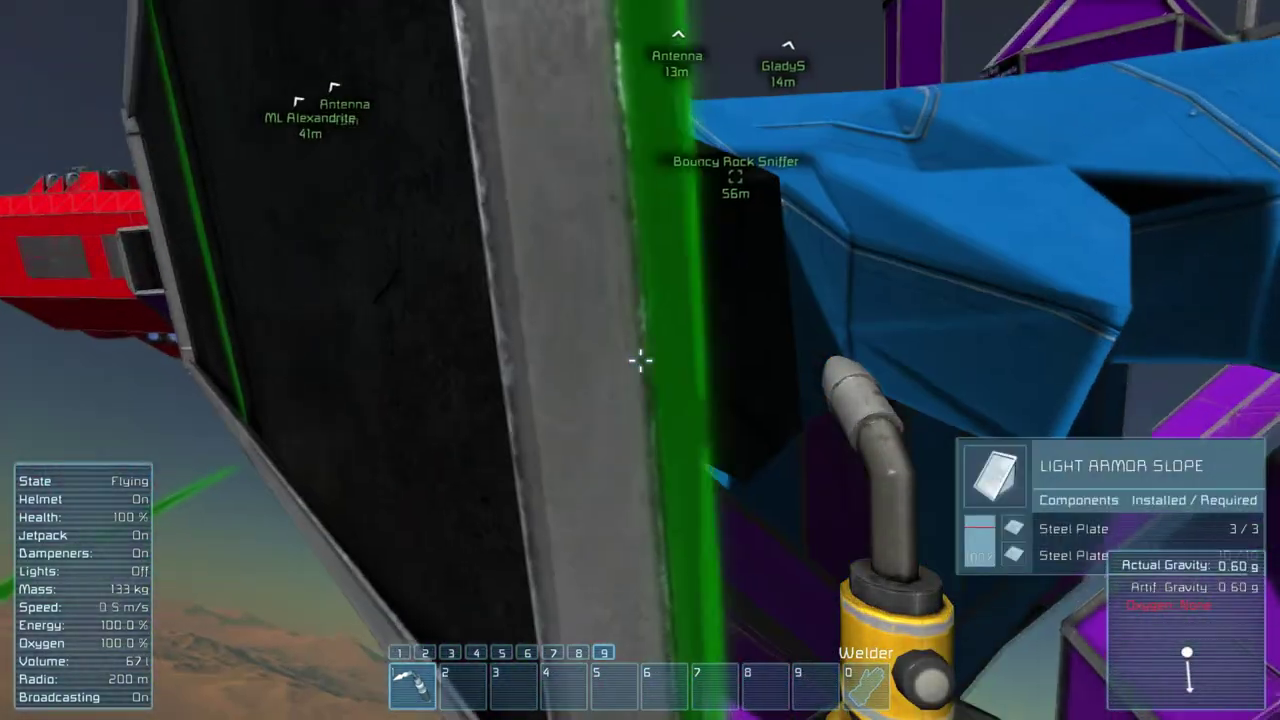
pyautogui.press('w')
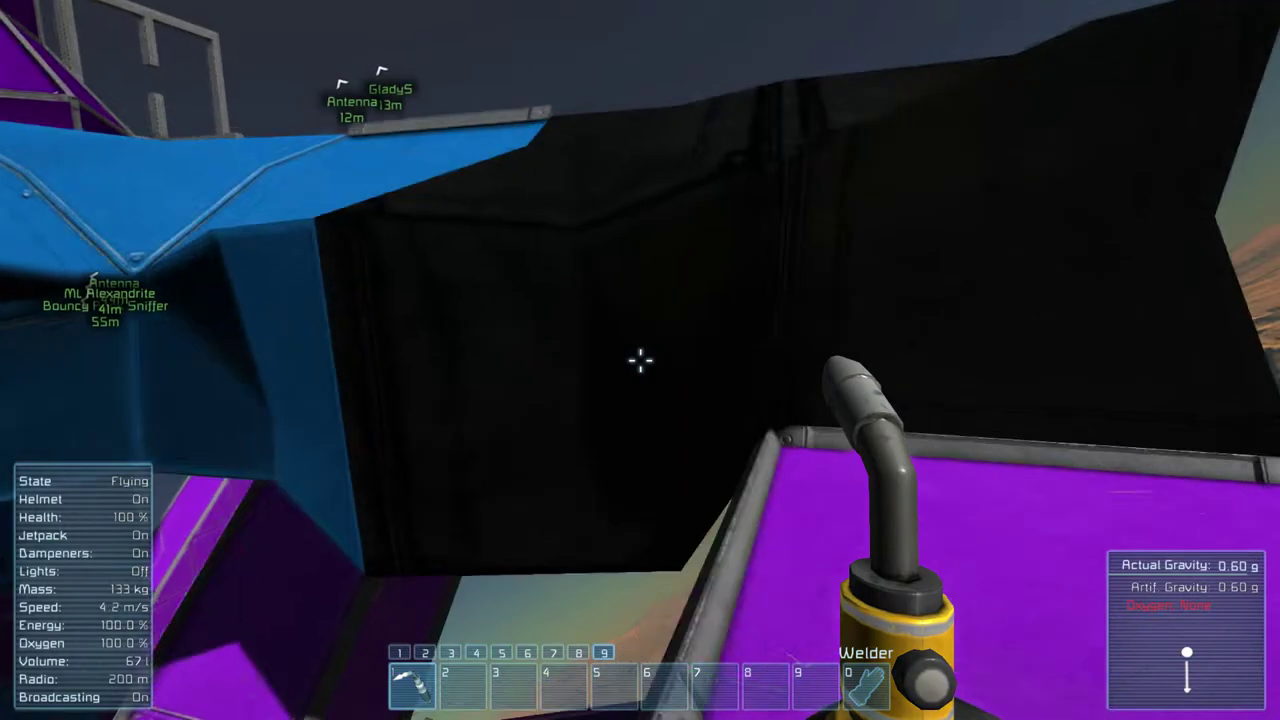
pyautogui.press('w')
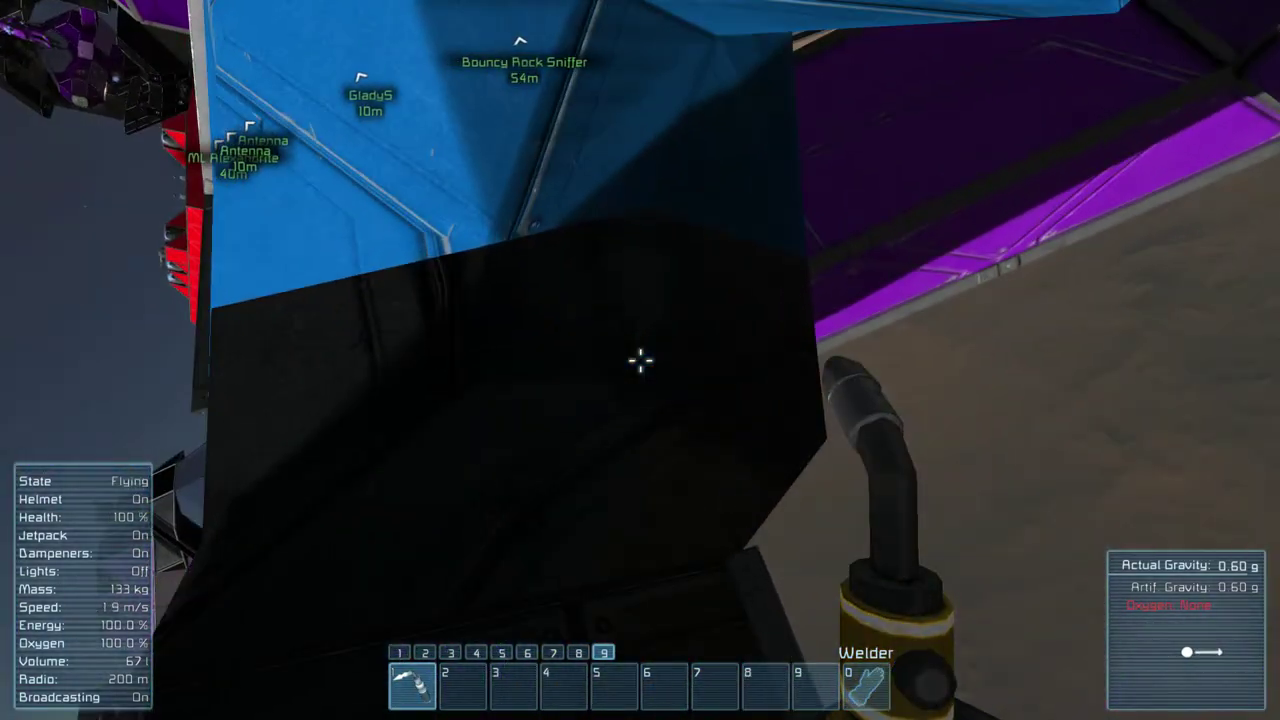
pyautogui.click(640, 361)
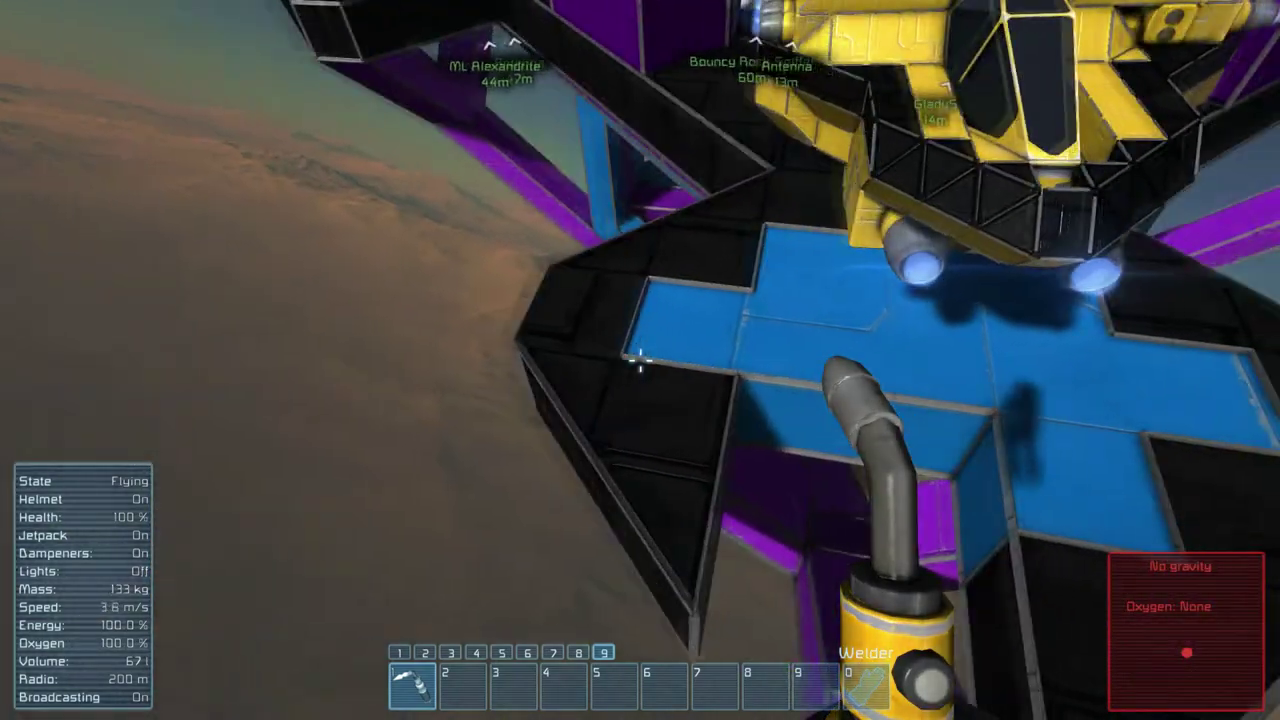
# - Place blue Light Armor Blocks from toolbar page 2 into the hull gaps, then holster
pyautogui.hotkey('ctrl', '2')
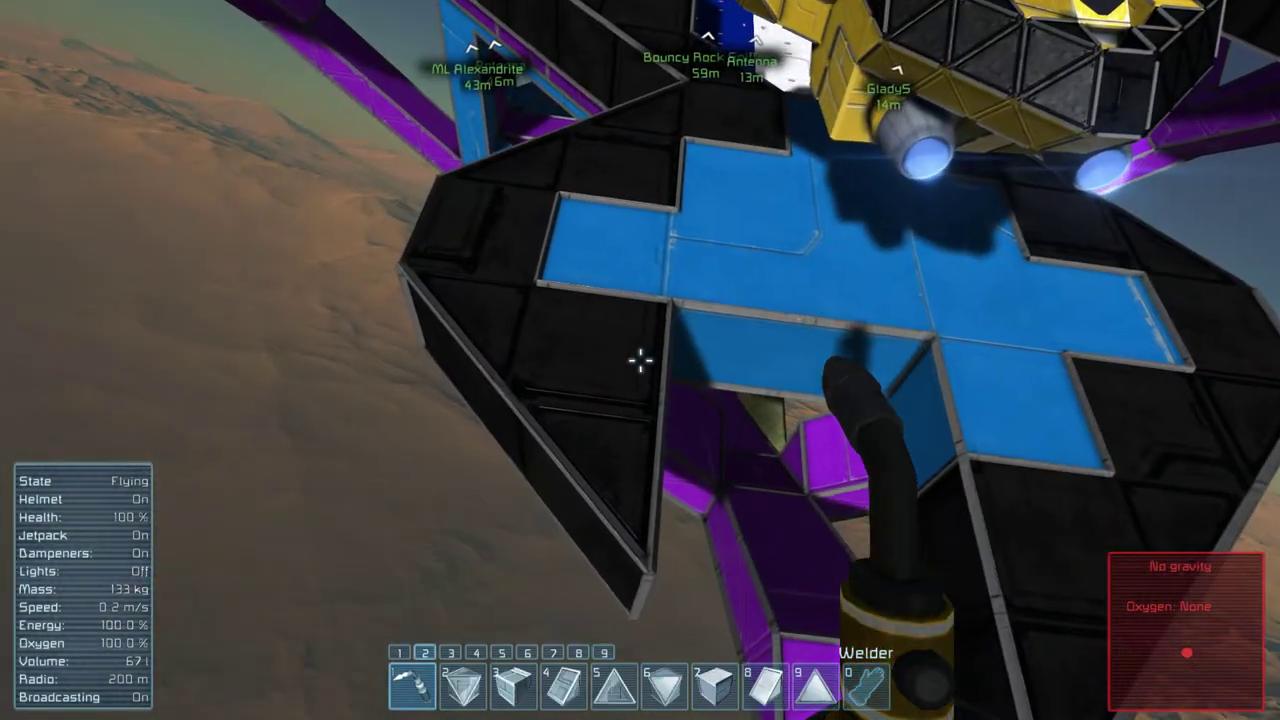
pyautogui.press('7')
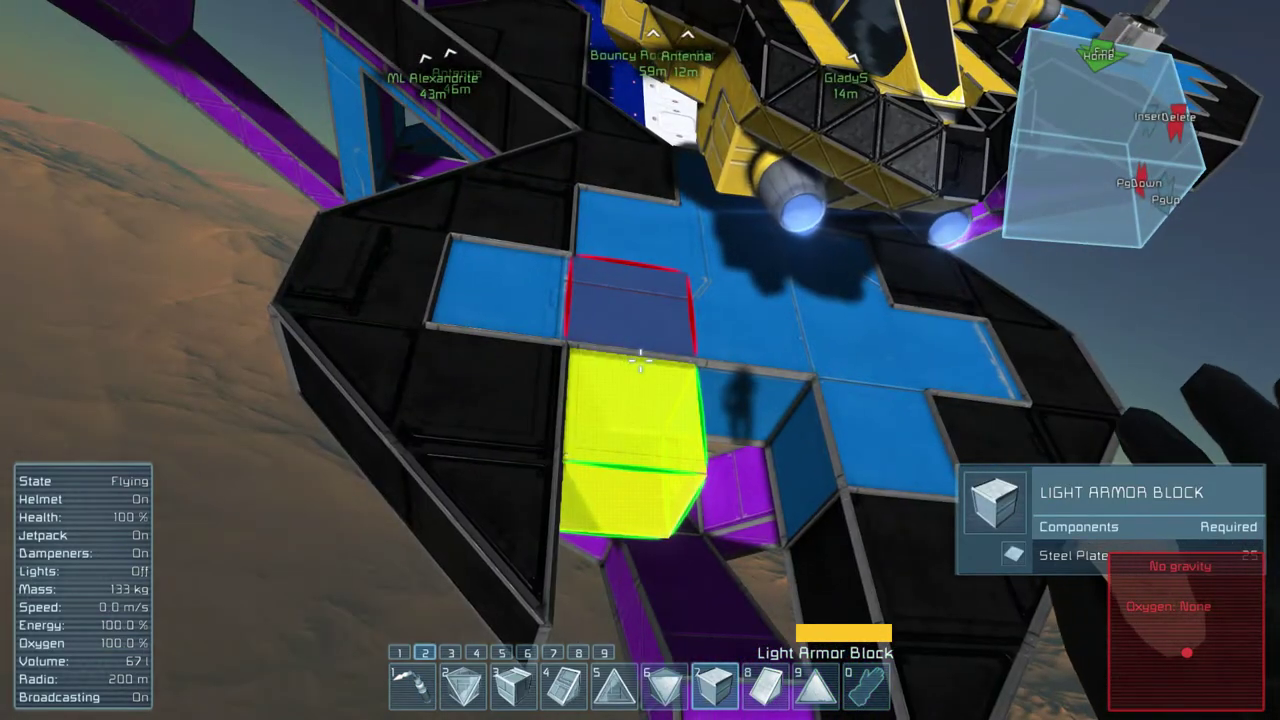
pyautogui.press(']')
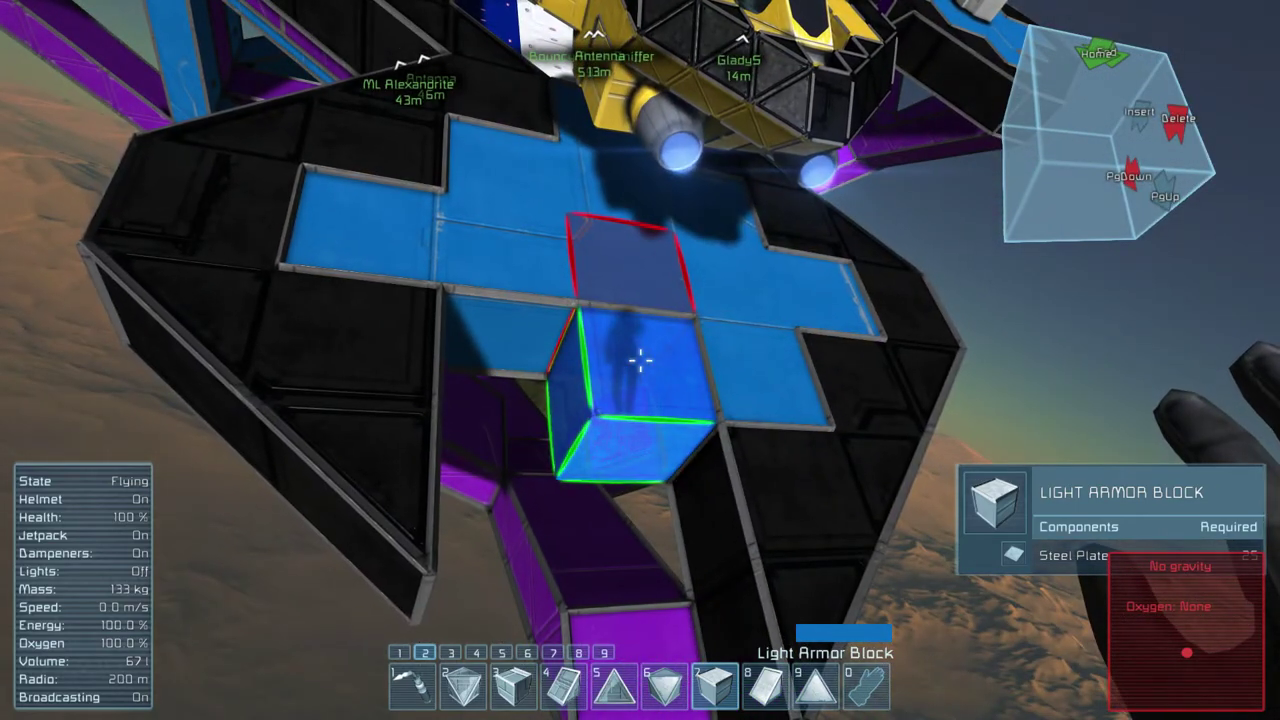
pyautogui.click(640, 360)
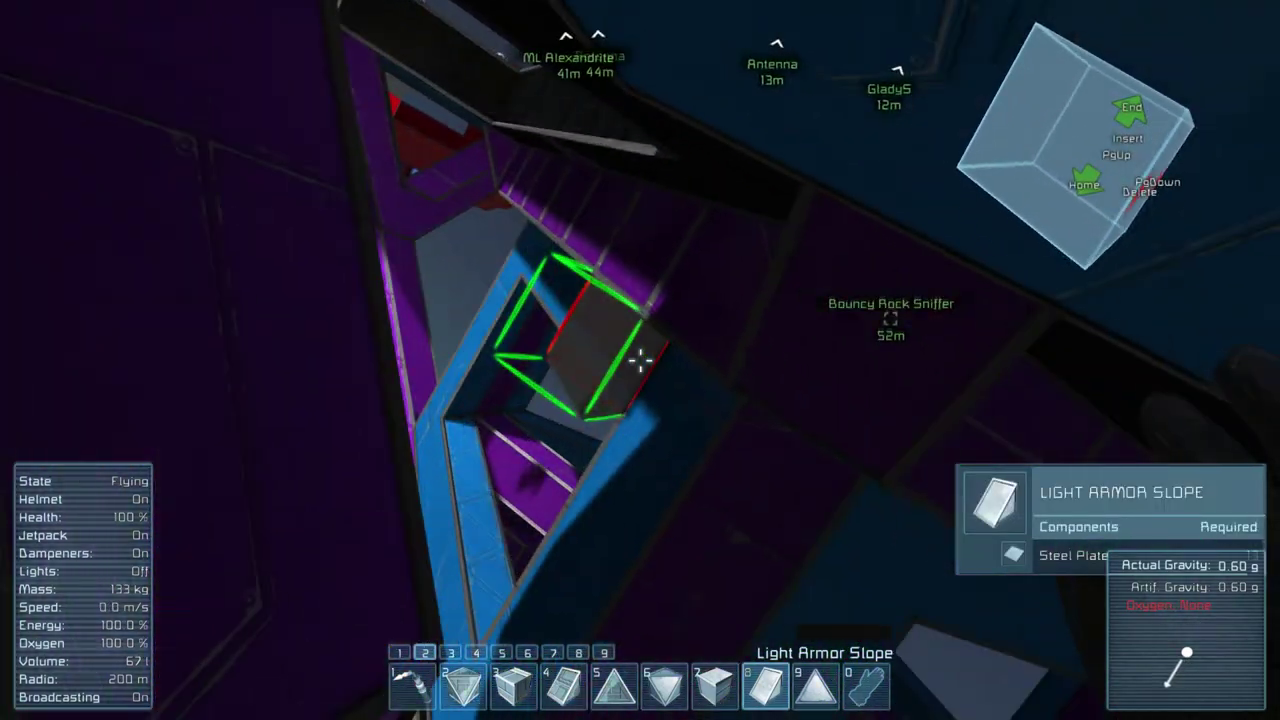
pyautogui.press('0')
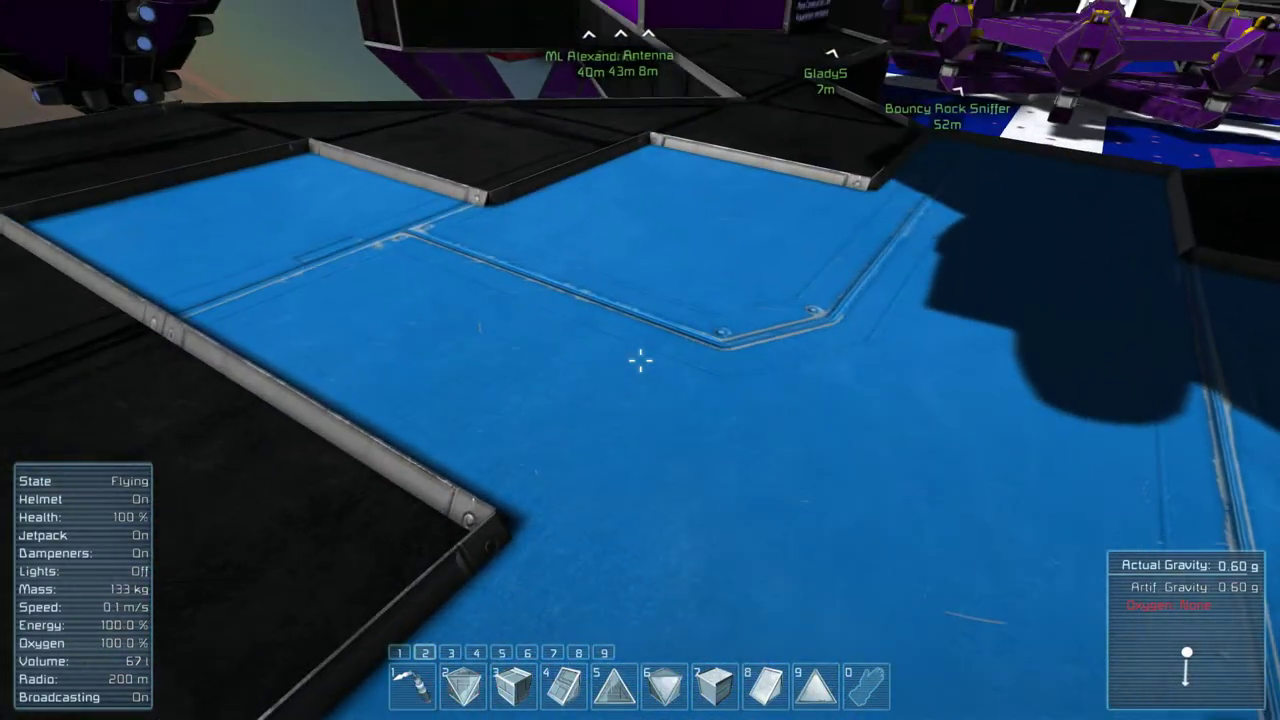
# - Spawn a 200mm missile container onto the blue deck and pick it up
pyautogui.hotkey('shift', 'F10')
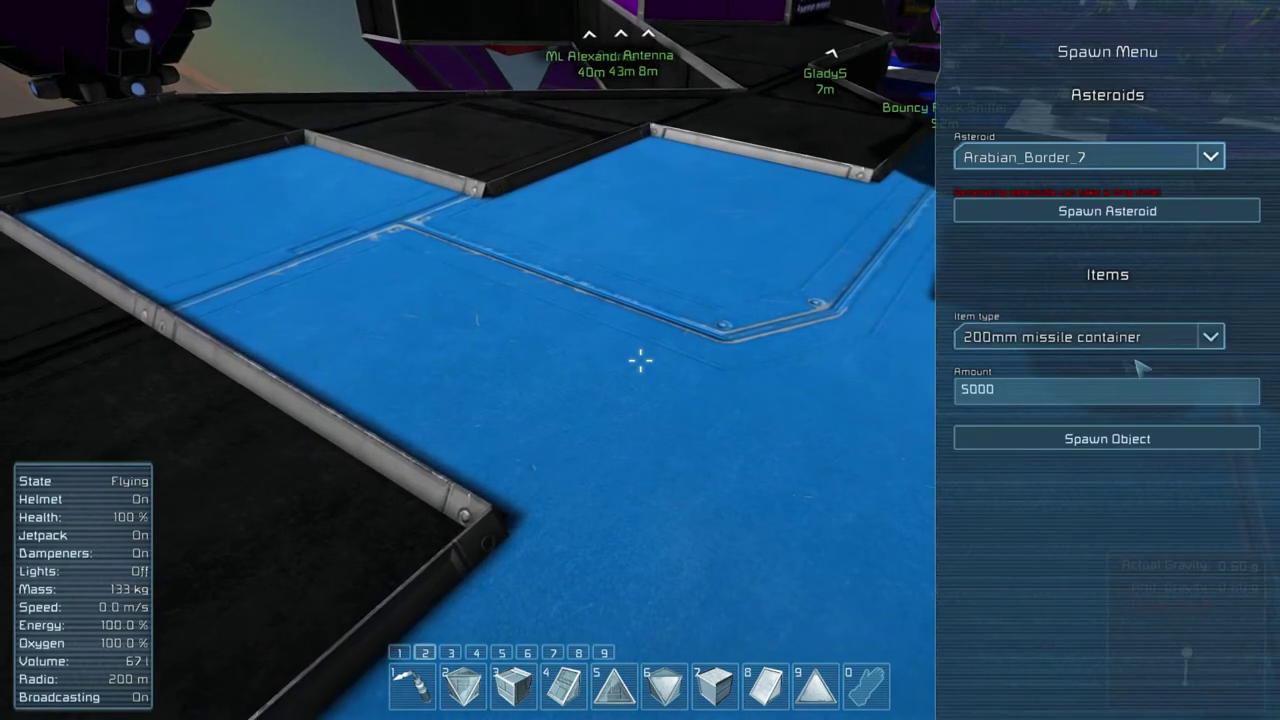
pyautogui.click(1211, 338)
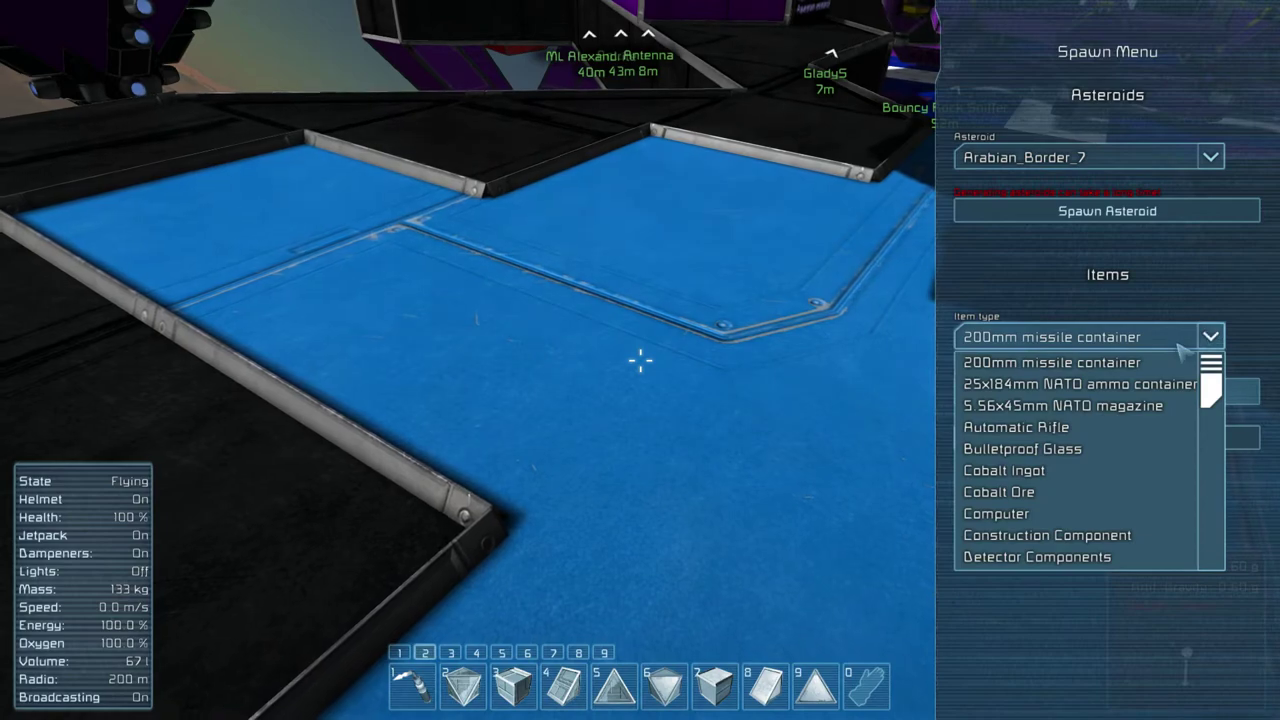
pyautogui.click(1104, 364)
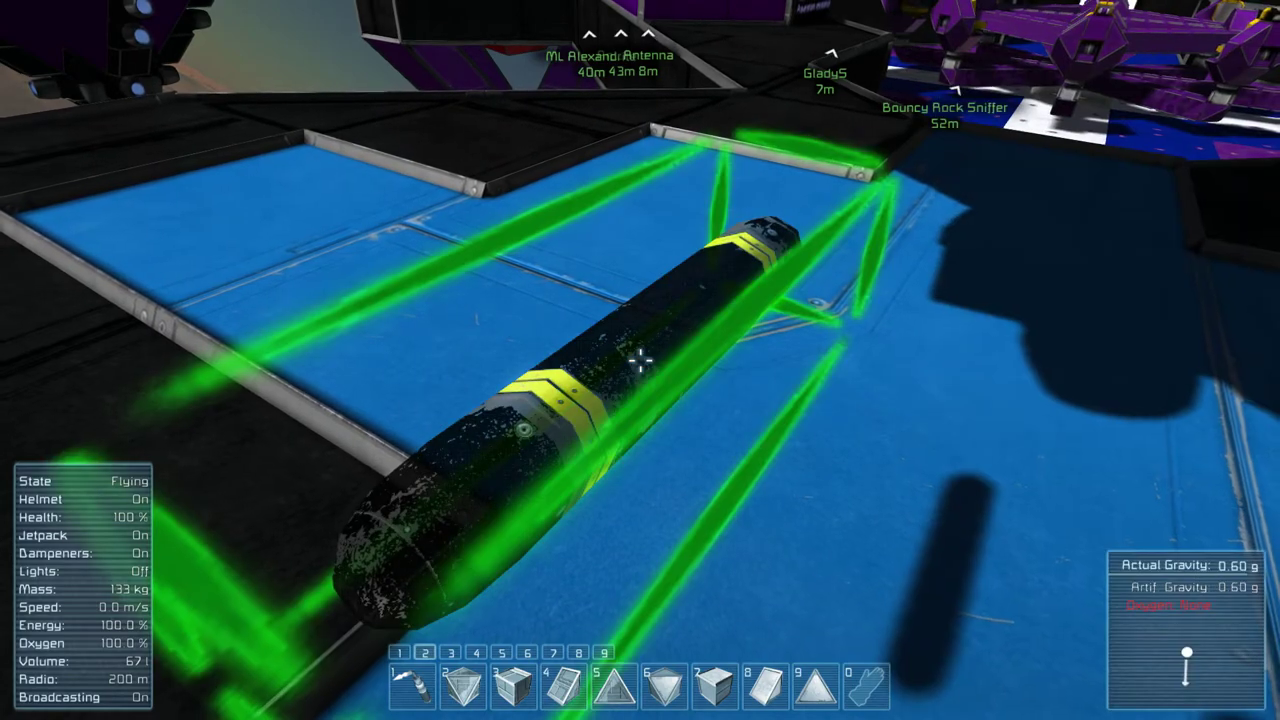
pyautogui.moveTo(640, 360); pyautogui.dragTo(640, 360)
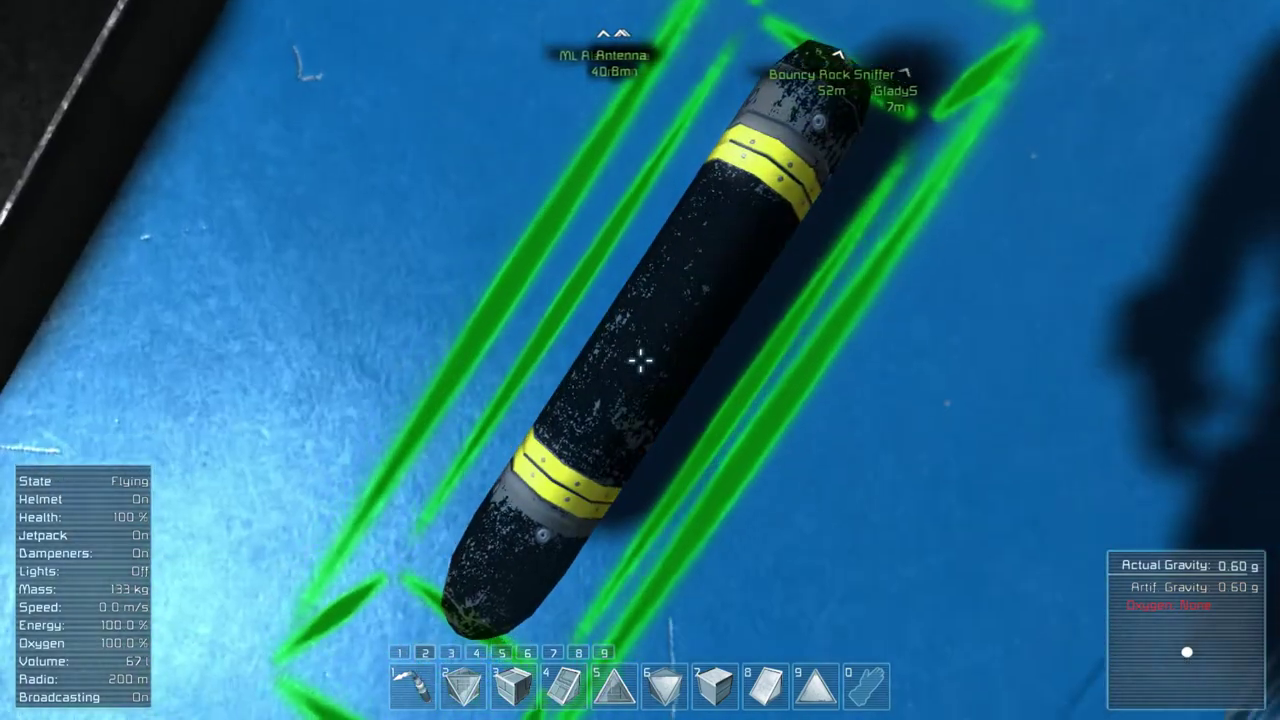
pyautogui.click(640, 360)
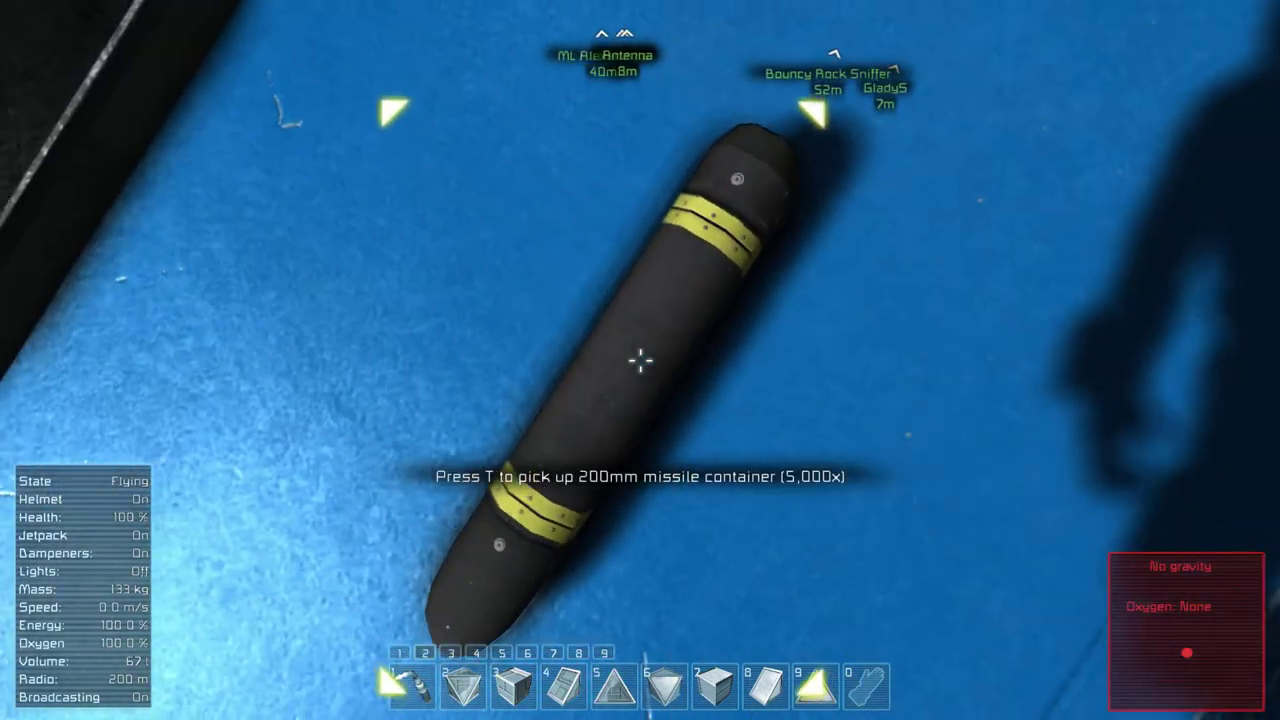
pyautogui.press('t')
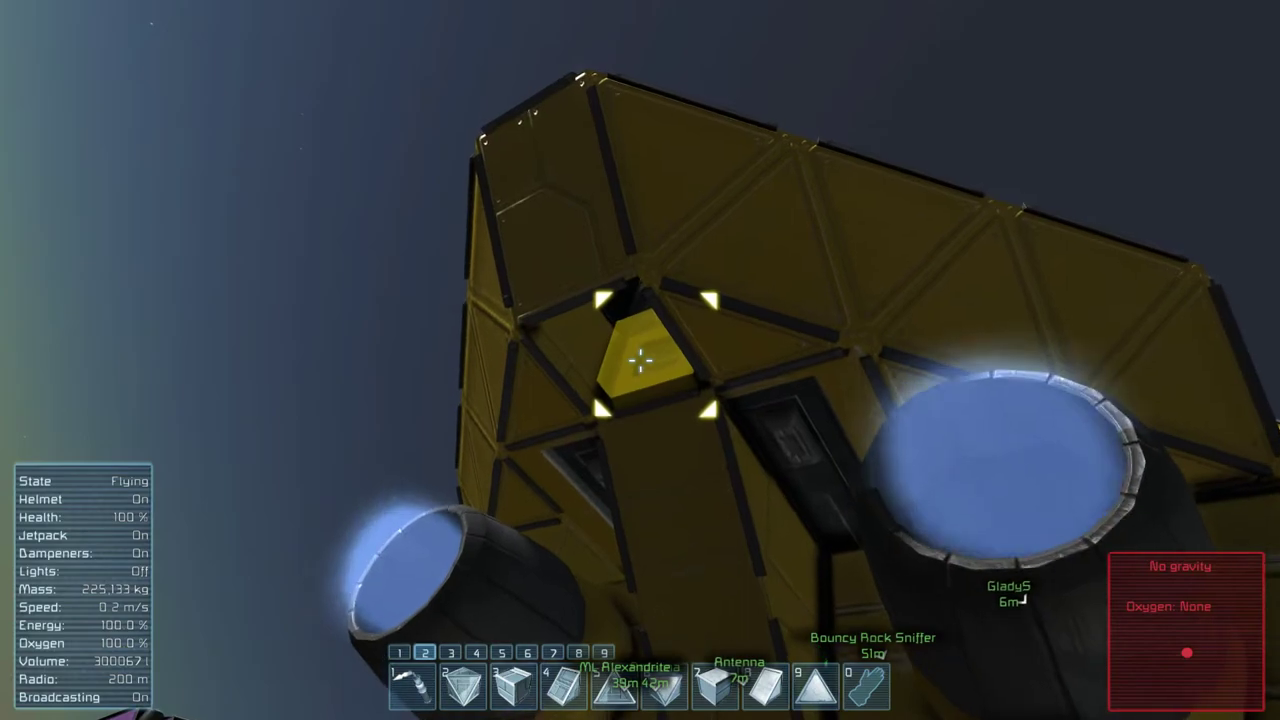
# - Store the missiles in the Large Cargo Container and load 20 rockets into each of the rear and front launchers
pyautogui.press('k')
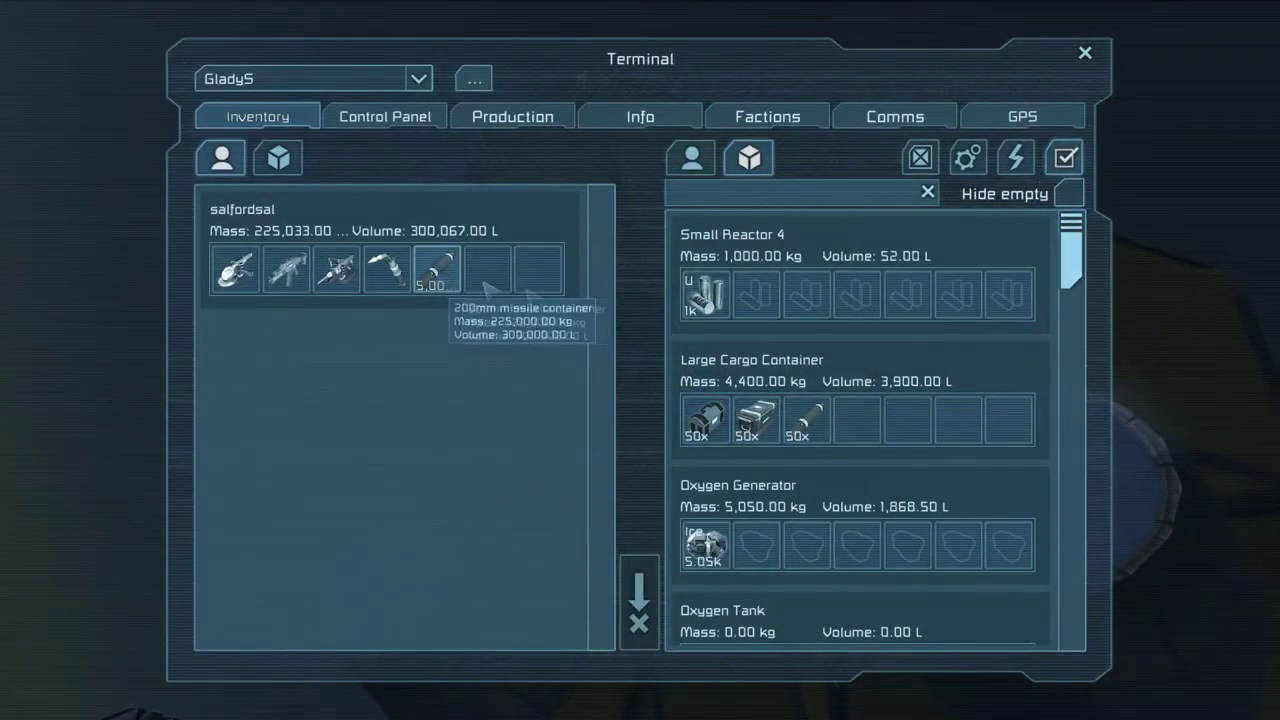
pyautogui.moveTo(1072, 265); pyautogui.dragTo(1072, 285)
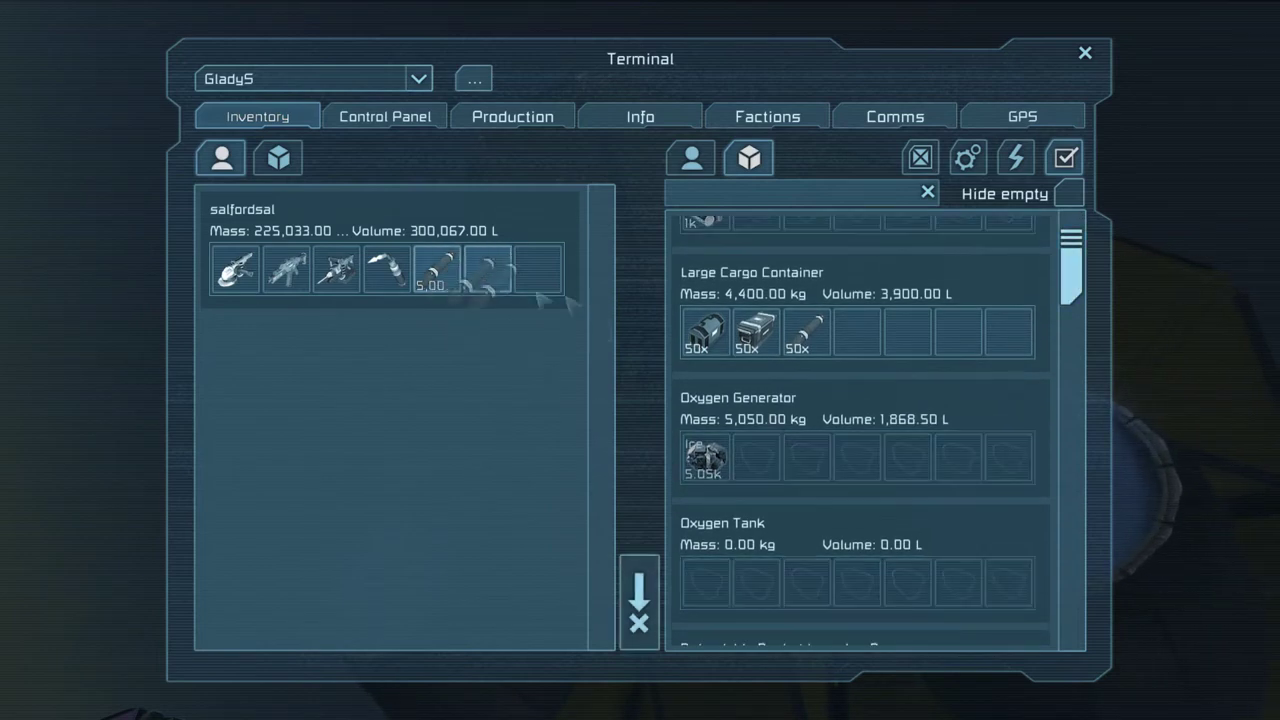
pyautogui.moveTo(435, 270); pyautogui.dragTo(858, 333)
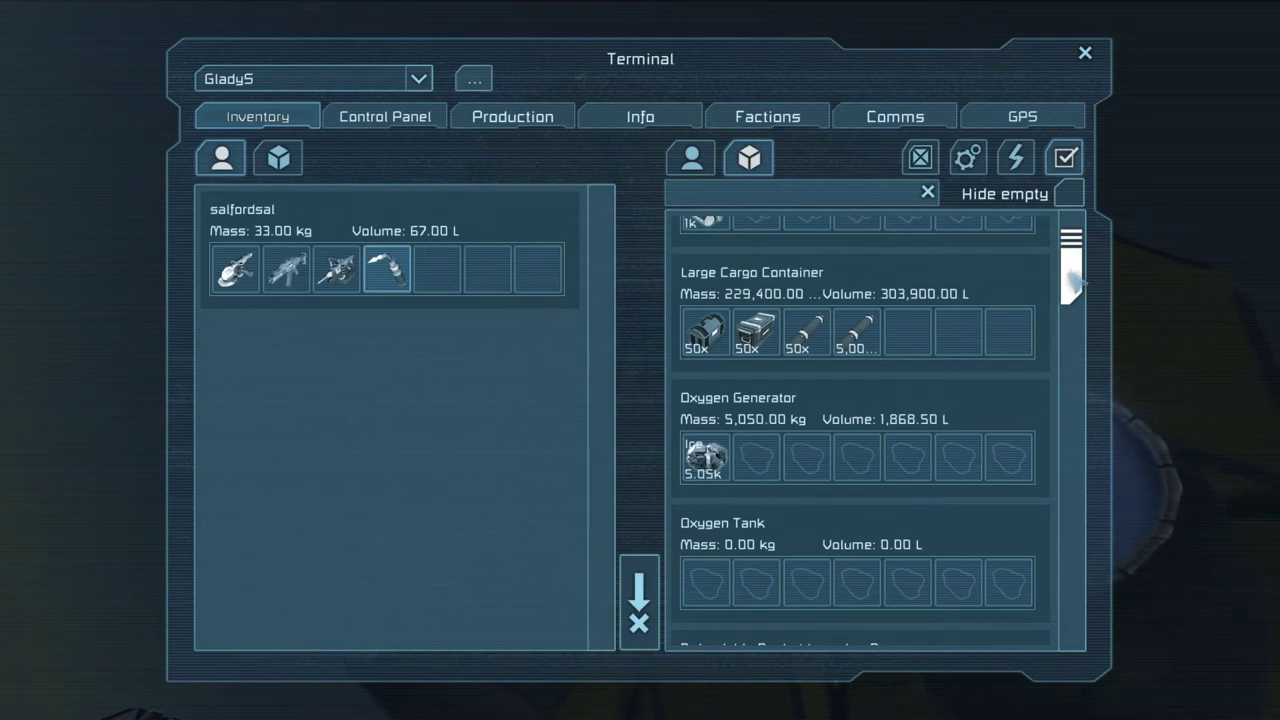
pyautogui.moveTo(1072, 285); pyautogui.dragTo(1072, 270)
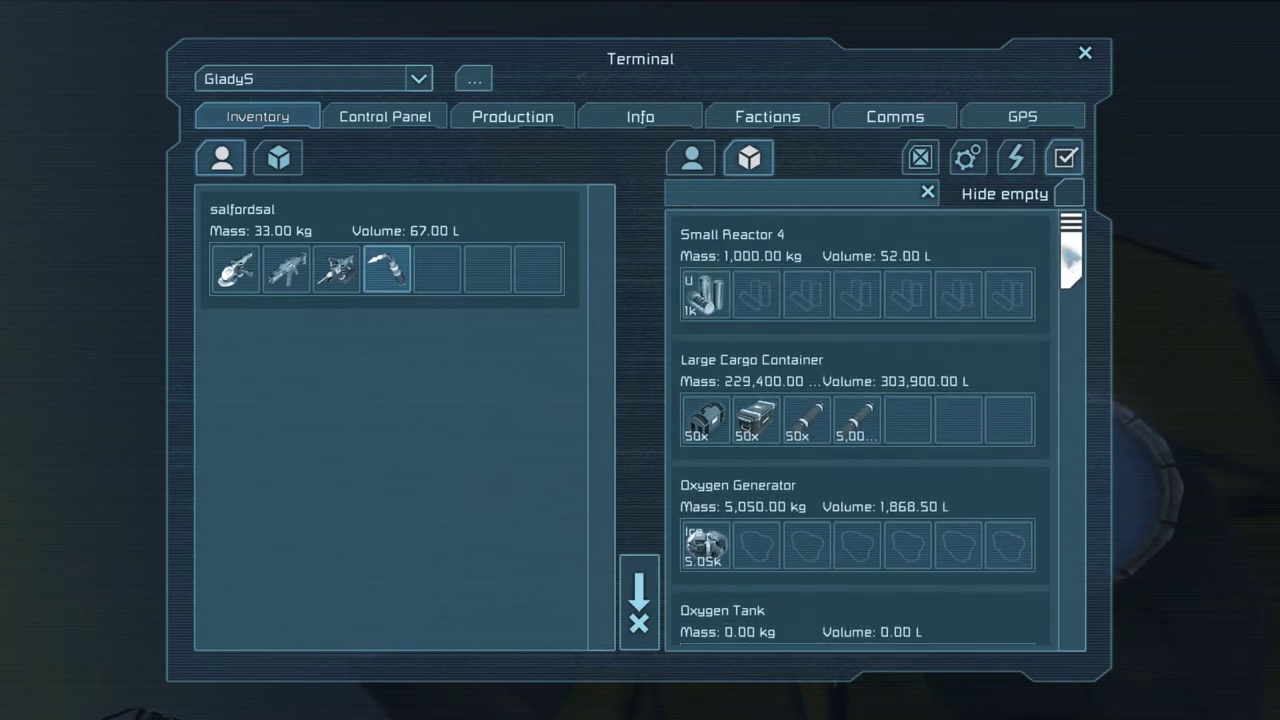
pyautogui.moveTo(1072, 262)
pyautogui.mouseDown()
pyautogui.moveTo(1072, 290)
pyautogui.moveTo(1072, 278)
pyautogui.mouseUp()
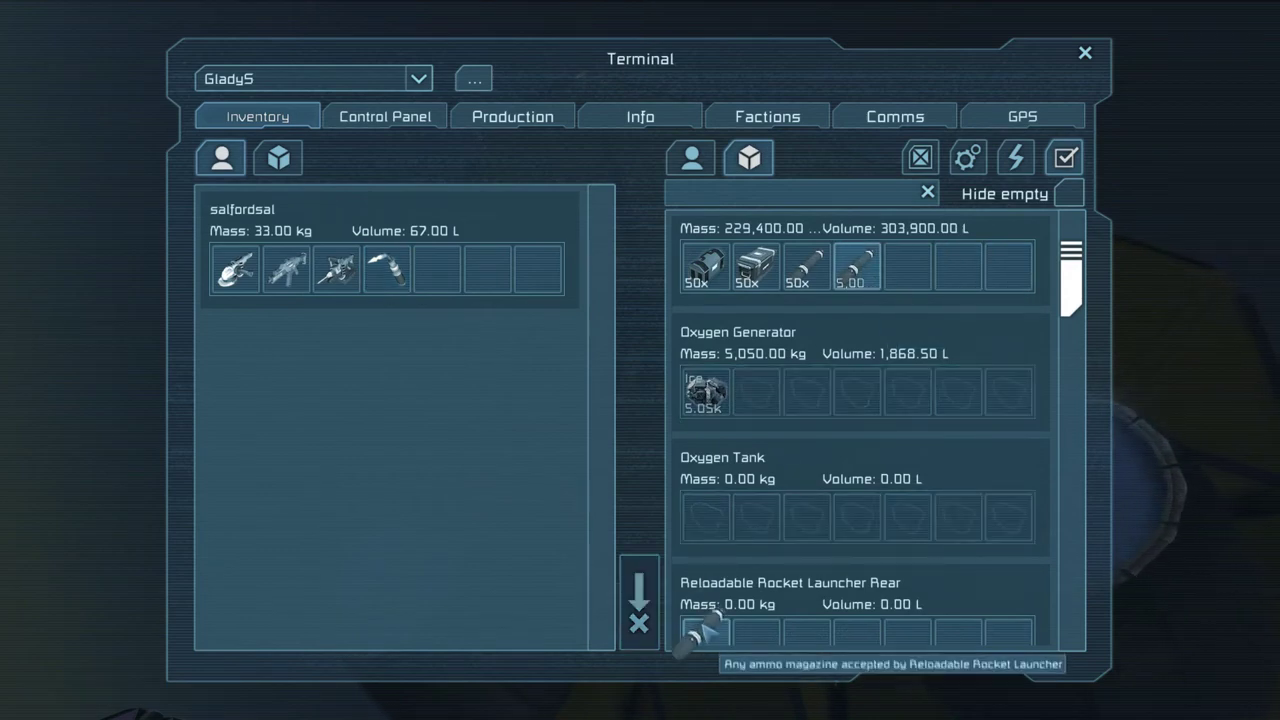
pyautogui.moveTo(857, 268); pyautogui.dragTo(705, 632)
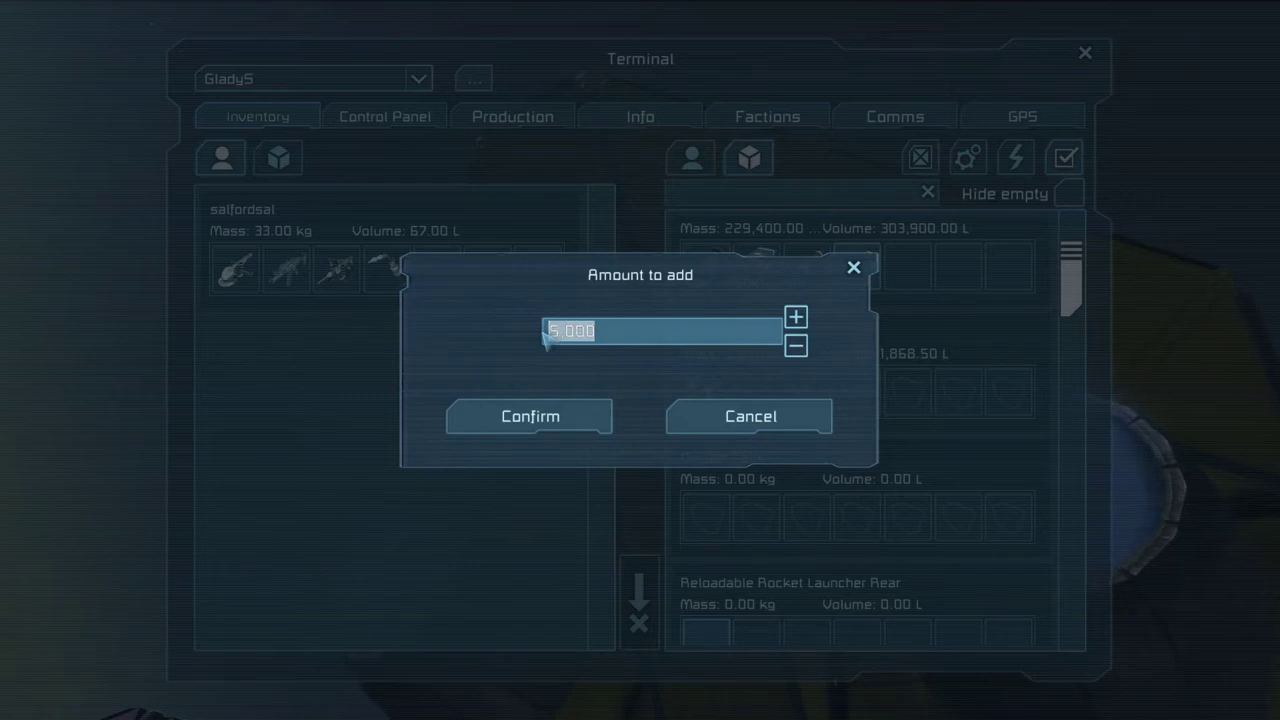
pyautogui.write('20')
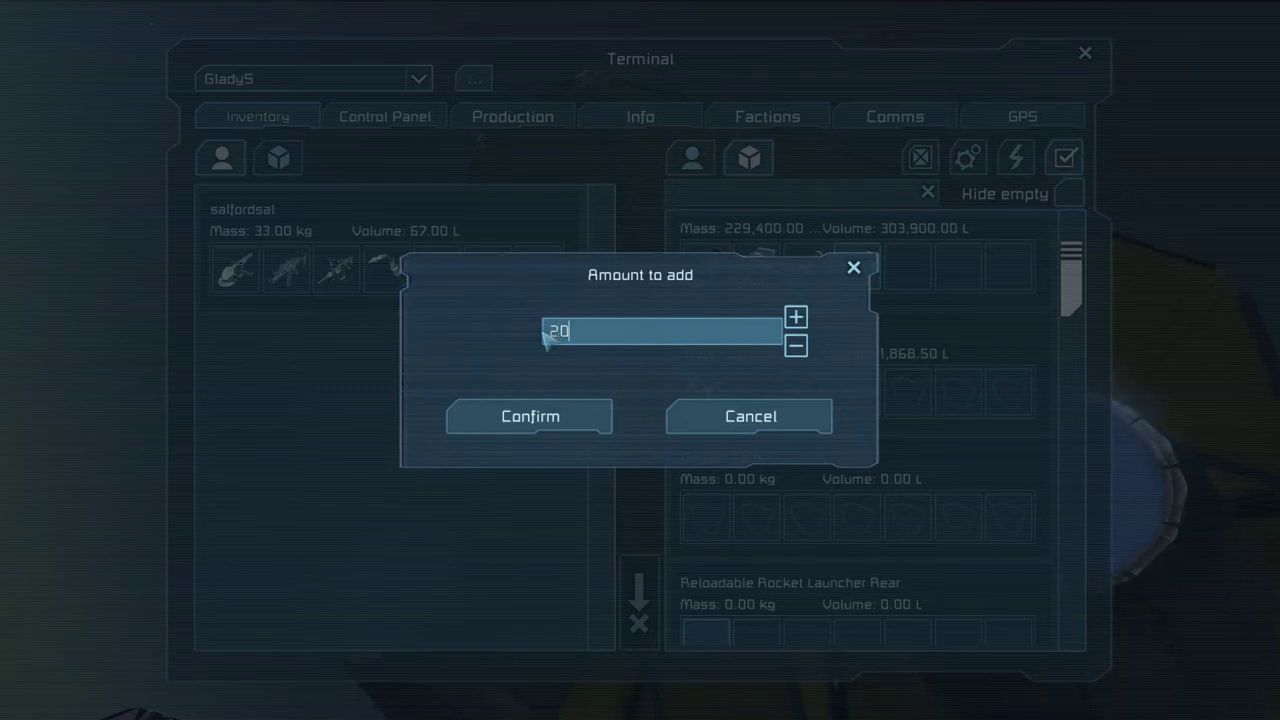
pyautogui.click(530, 416)
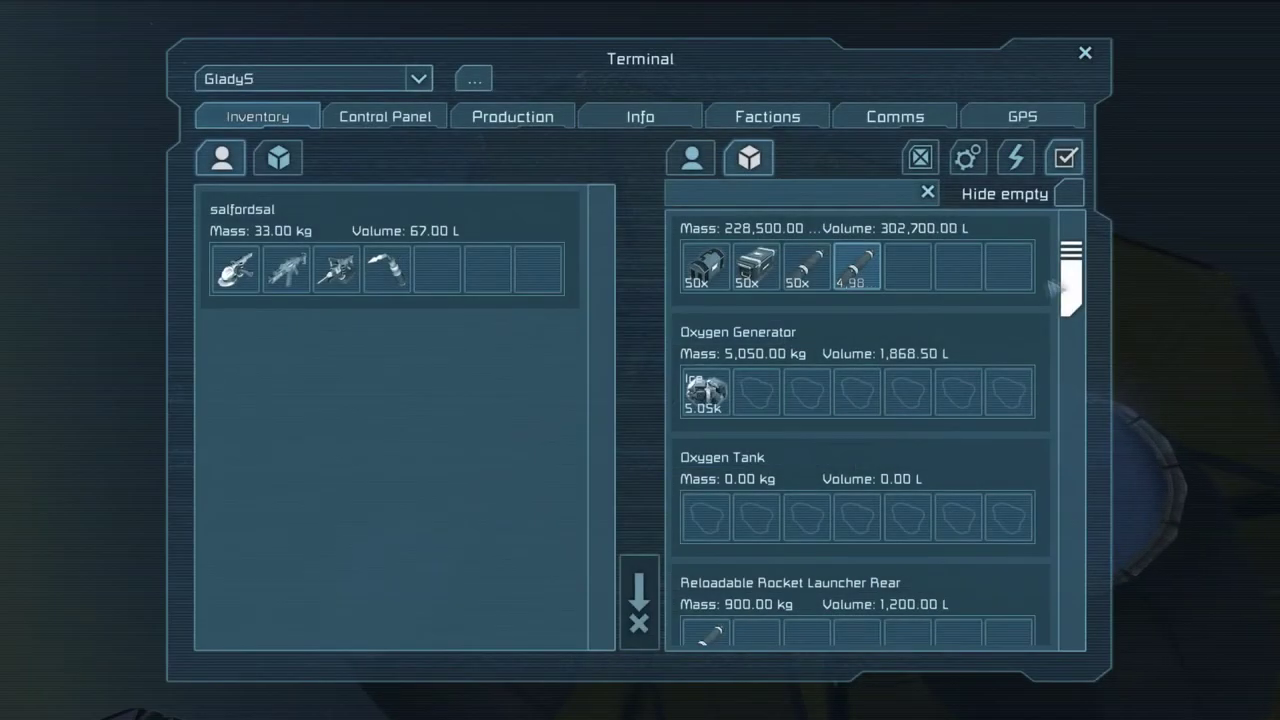
pyautogui.moveTo(1072, 275); pyautogui.dragTo(1072, 318)
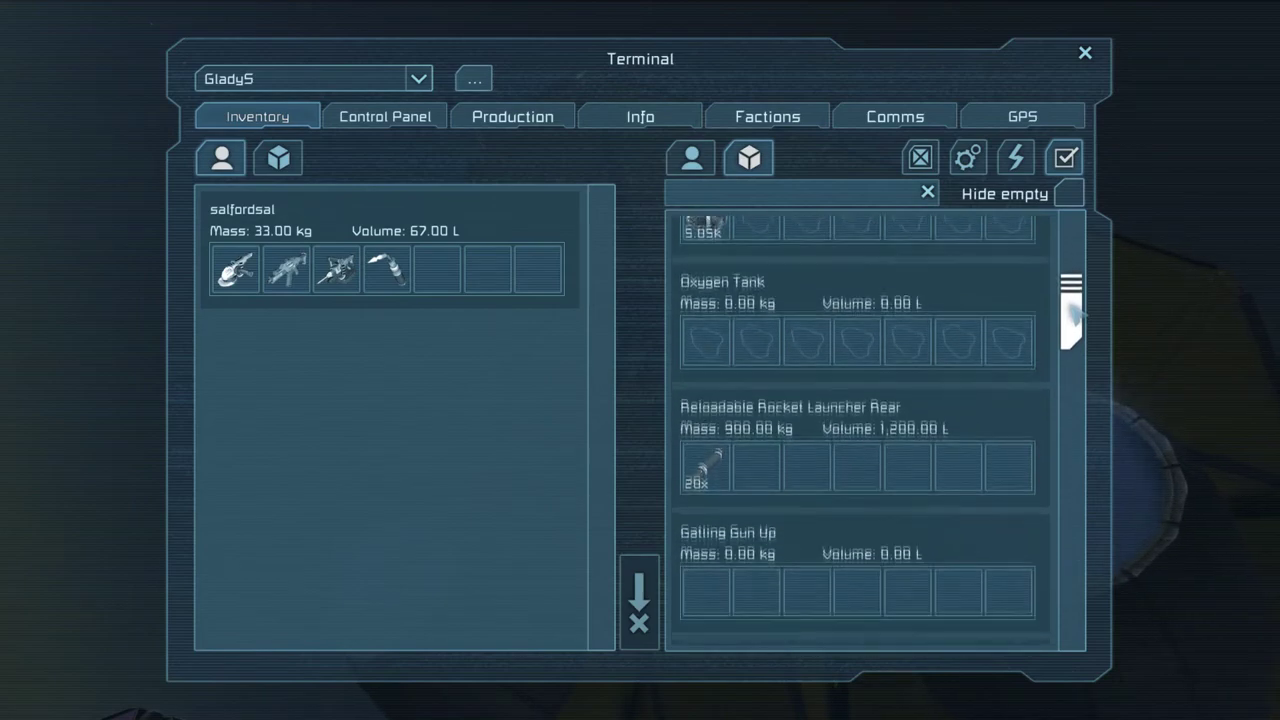
pyautogui.click(278, 158)
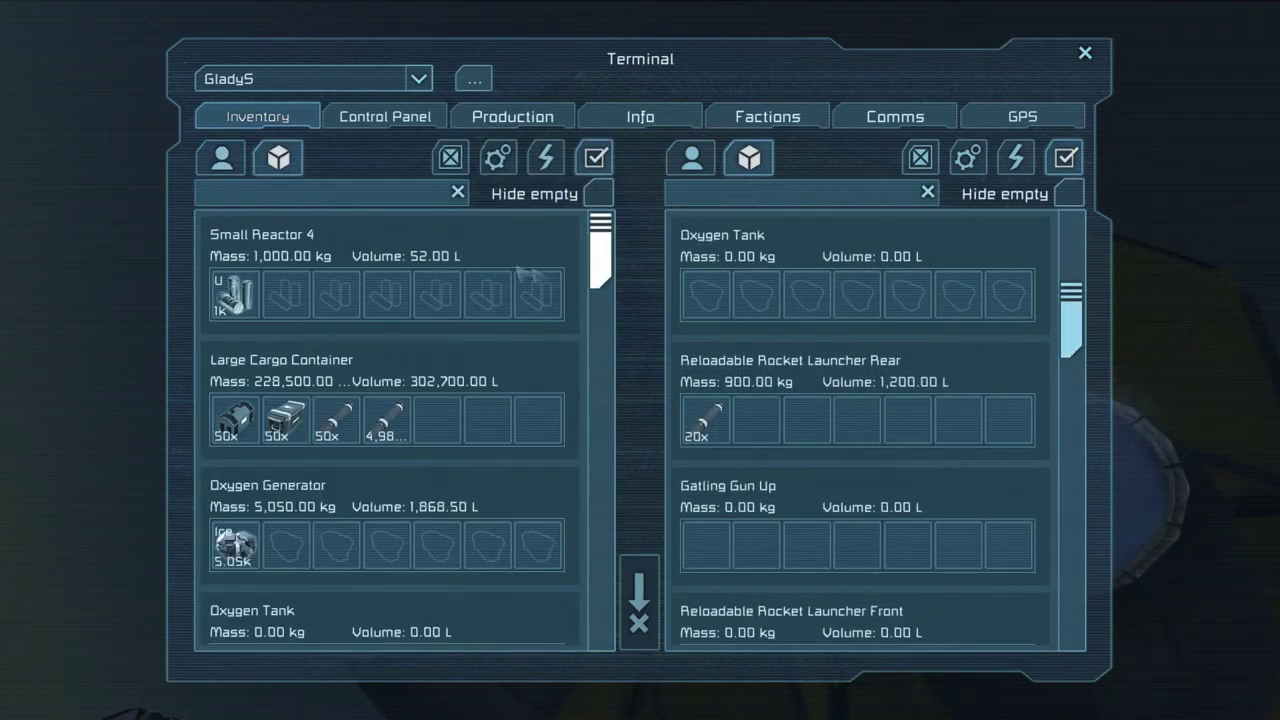
pyautogui.moveTo(601, 250); pyautogui.dragTo(612, 312)
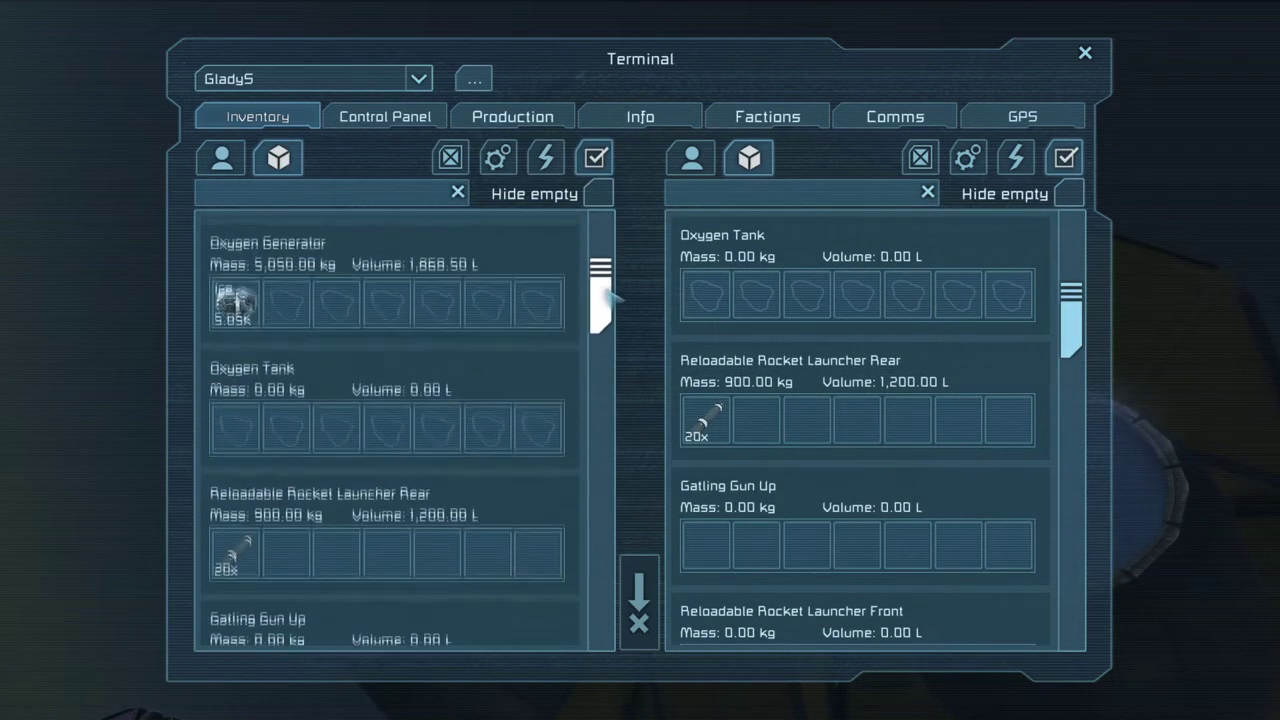
pyautogui.moveTo(612, 312); pyautogui.dragTo(617, 352)
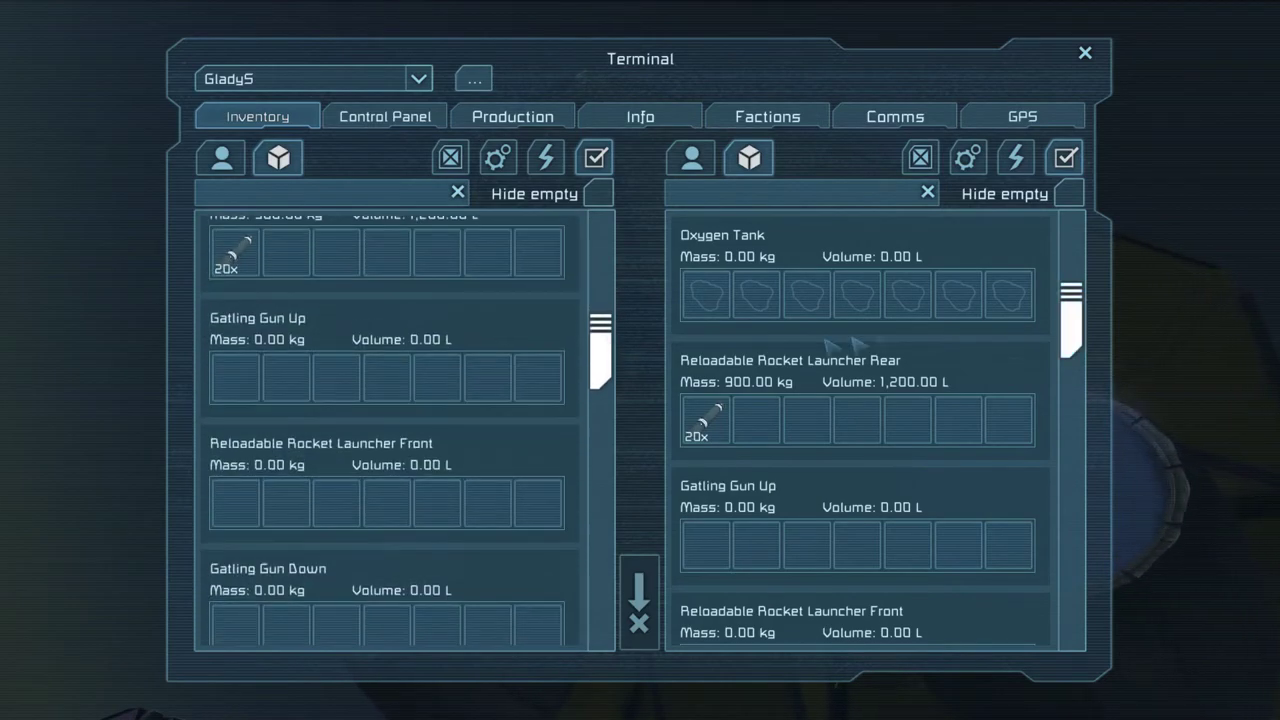
pyautogui.moveTo(1071, 330); pyautogui.dragTo(1072, 290)
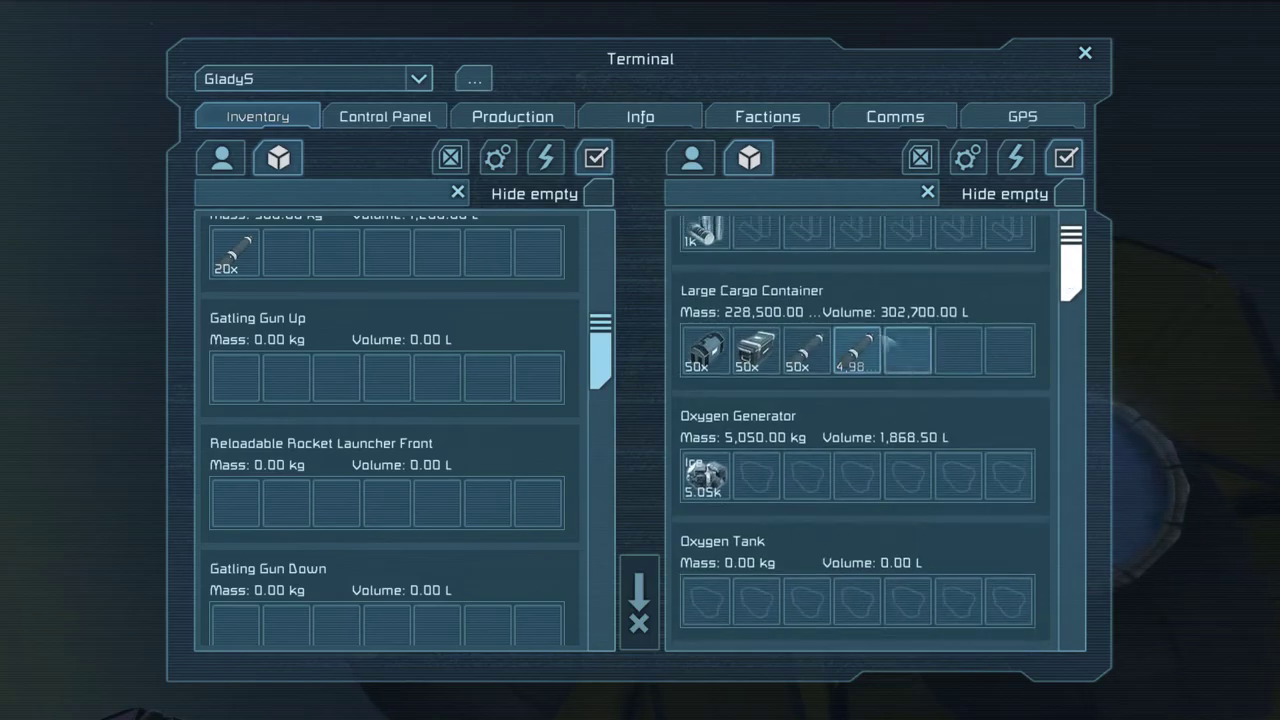
pyautogui.moveTo(858, 330); pyautogui.dragTo(487, 500)
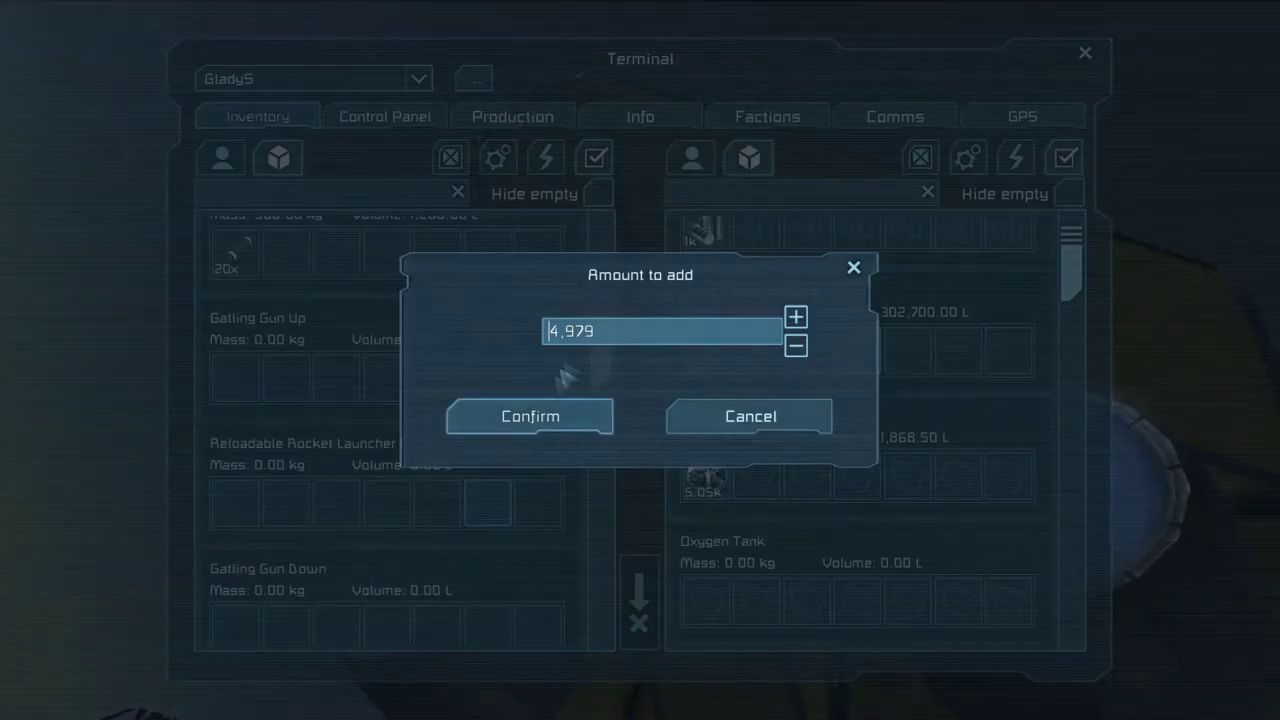
pyautogui.click(600, 331)
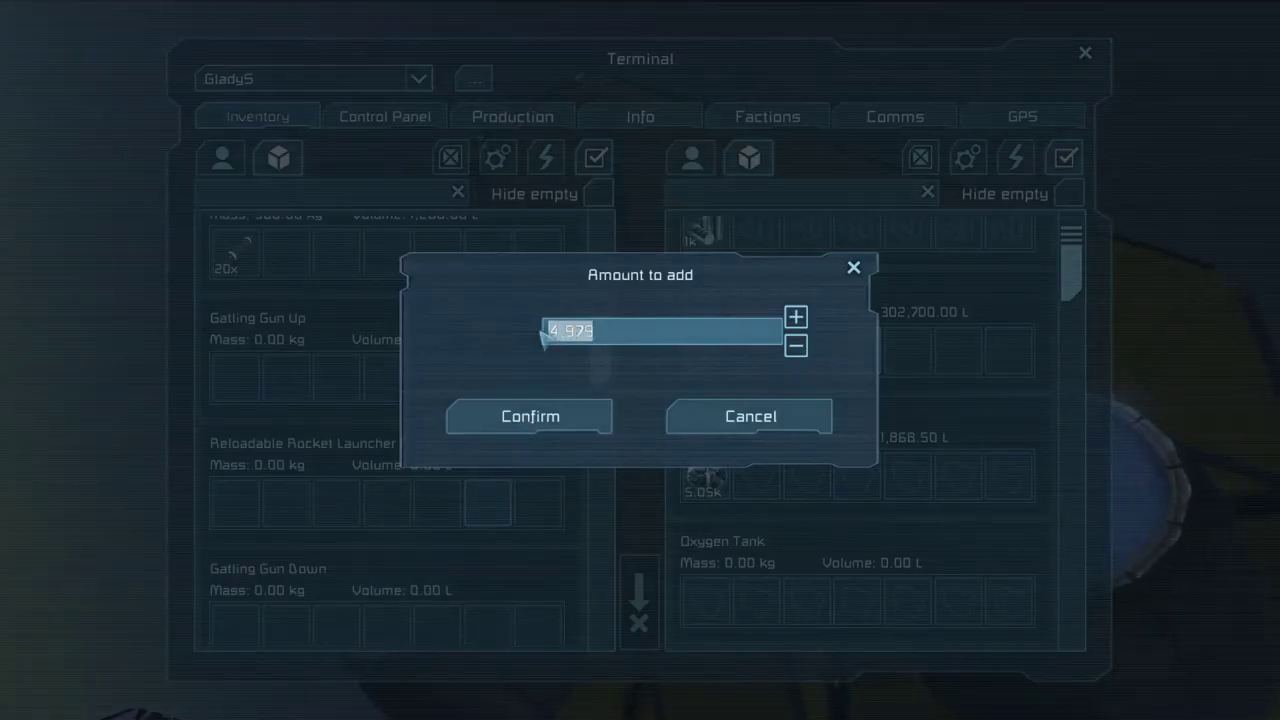
pyautogui.write('20')
pyautogui.click(530, 416)
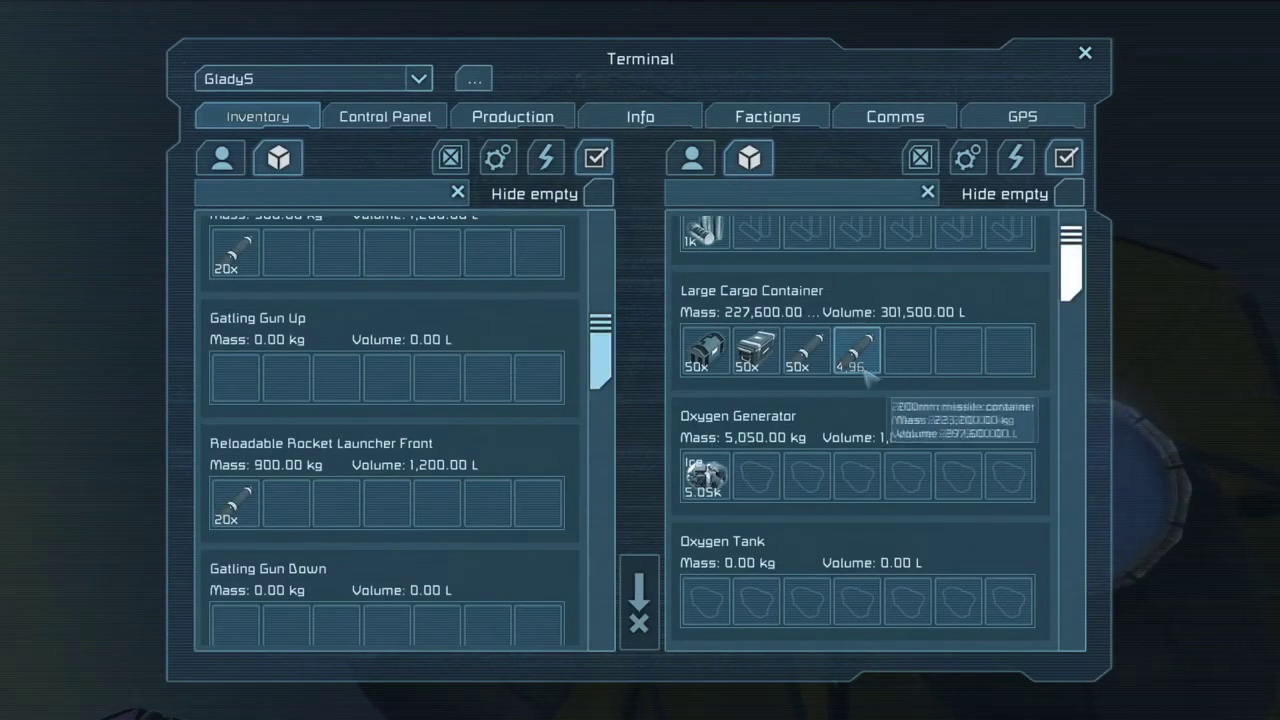
# - Split off 500 missile containers to keep in cargo and move the 4.5k remainder to the character
pyautogui.moveTo(856, 353); pyautogui.dragTo(822, 358)
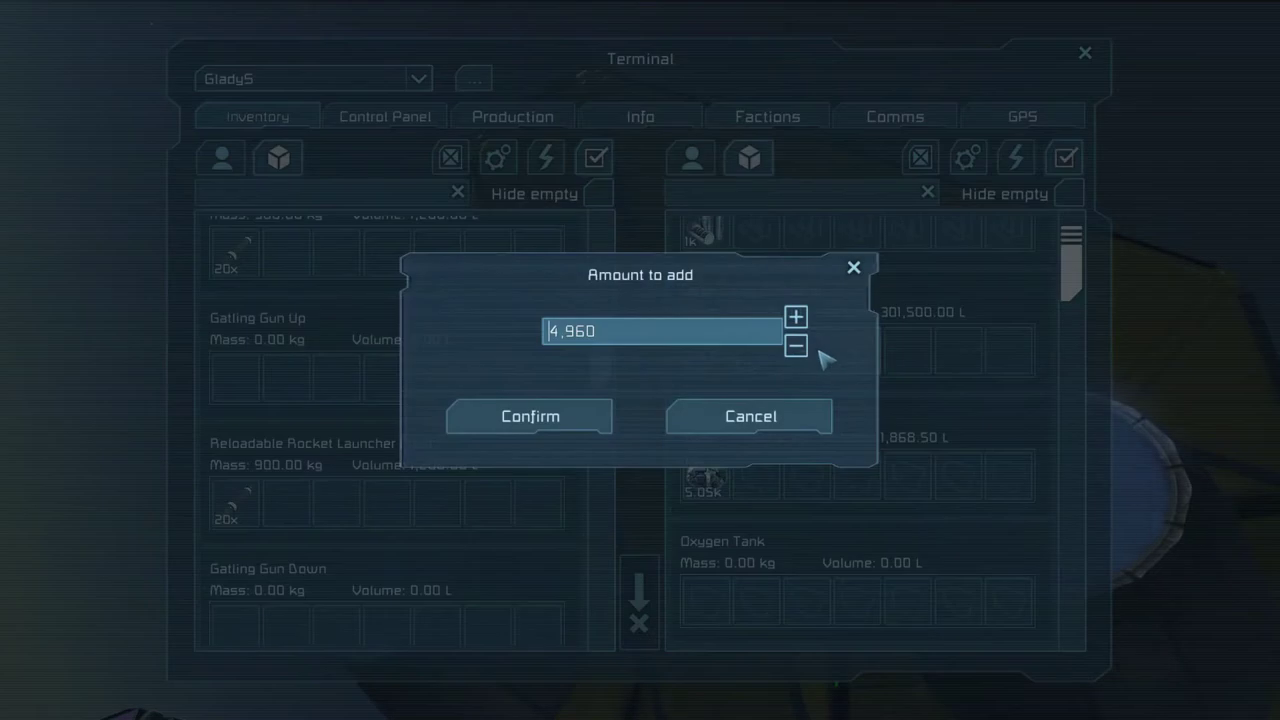
pyautogui.click(750, 416)
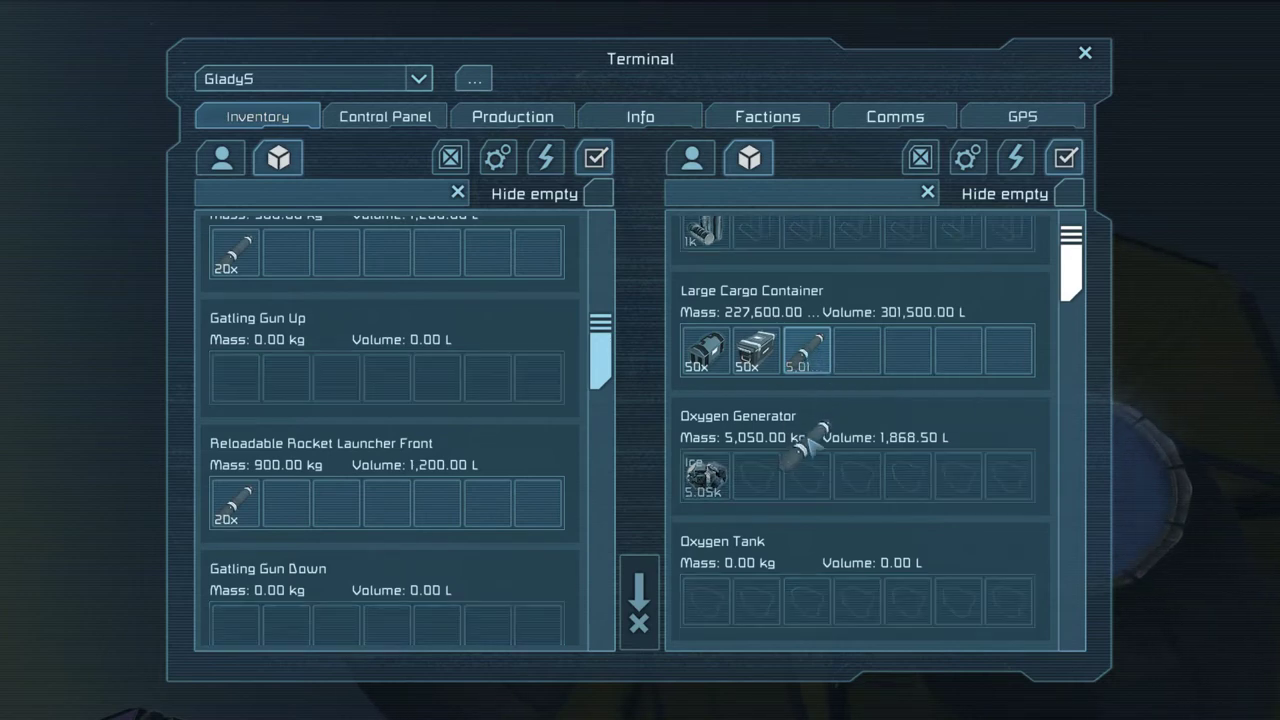
pyautogui.moveTo(808, 352); pyautogui.dragTo(858, 350)
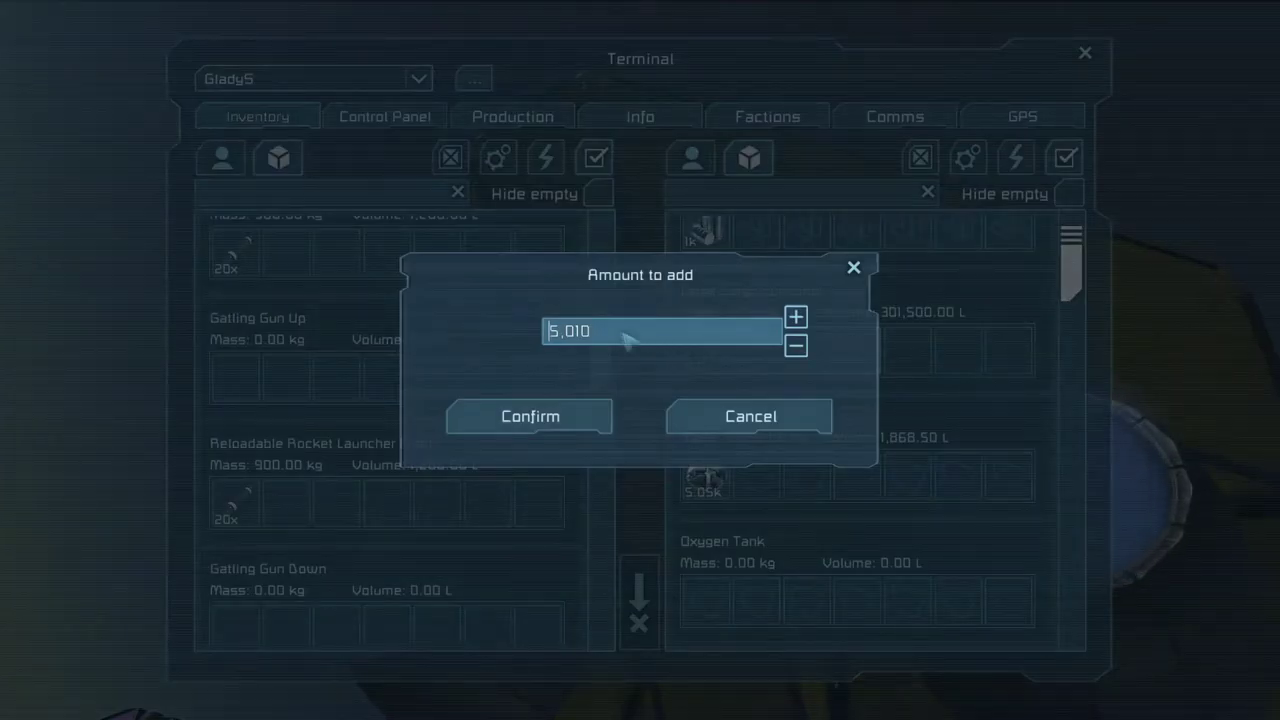
pyautogui.moveTo(592, 331); pyautogui.dragTo(546, 331)
pyautogui.write('500')
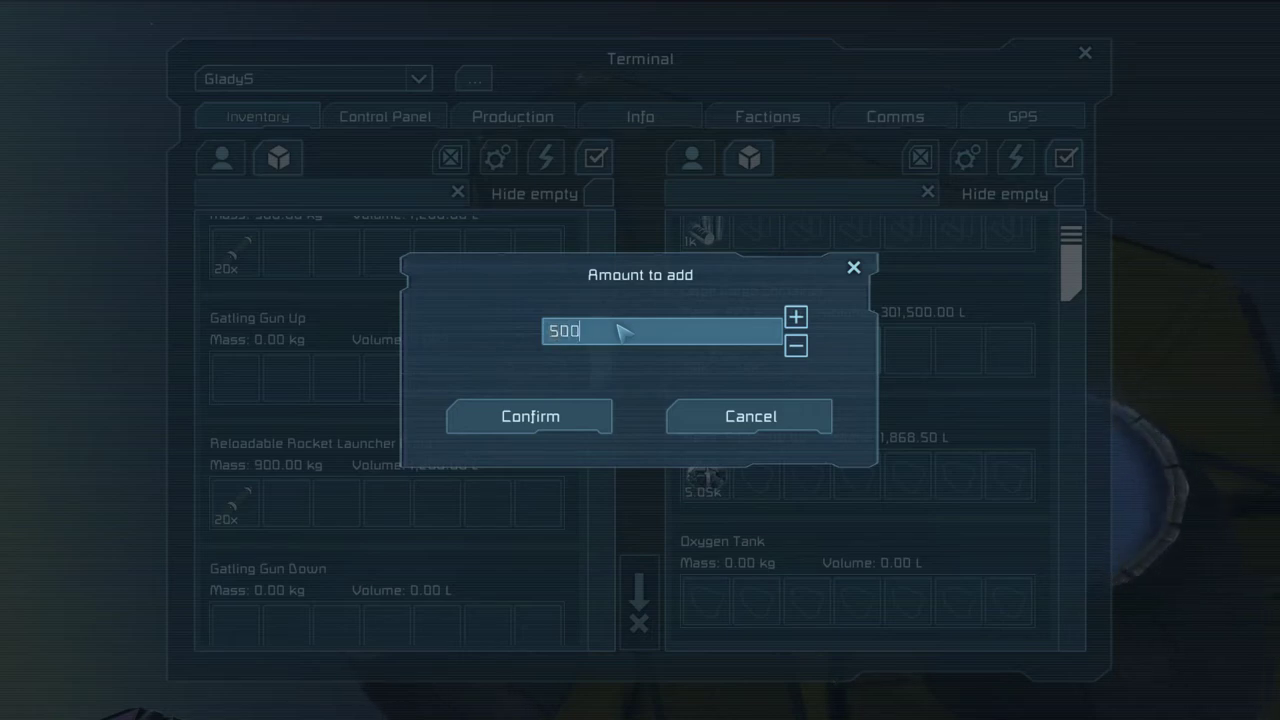
pyautogui.click(558, 416)
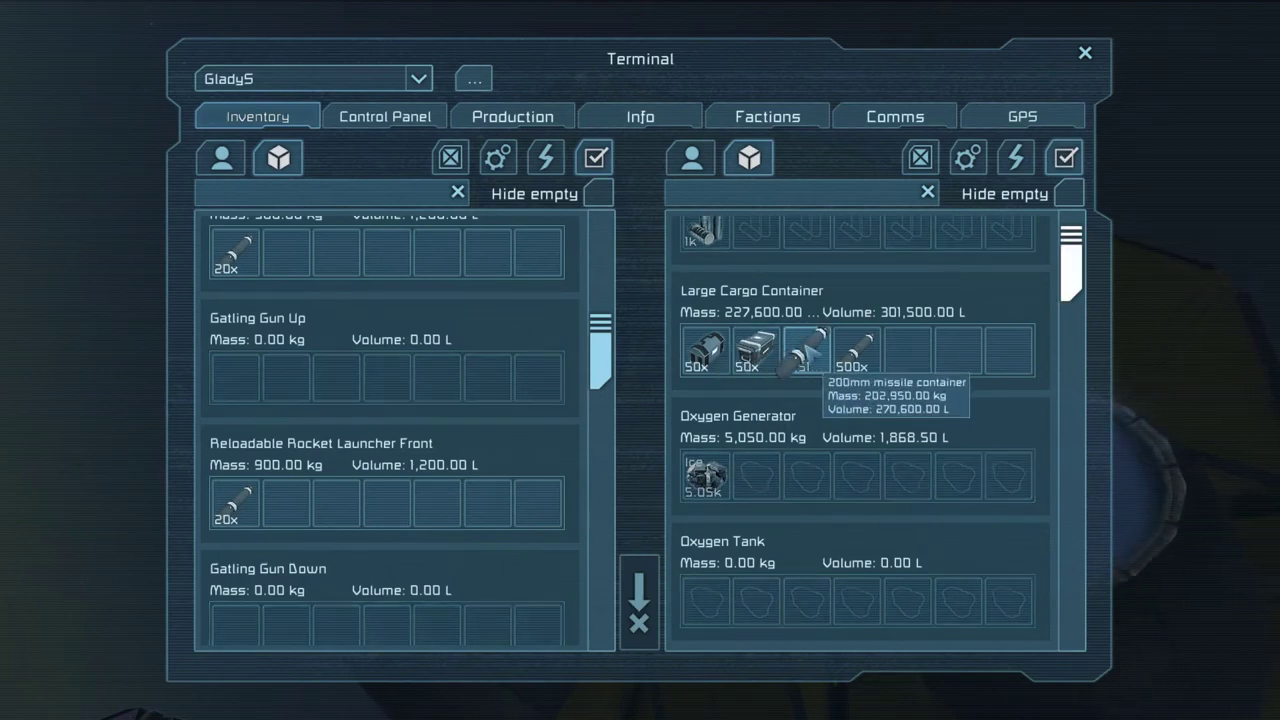
pyautogui.click(222, 158)
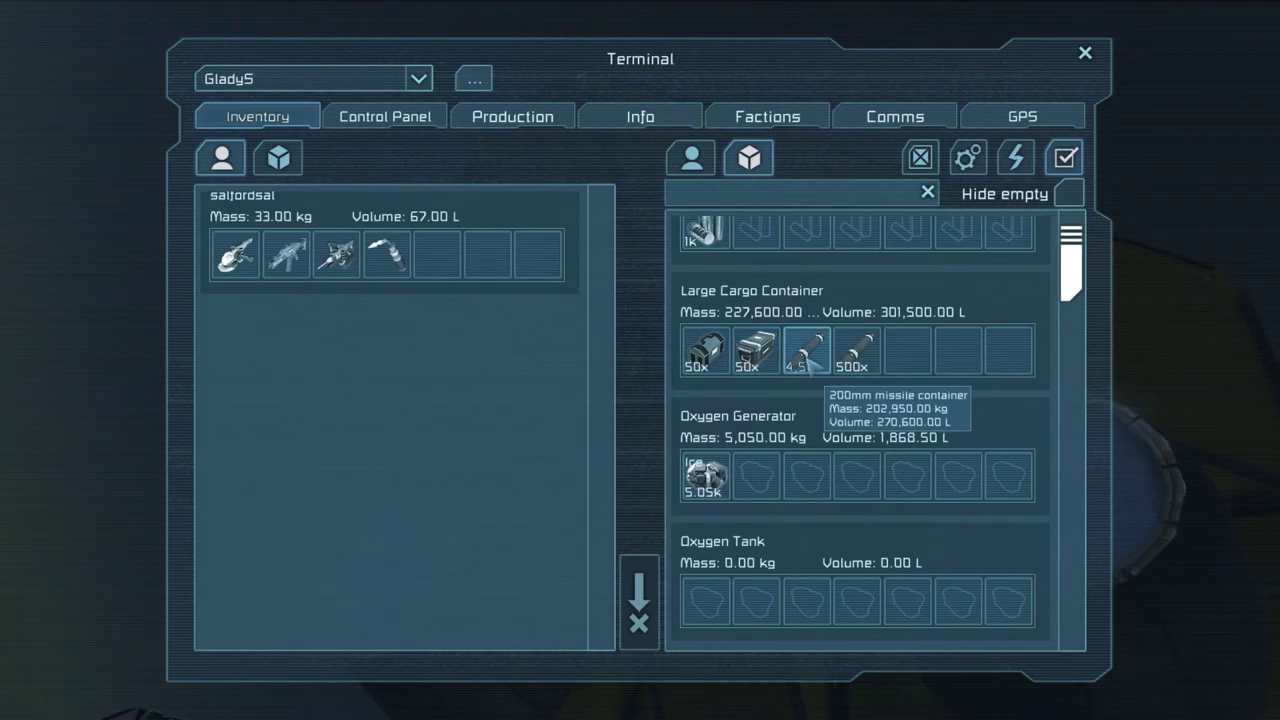
pyautogui.moveTo(806, 352)
pyautogui.mouseDown()
pyautogui.moveTo(555, 270)
pyautogui.moveTo(438, 256)
pyautogui.mouseUp()
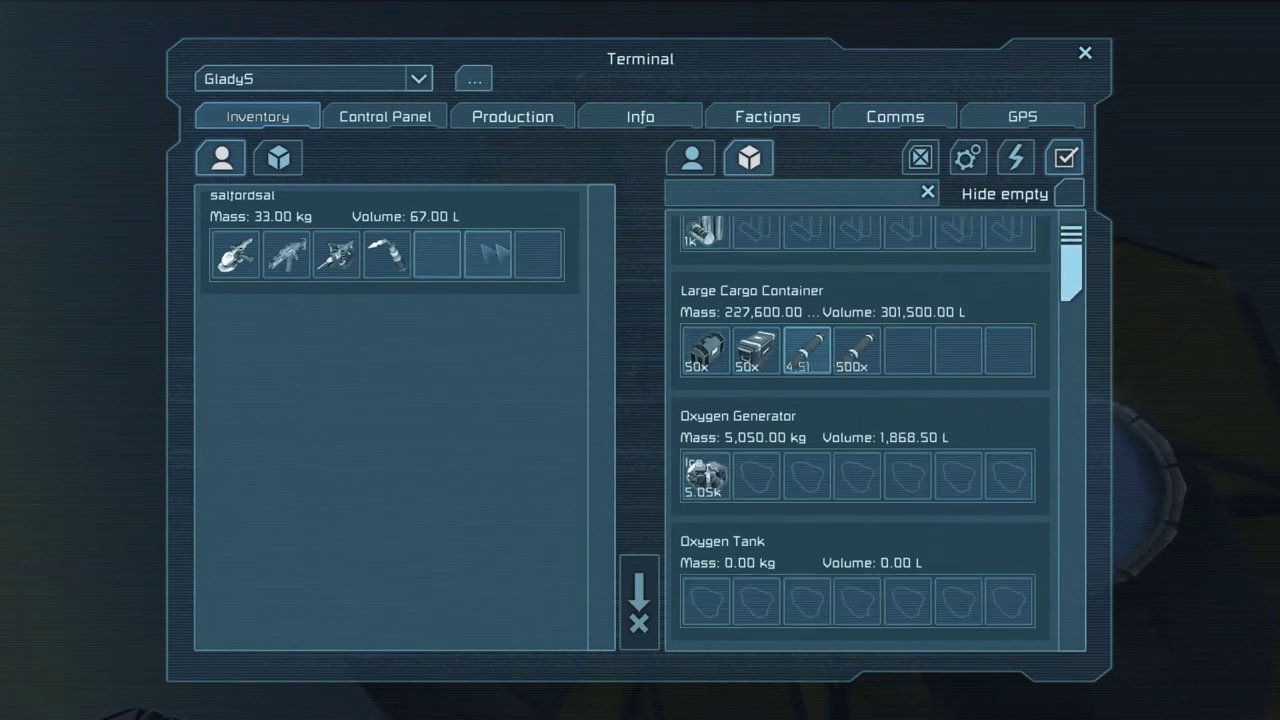
pyautogui.click(1085, 53)
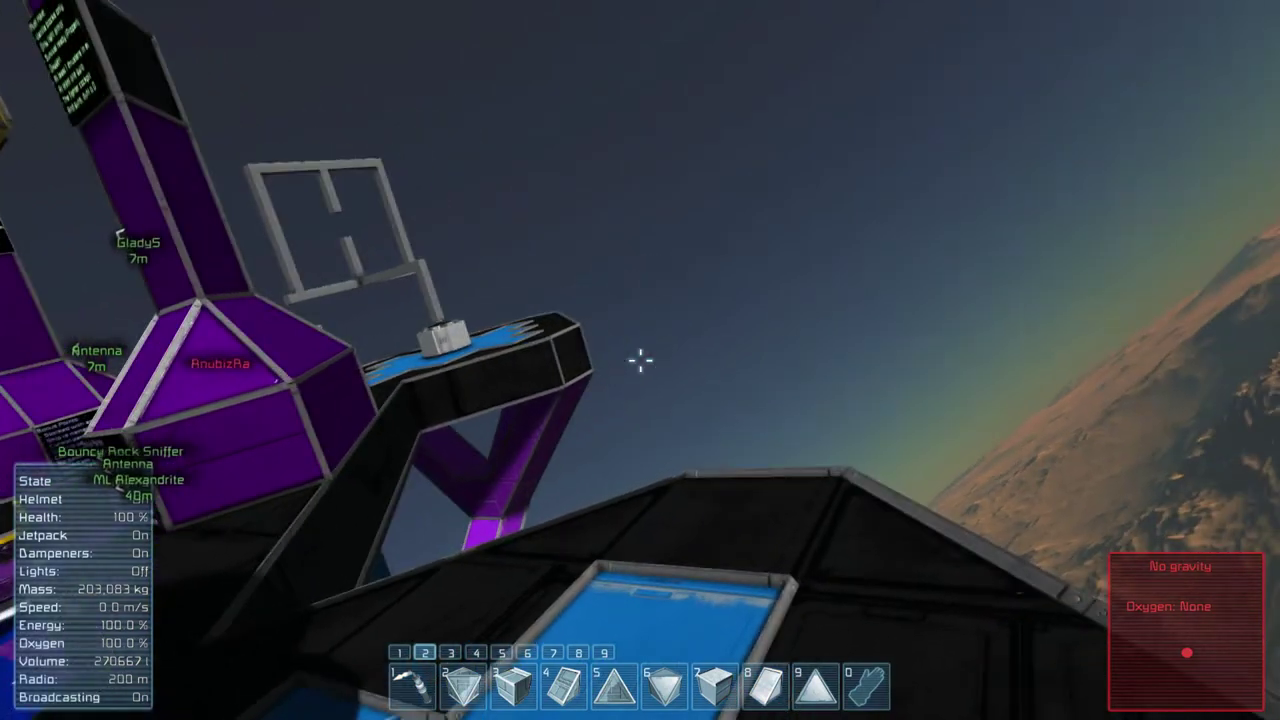
# - Fly around outside the ship, past the purple ship and toward the planet
pyautogui.press('w')
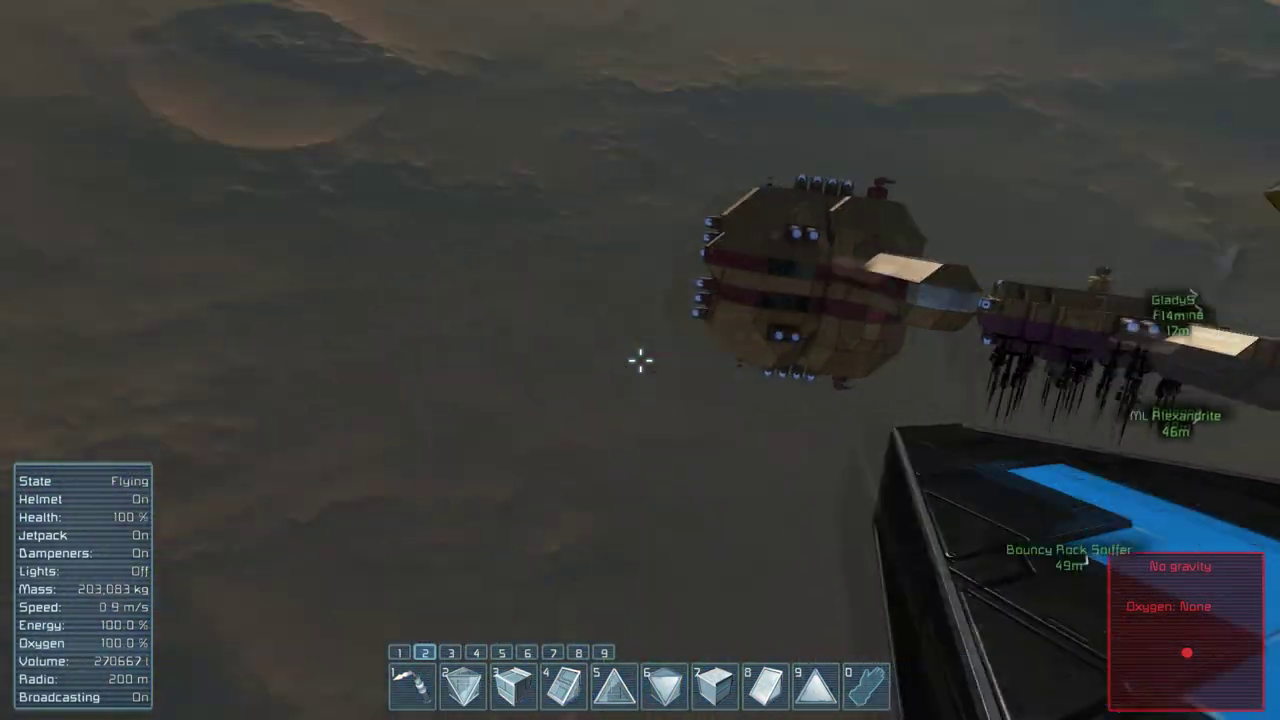
pyautogui.press('w')
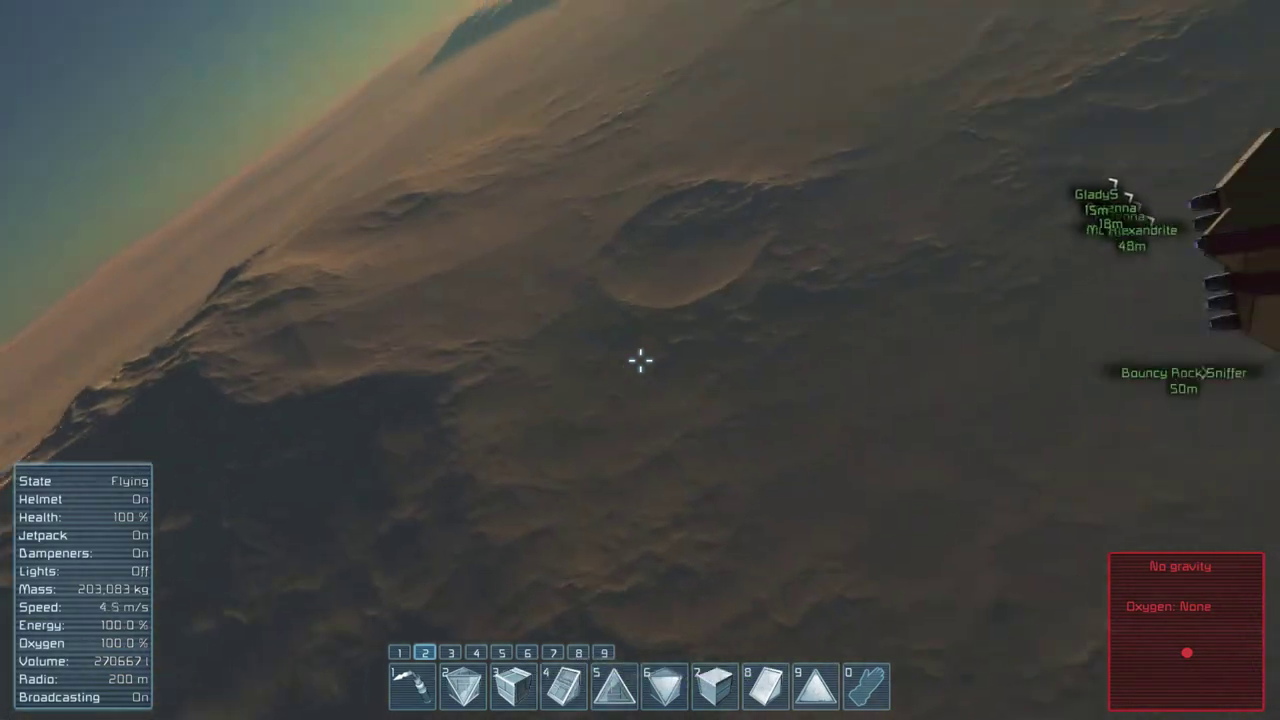
pyautogui.press('w')
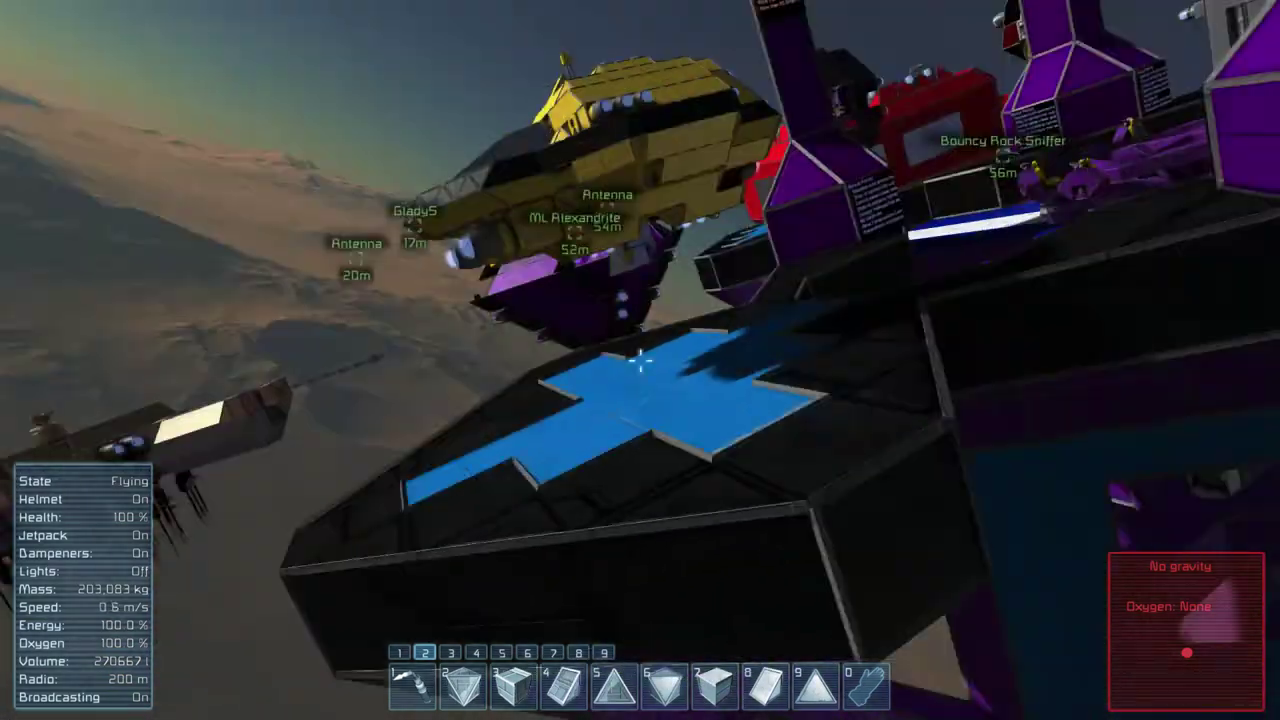
pyautogui.press('w')
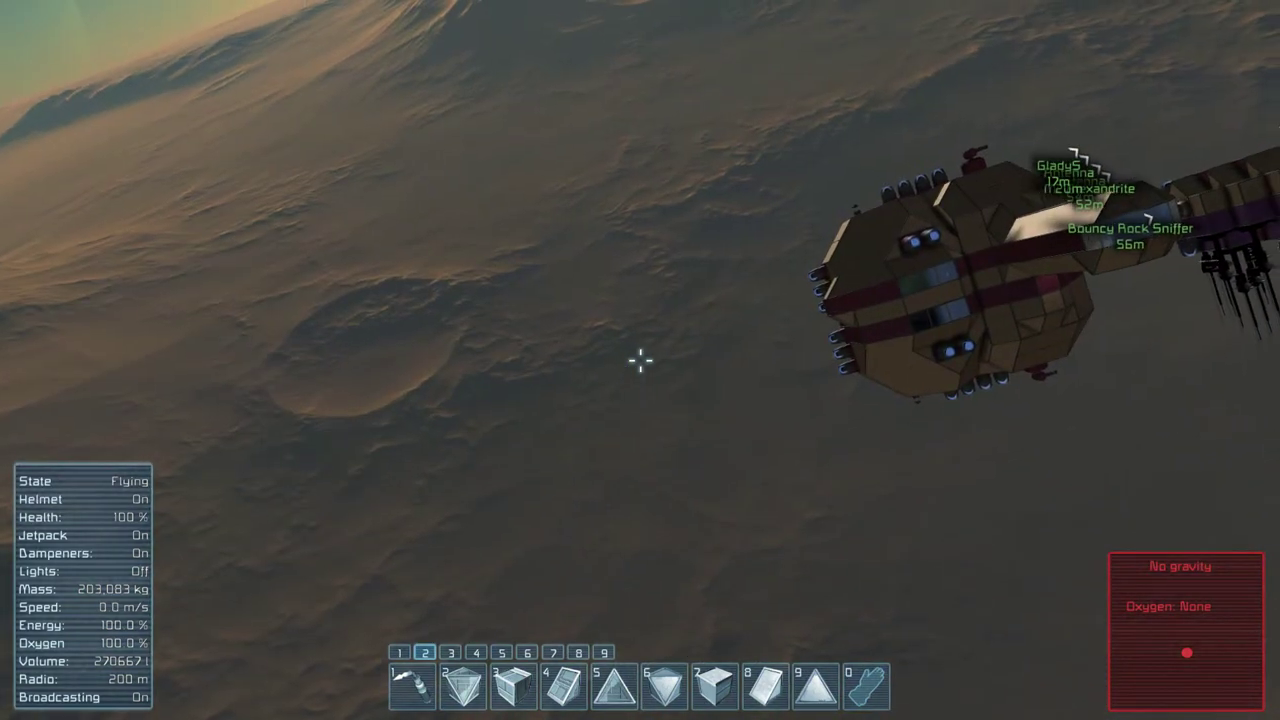
# - Drop the surplus missile containers to bring mass back to 133 kg, then return to the blue deck
pyautogui.press('i')
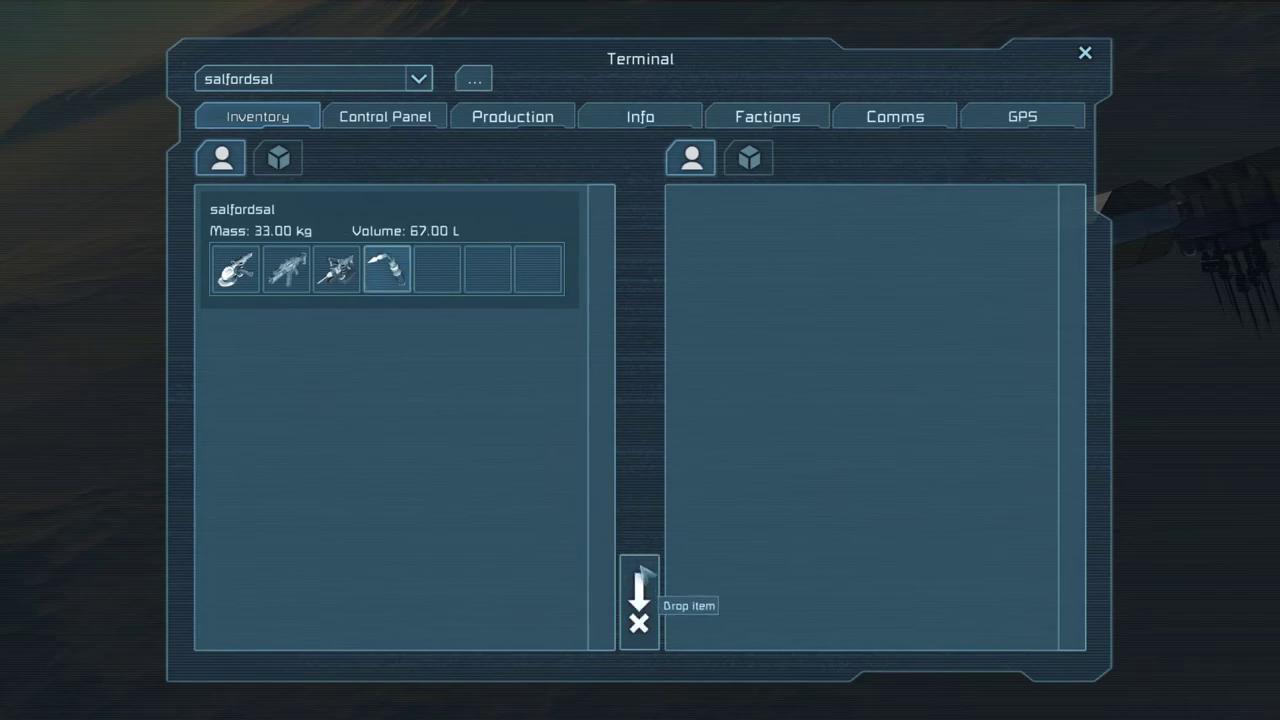
pyautogui.click(1085, 53)
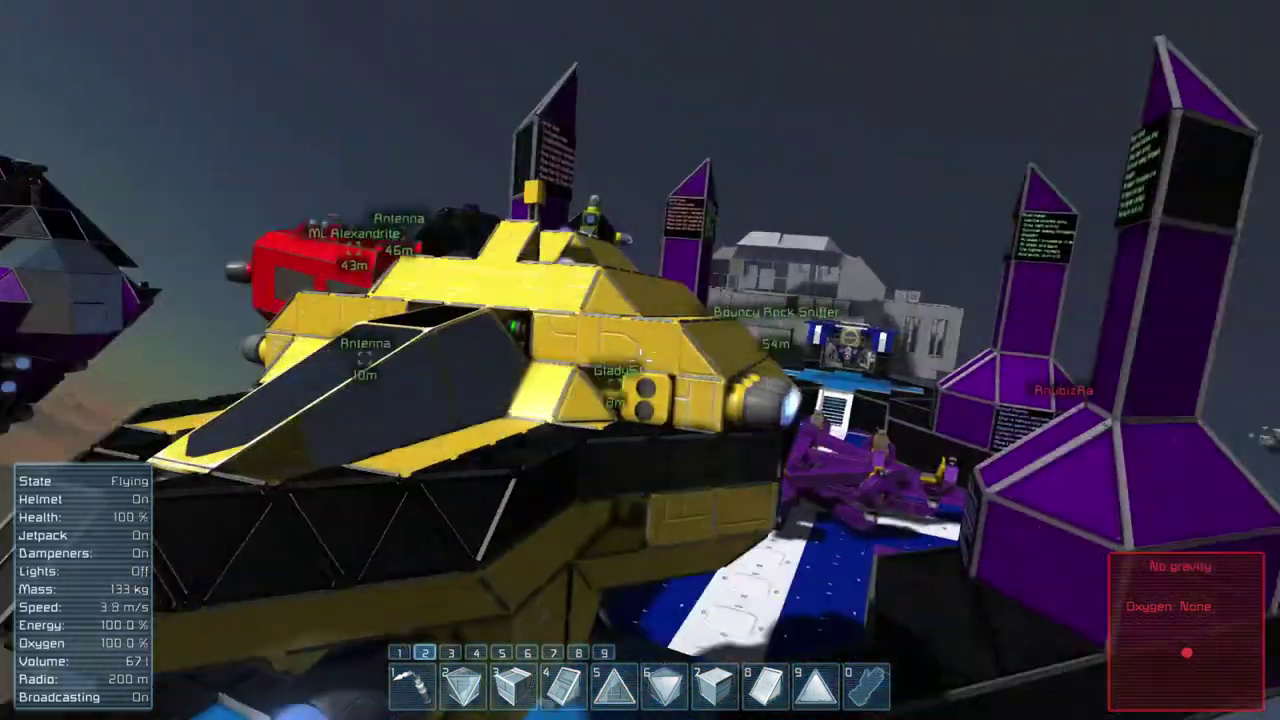
pyautogui.press('2')
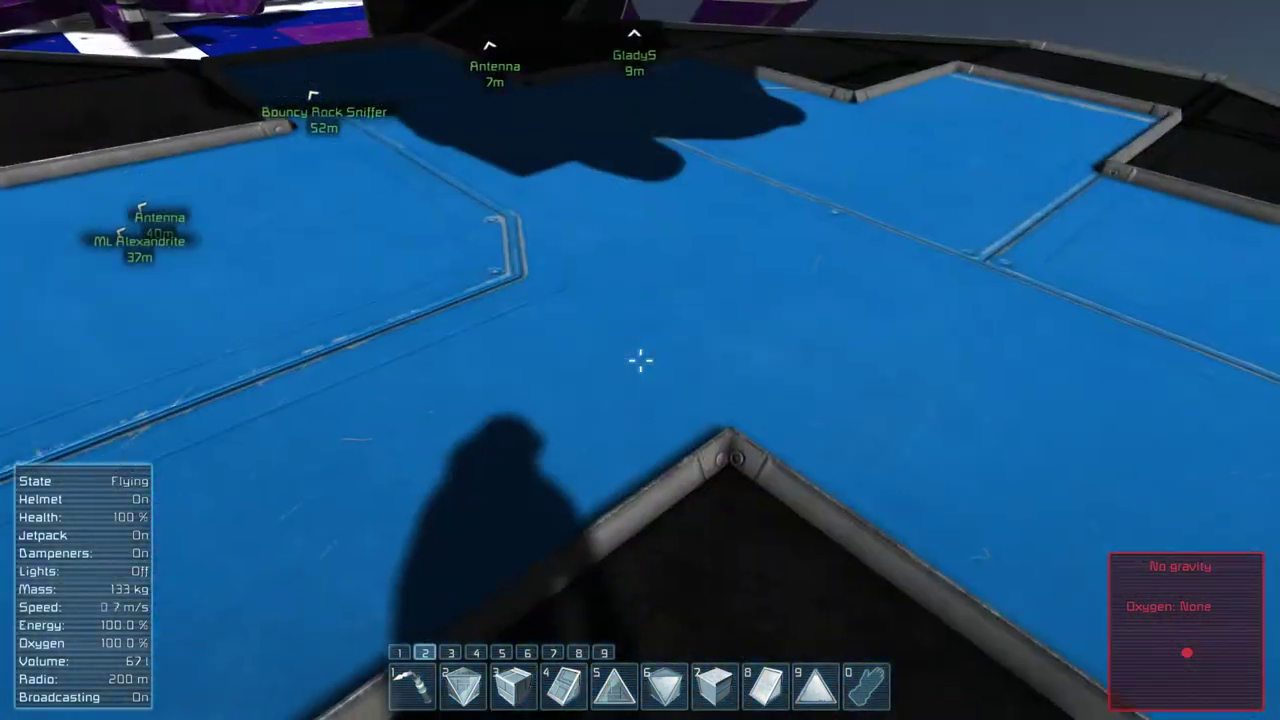
pyautogui.press('w')
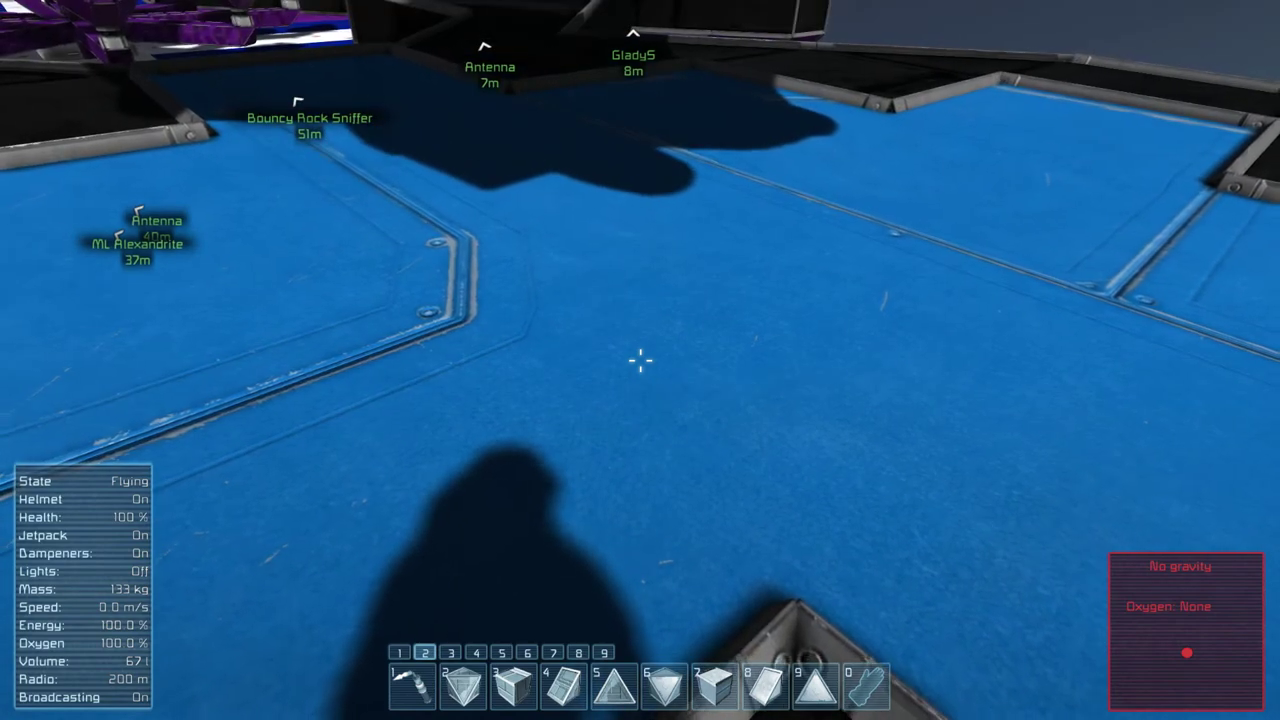
# - Spawn a 500-count stack of 25x184mm NATO ammo containers from the Spawn Menu
pyautogui.hotkey('shift', 'F10')
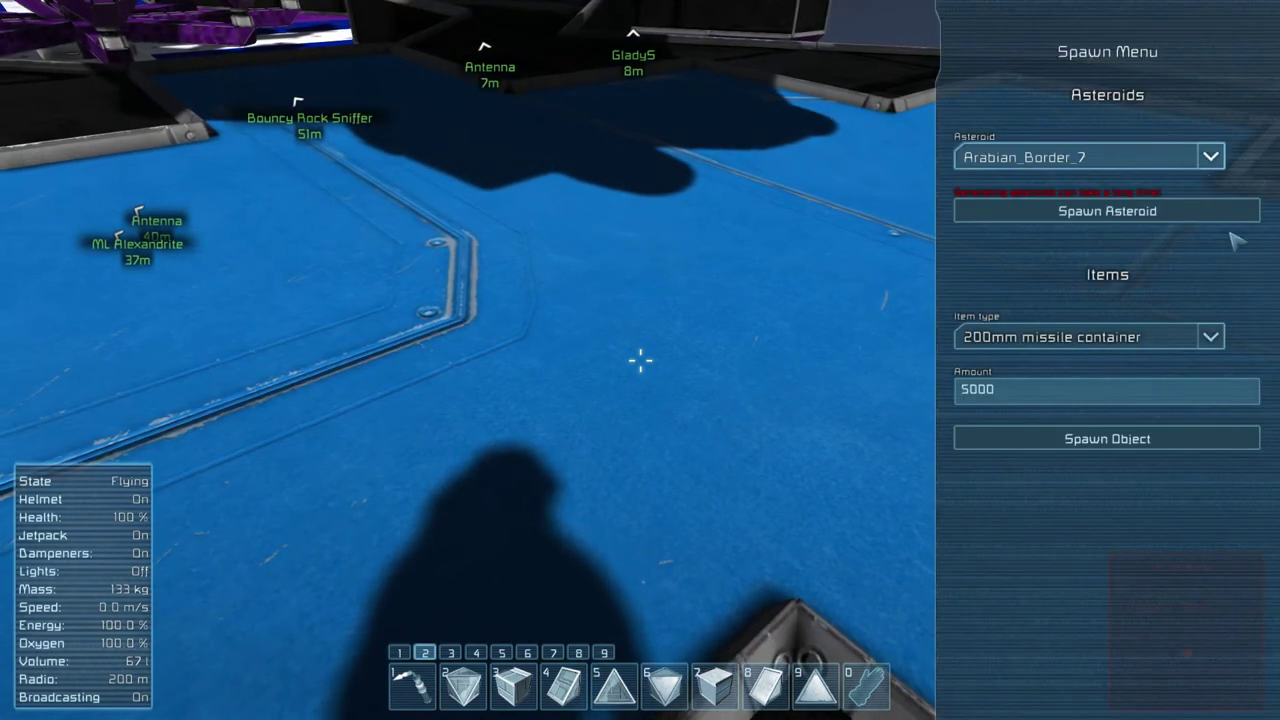
pyautogui.click(1212, 338)
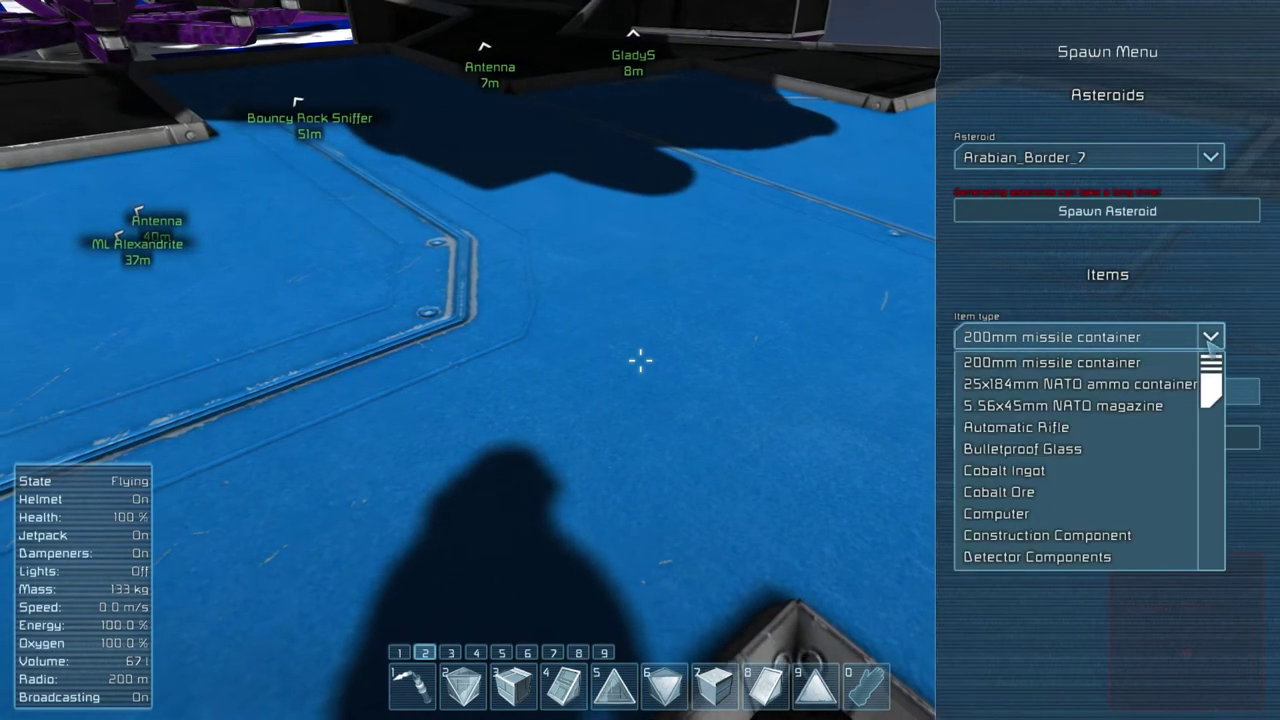
pyautogui.click(1158, 384)
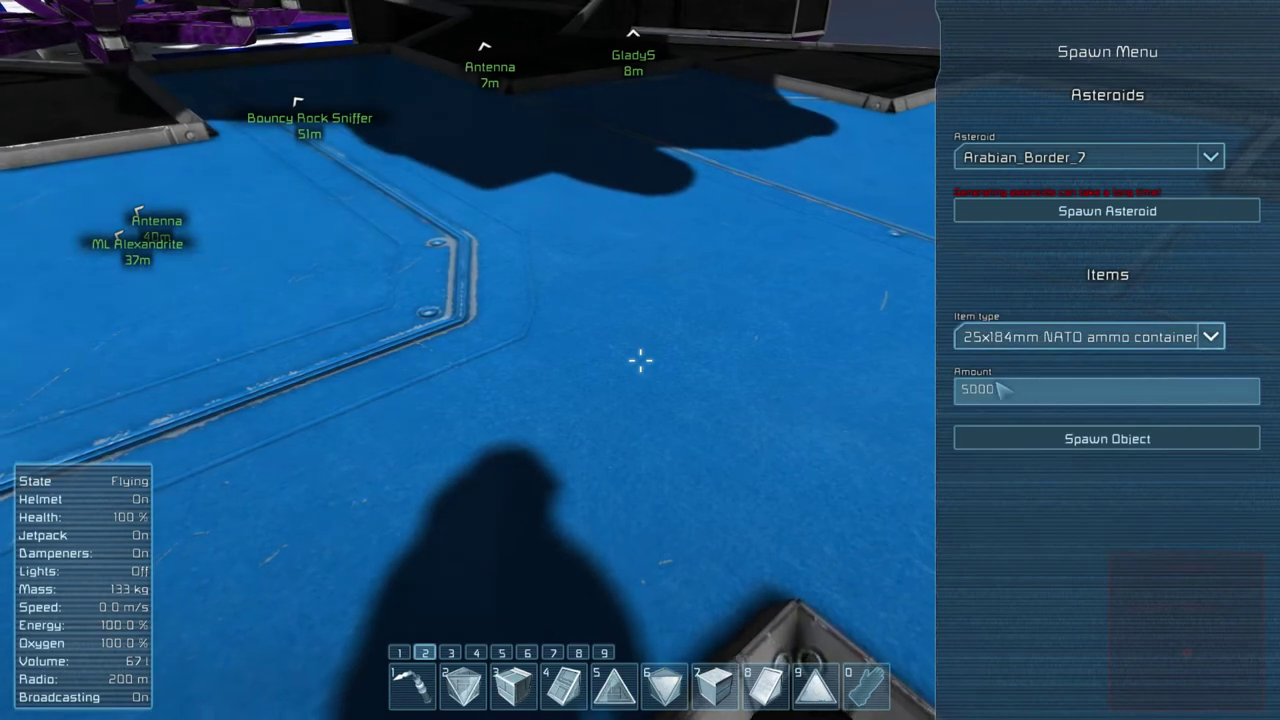
pyautogui.click(1002, 389)
pyautogui.write('500')
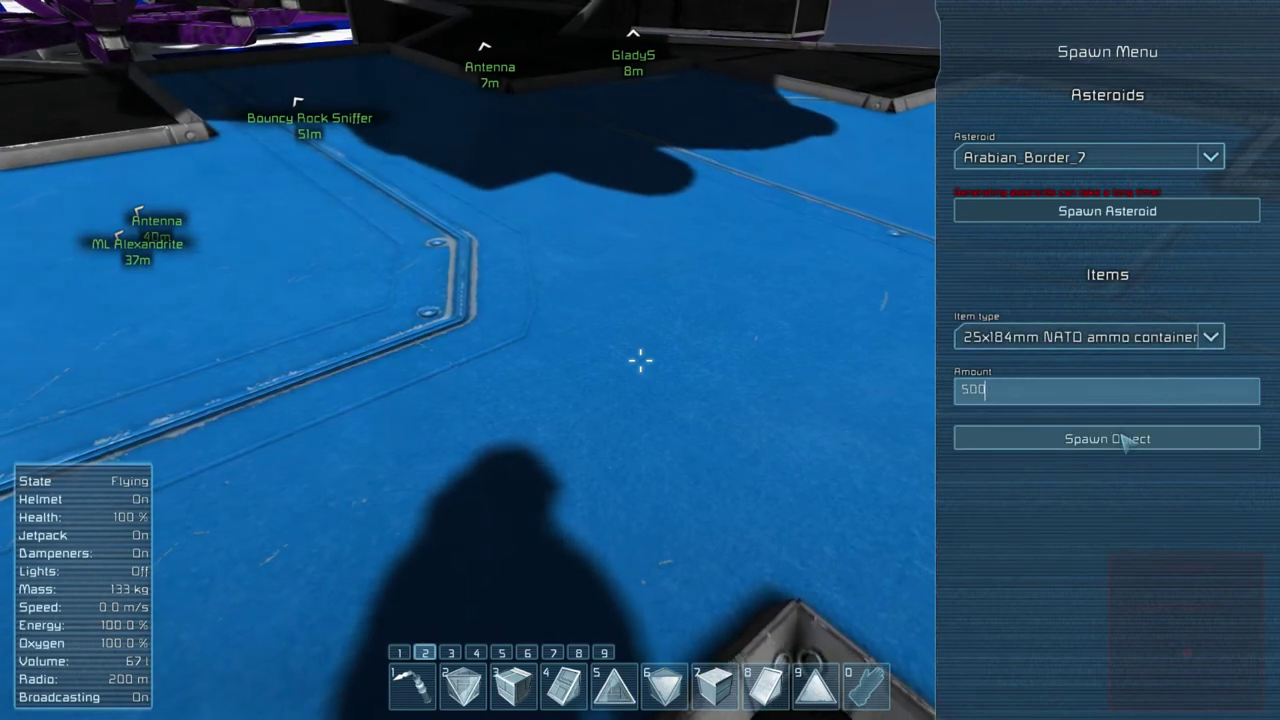
pyautogui.click(1088, 438)
# - Place the 500 NATO ammo crate on the deck, pick it up, and open the ship's terminal
pyautogui.click(640, 360)
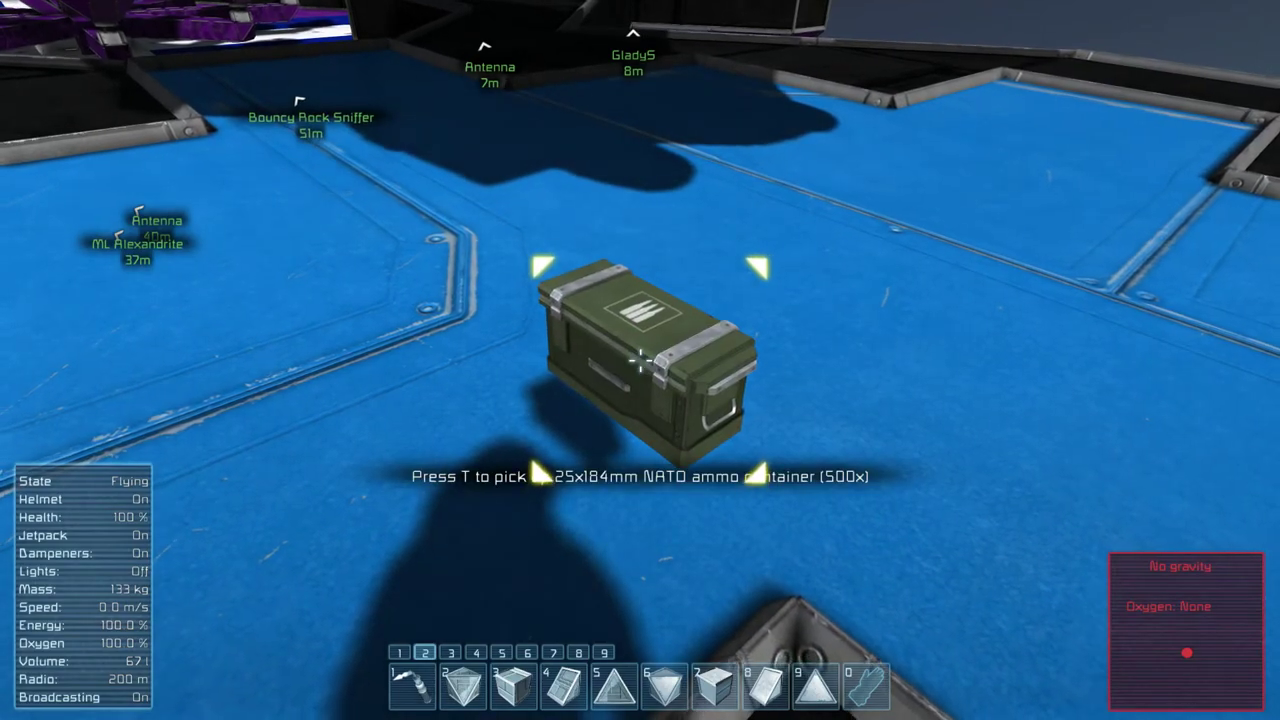
pyautogui.press('t')
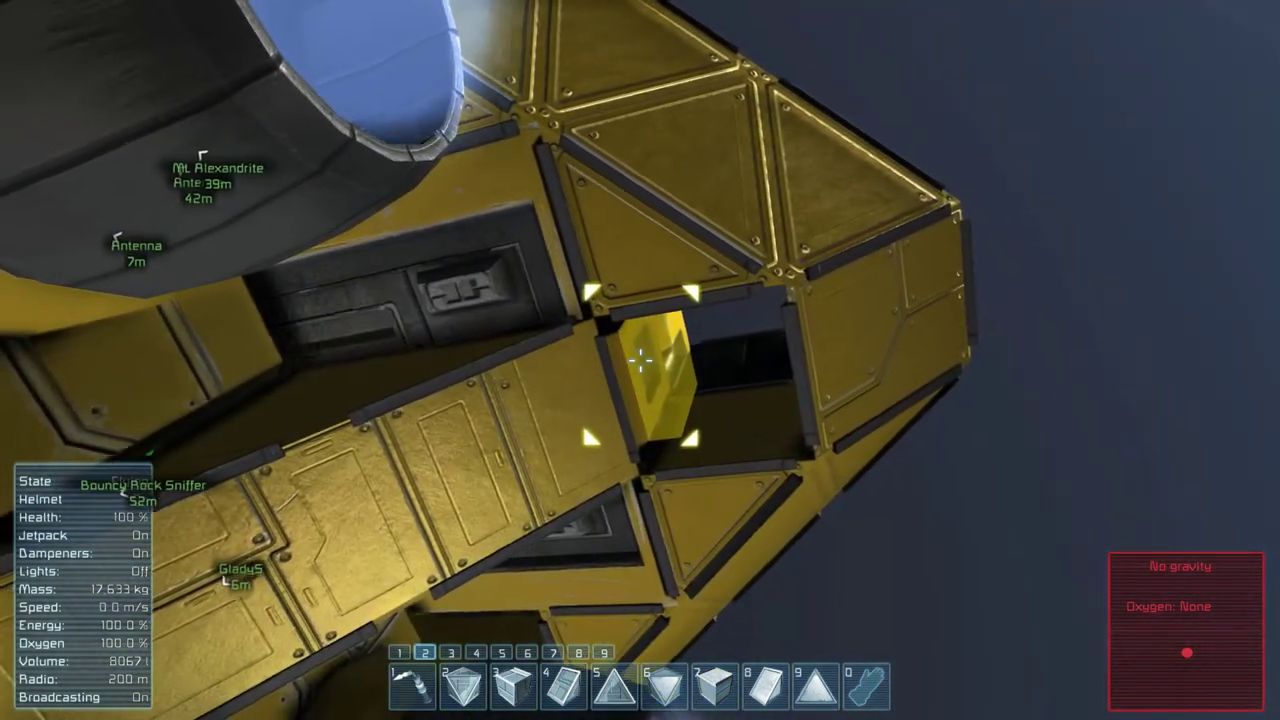
pyautogui.press('f')
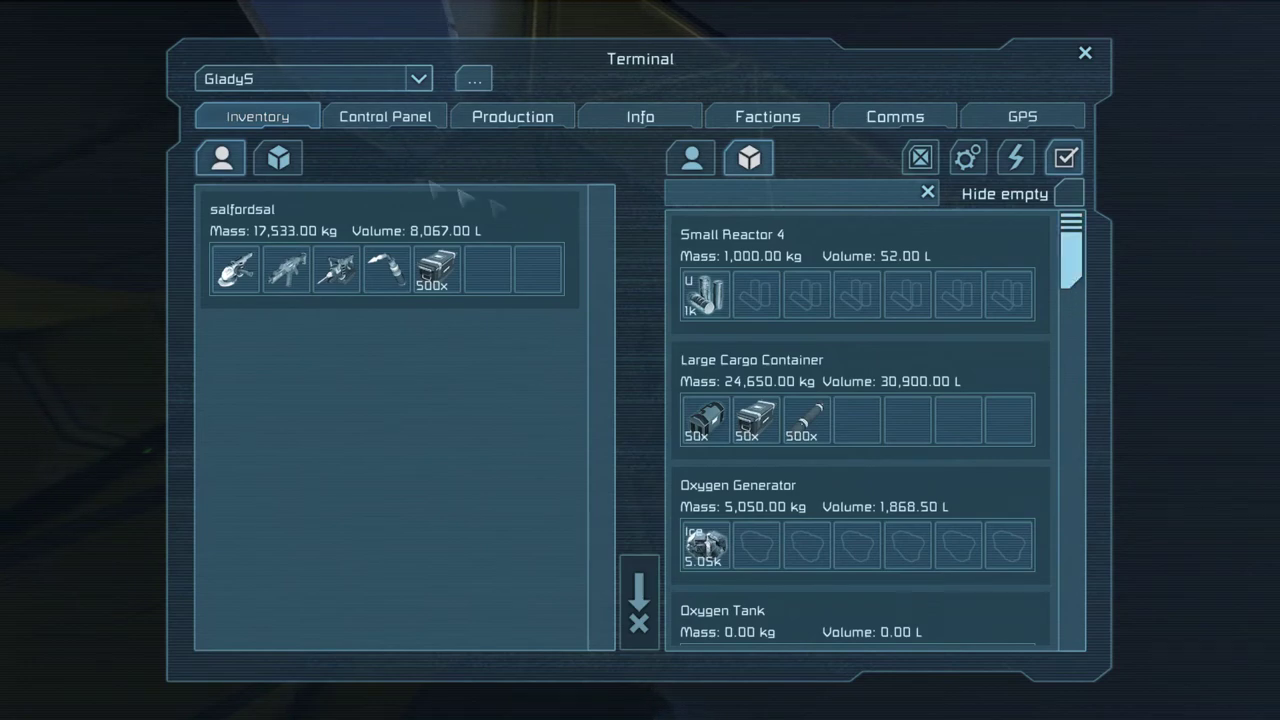
# - Move the 500 ammo containers into the Large Cargo Container and load 100 into Gatling Guns Up and Down
pyautogui.moveTo(436, 270); pyautogui.dragTo(856, 420)
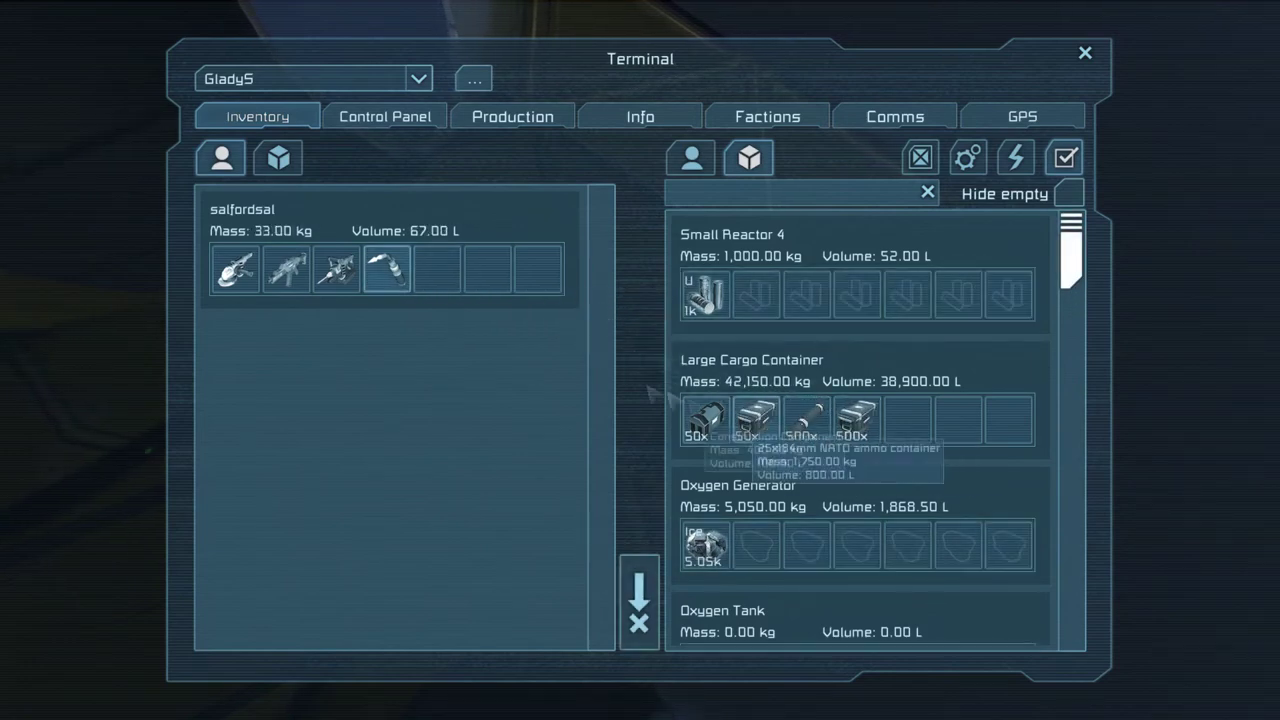
pyautogui.click(280, 160)
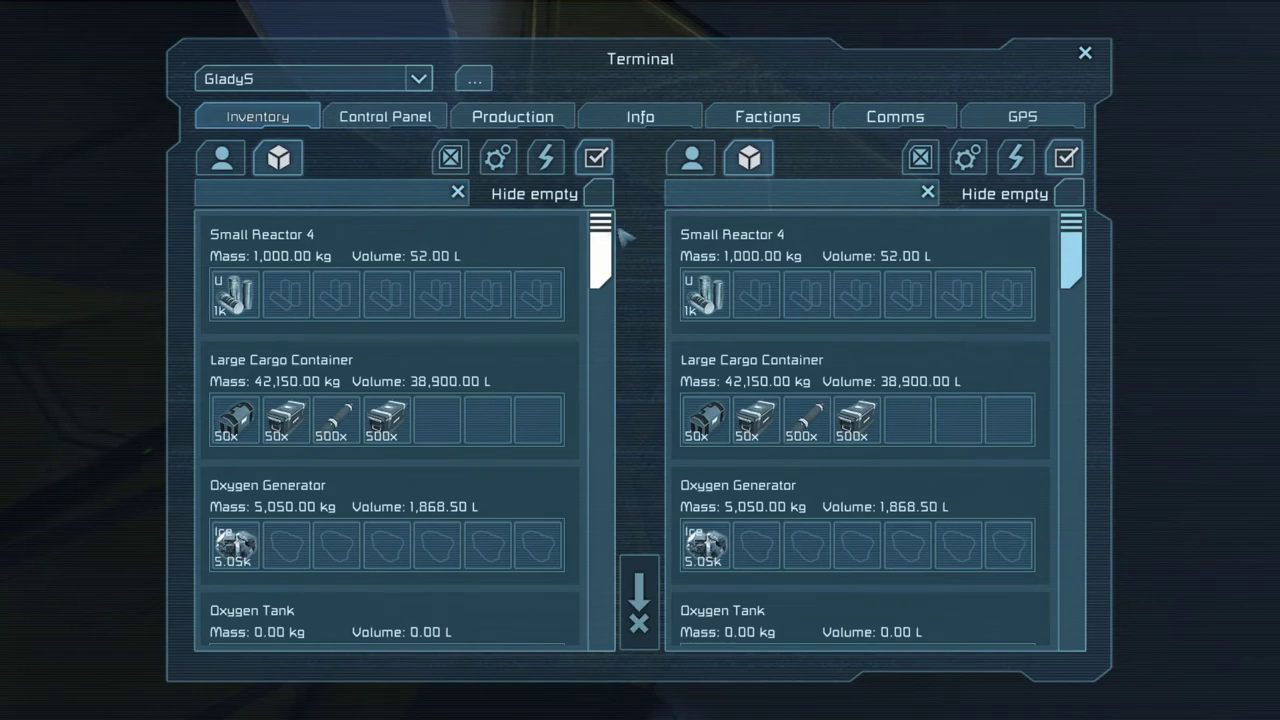
pyautogui.moveTo(601, 240); pyautogui.dragTo(601, 340)
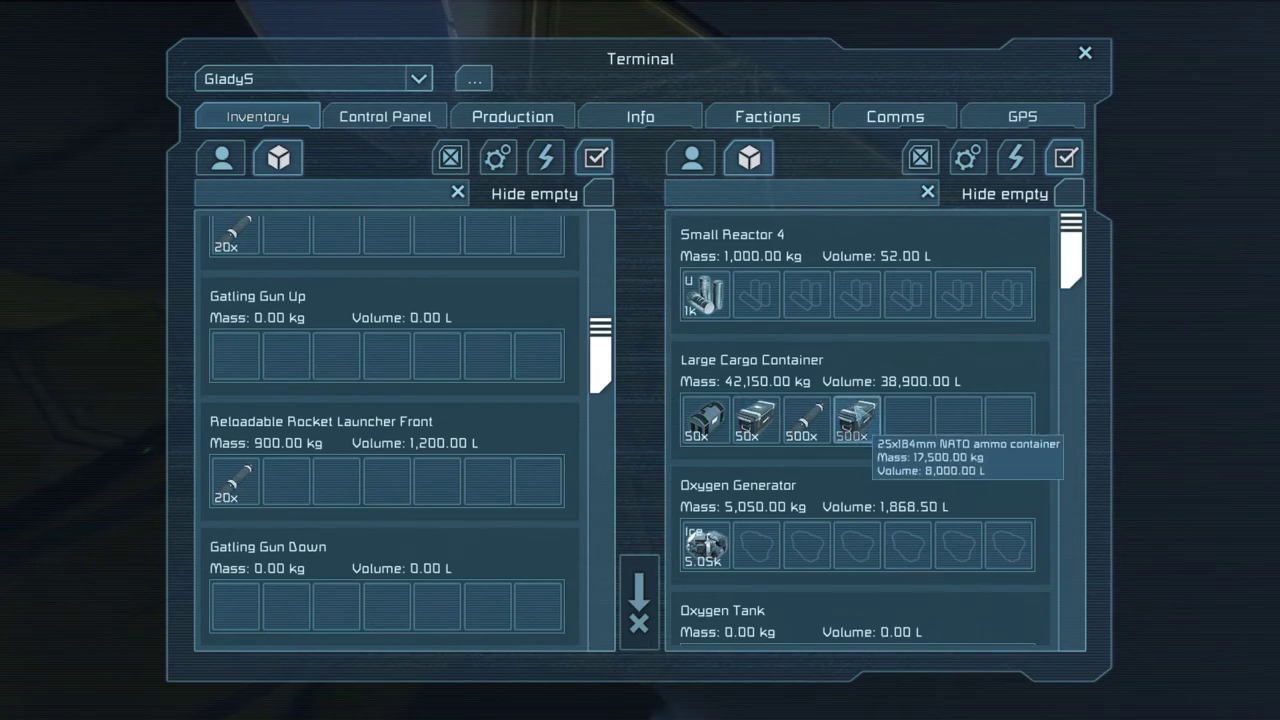
pyautogui.moveTo(857, 420); pyautogui.dragTo(437, 348)
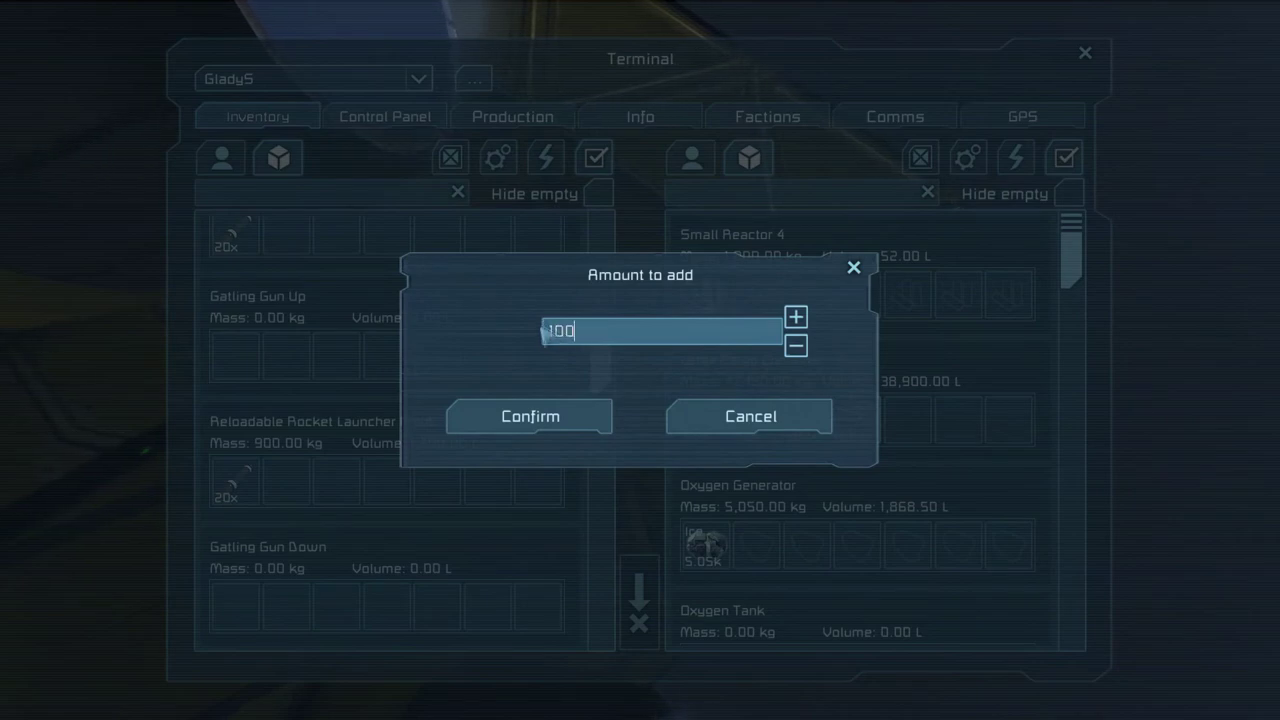
pyautogui.click(574, 416)
pyautogui.scroll(-1, 570, 415)
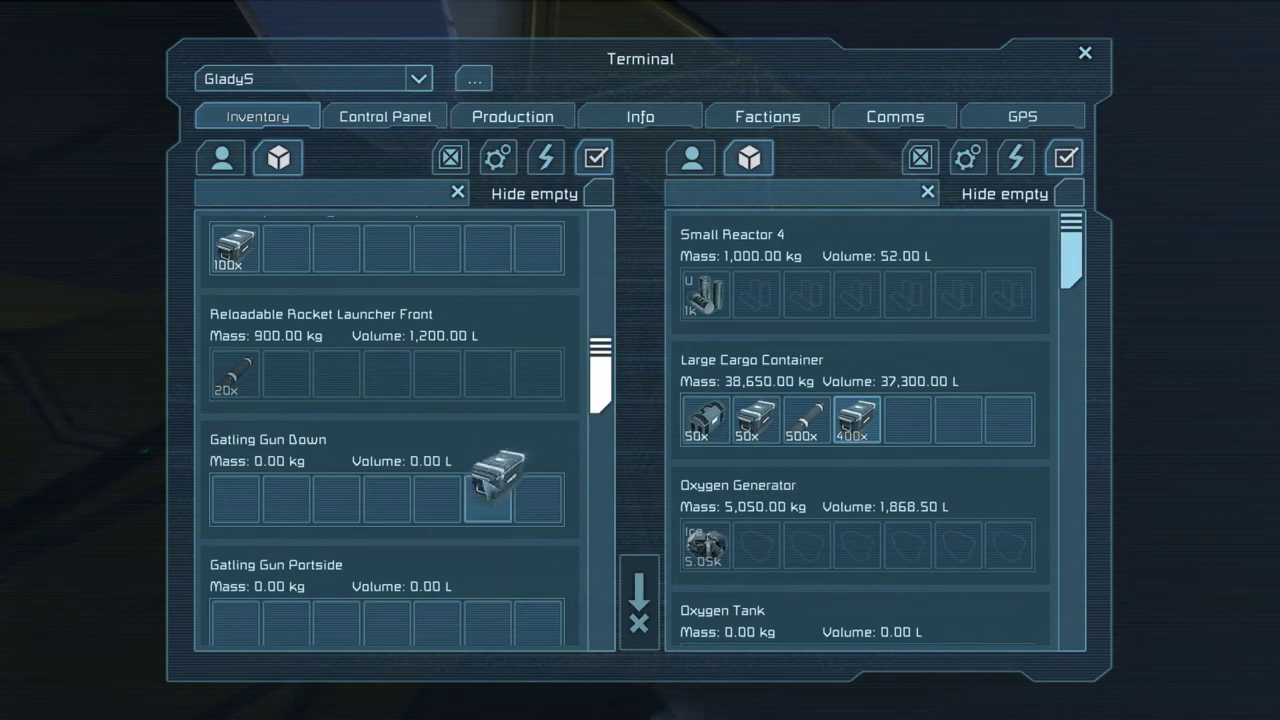
pyautogui.moveTo(857, 420); pyautogui.dragTo(437, 497)
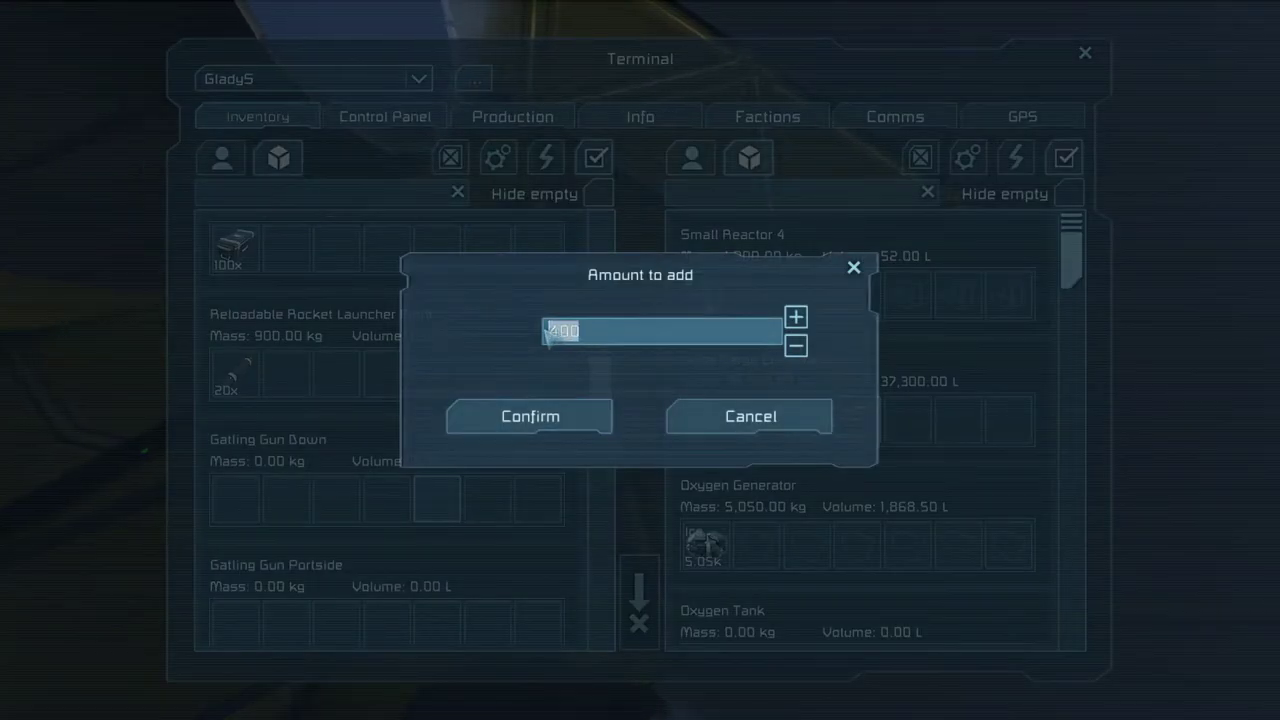
pyautogui.click(563, 420)
pyautogui.scroll(-1, 560, 422)
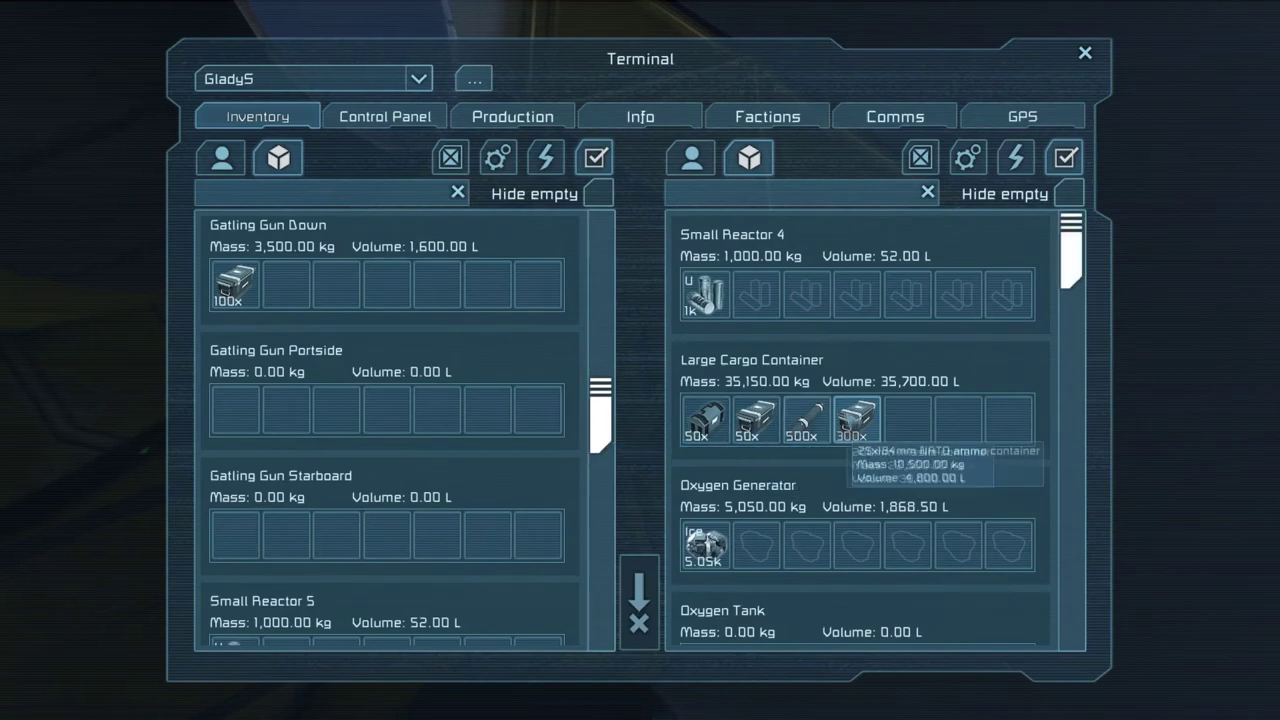
# - Load 100 ammo into the Portside and Starboard gatling guns, merge the cargo stacks, and exit the terminal
pyautogui.moveTo(857, 420); pyautogui.dragTo(540, 410)
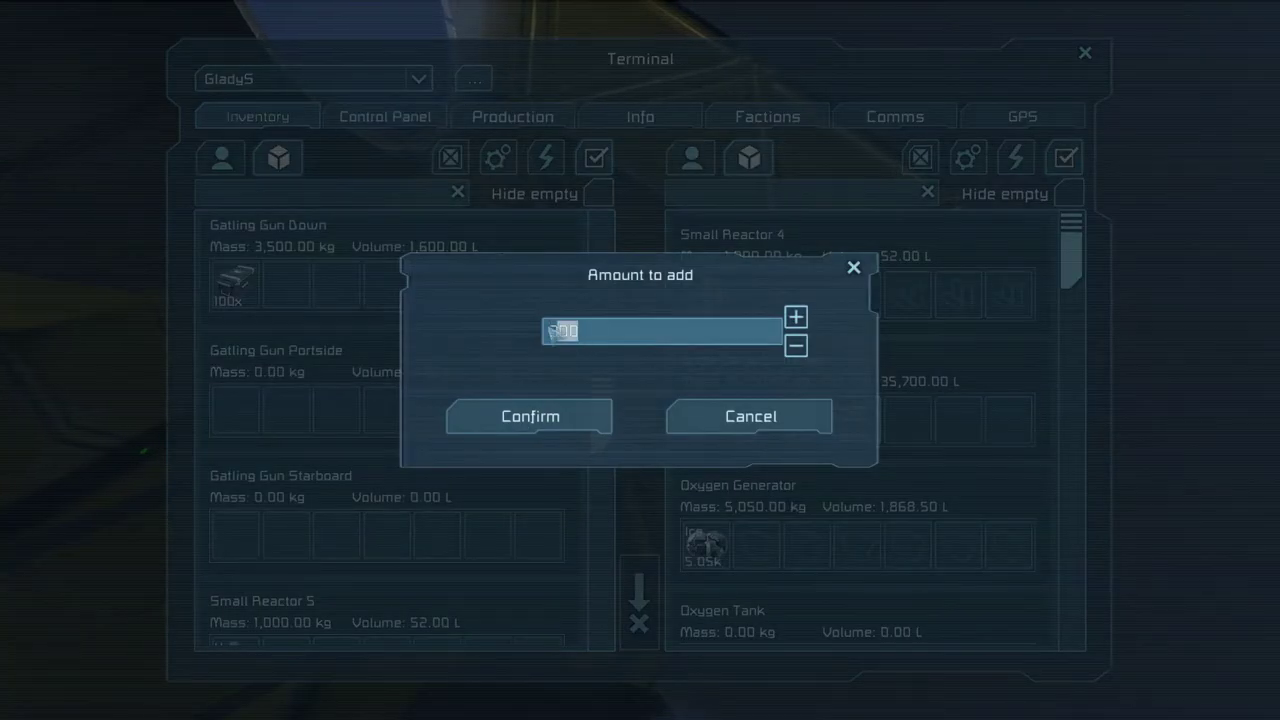
pyautogui.click(567, 408)
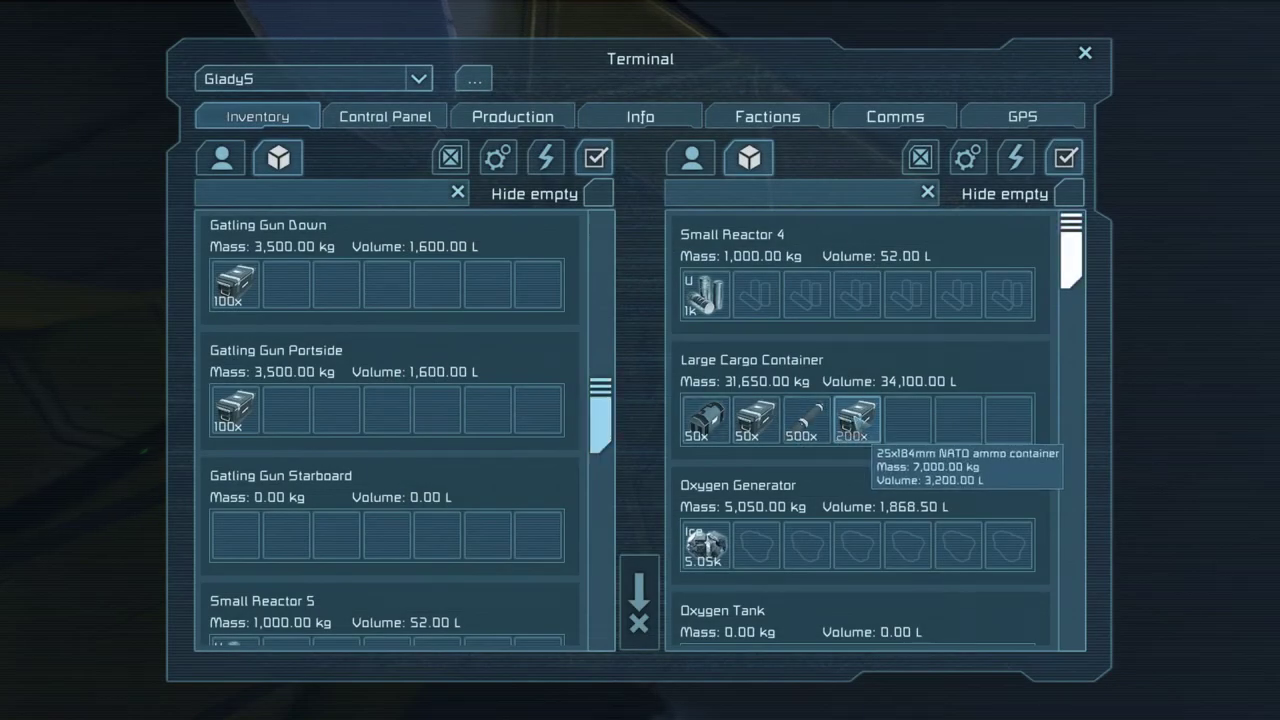
pyautogui.moveTo(857, 420); pyautogui.dragTo(490, 535)
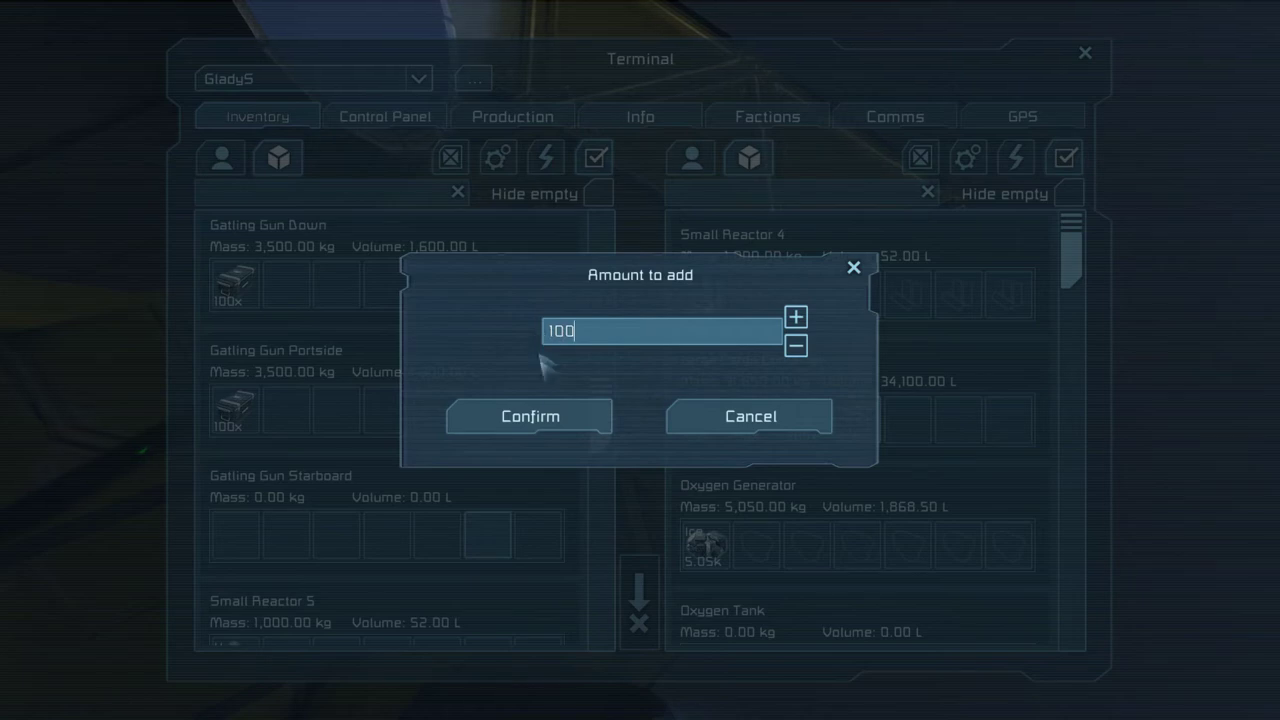
pyautogui.click(557, 418)
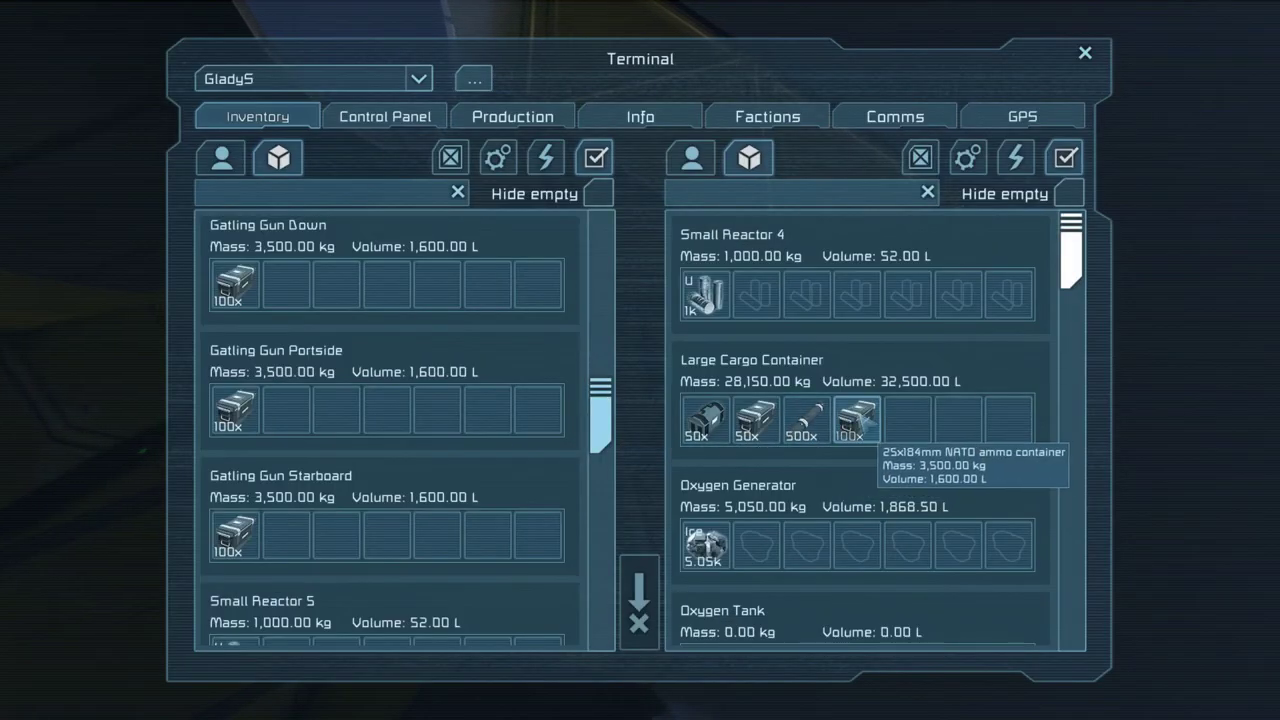
pyautogui.moveTo(857, 420); pyautogui.dragTo(756, 420)
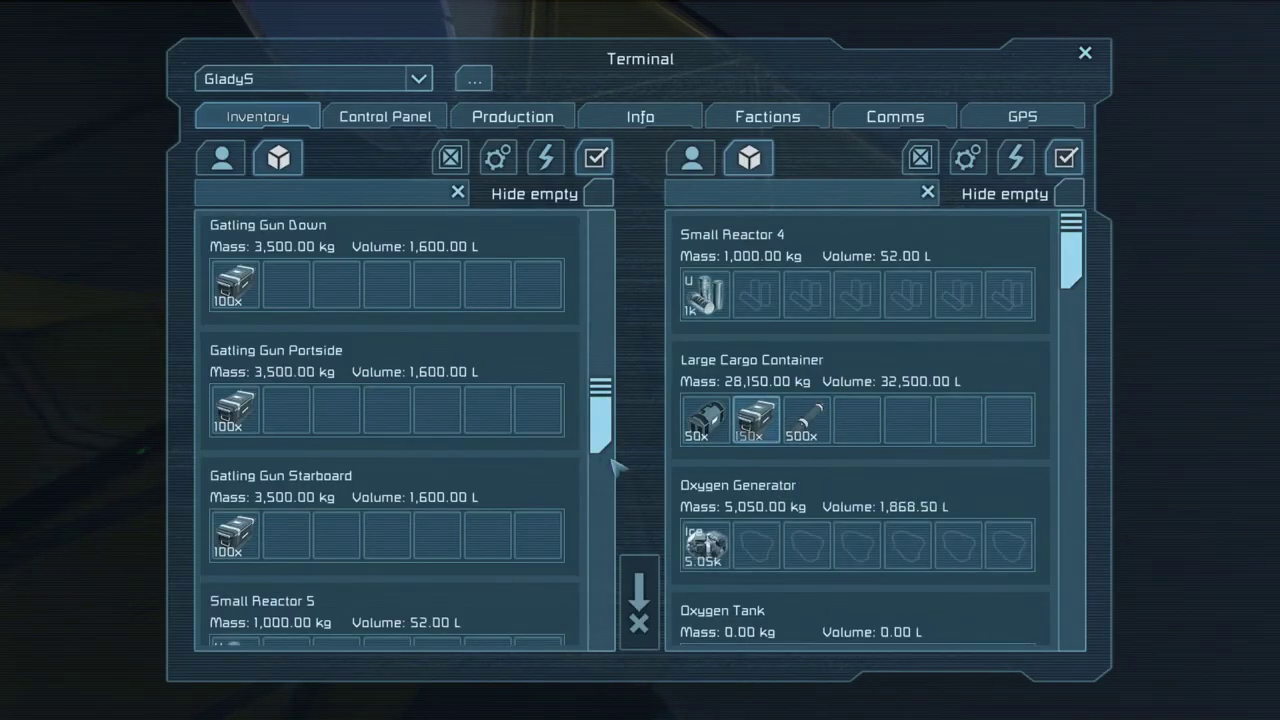
pyautogui.moveTo(601, 390)
pyautogui.mouseDown()
pyautogui.moveTo(601, 585)
pyautogui.moveTo(601, 430)
pyautogui.mouseUp()
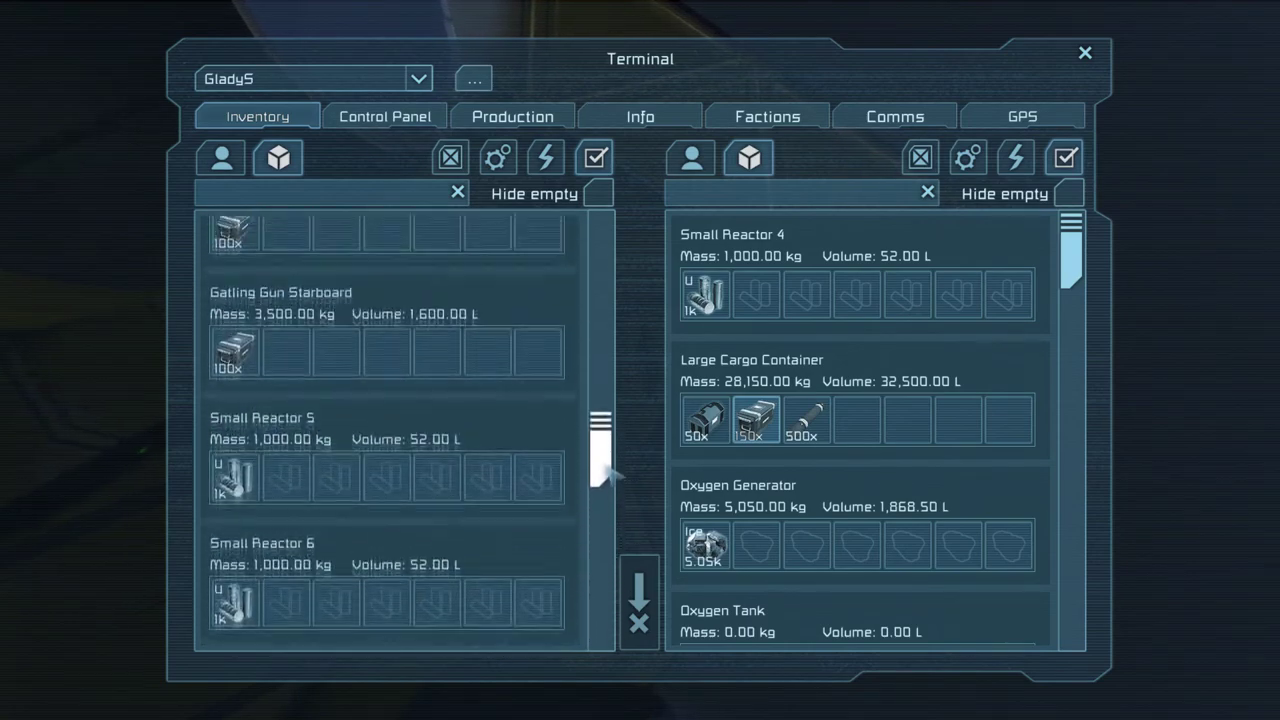
pyautogui.moveTo(601, 430); pyautogui.dragTo(620, 270)
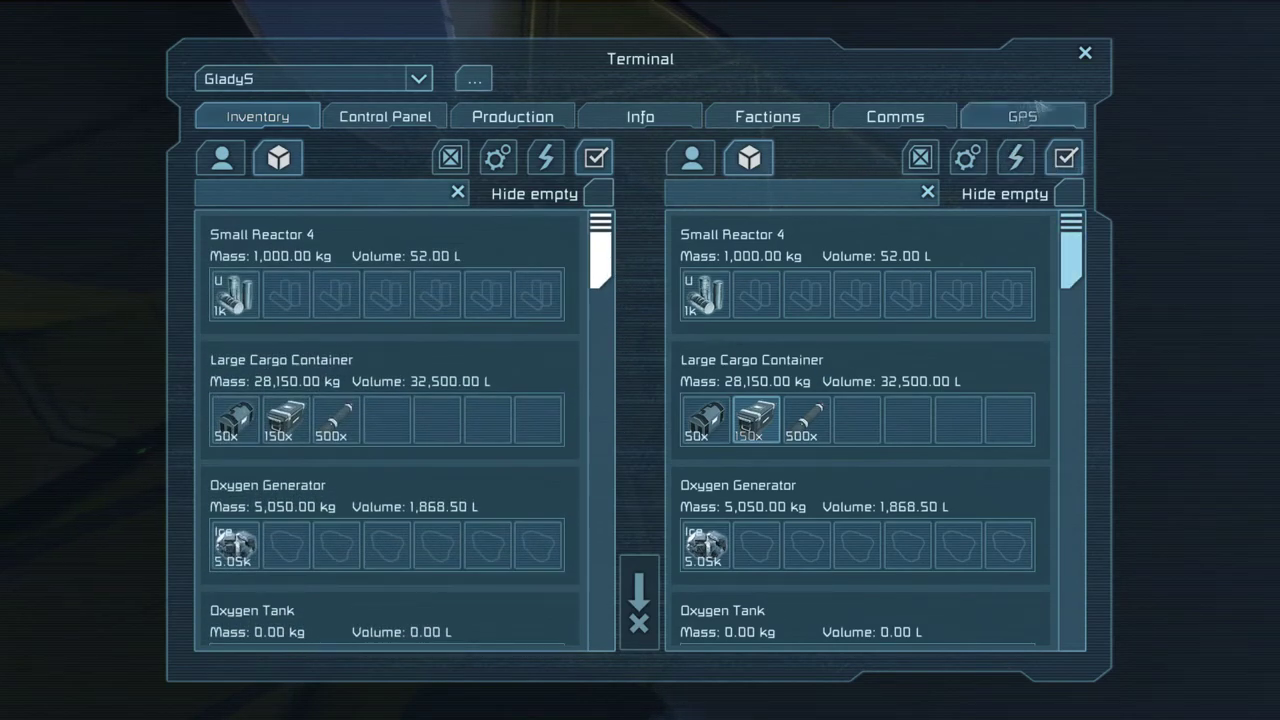
pyautogui.click(1086, 53)
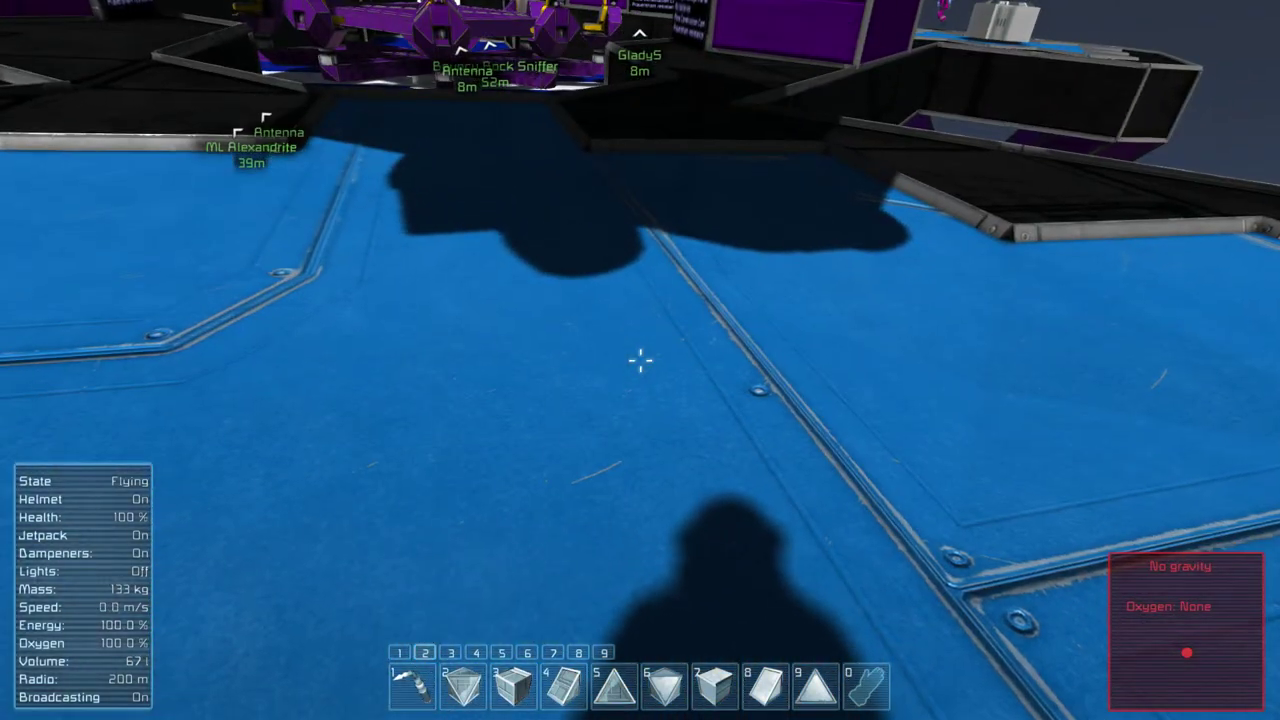
# - Spawn a 5,000 NATO ammo container stack and pick it up
pyautogui.hotkey('shift', 'F10')
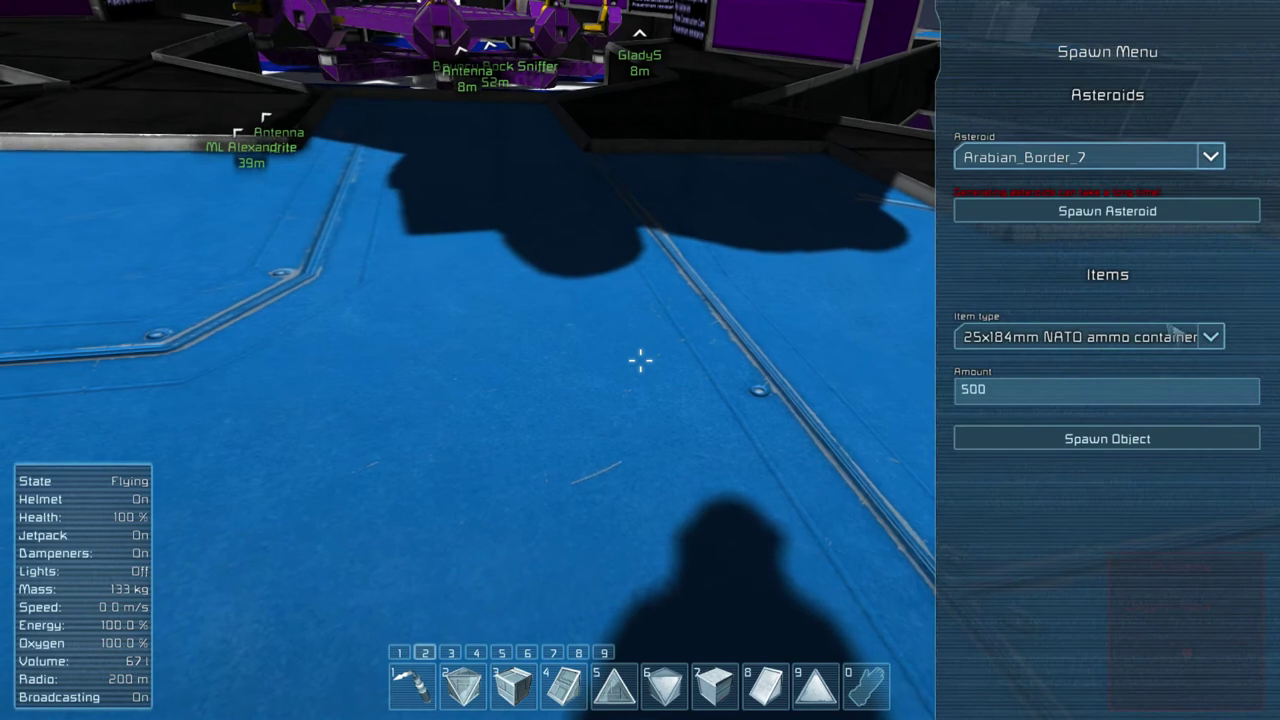
pyautogui.click(1000, 389)
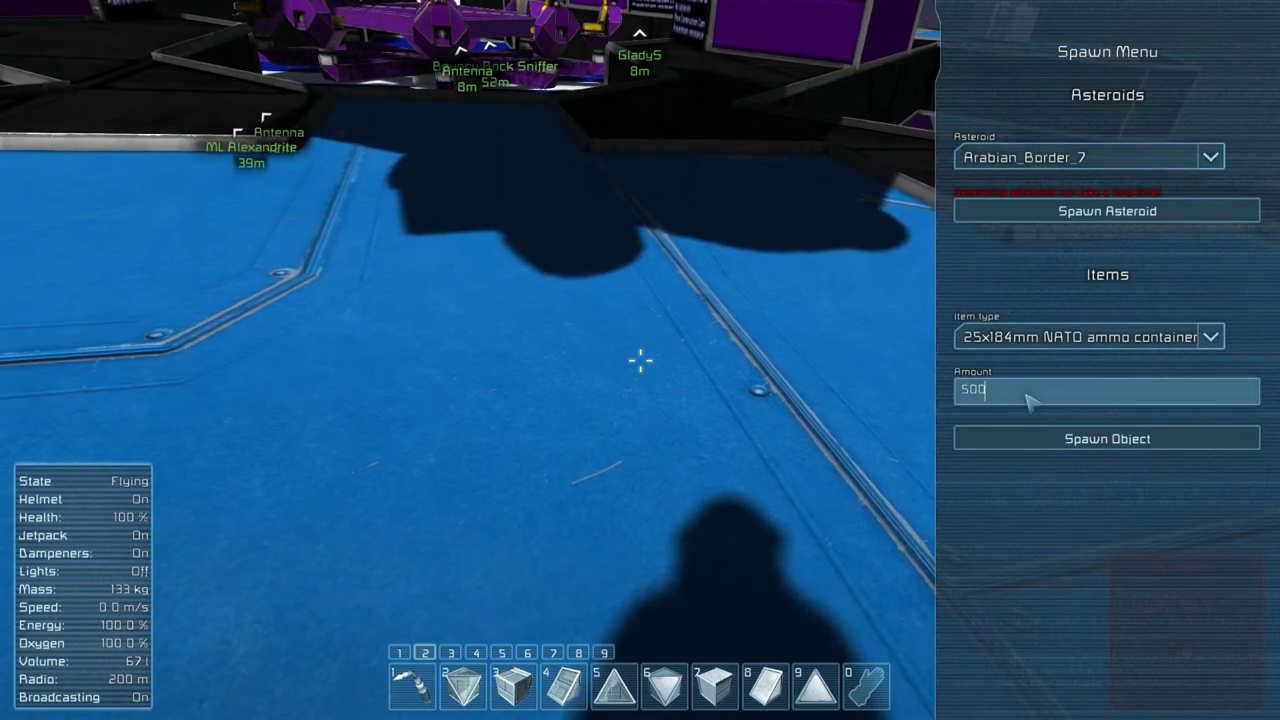
pyautogui.write('0')
pyautogui.click(1107, 439)
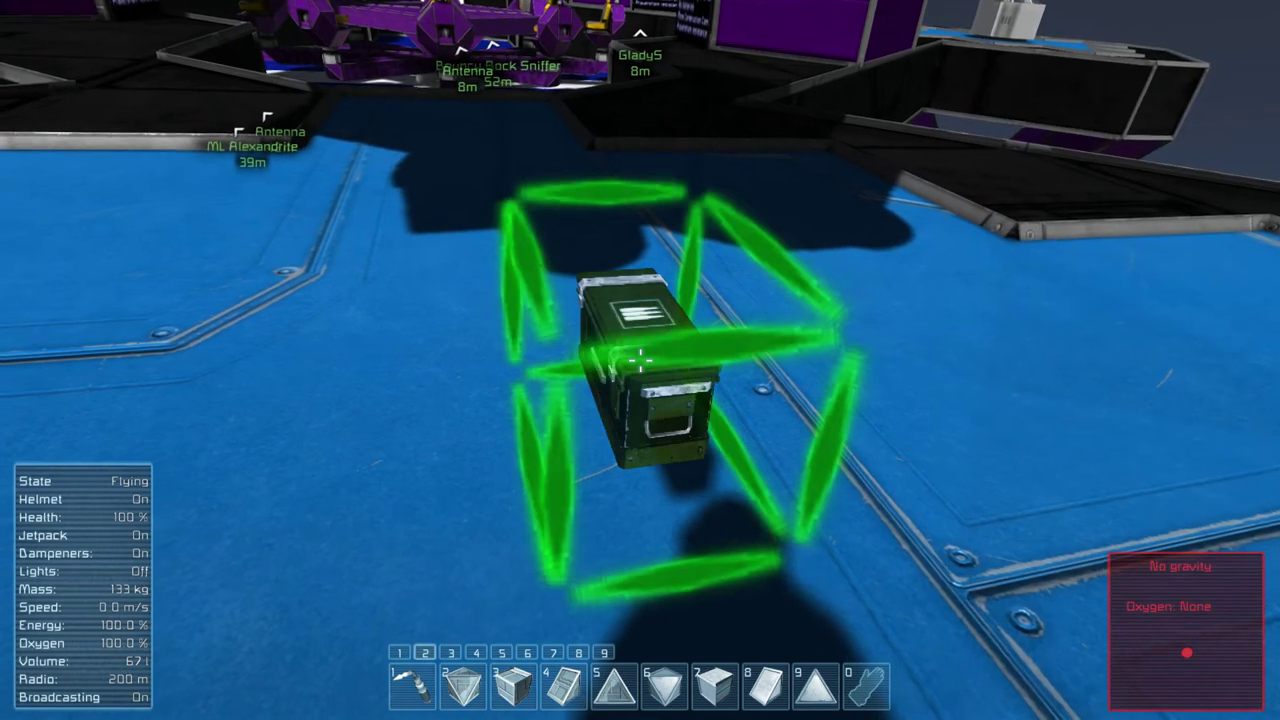
pyautogui.click(640, 360)
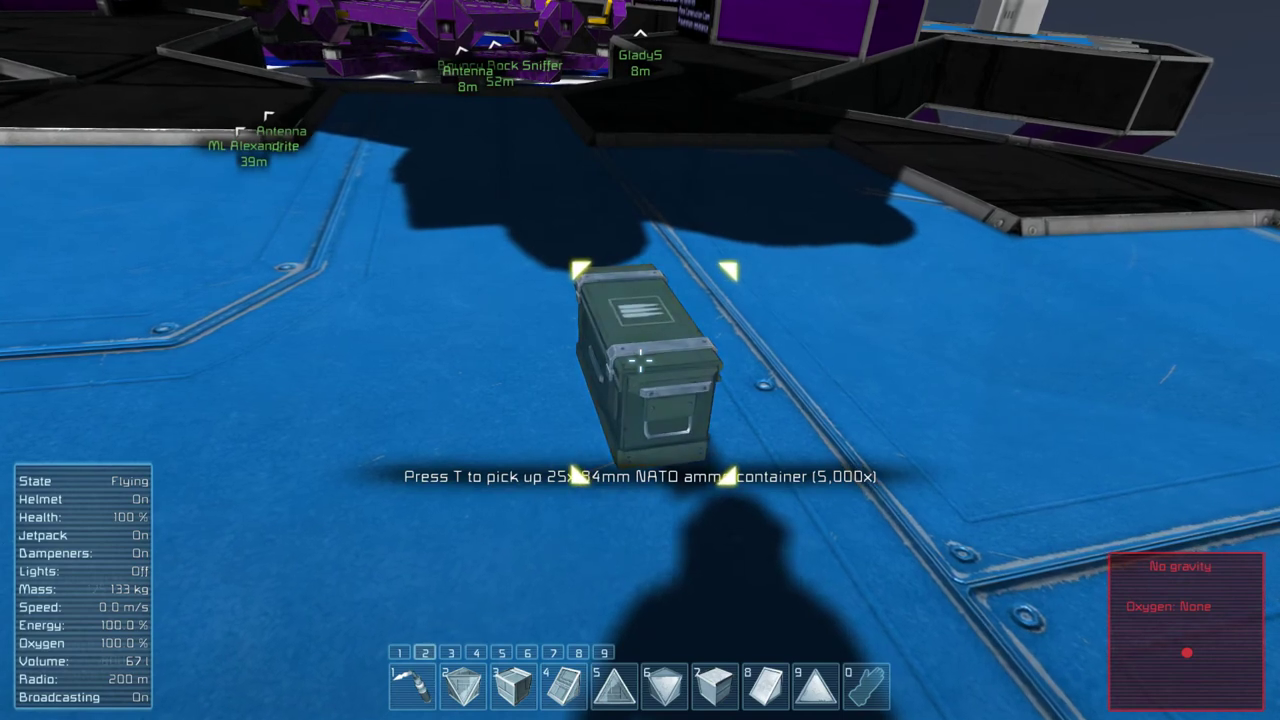
pyautogui.press('t')
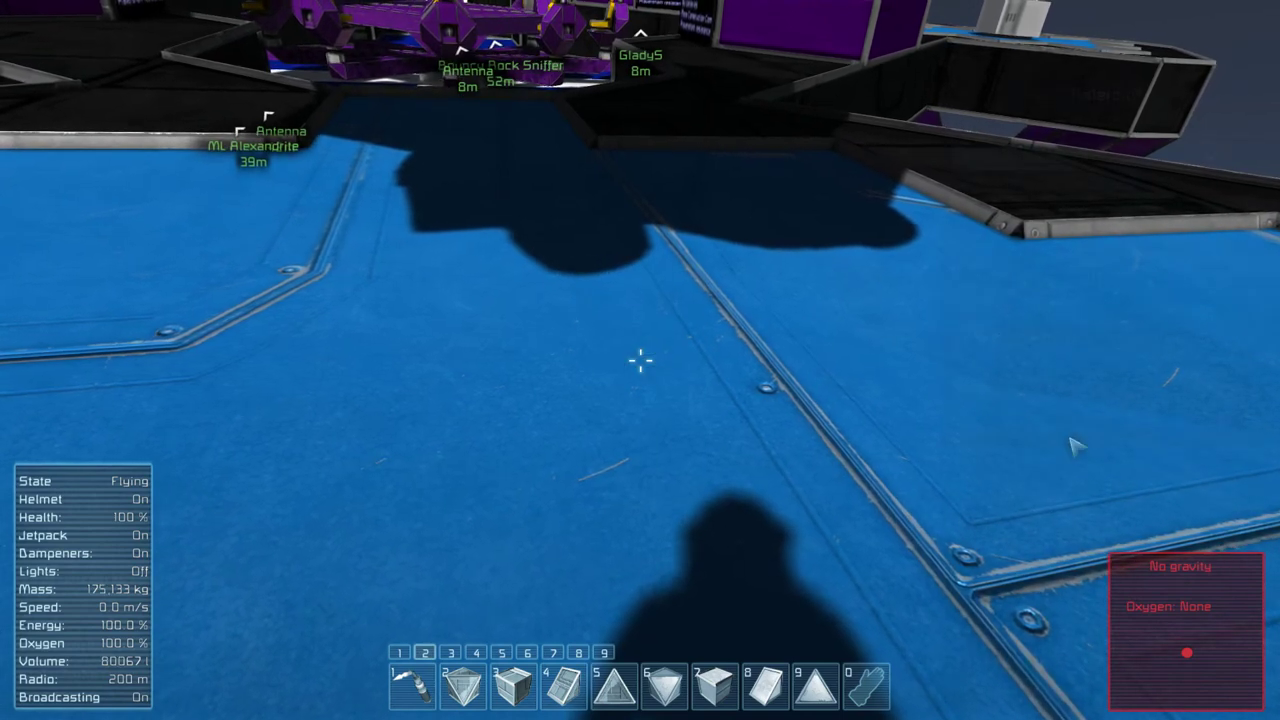
# - Spawn a crate of 200 Construction Components and pick it up
pyautogui.hotkey('shift', 'F10')
pyautogui.click(1211, 337)
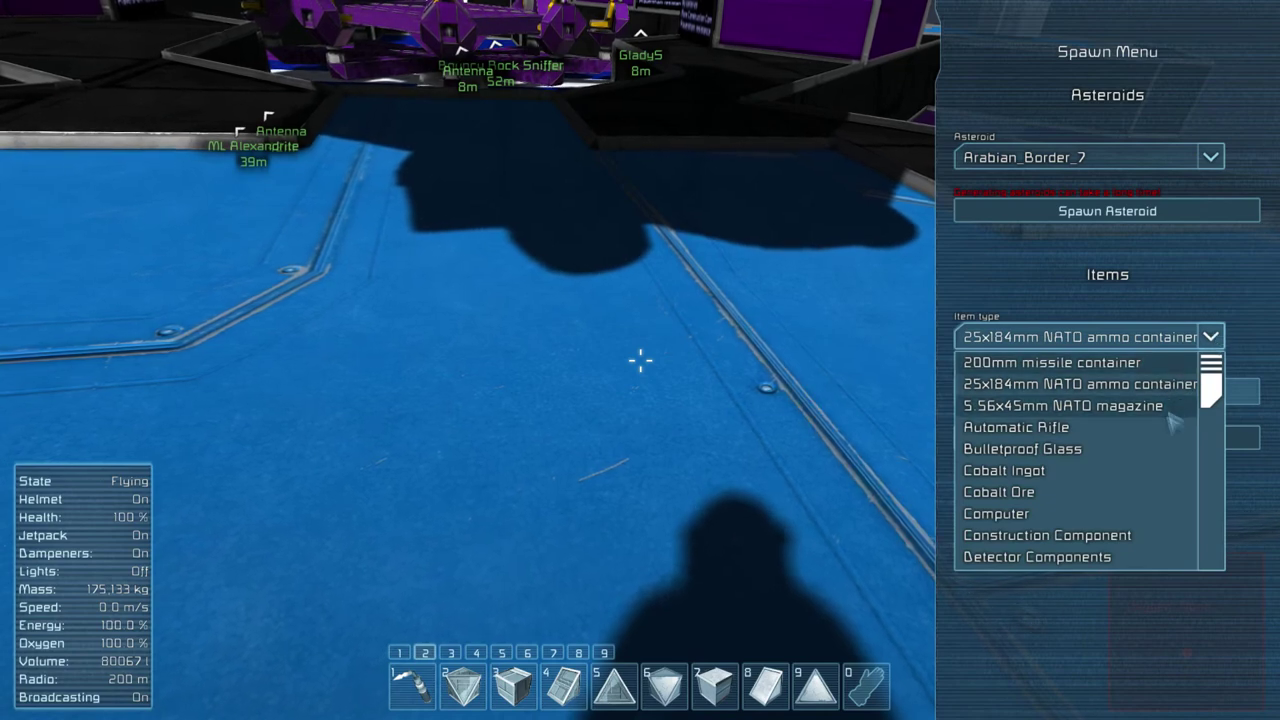
pyautogui.click(1047, 535)
pyautogui.write('200')
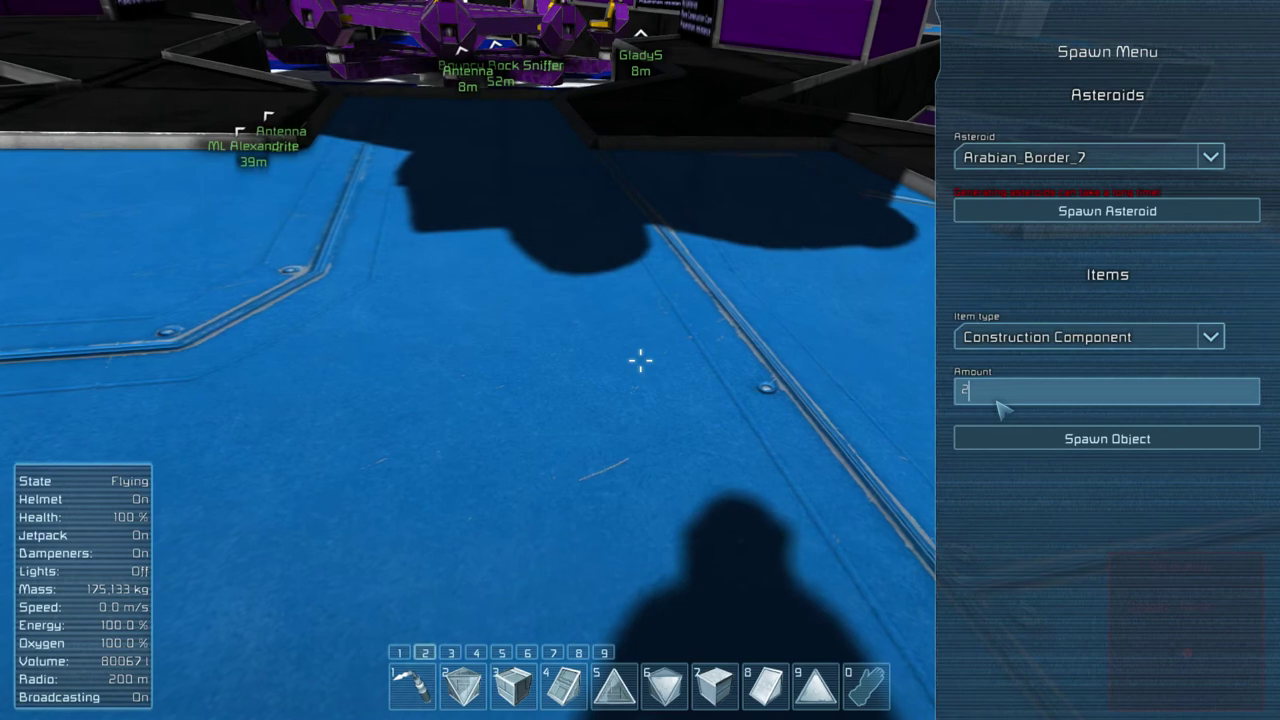
pyautogui.click(1040, 438)
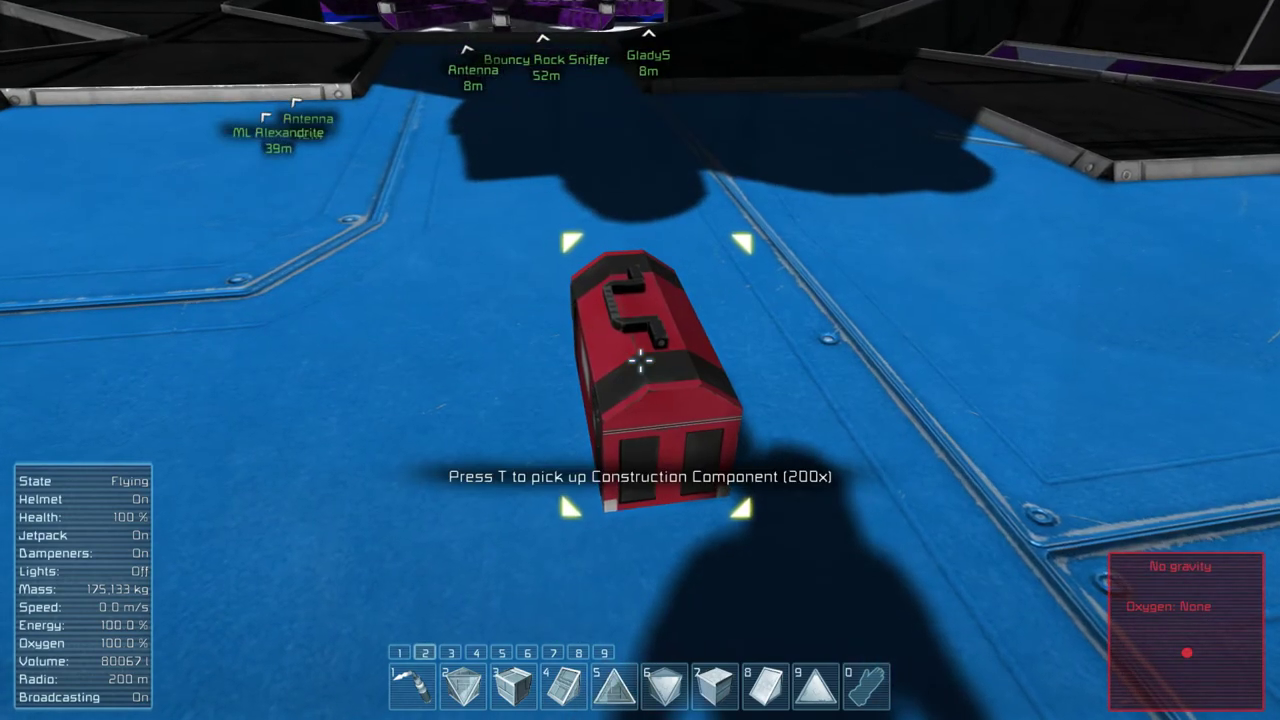
pyautogui.press('t')
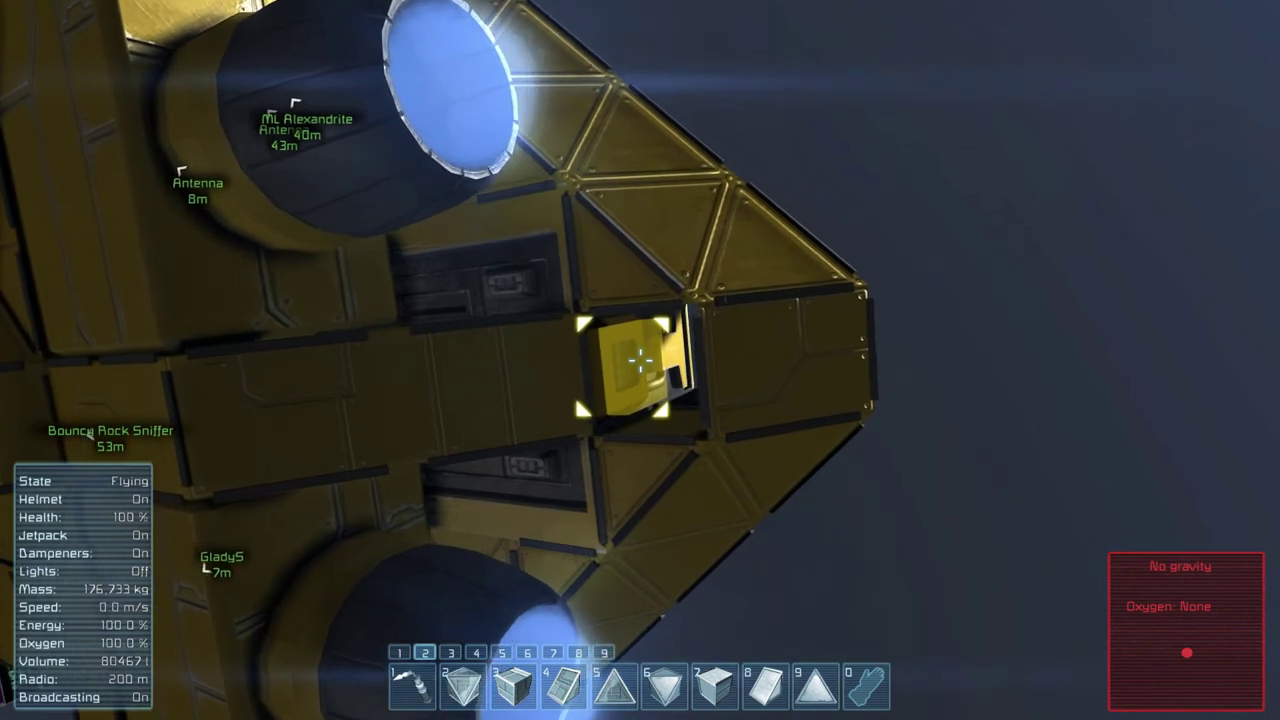
# - Store the 200 Construction Components and 5,000 ammo containers in the Large Cargo Container, then exit the terminal
pyautogui.press('k')
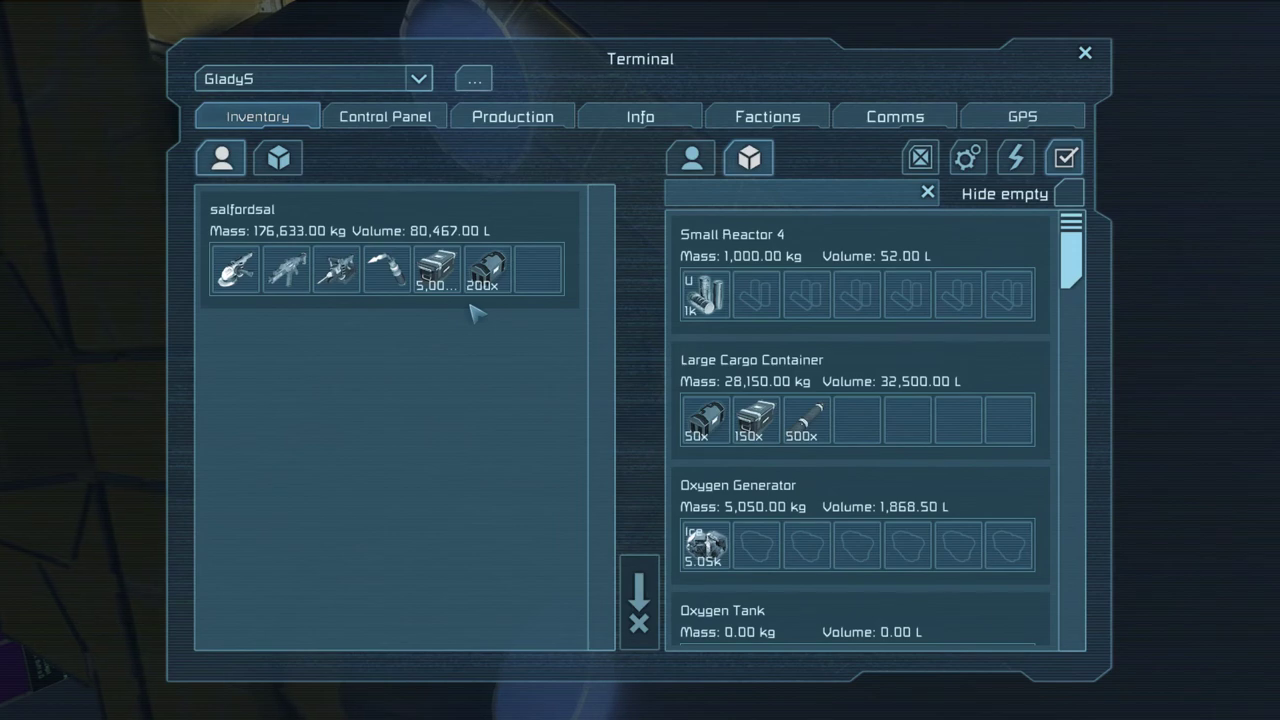
pyautogui.moveTo(487, 270); pyautogui.dragTo(708, 432)
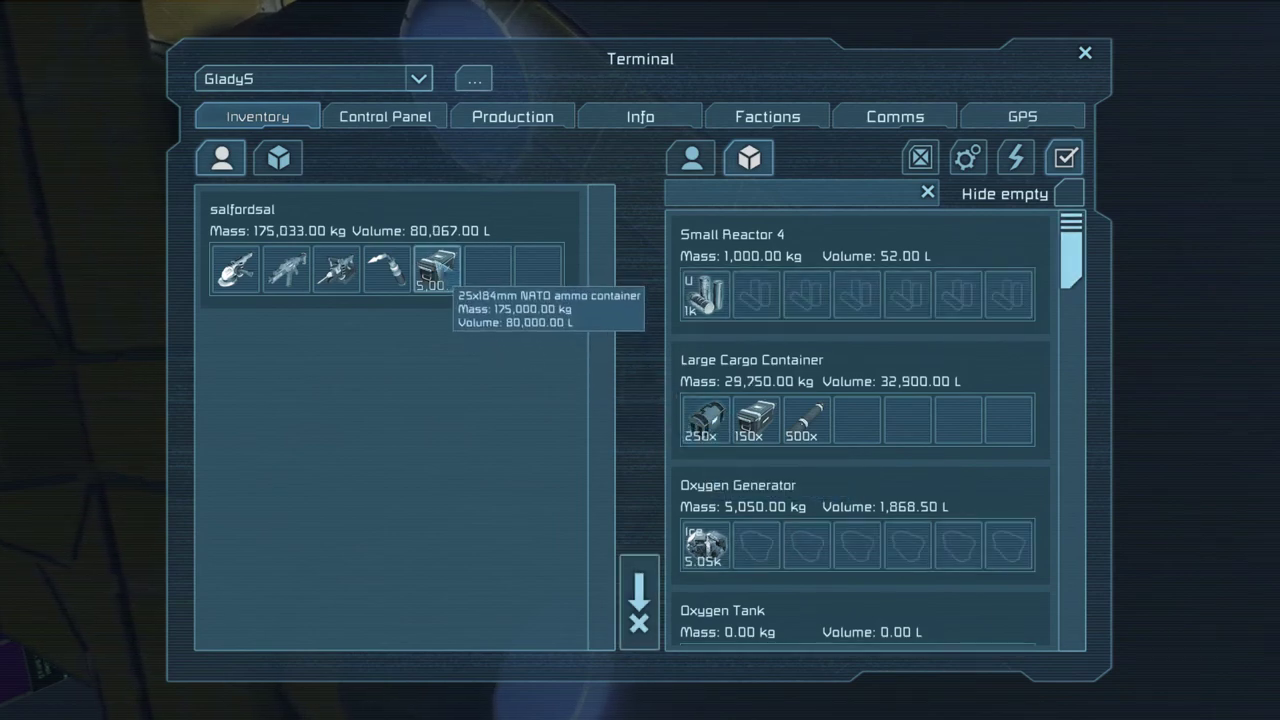
pyautogui.moveTo(437, 270); pyautogui.dragTo(755, 420)
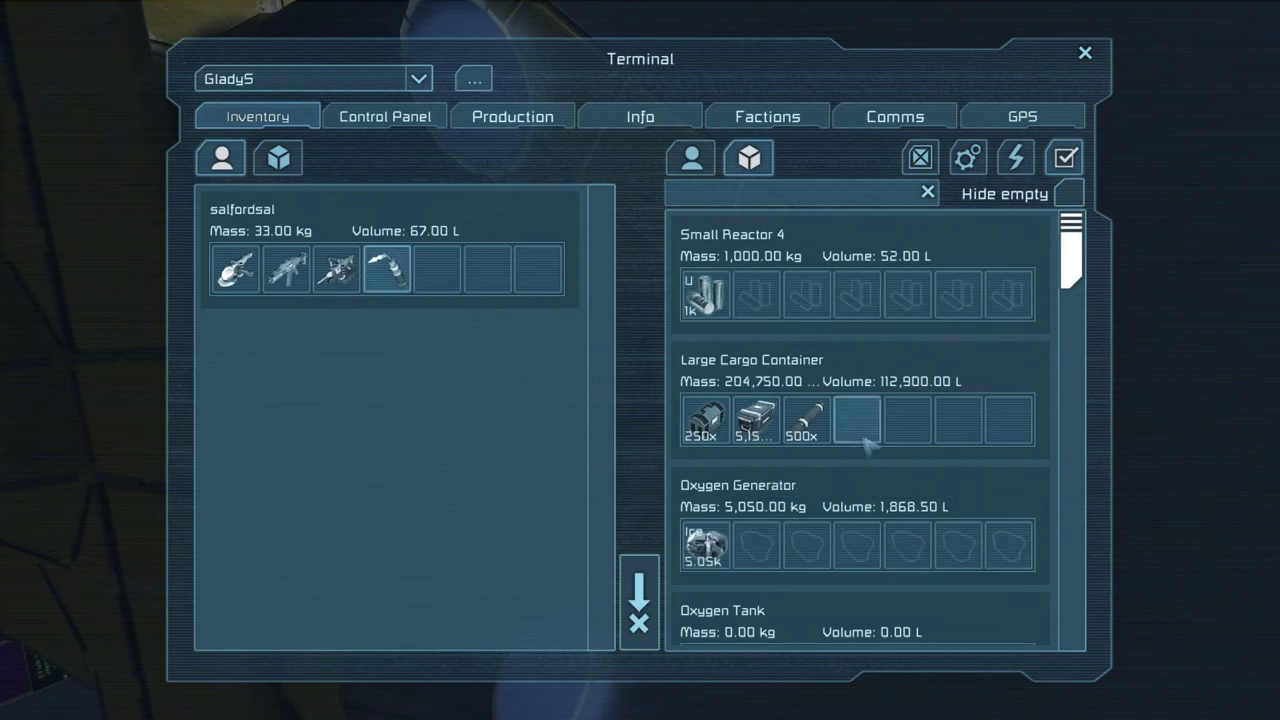
pyautogui.scroll(-2, 905, 432)
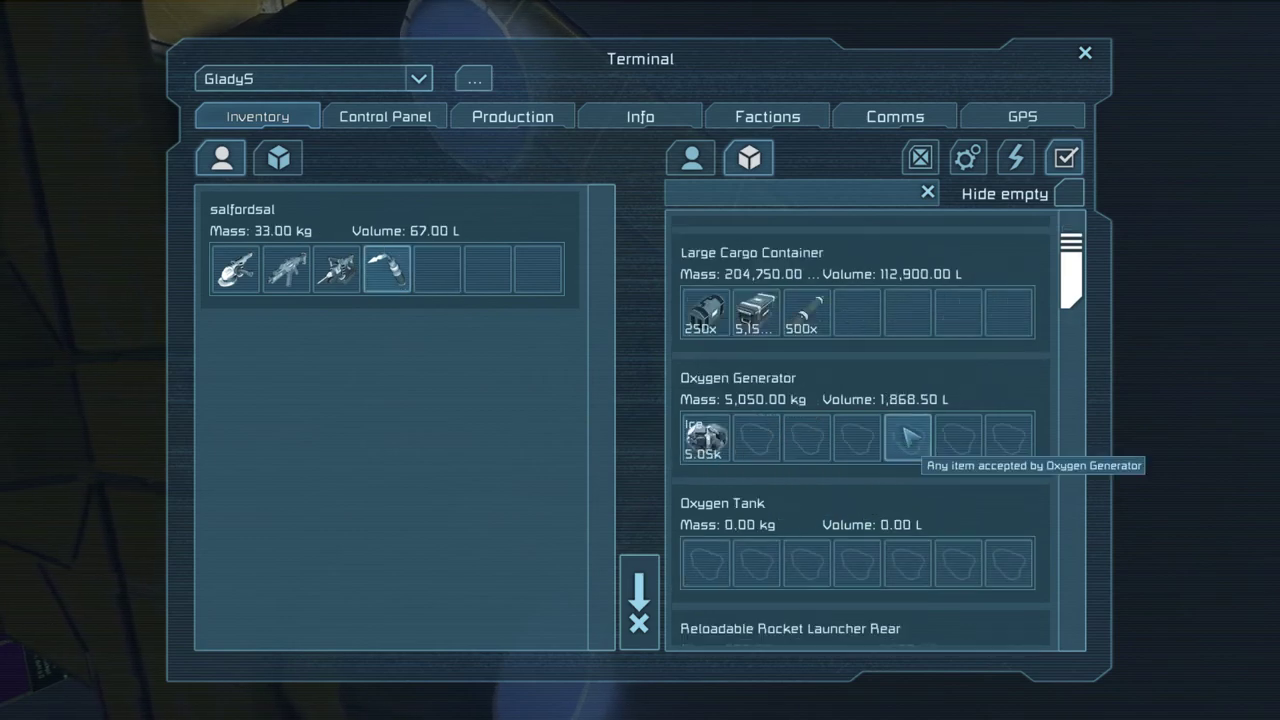
pyautogui.scroll(-2, 905, 432)
pyautogui.scroll(2, 905, 432)
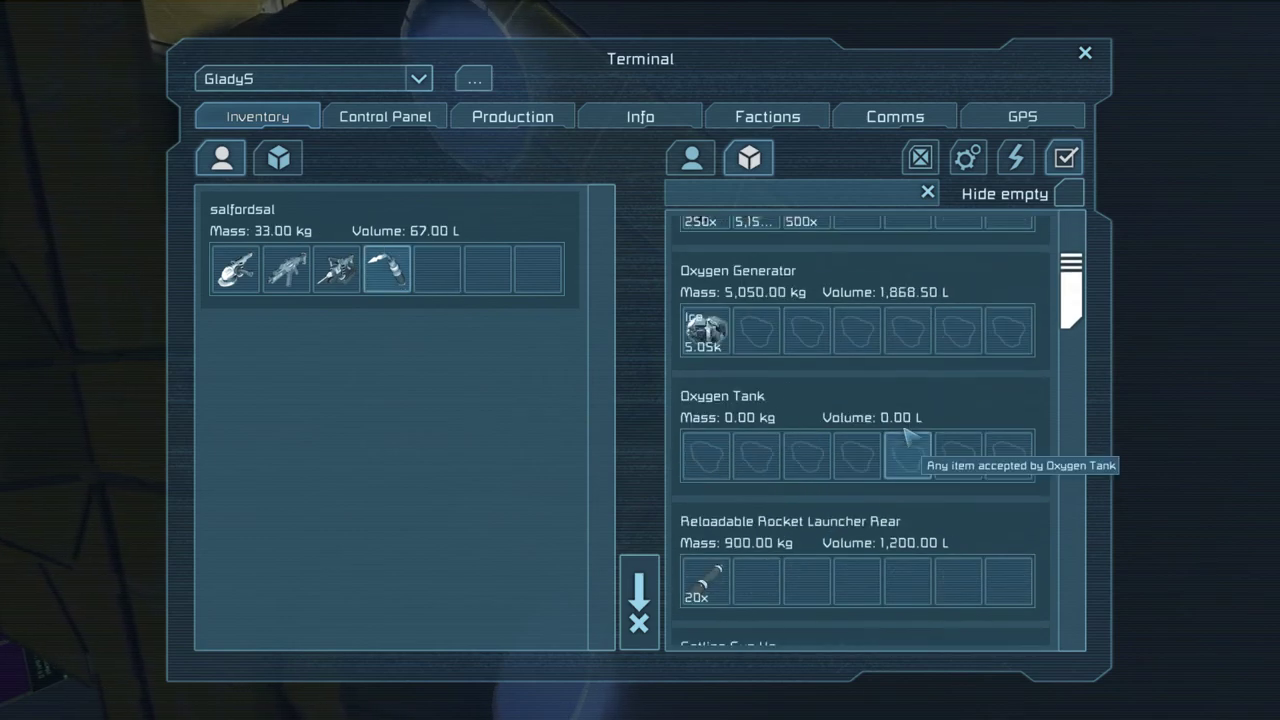
pyautogui.scroll(-2, 905, 432)
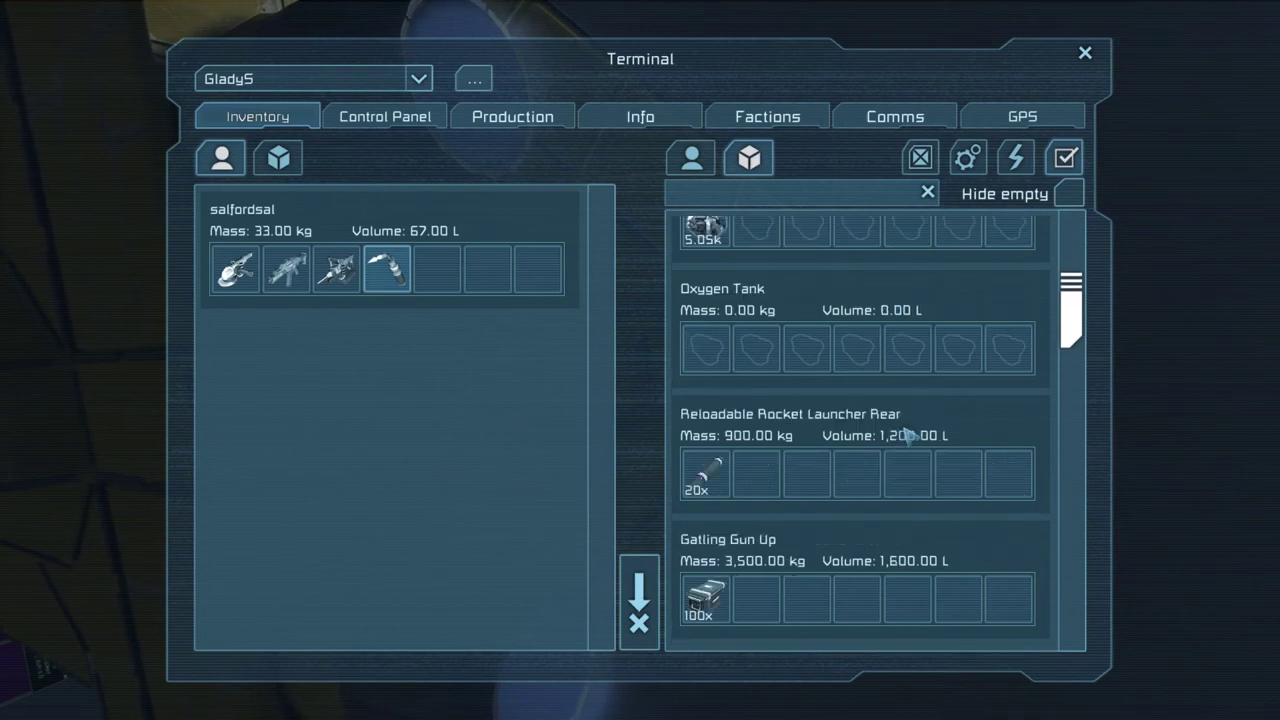
pyautogui.scroll(-2, 905, 432)
pyautogui.scroll(-2, 905, 432)
pyautogui.scroll(-1, 905, 432)
pyautogui.scroll(-2, 905, 432)
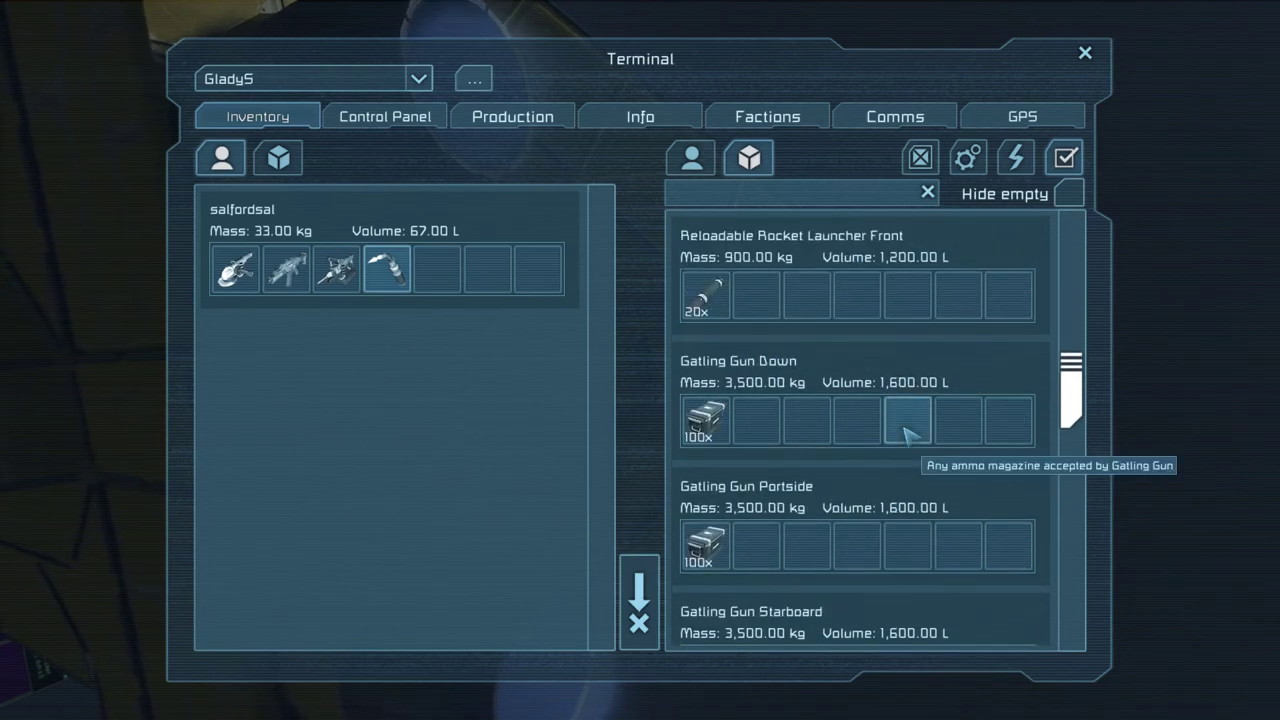
pyautogui.scroll(-2, 905, 432)
pyautogui.scroll(-2, 905, 432)
pyautogui.scroll(-2, 905, 432)
pyautogui.scroll(-2, 905, 432)
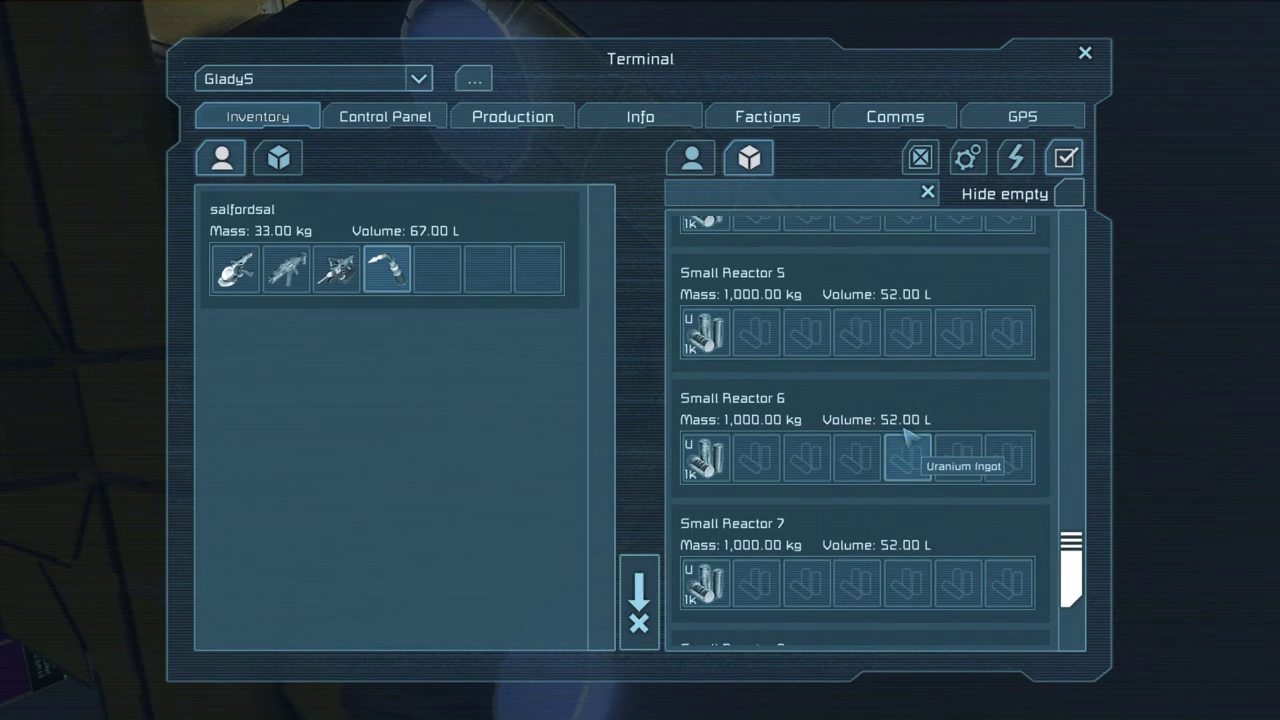
pyautogui.scroll(-2, 905, 432)
pyautogui.scroll(3, 905, 432)
pyautogui.scroll(4, 905, 432)
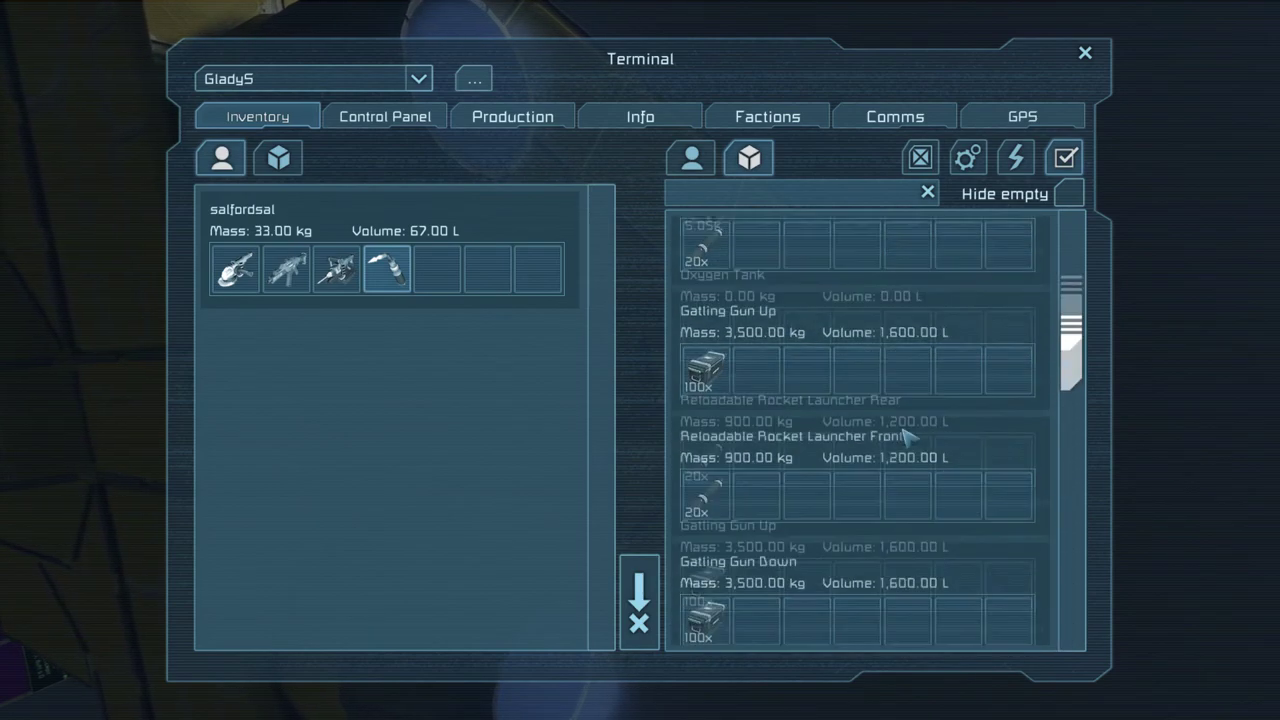
pyautogui.scroll(4, 905, 432)
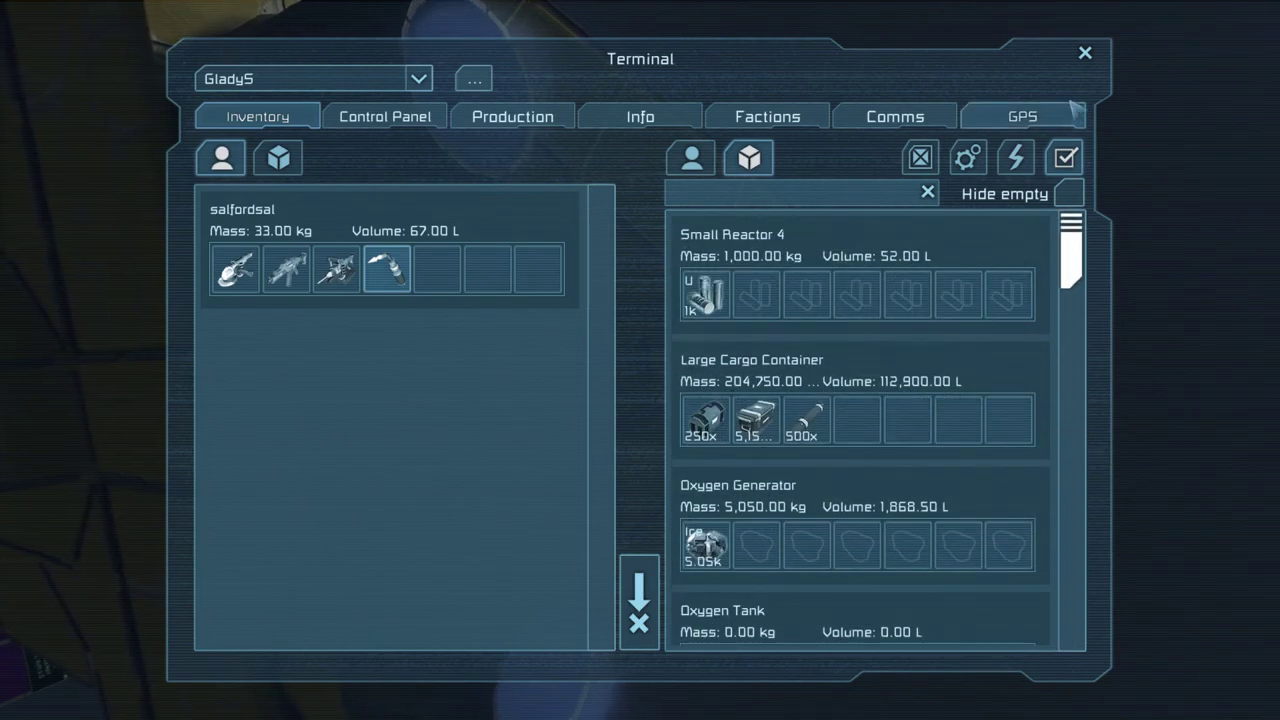
pyautogui.click(1086, 53)
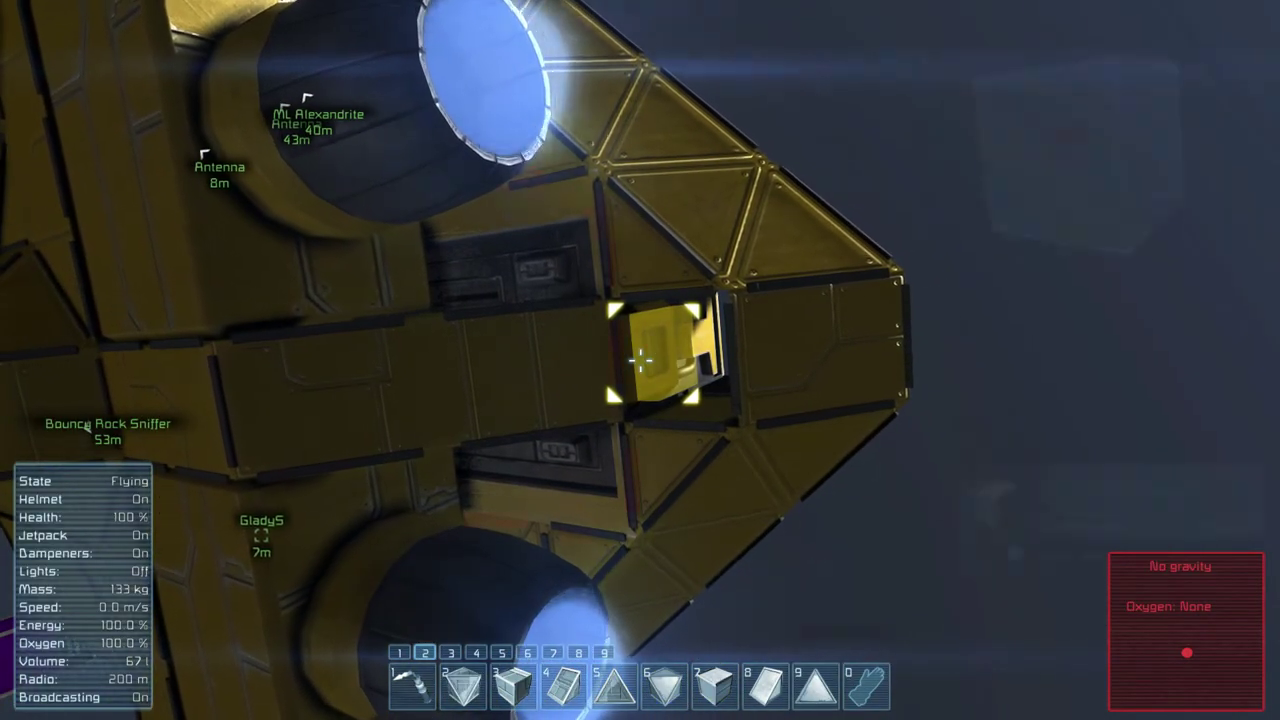
# - Rotate the slot-7 light armor block and place it in the nose recess, redoing the placement once
pyautogui.press('7')
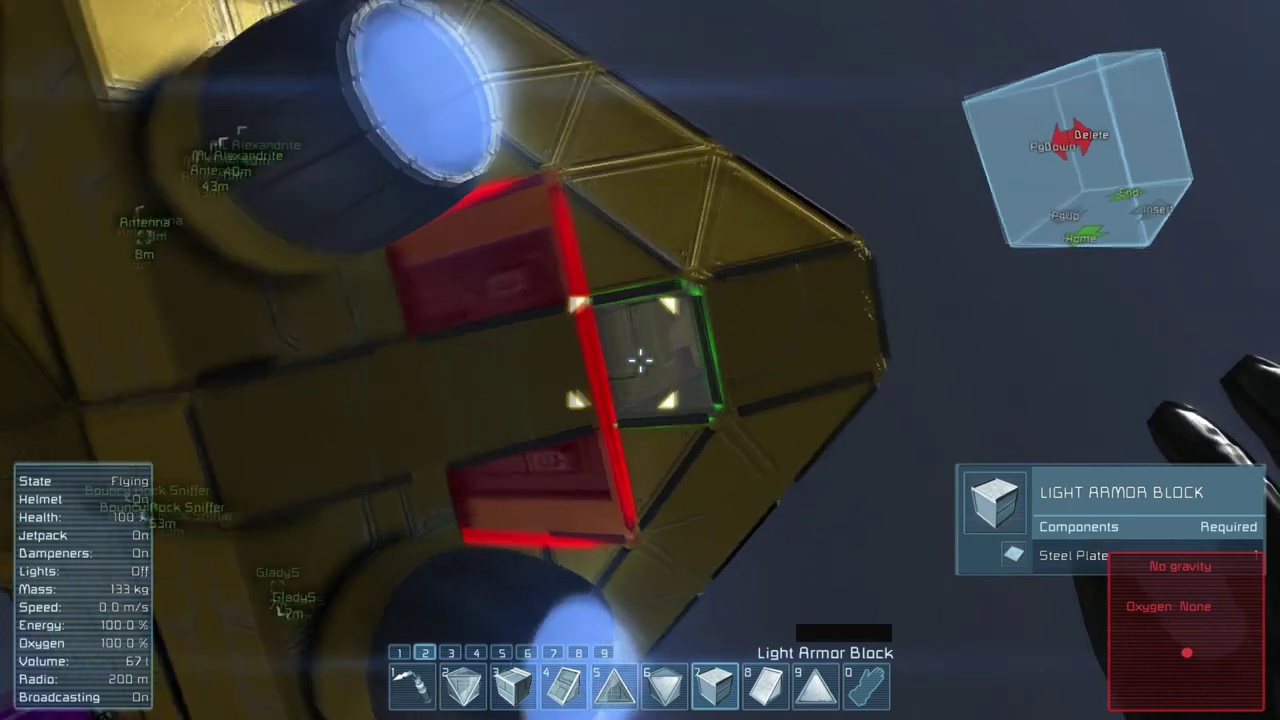
pyautogui.press('q')
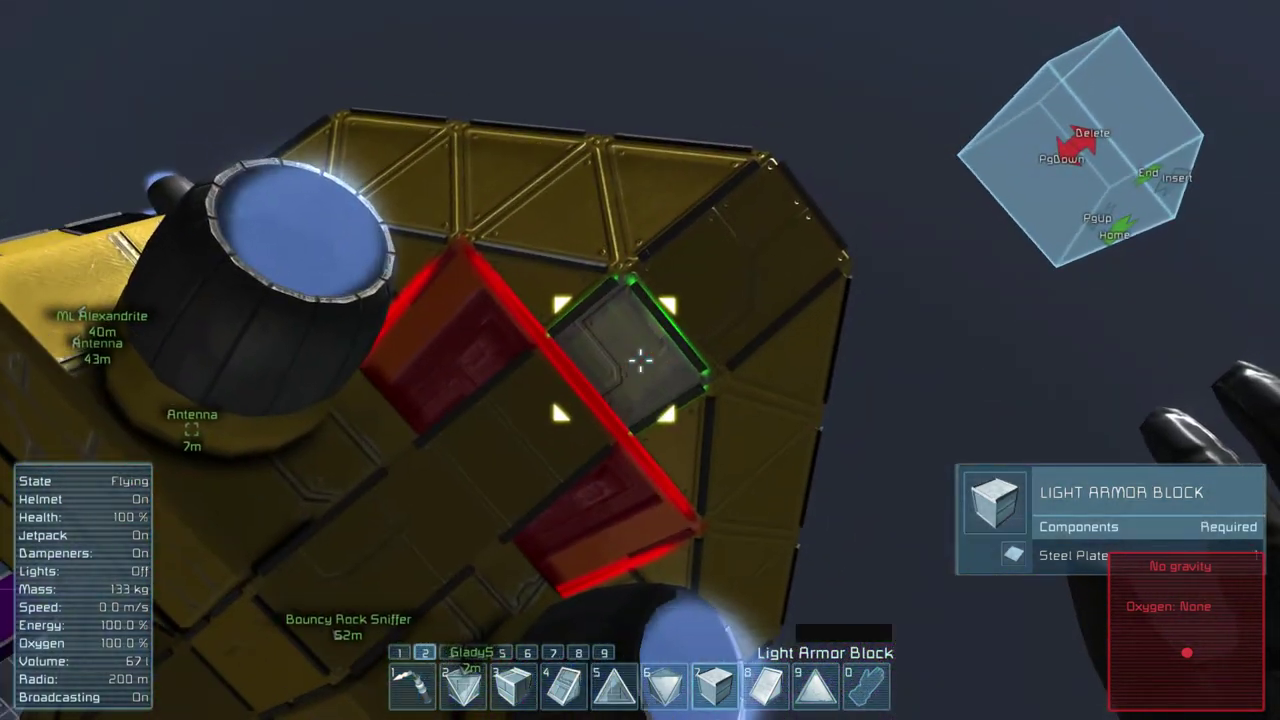
pyautogui.click(640, 360)
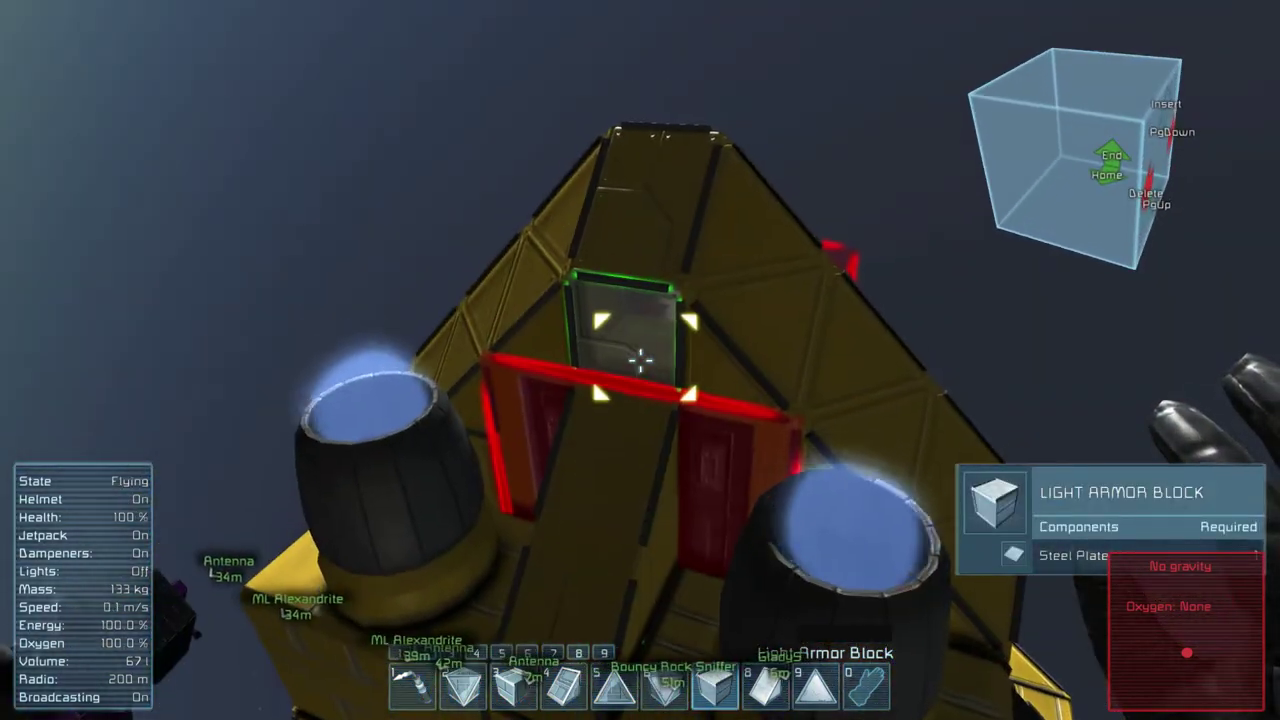
pyautogui.click(640, 360)
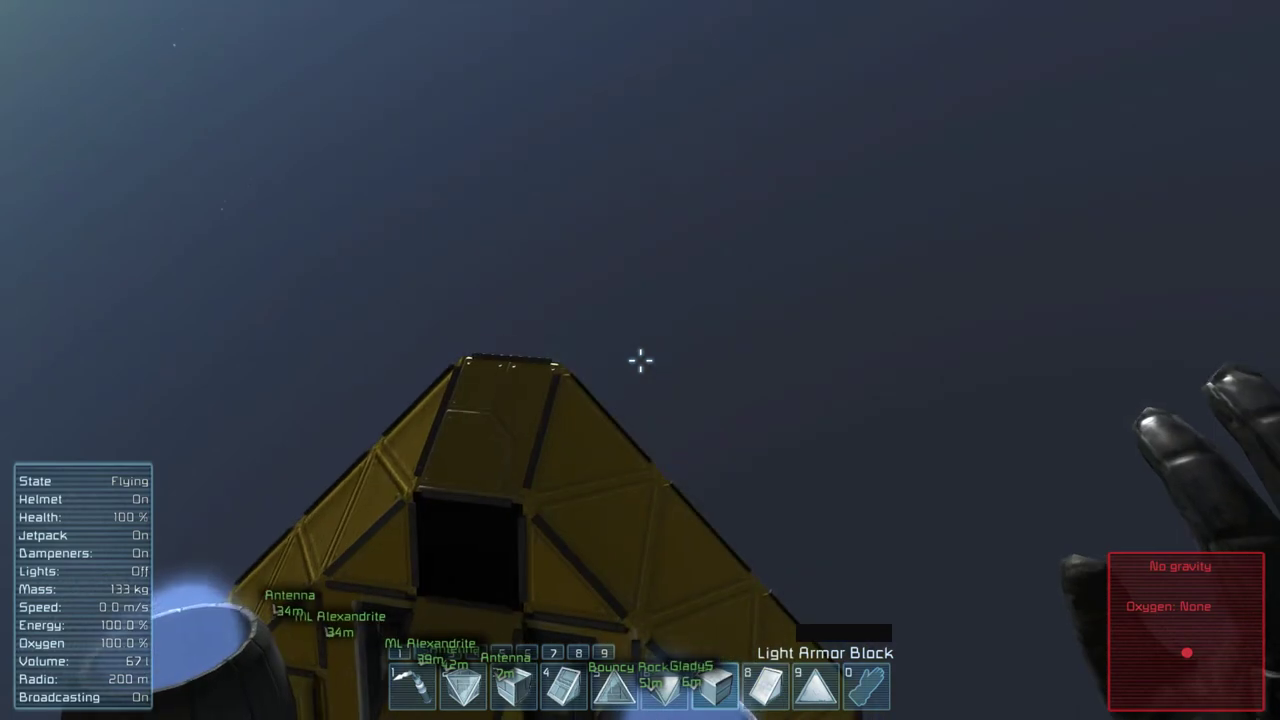
pyautogui.rightClick(640, 360)
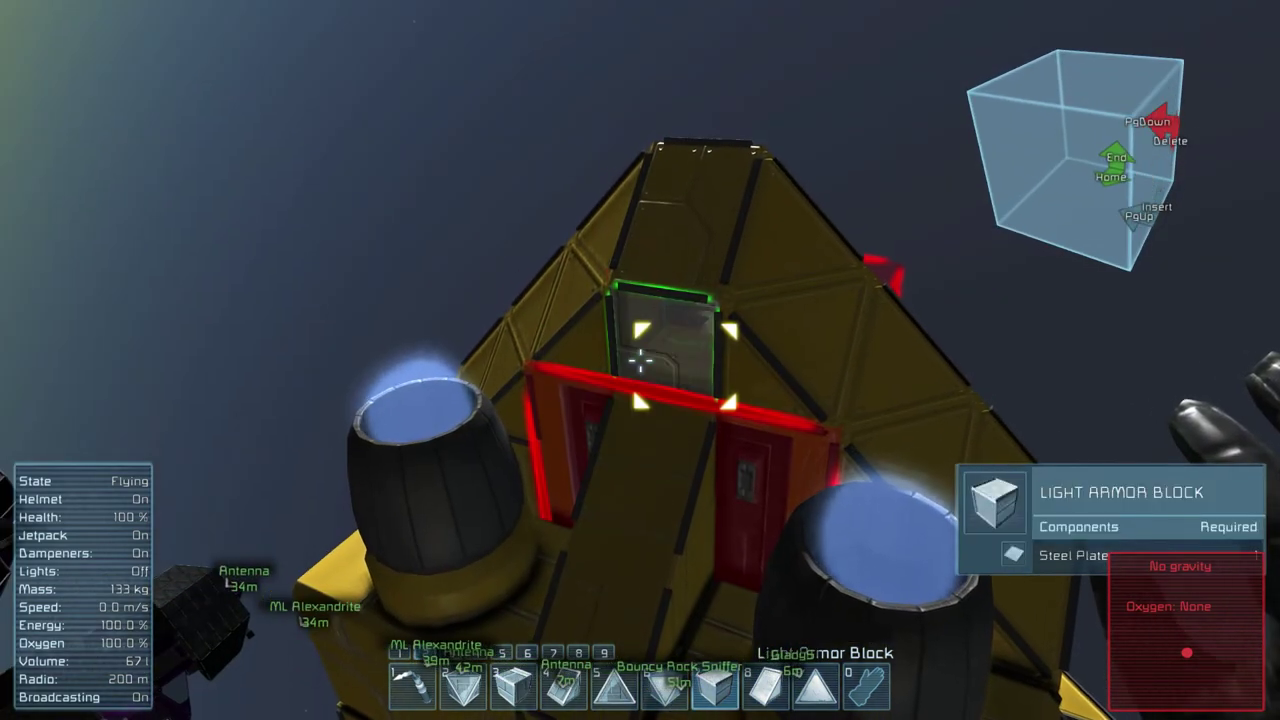
pyautogui.click(640, 360)
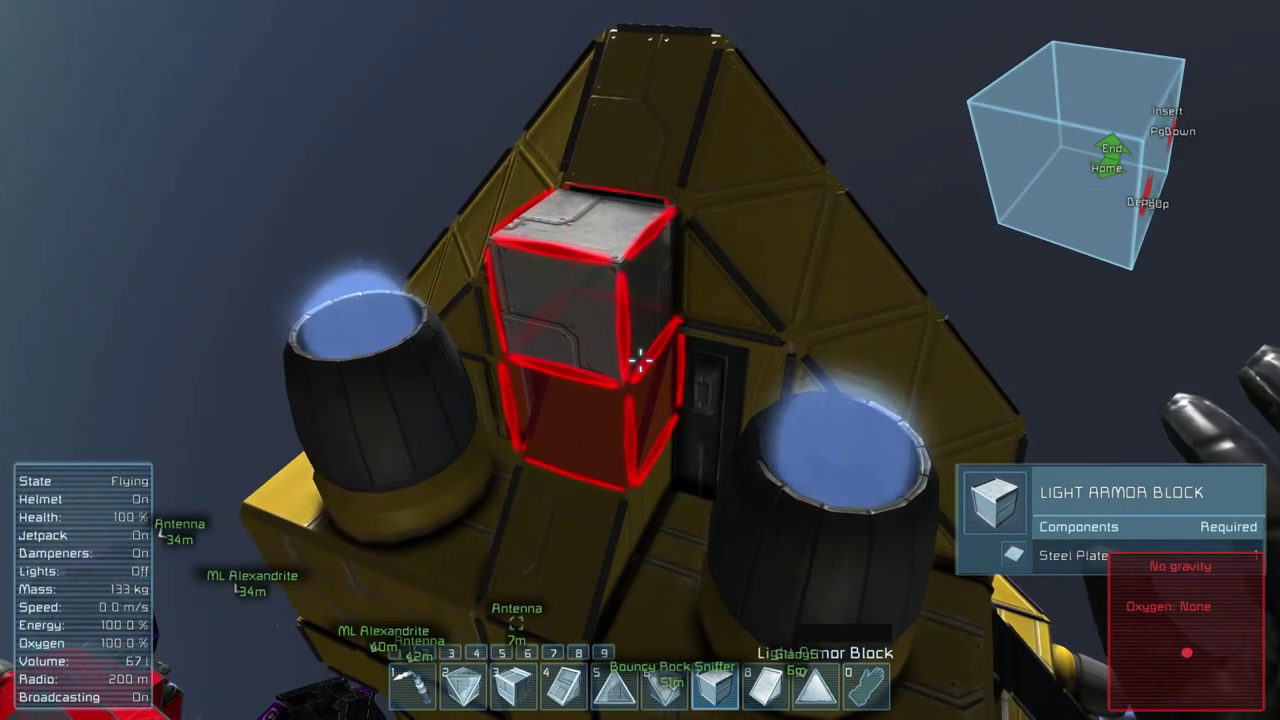